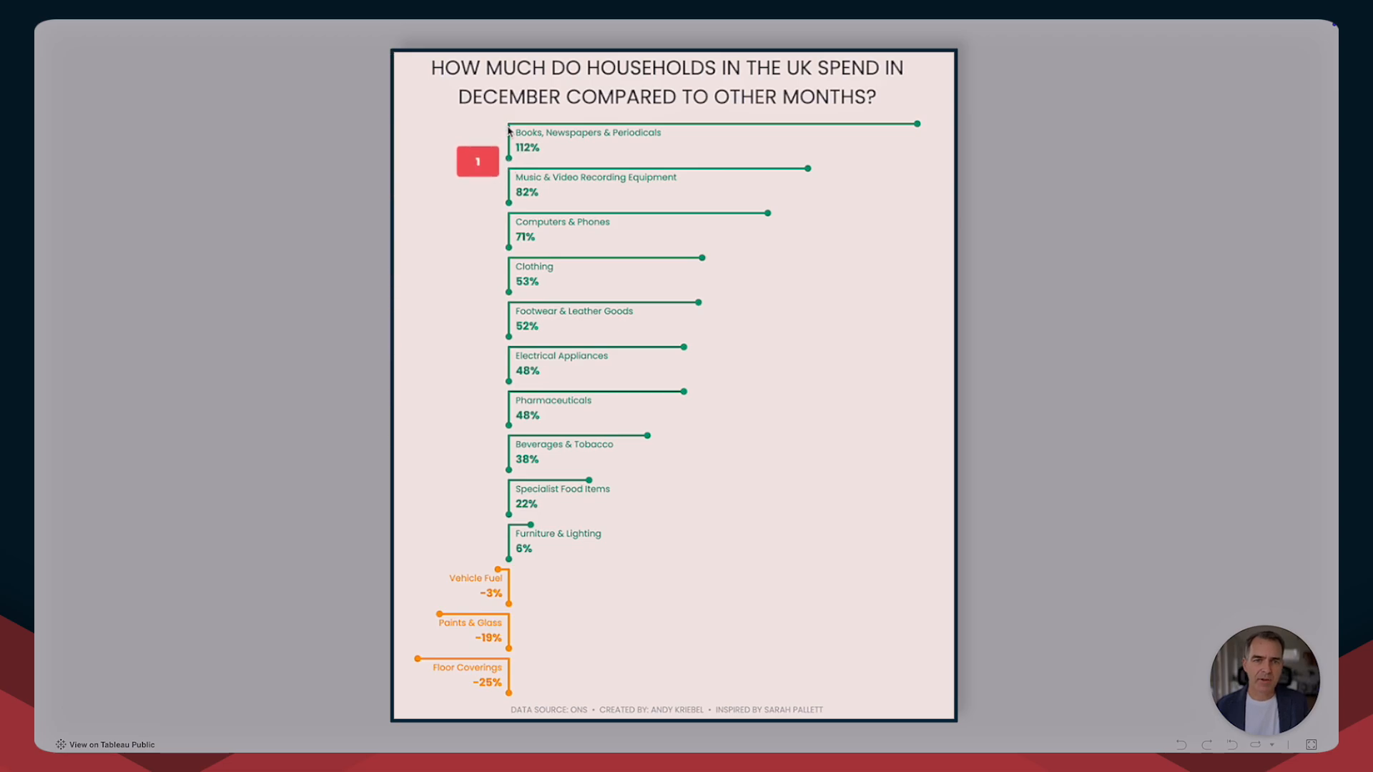
click(510, 128)
click(918, 120)
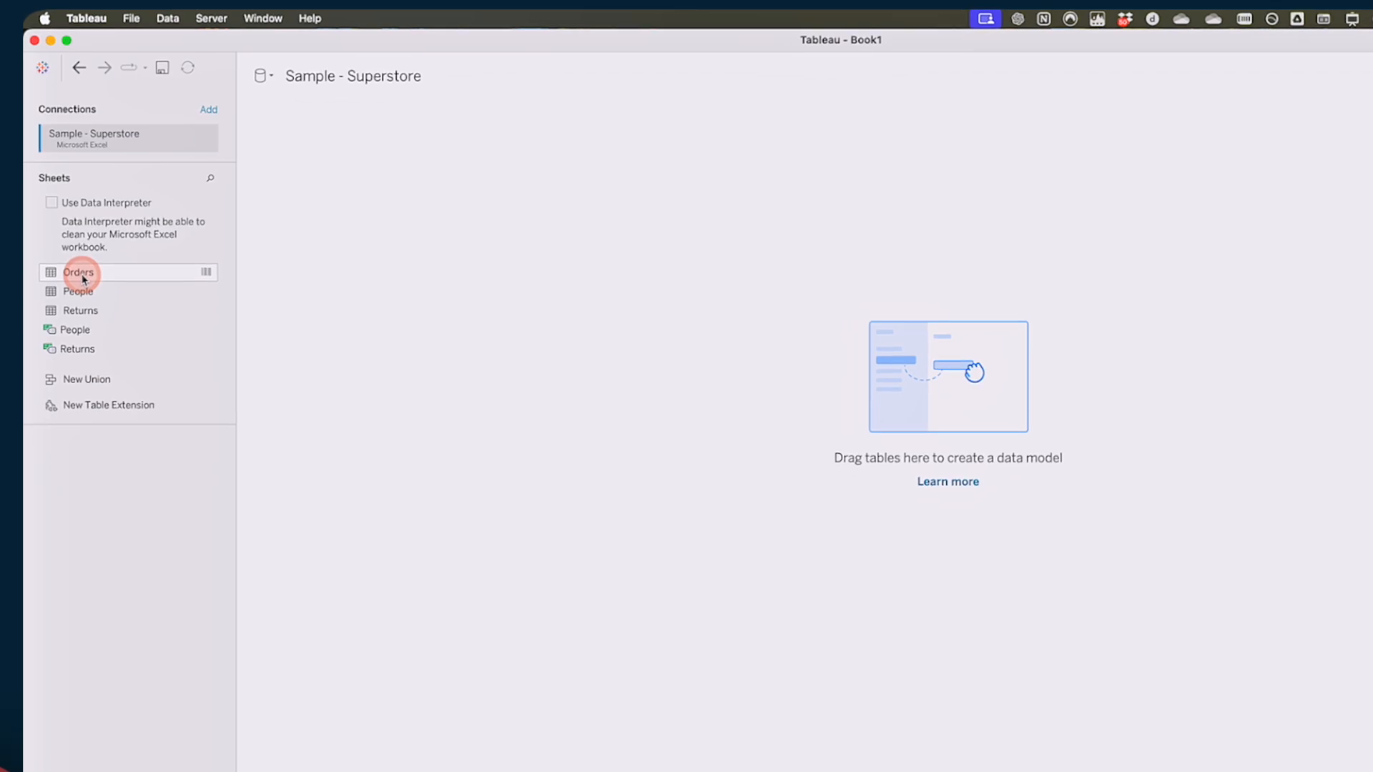
Build the data model from the Orders table and Sheet1 of an added connection to 180 Points.xlsx.
drag(82, 278, 526, 225)
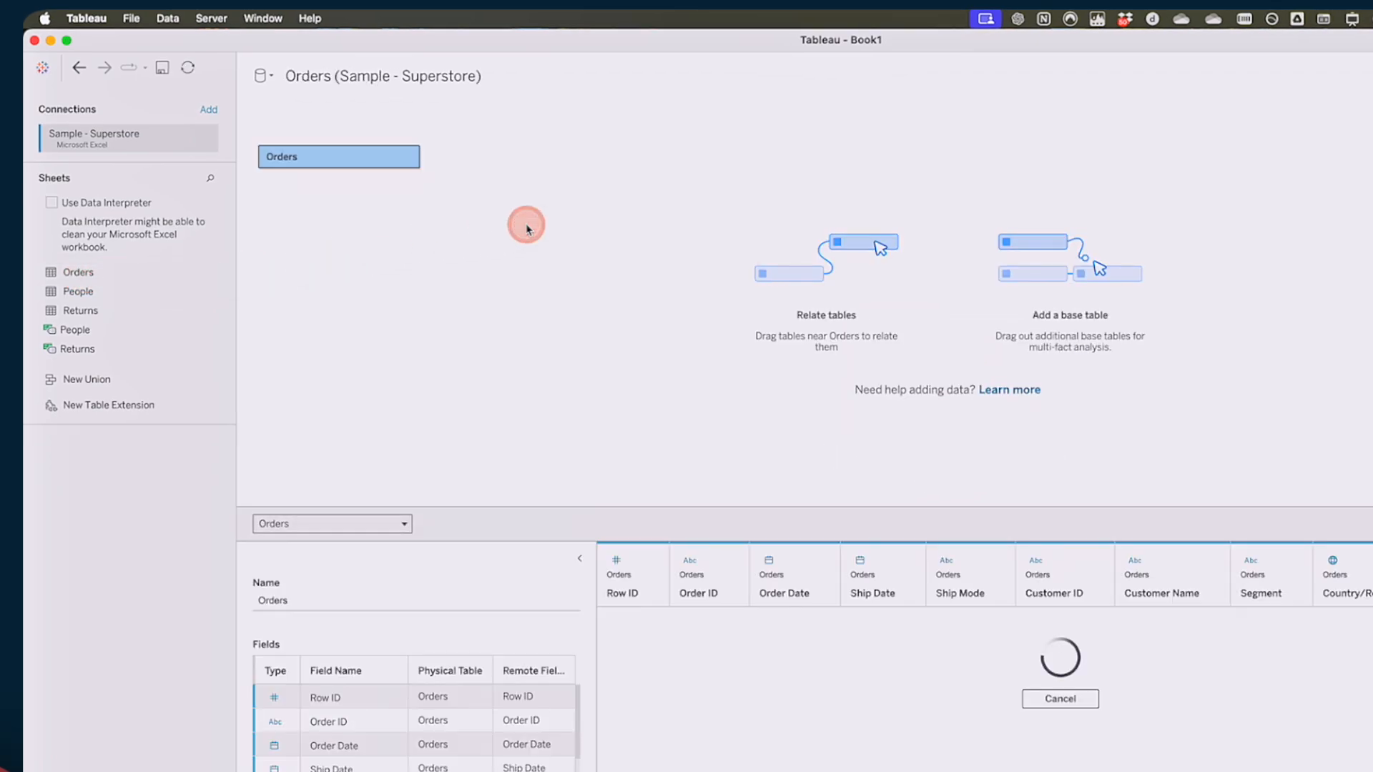
click(210, 111)
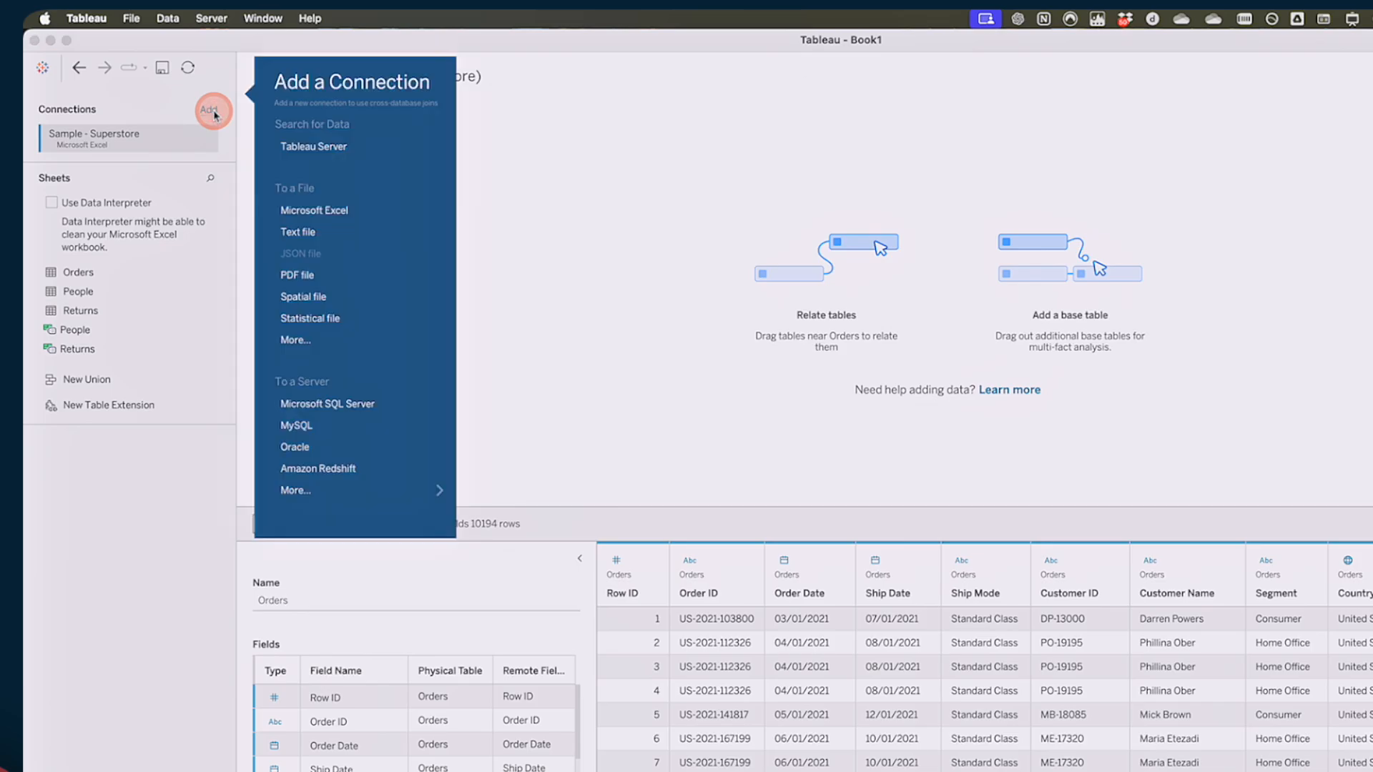
click(305, 342)
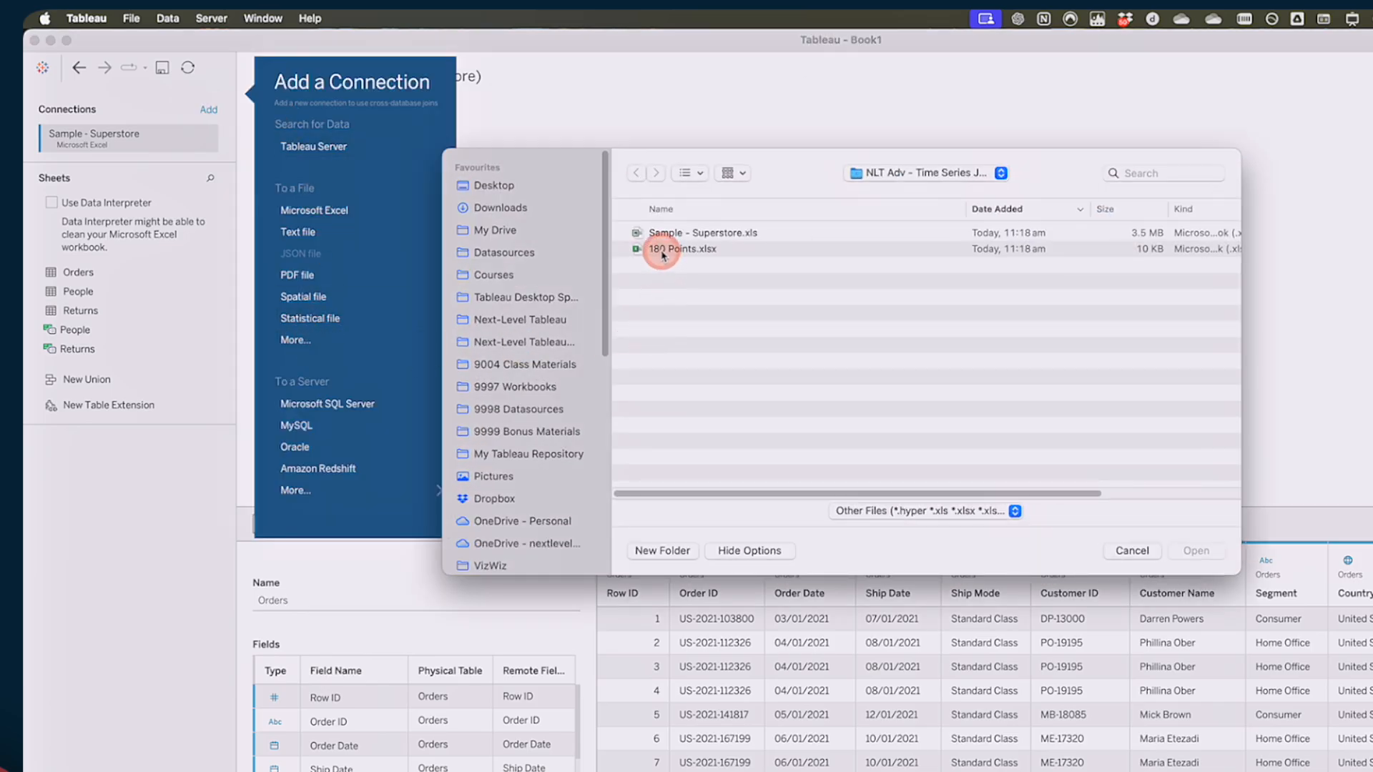
click(656, 250)
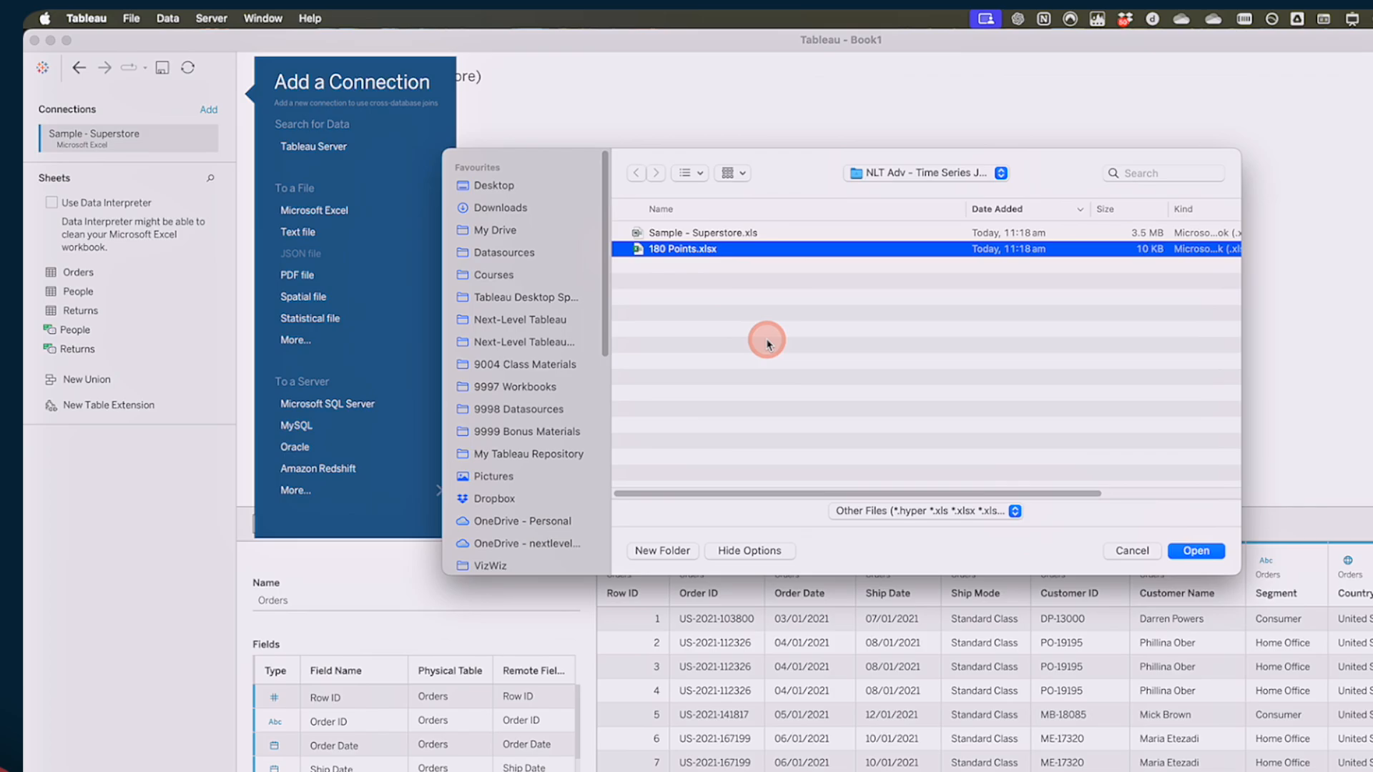
click(1191, 549)
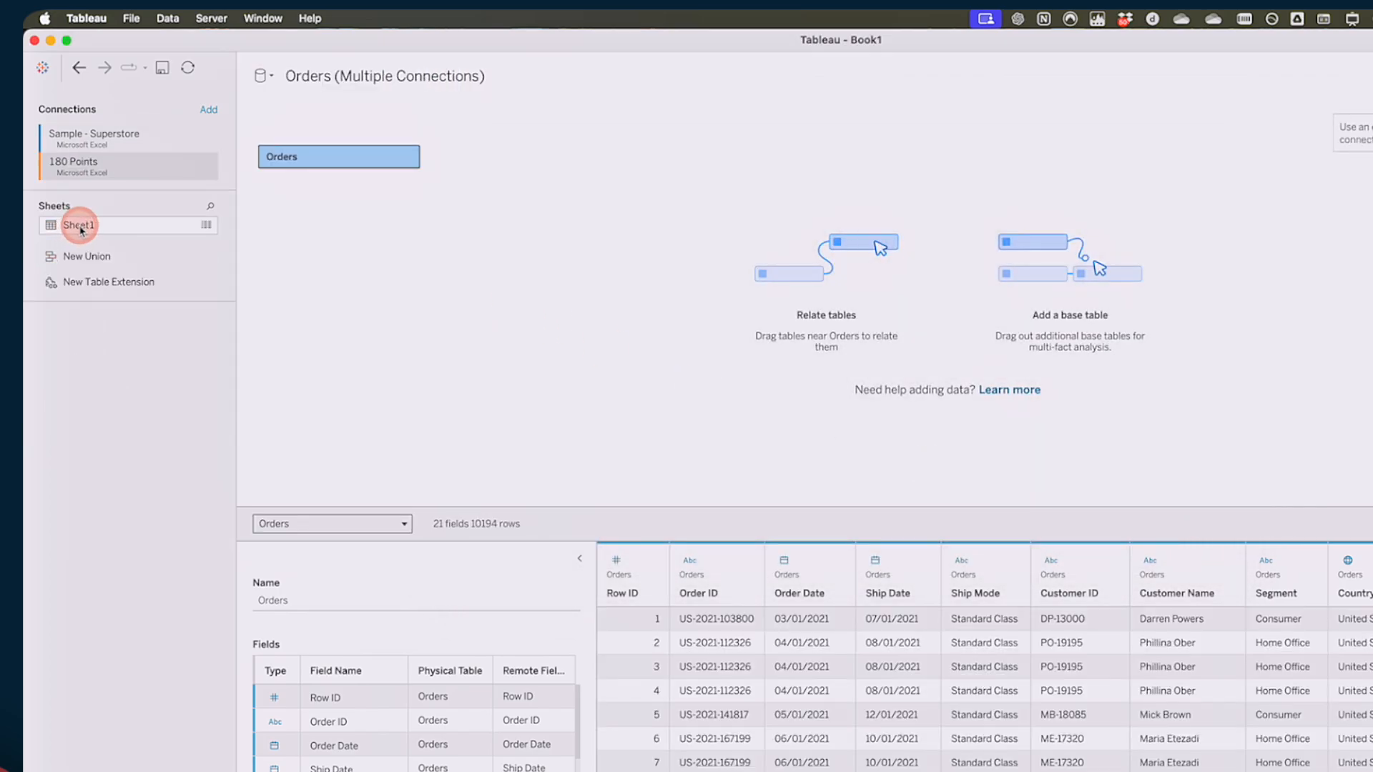
drag(81, 228, 535, 167)
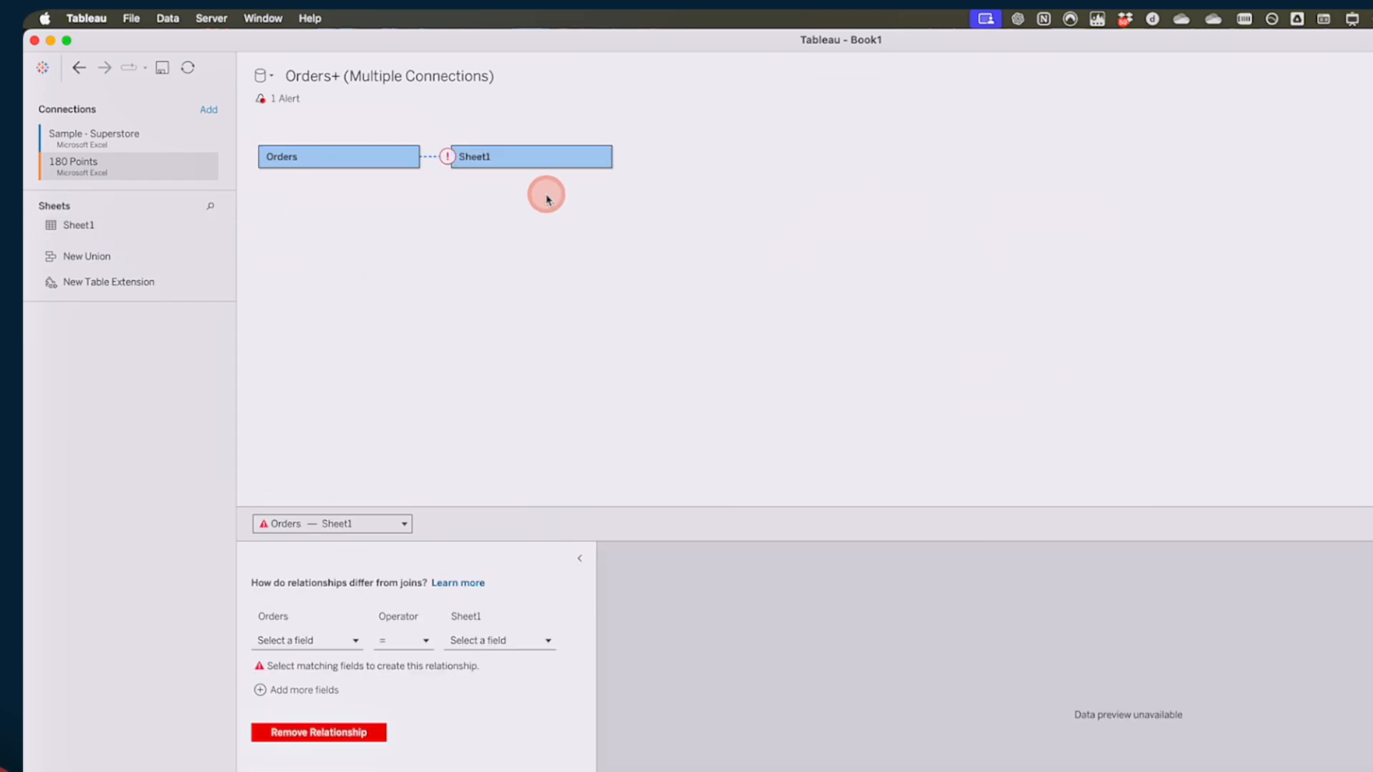
Relate Orders to Sheet1 with the condition that a relationship calculation of 3 is >= the Point field.
mouse_move(434, 157)
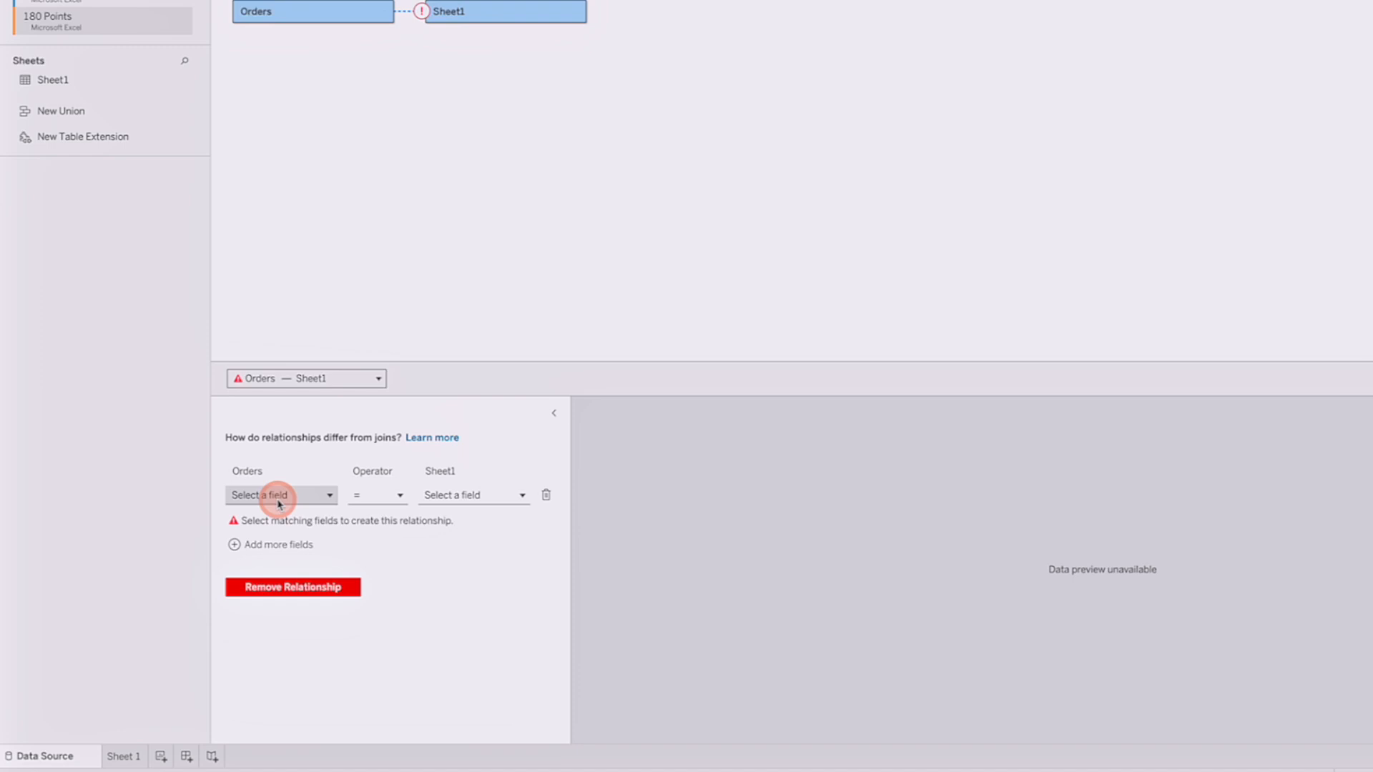
click(277, 499)
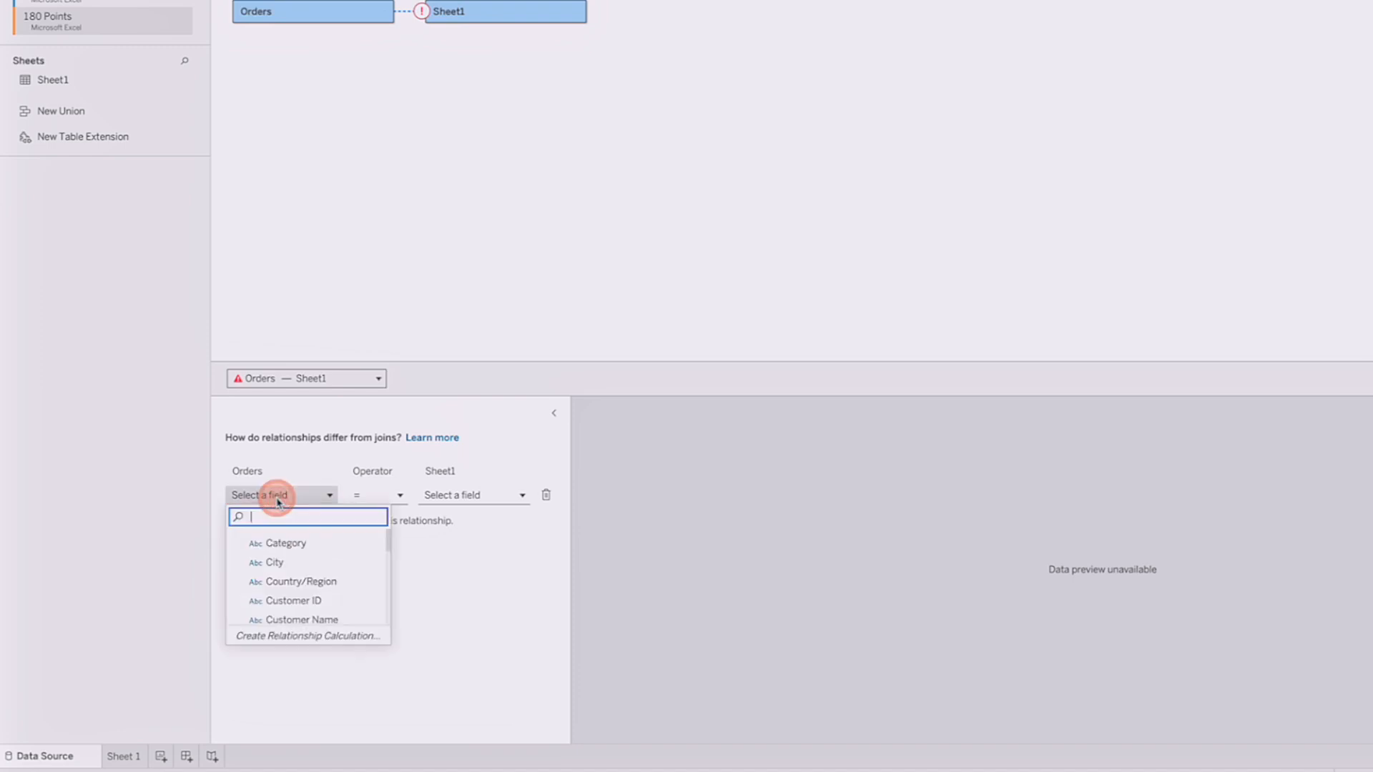
click(289, 636)
text(3)
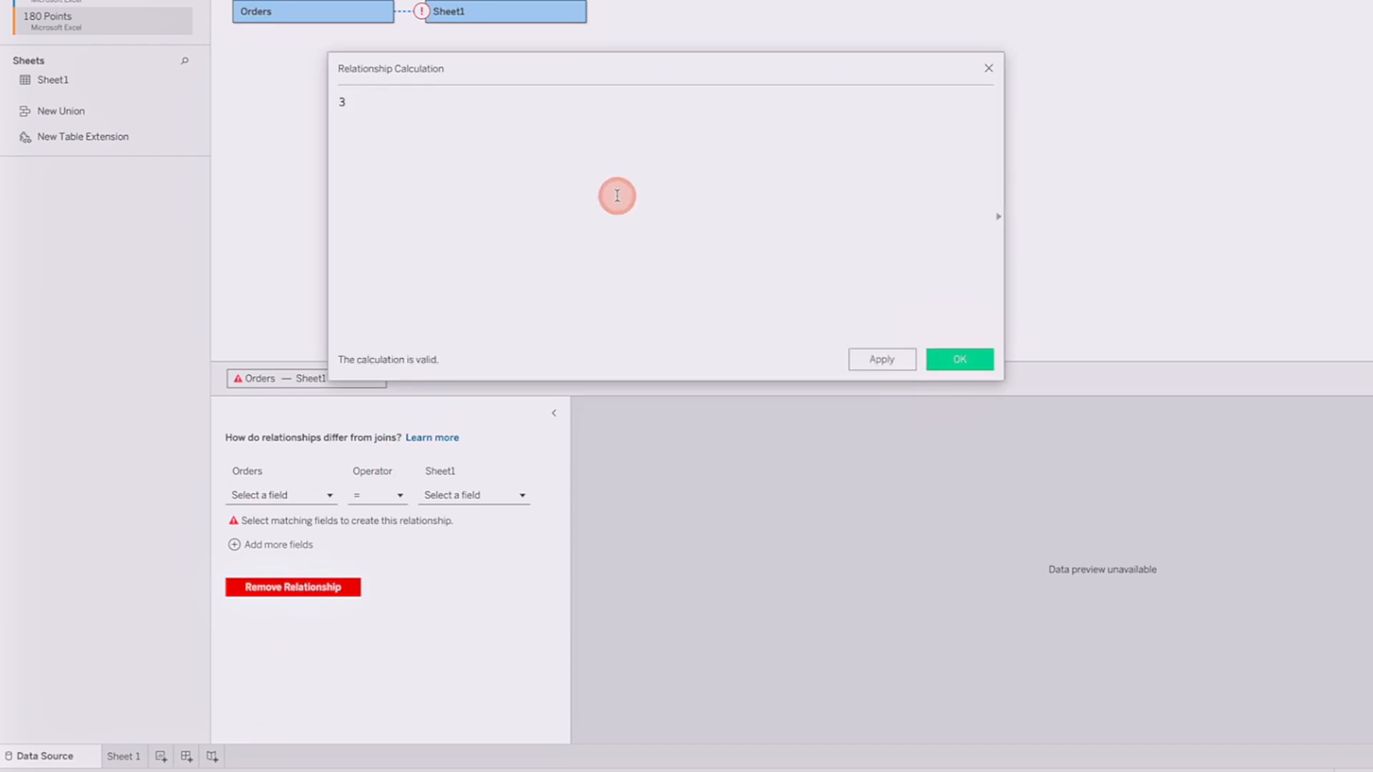
click(940, 360)
click(371, 496)
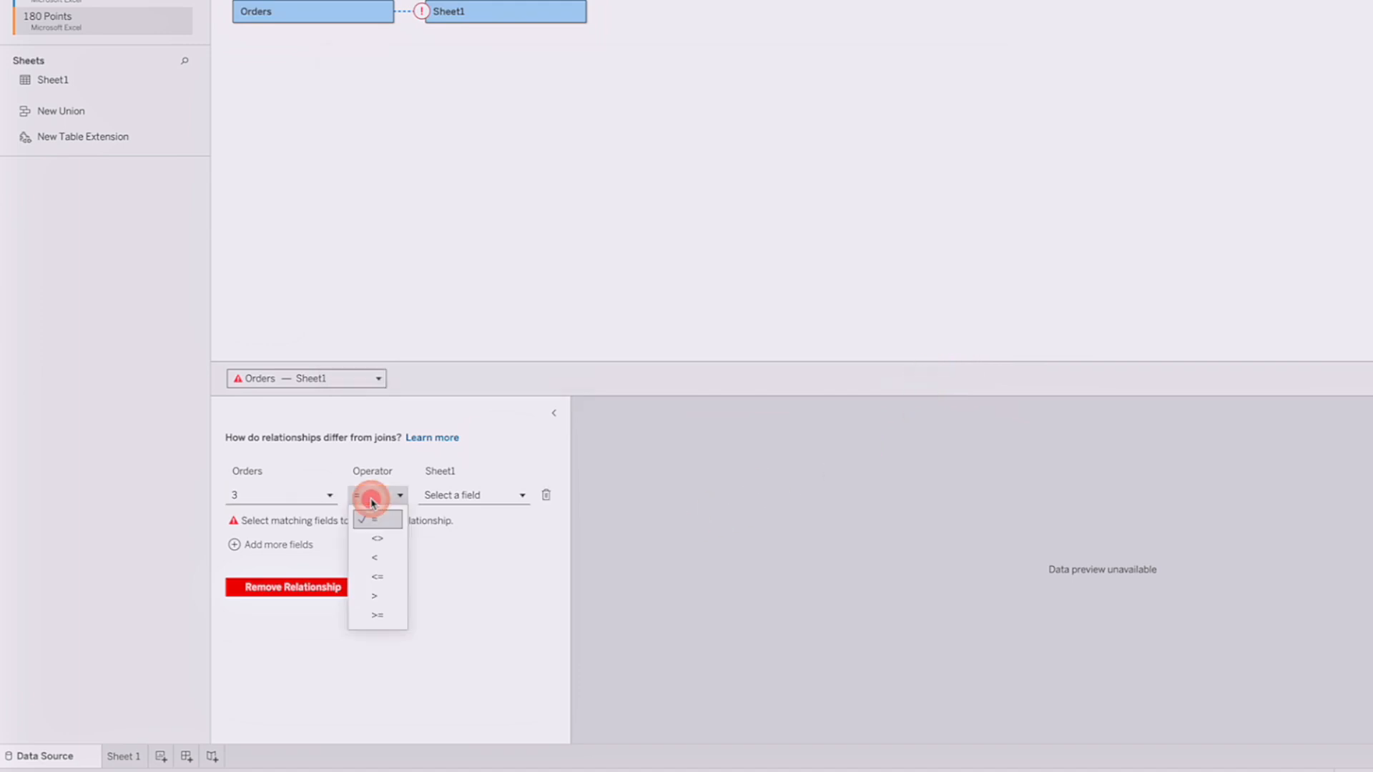
click(376, 615)
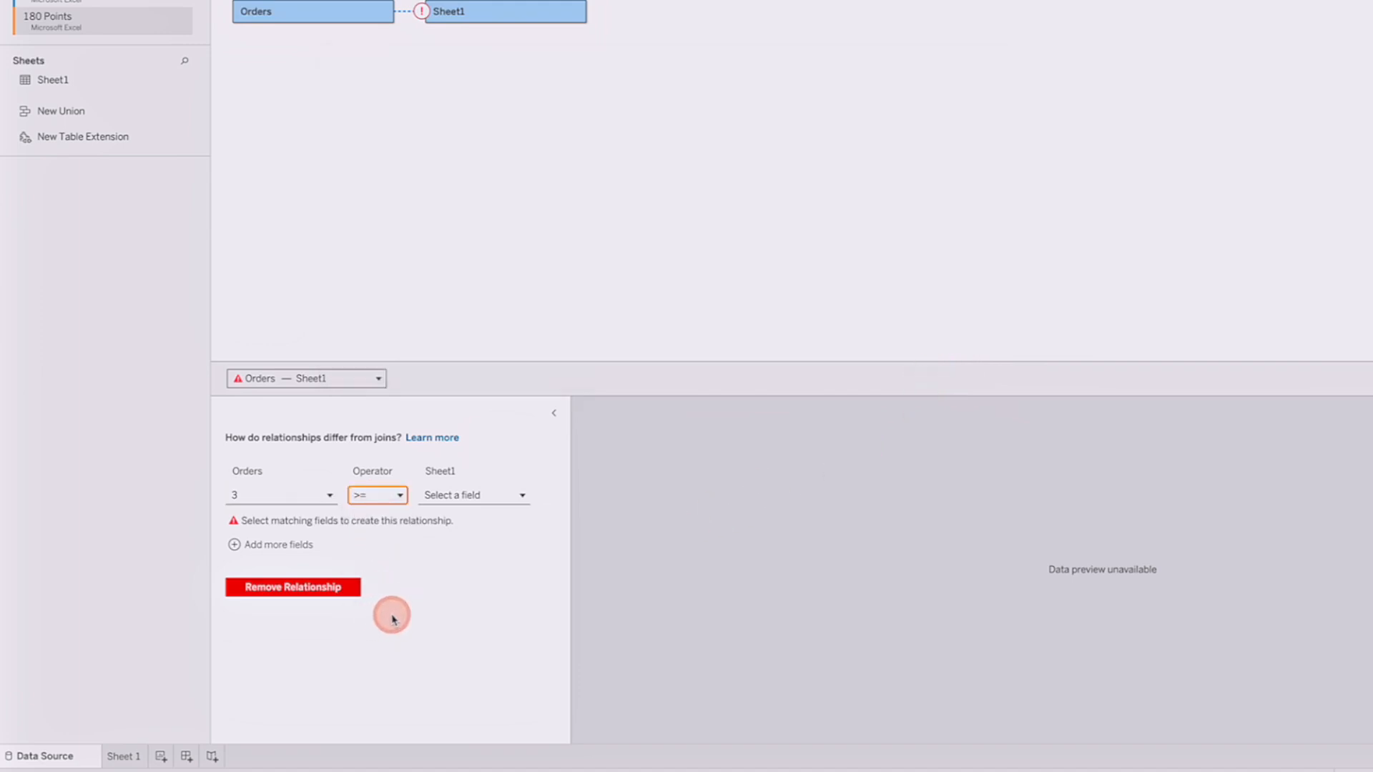
click(449, 499)
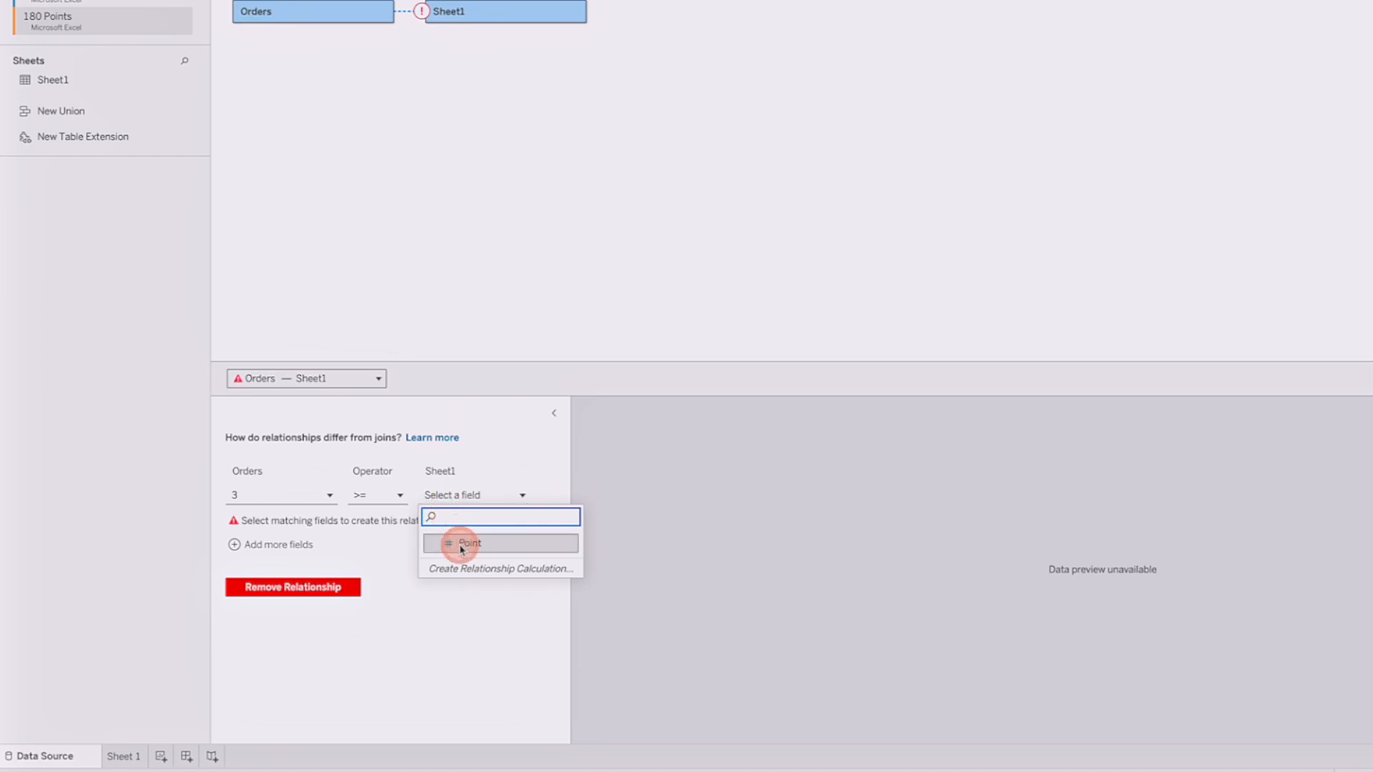
click(461, 544)
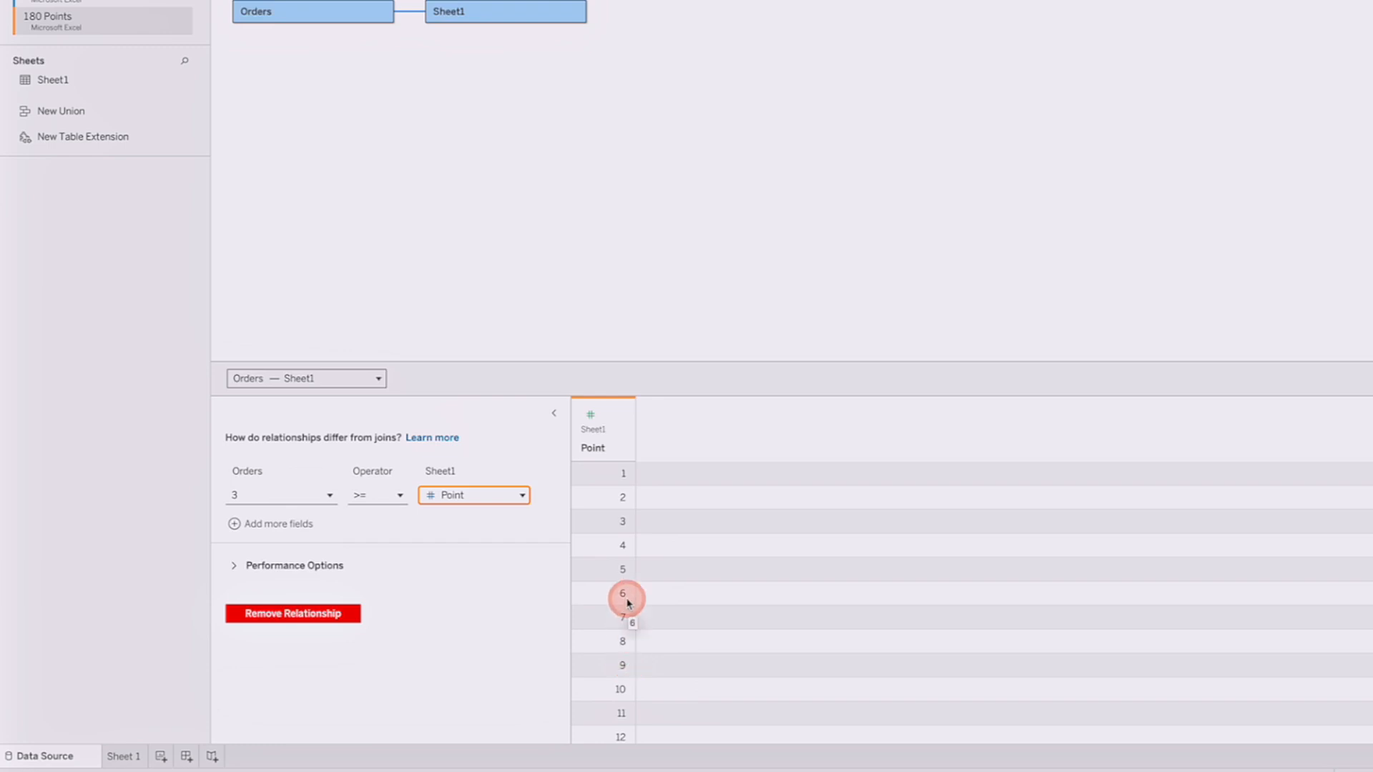
On Sheet 1, break the rows down by Category and by Point converted to a dimension.
click(123, 756)
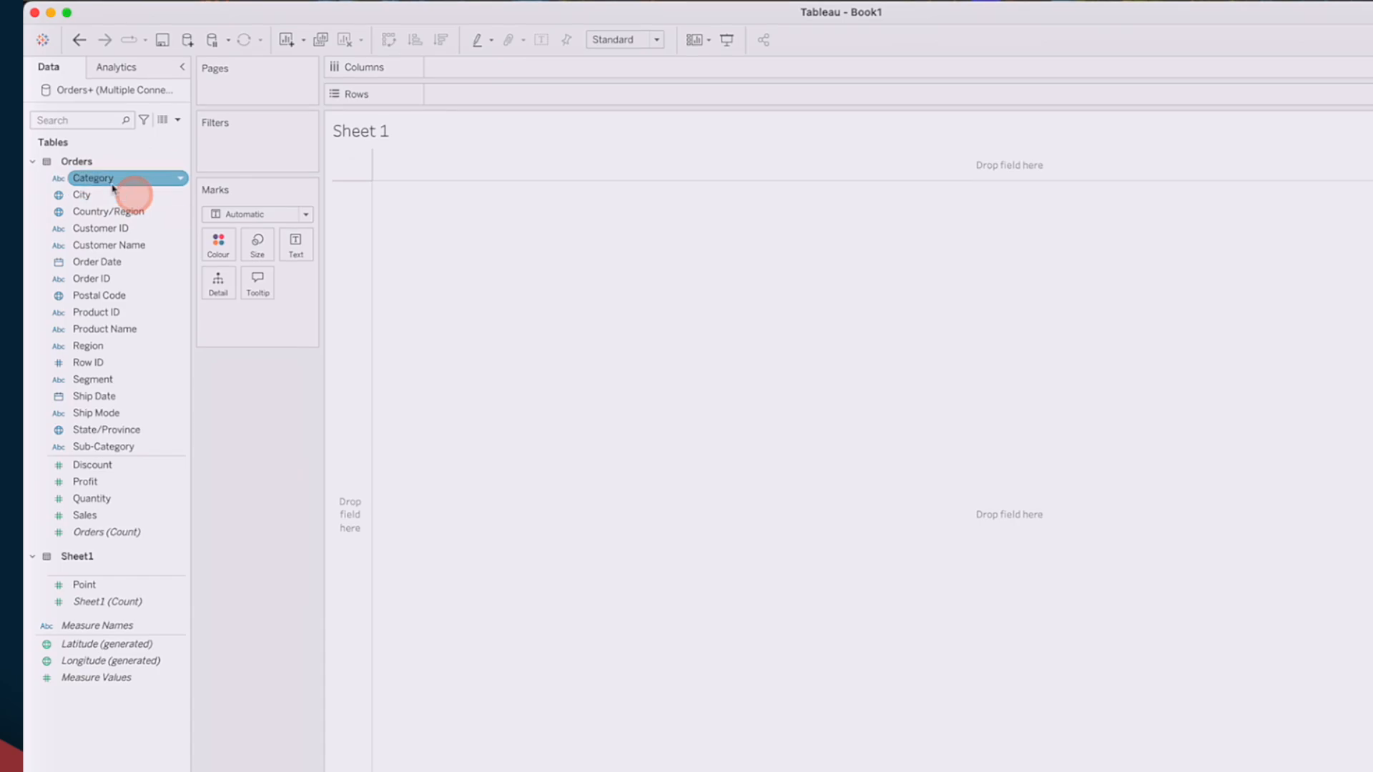
drag(89, 142, 349, 250)
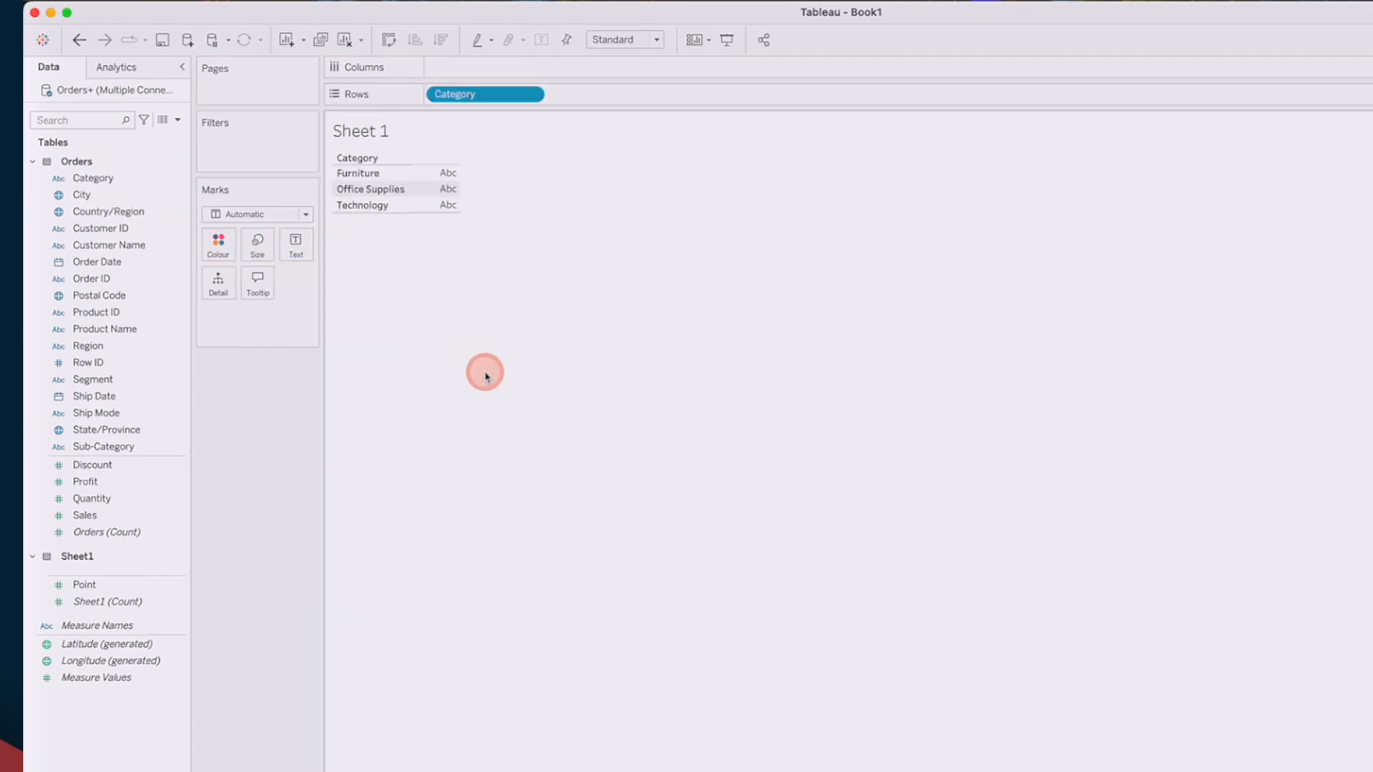
click(86, 585)
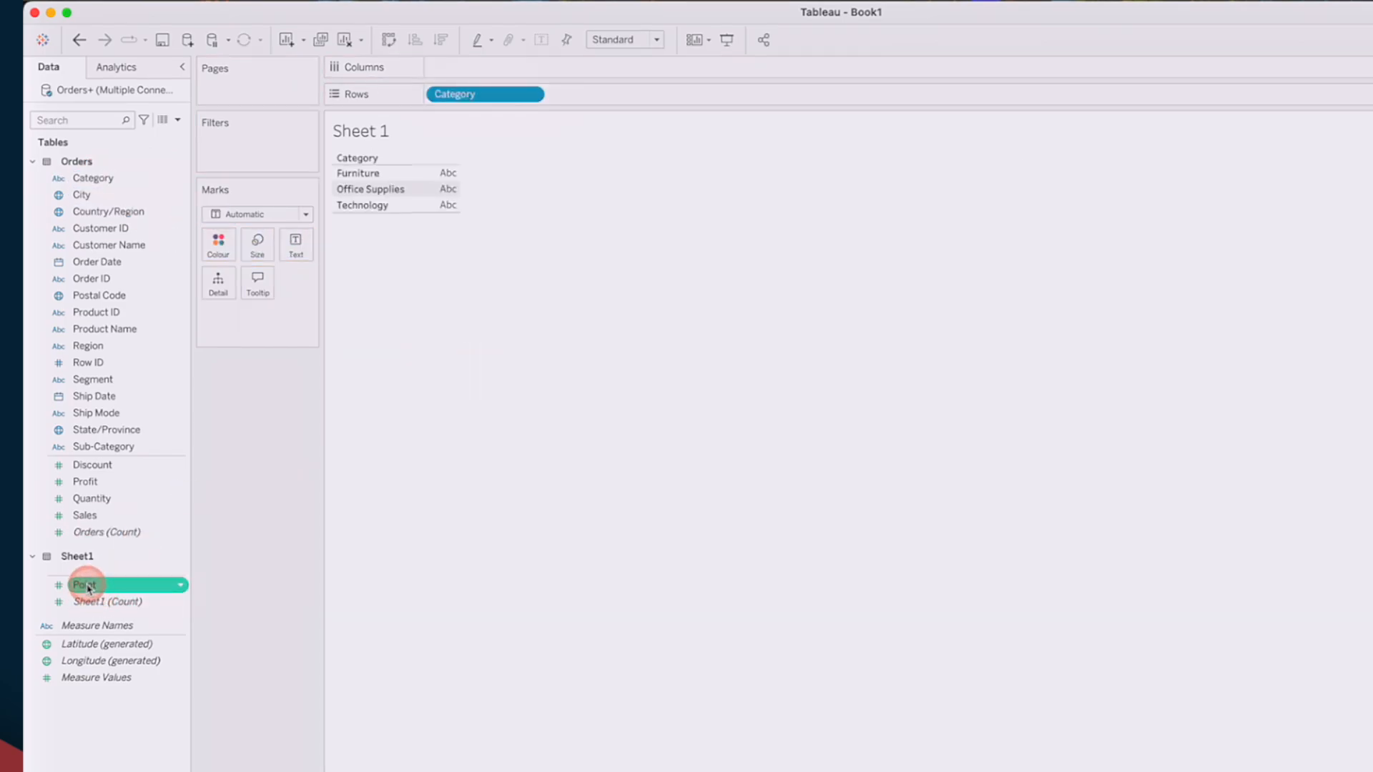
right_click(88, 588)
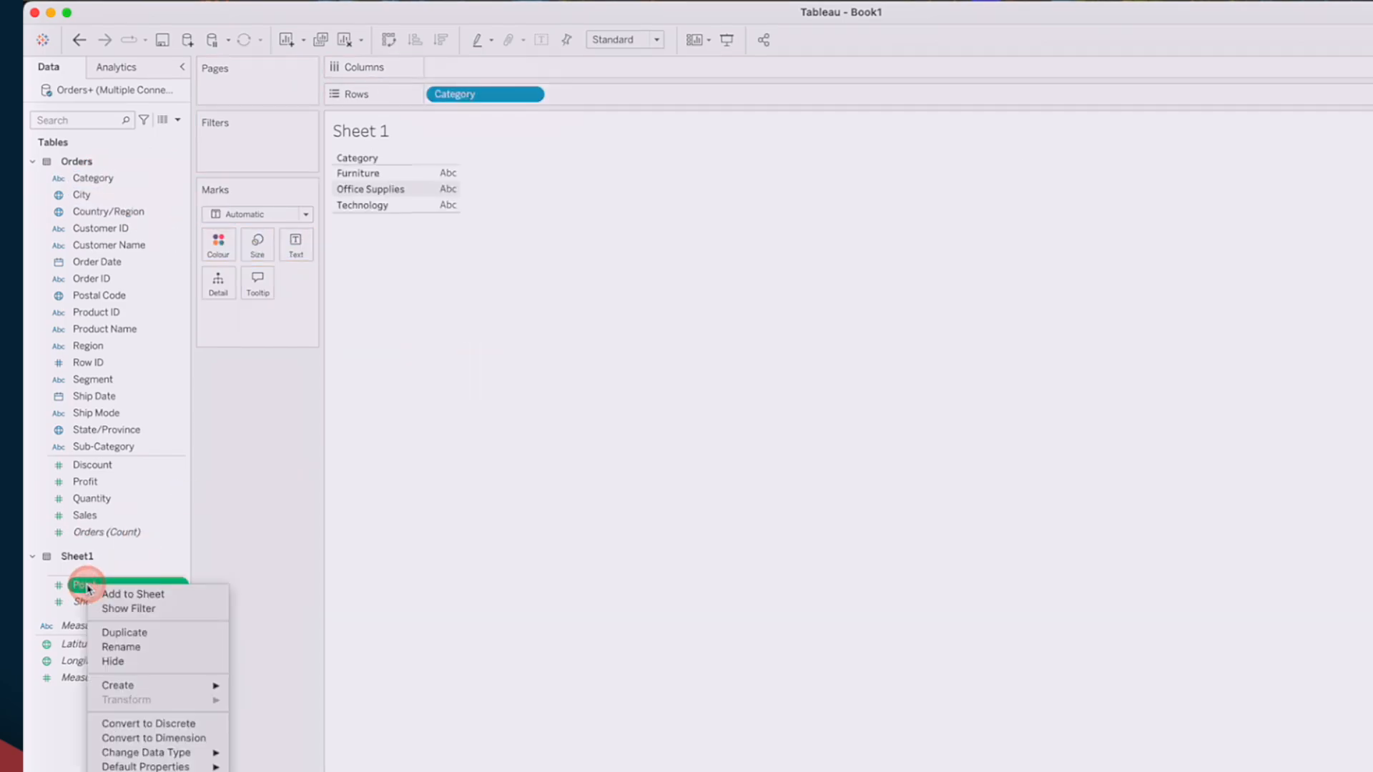
click(145, 738)
drag(84, 573, 632, 100)
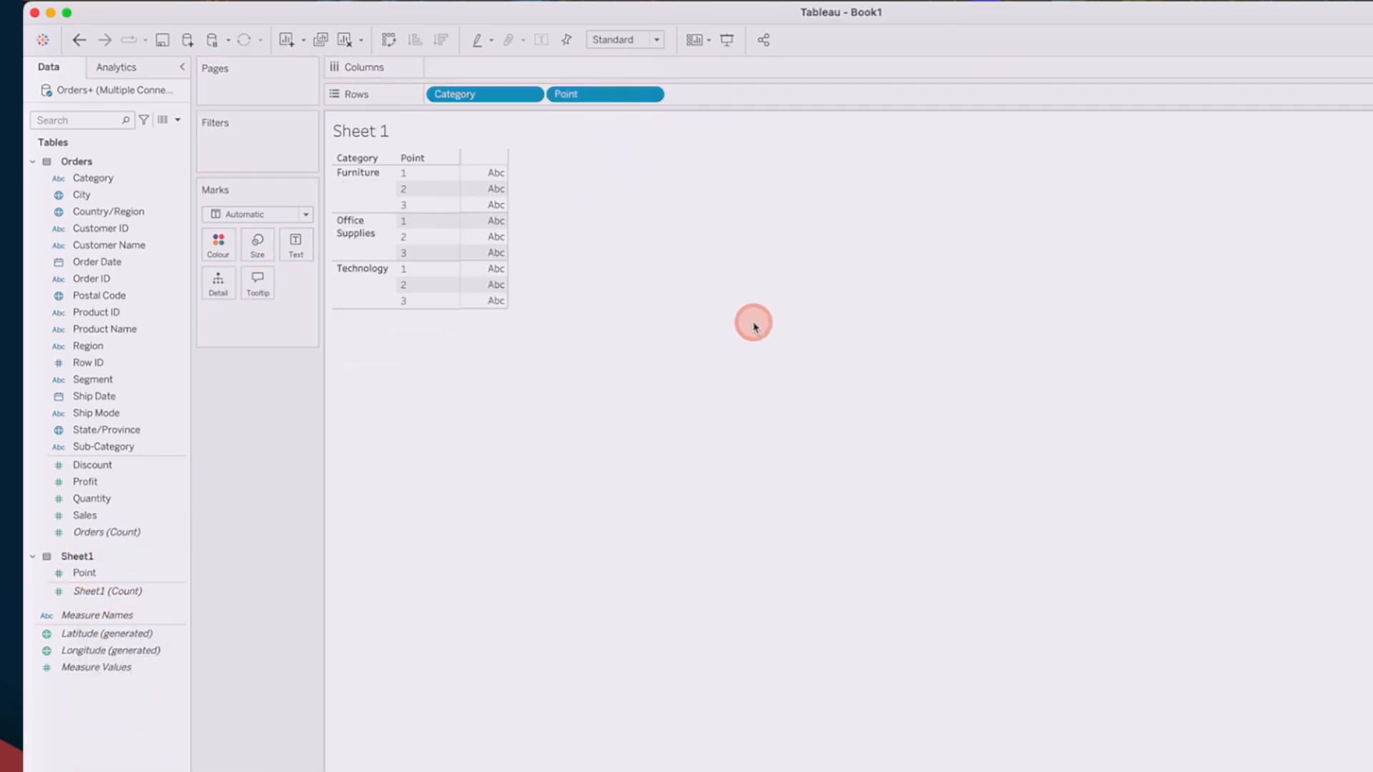
Show Sales as text for each row of the table and remove Point from the rows.
click(110, 515)
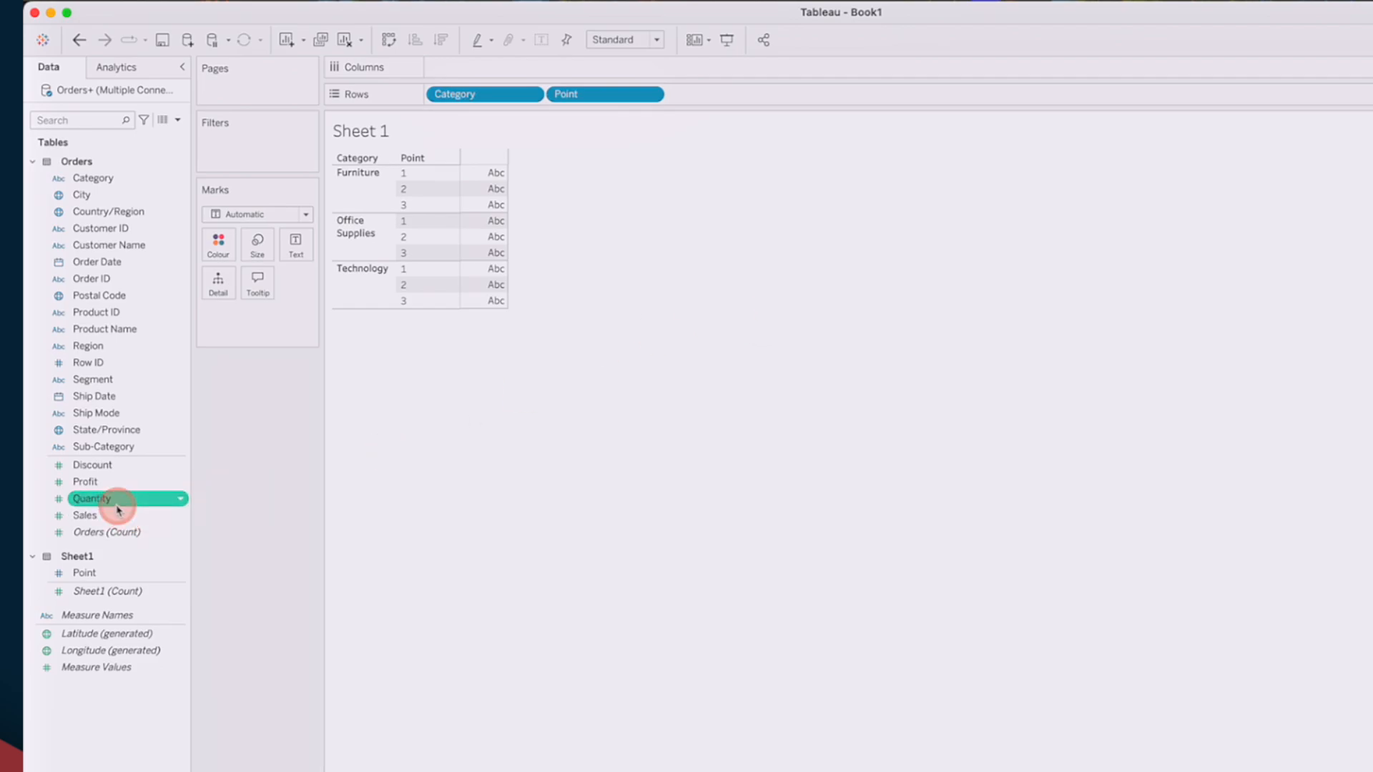
drag(111, 516, 297, 256)
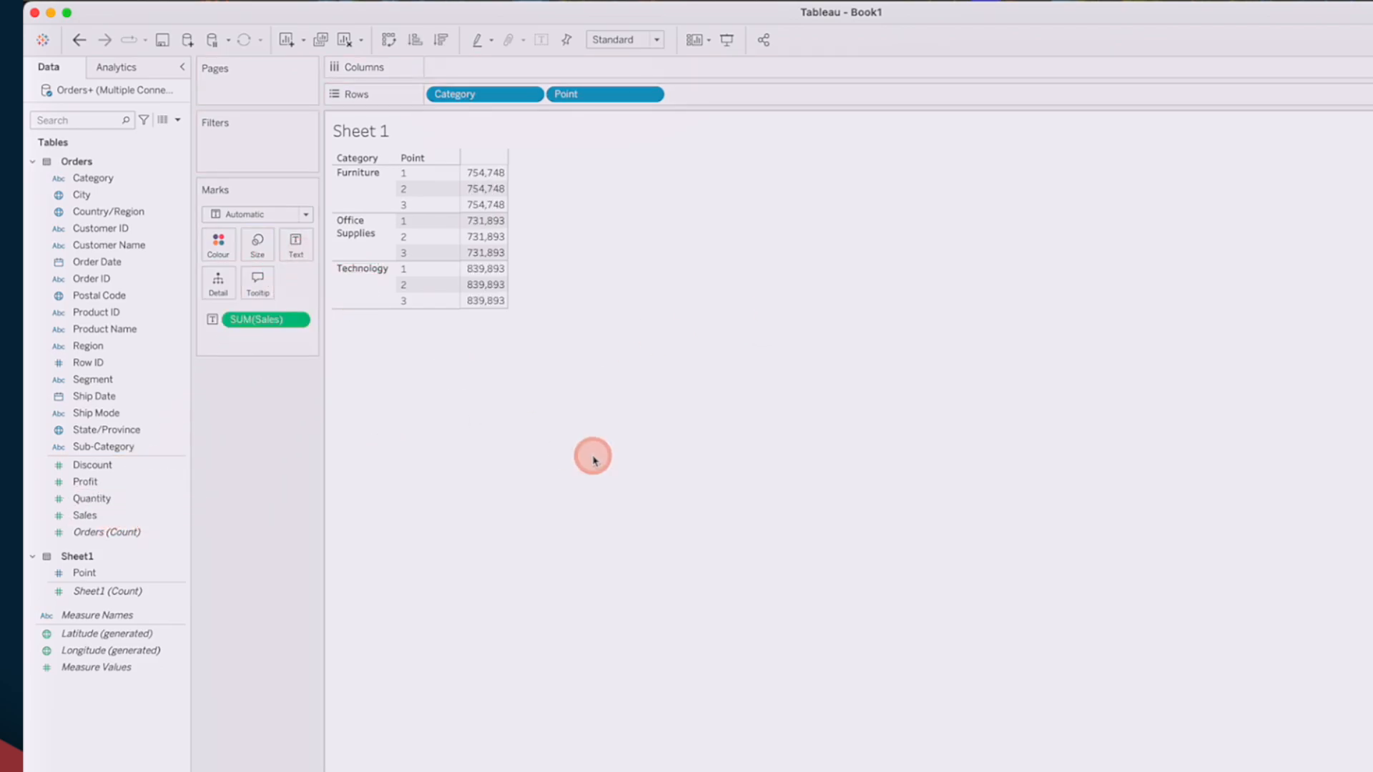
mouse_move(481, 177)
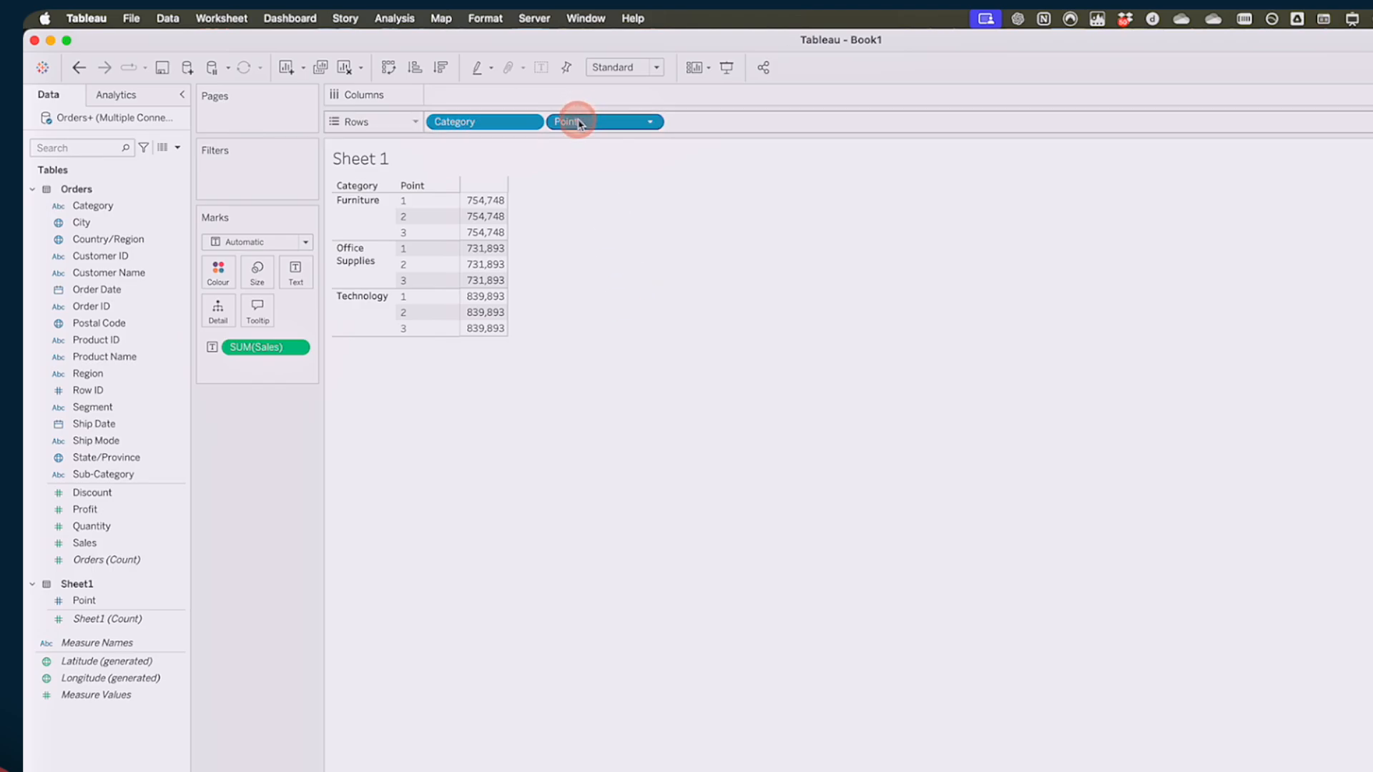
drag(578, 123, 593, 222)
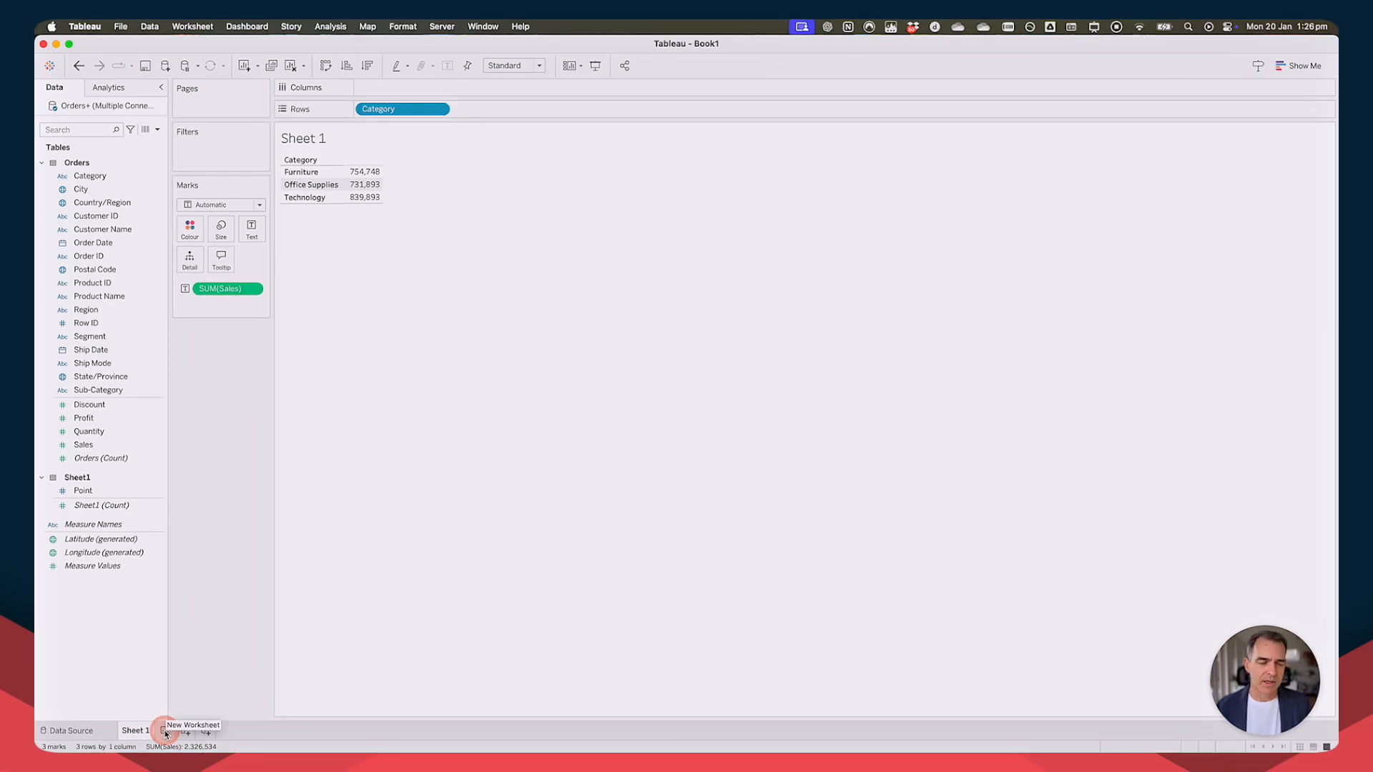
Add a new worksheet and start a calculated field named Dots.
click(165, 731)
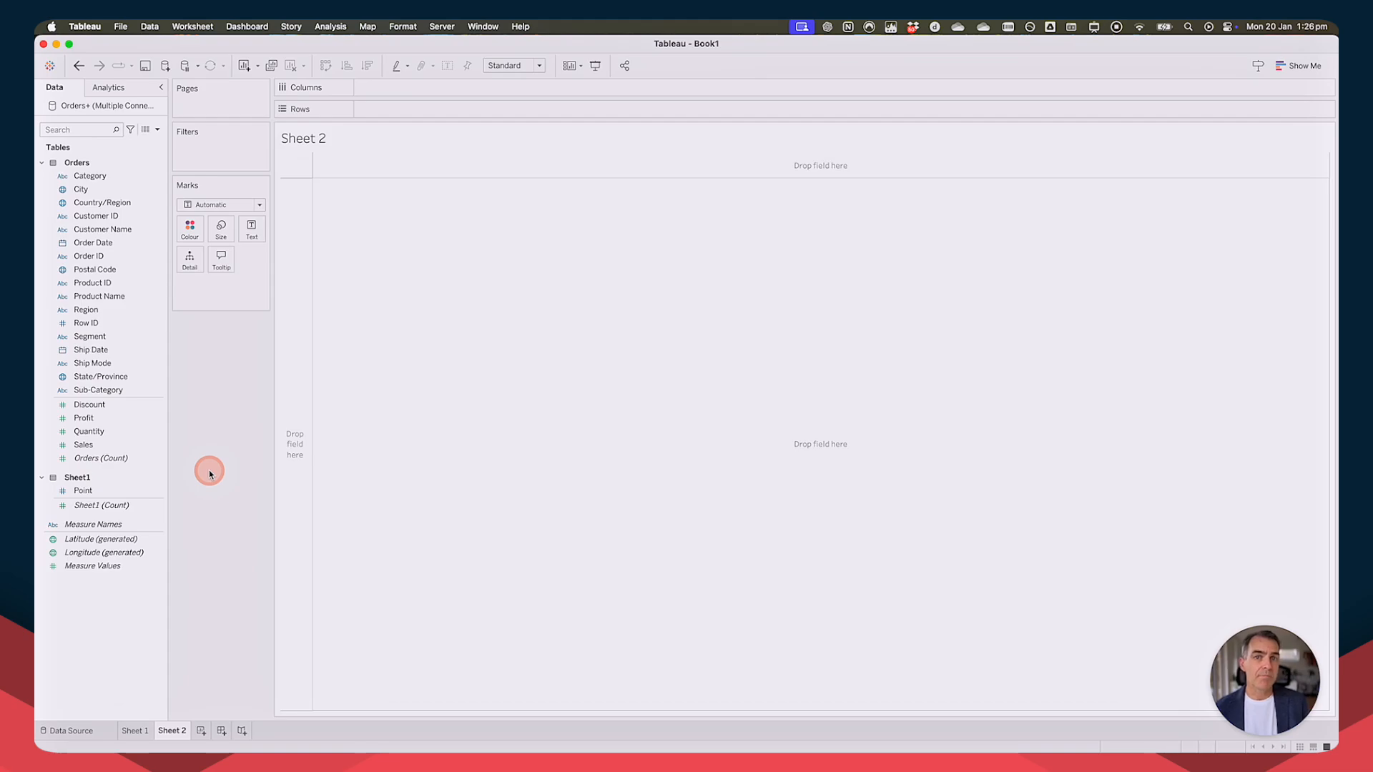
click(158, 131)
click(138, 142)
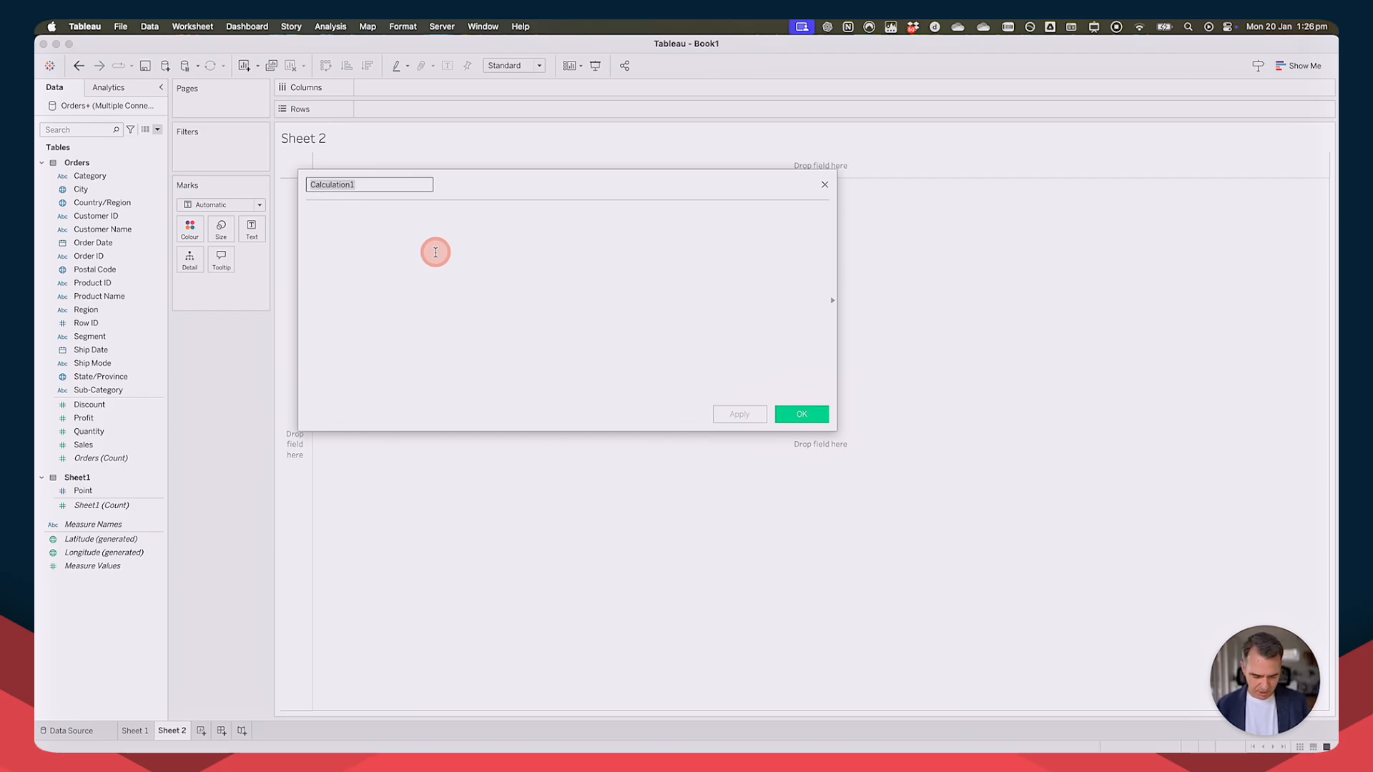
text(Dots)
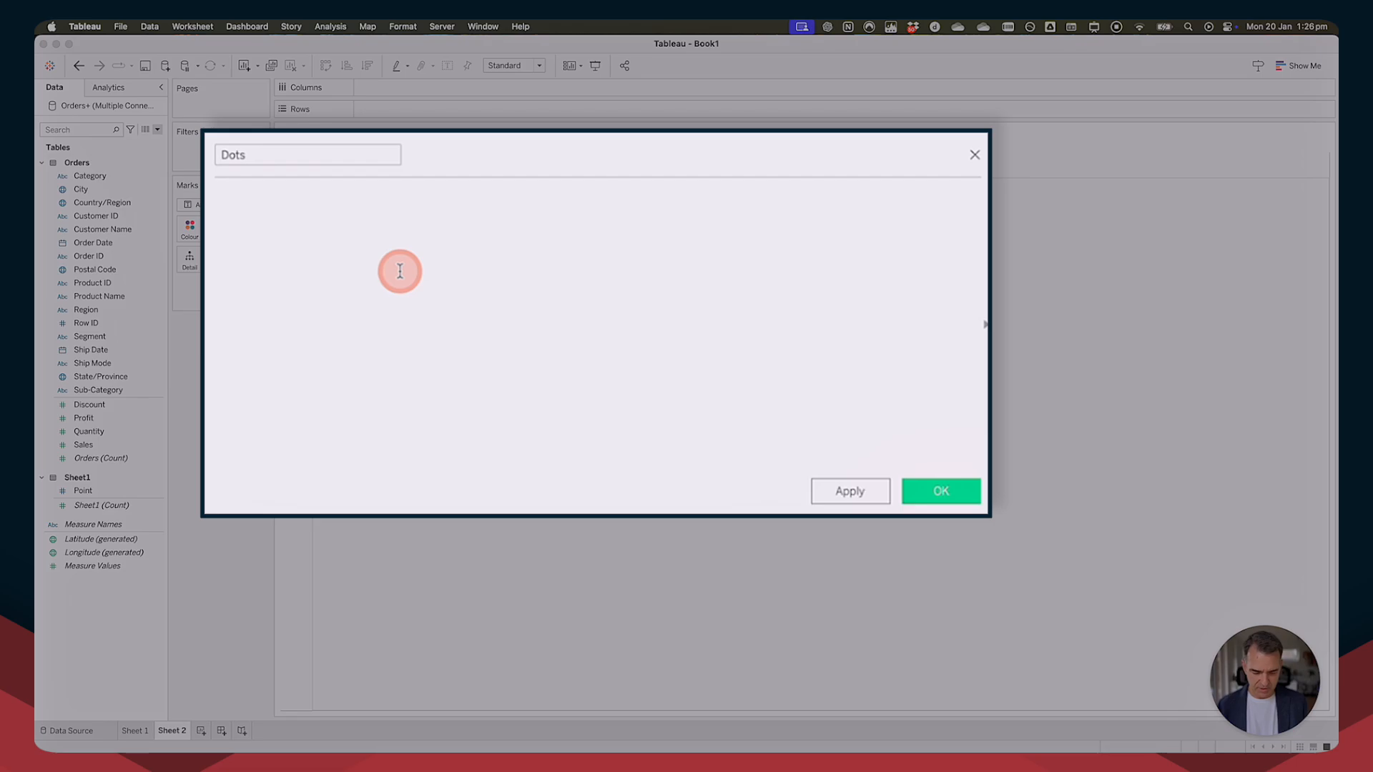
Insert the MAKEPOINT function in the Dots formula, spreading its parentheses over separate lines with blank space between them.
click(399, 270)
text(make)
double_click(400, 271)
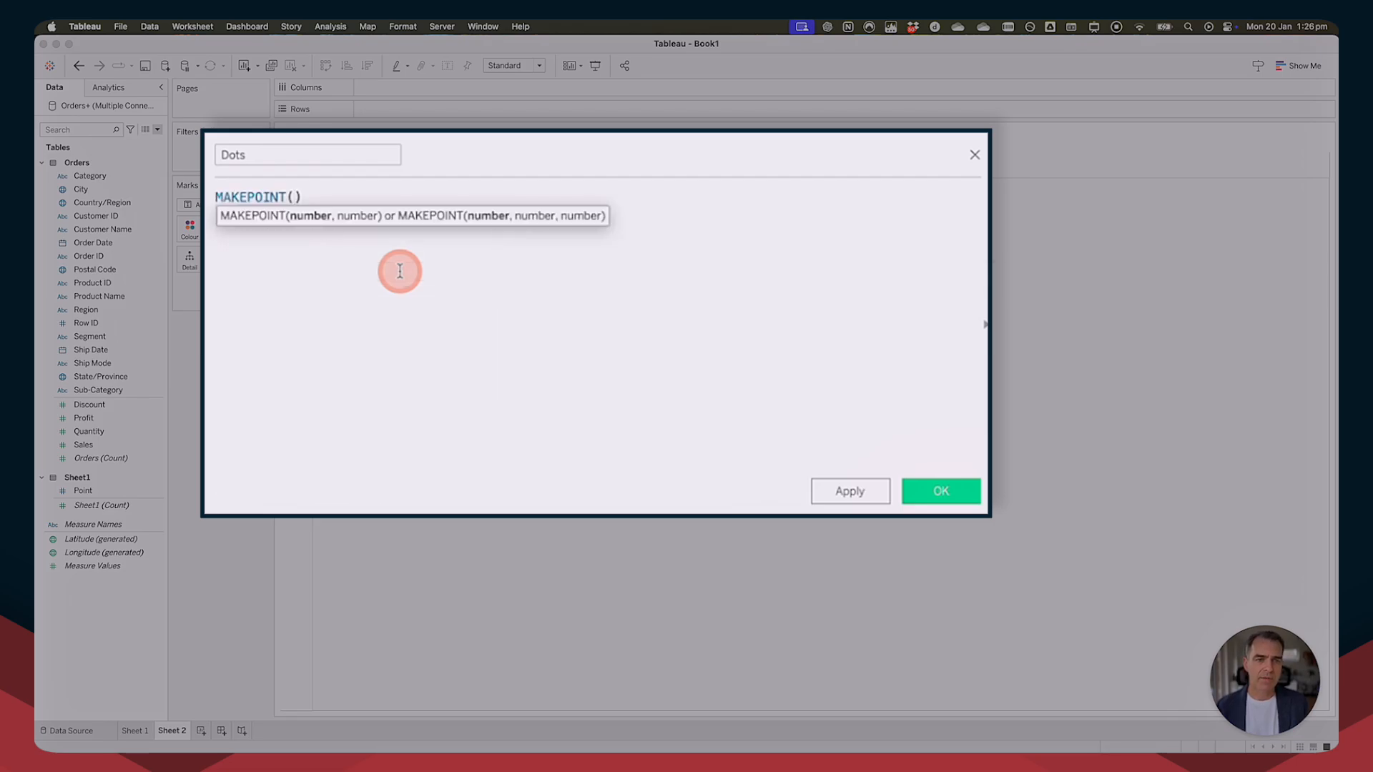
key(Return)
key(Return)
key(Return)
key(Return)
key(Up)
key(Up)
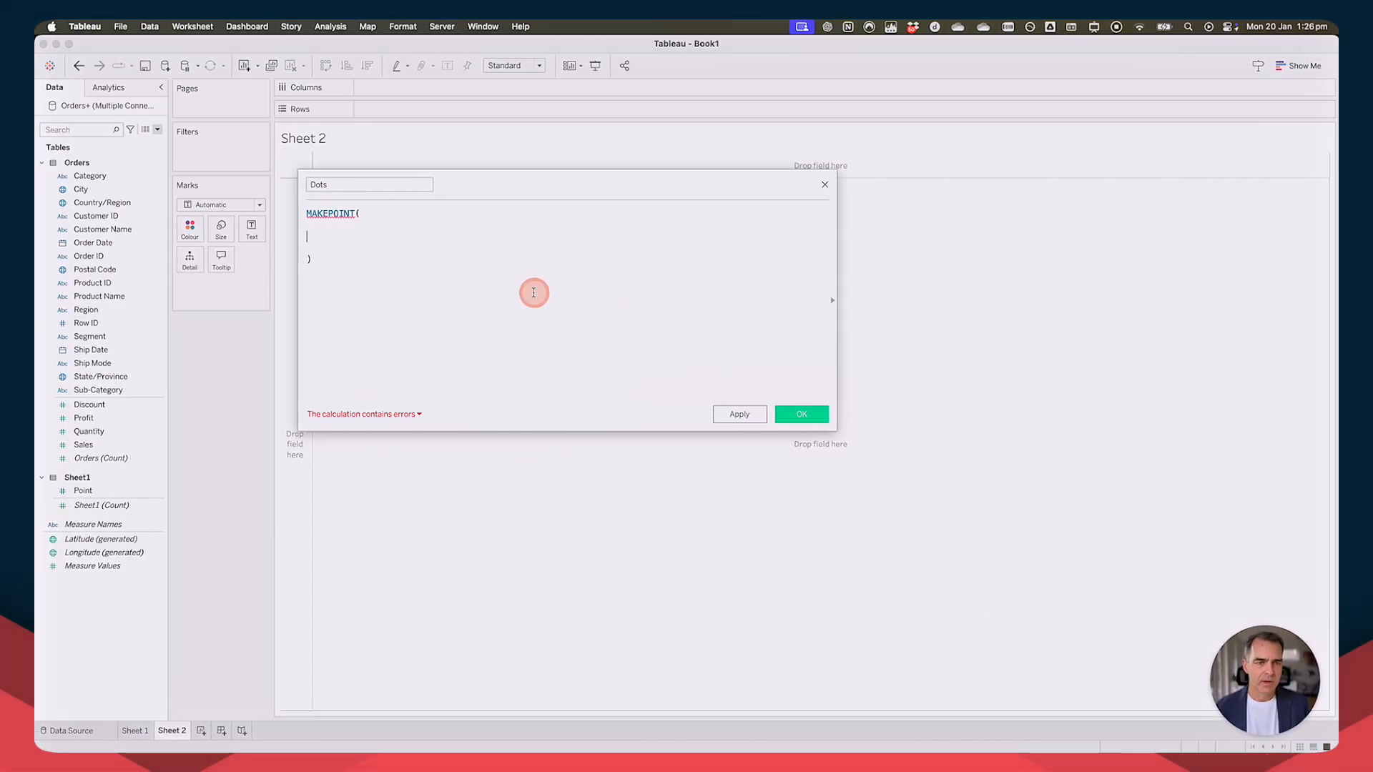
Inside MAKEPOINT, start a CASE statement on the Point field whose first line reads WHEN 1 THEN 0.
text(CASE)
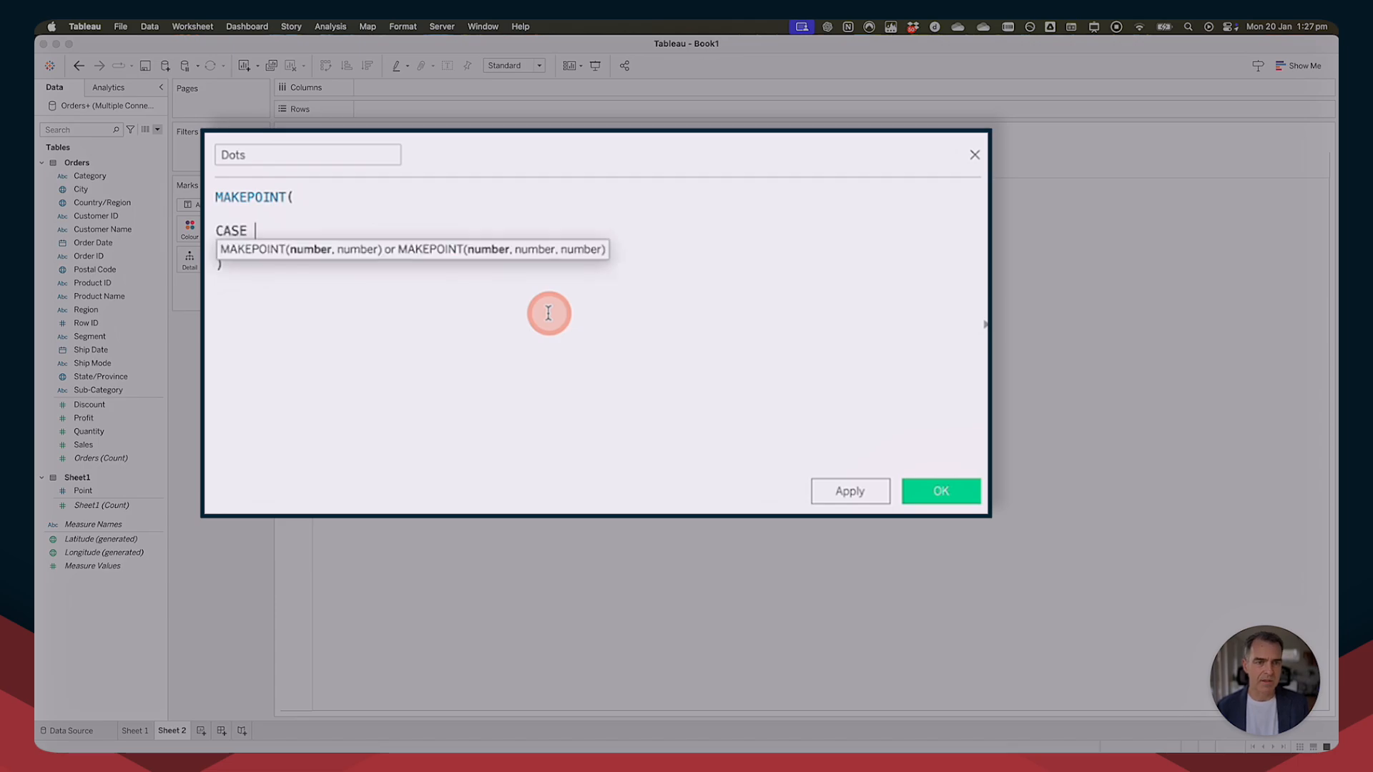
text( po)
key(Return)
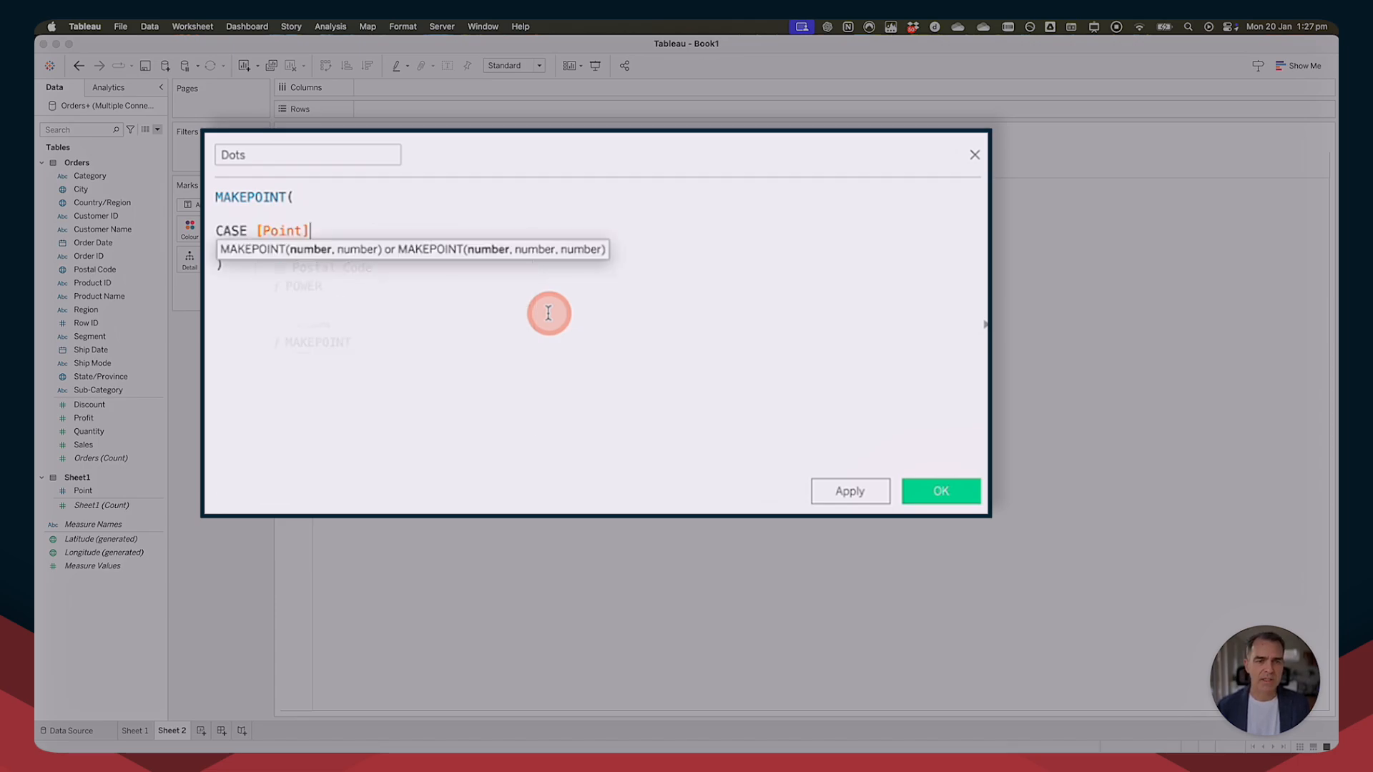
key(Return)
text(WH)
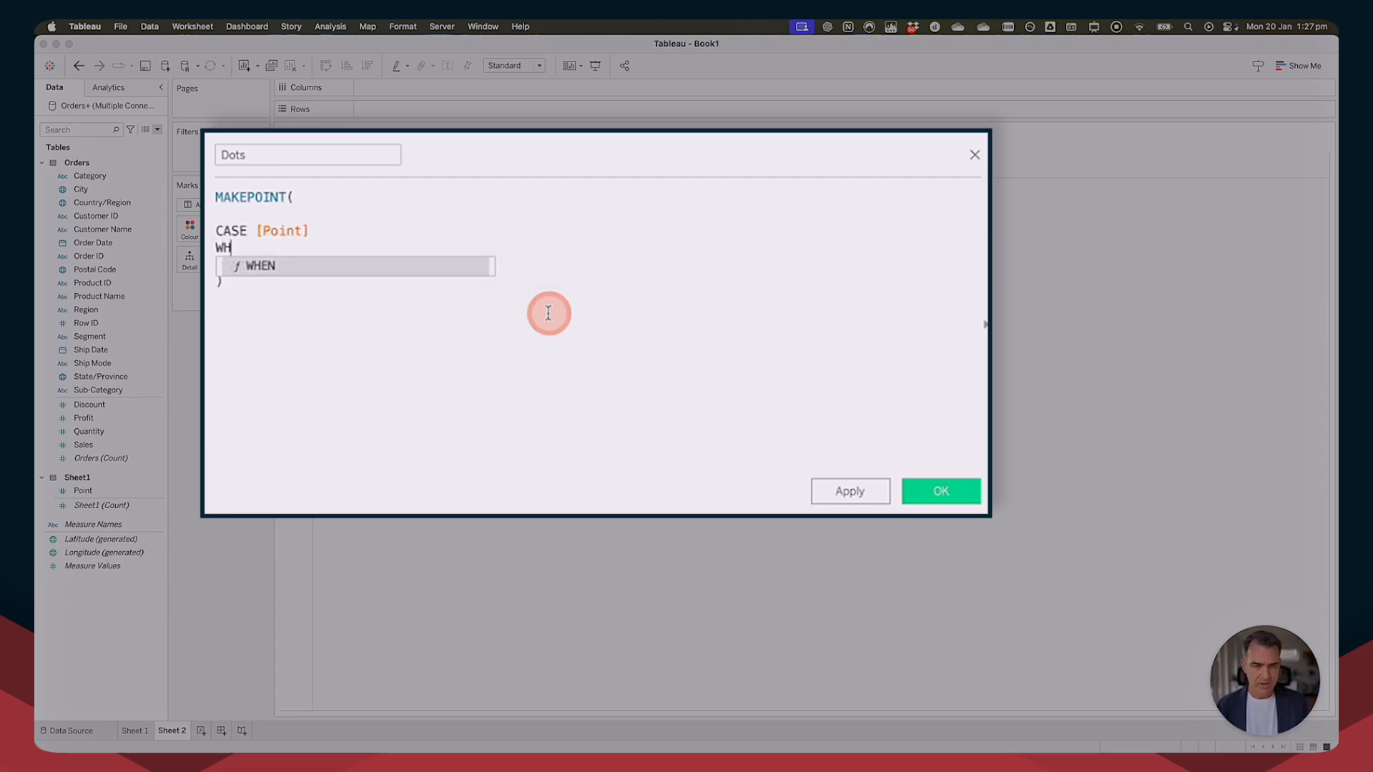
text(EN 1 )
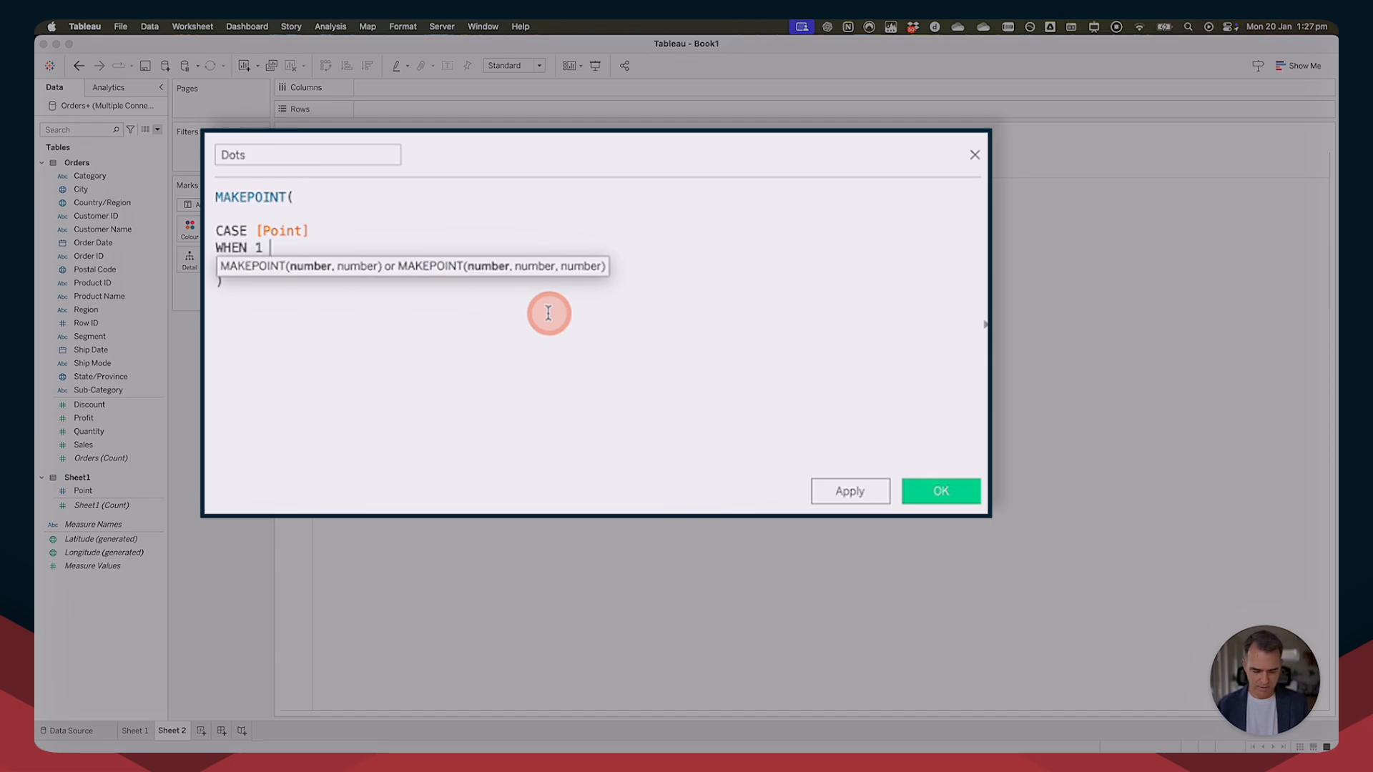
text(THEN )
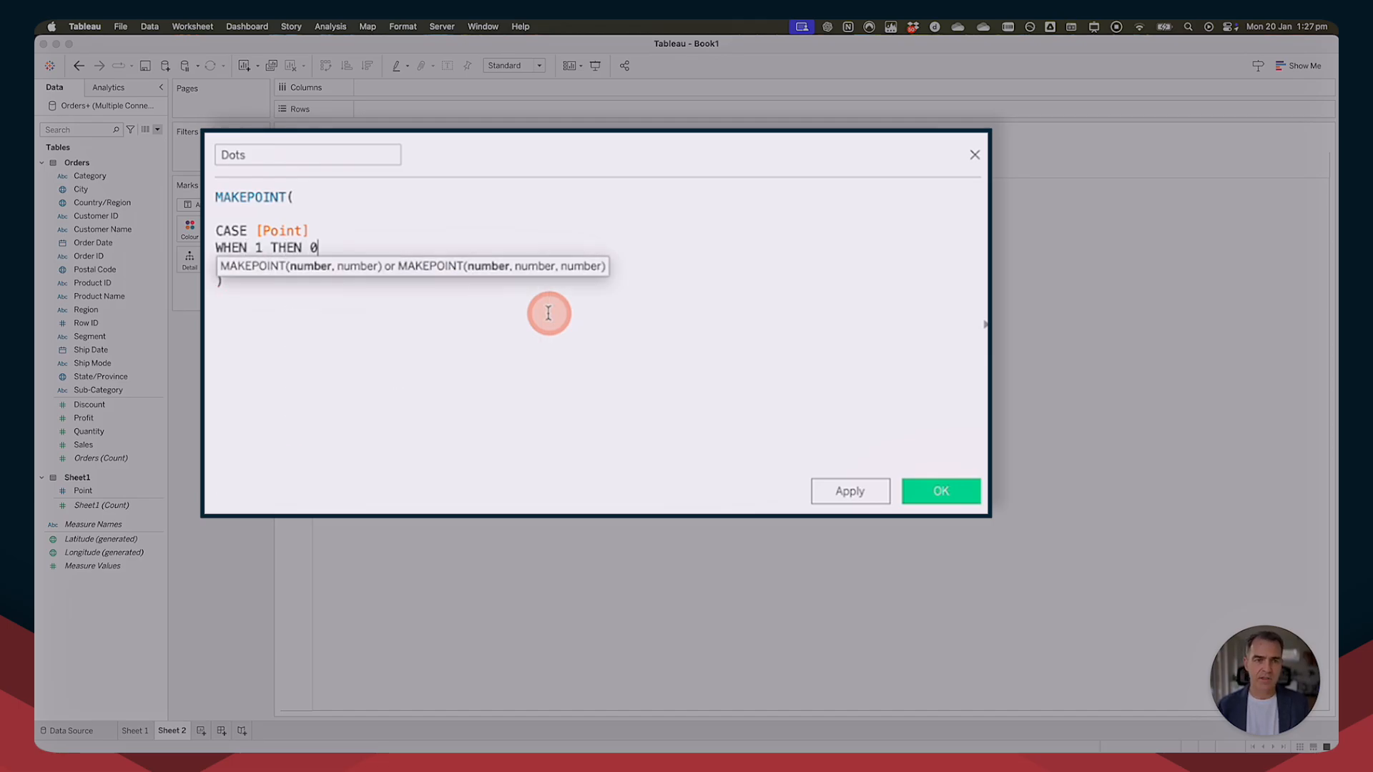
text(0)
key(Return)
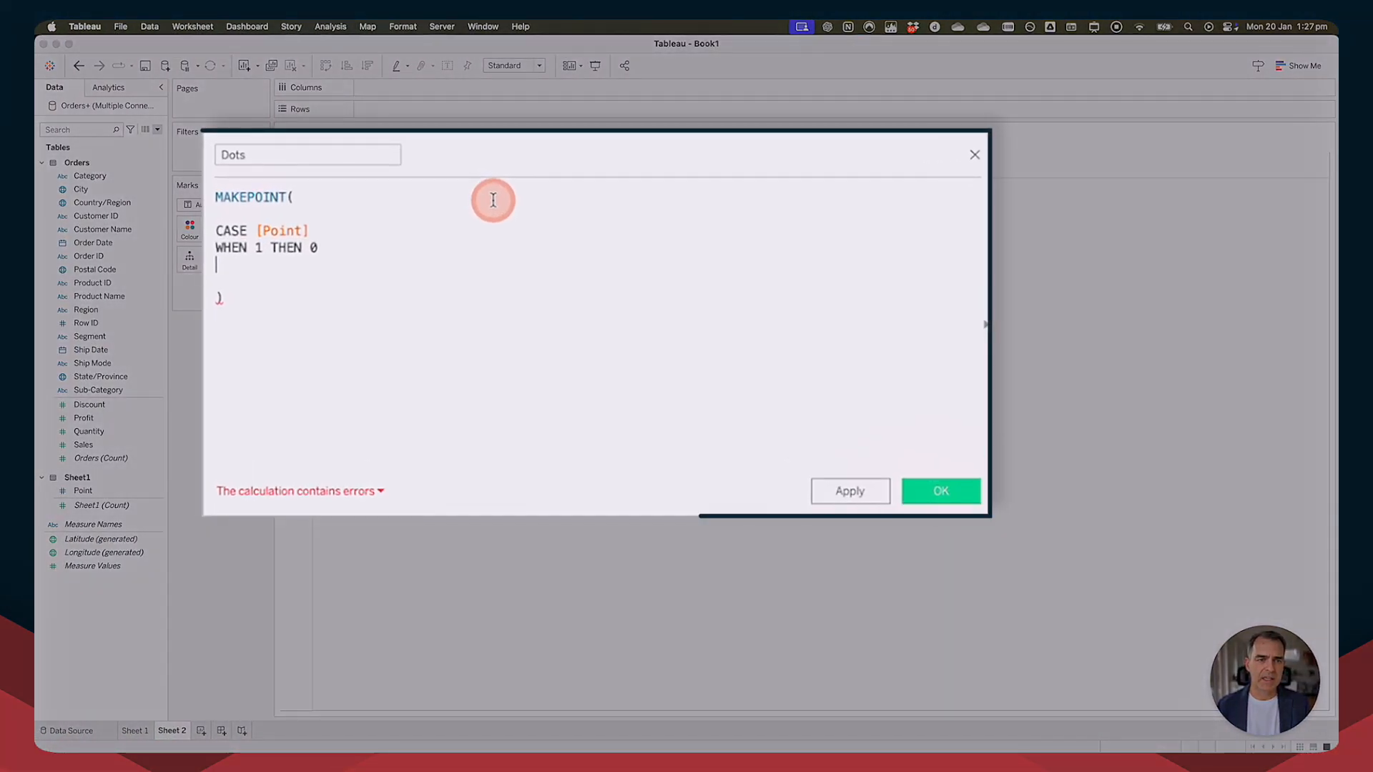
Add WHEN 2 THEN 1 and WHEN 3 THEN 1 to the first CASE statement and close it with END.
text(WHEN )
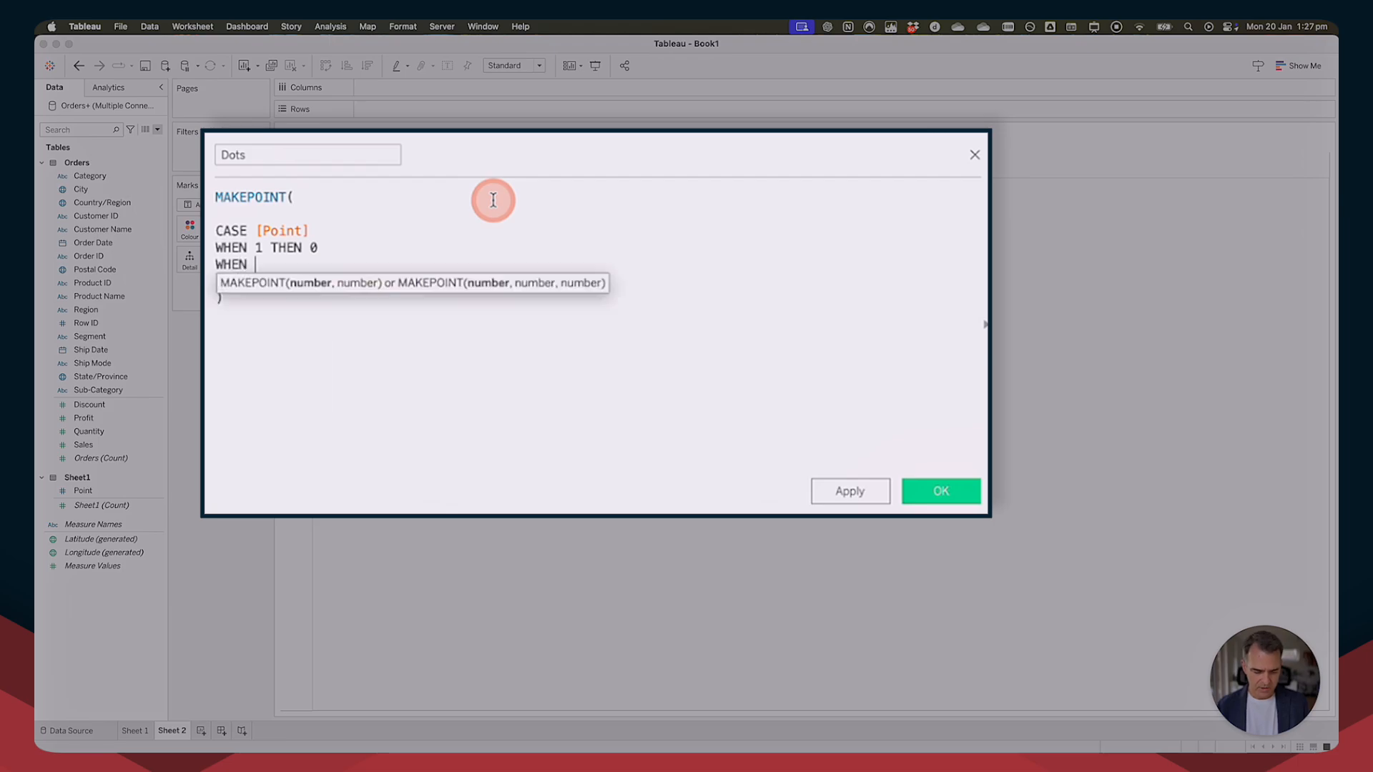
text(2 THEN )
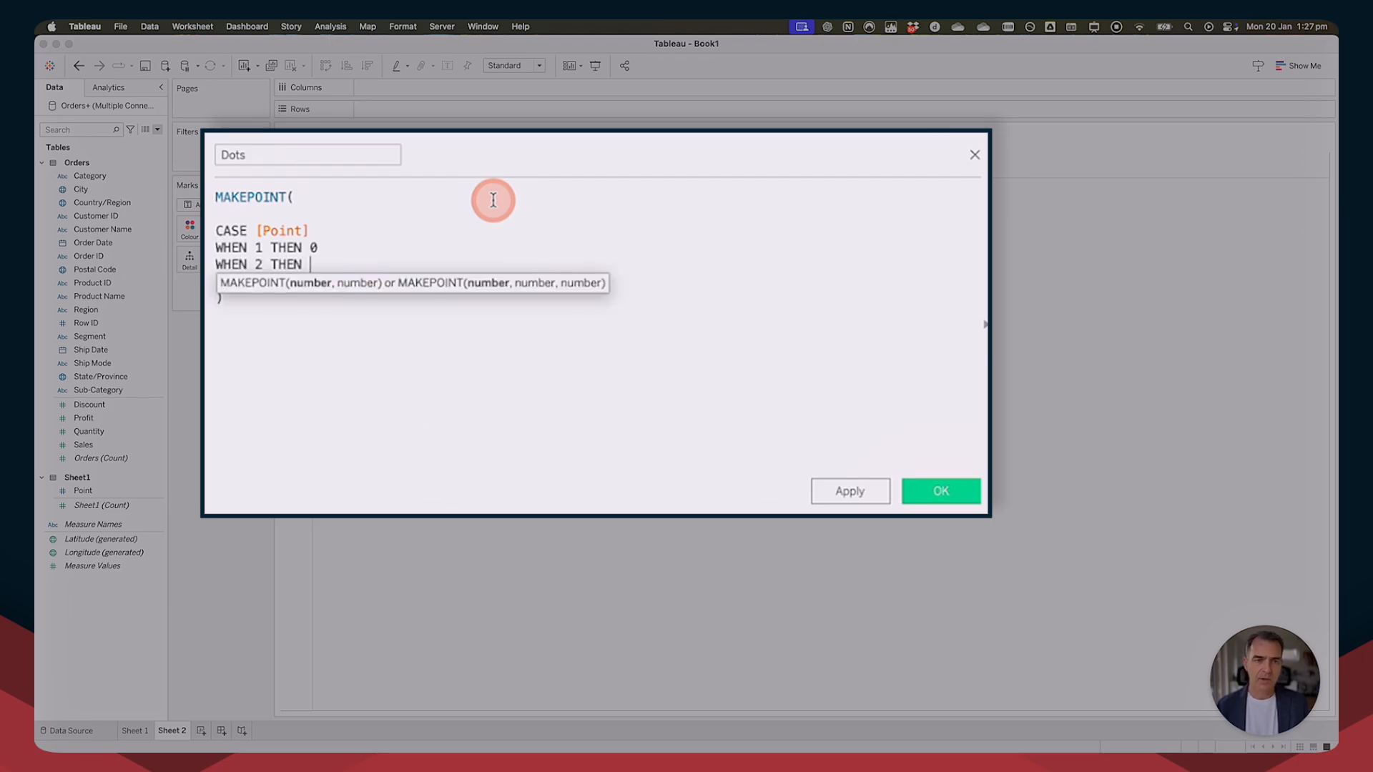
text(1)
key(Return)
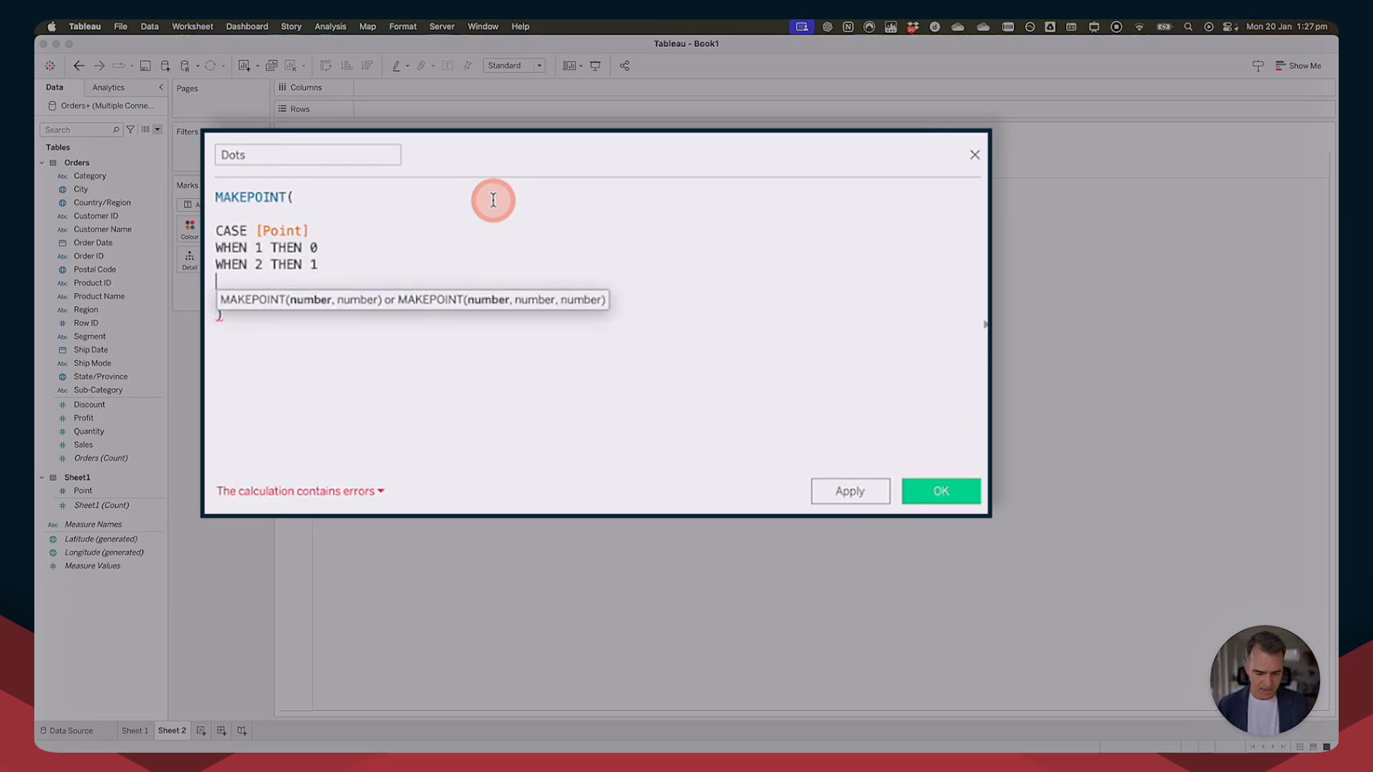
text(WHEN 3 THEN 1)
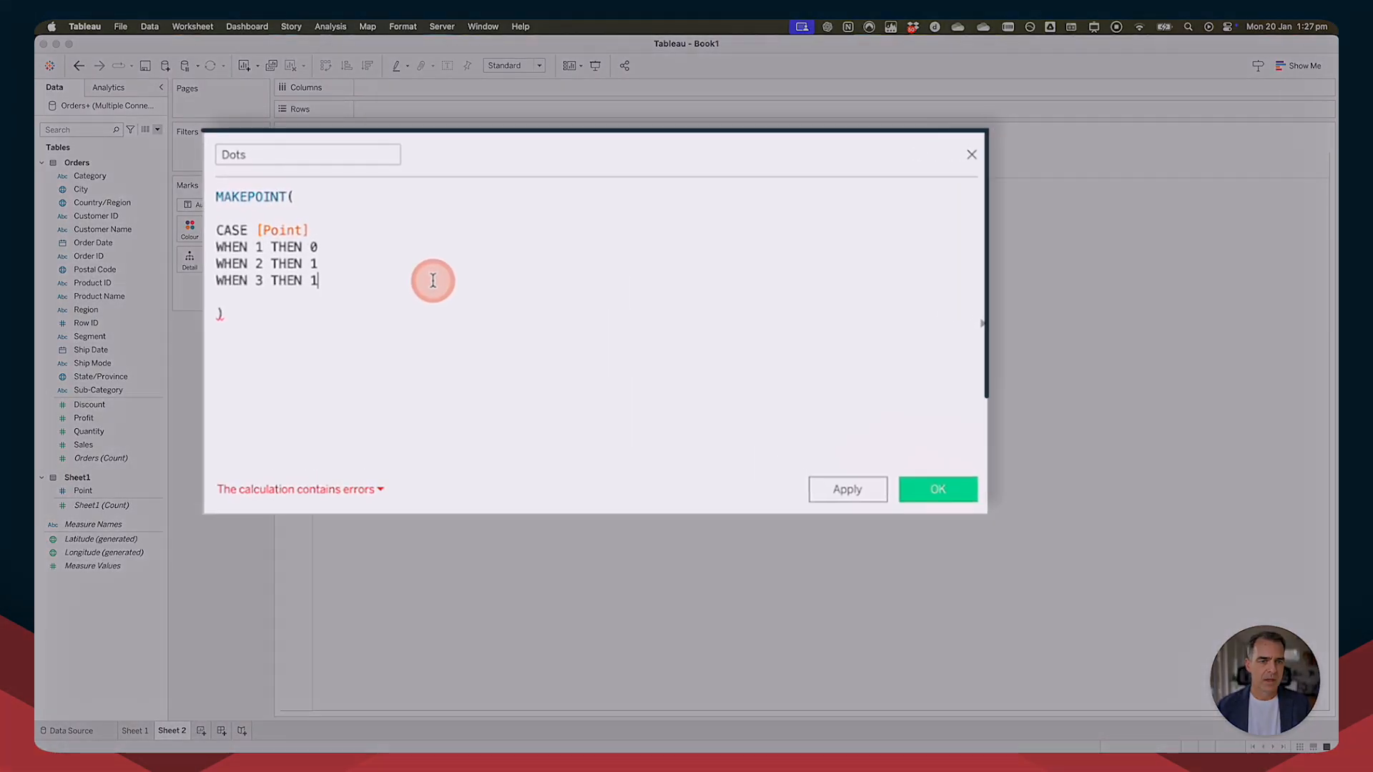
key(Return)
text(END)
key(Return)
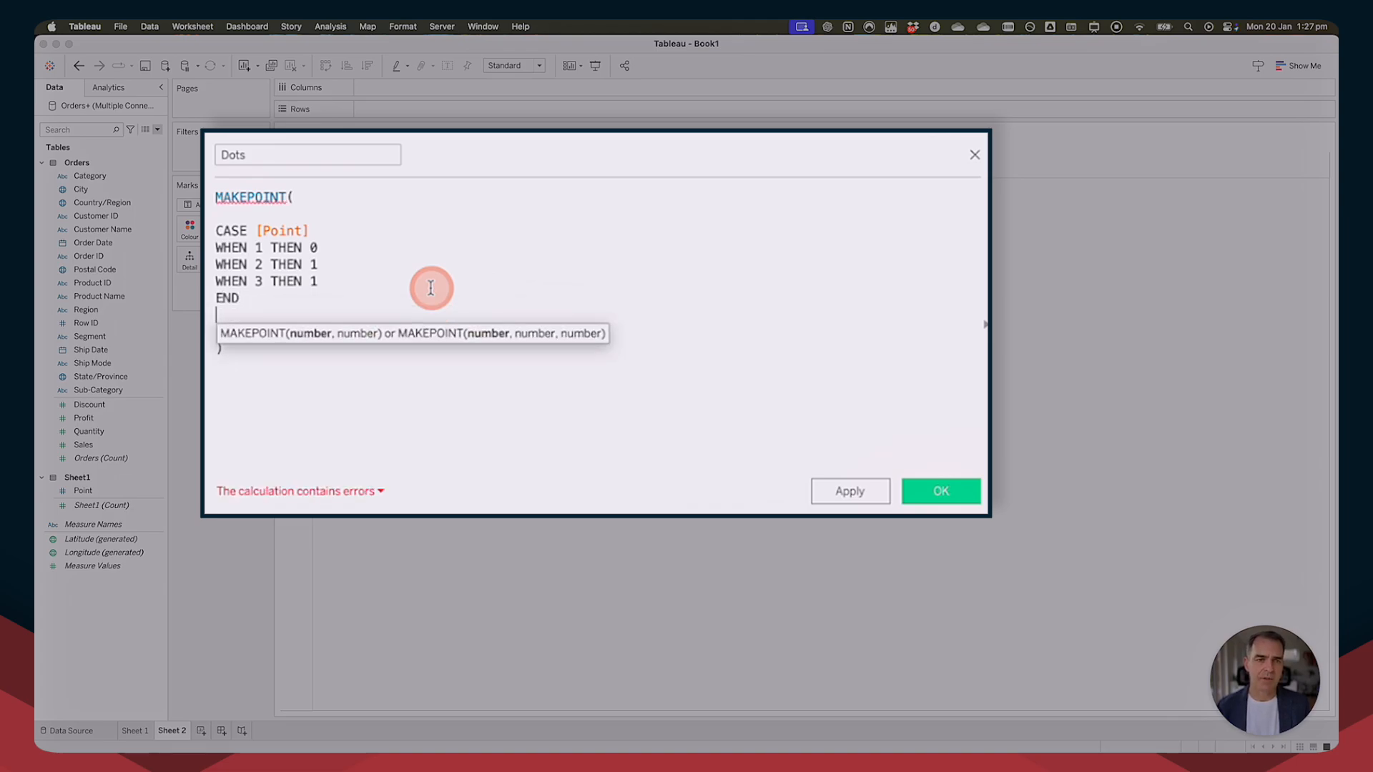
Separate the second MAKEPOINT argument with a comma and start another CASE statement on the Point field.
text(,)
key(Return)
key(Return)
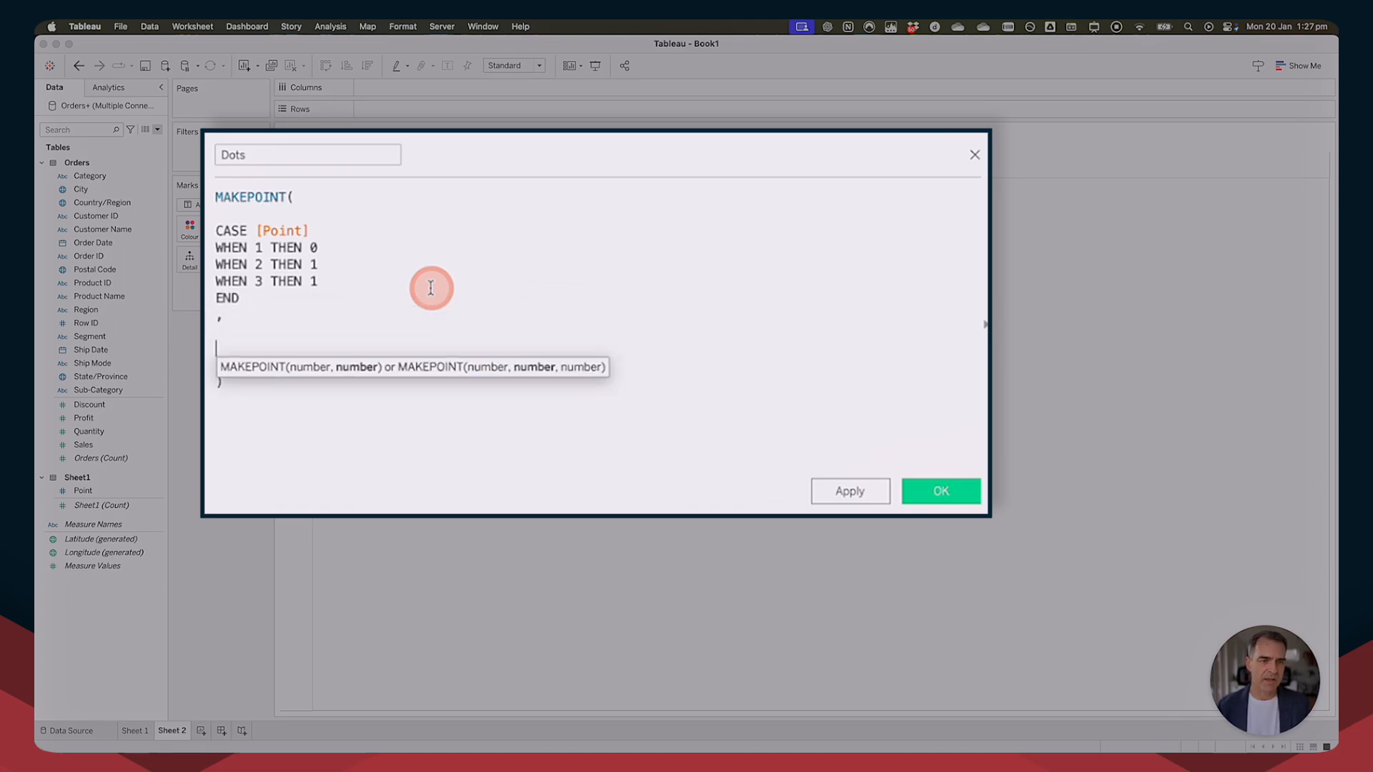
text(case)
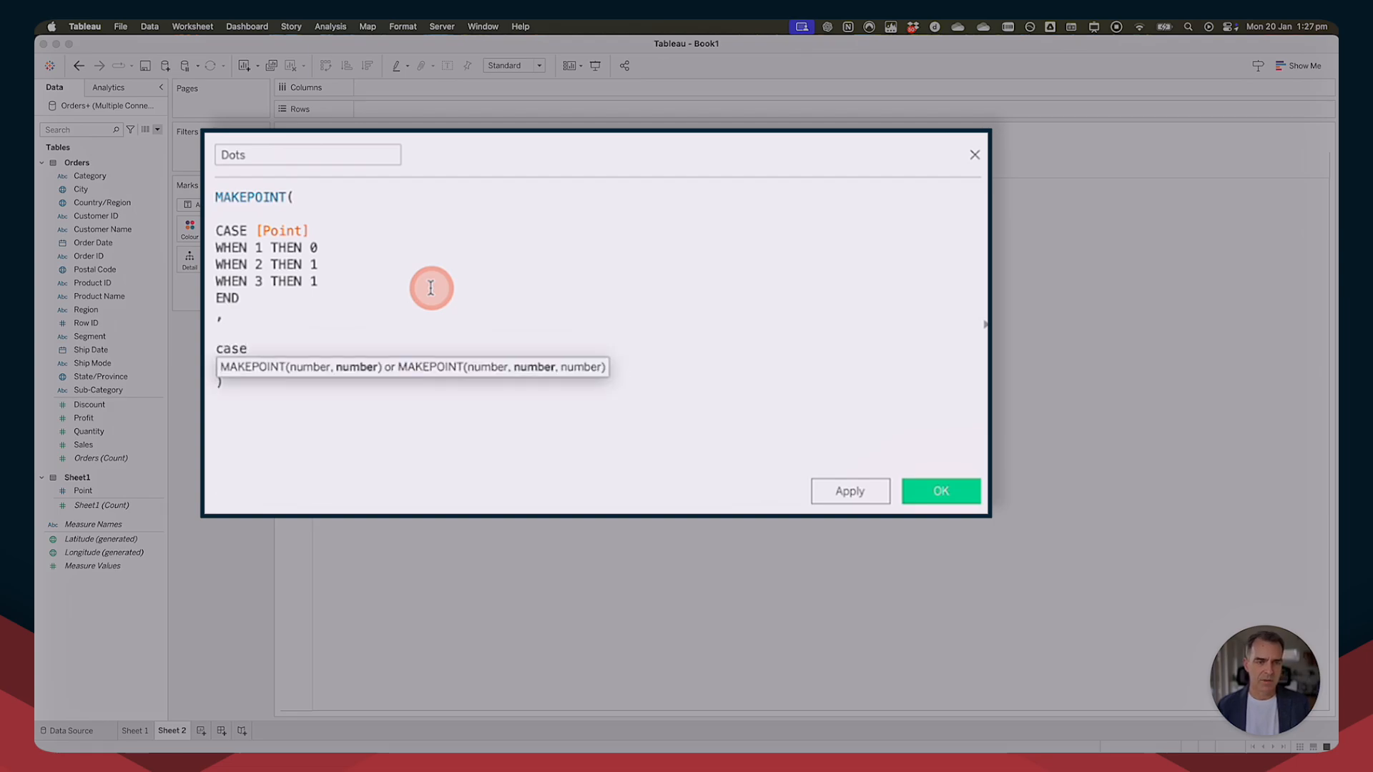
key(Return)
text(po)
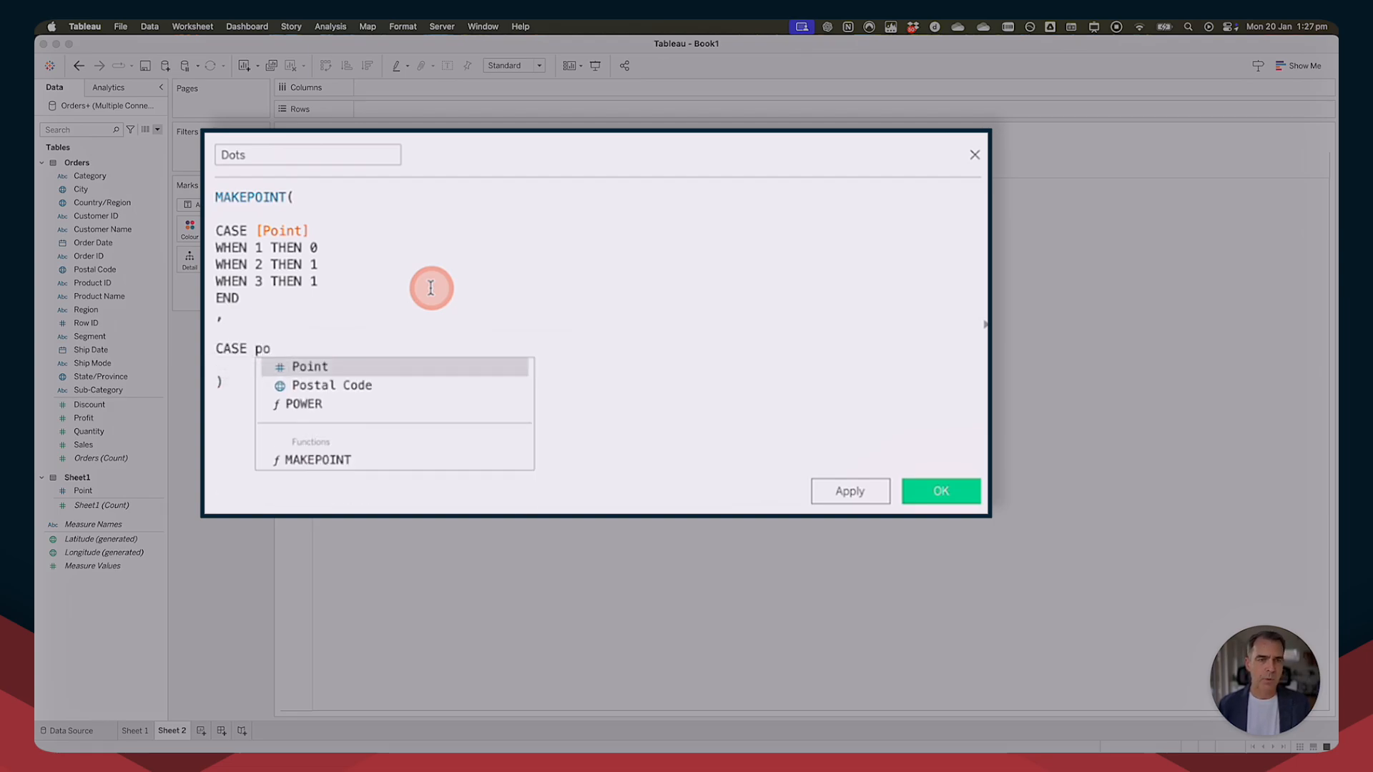
key(Return)
key(Return)
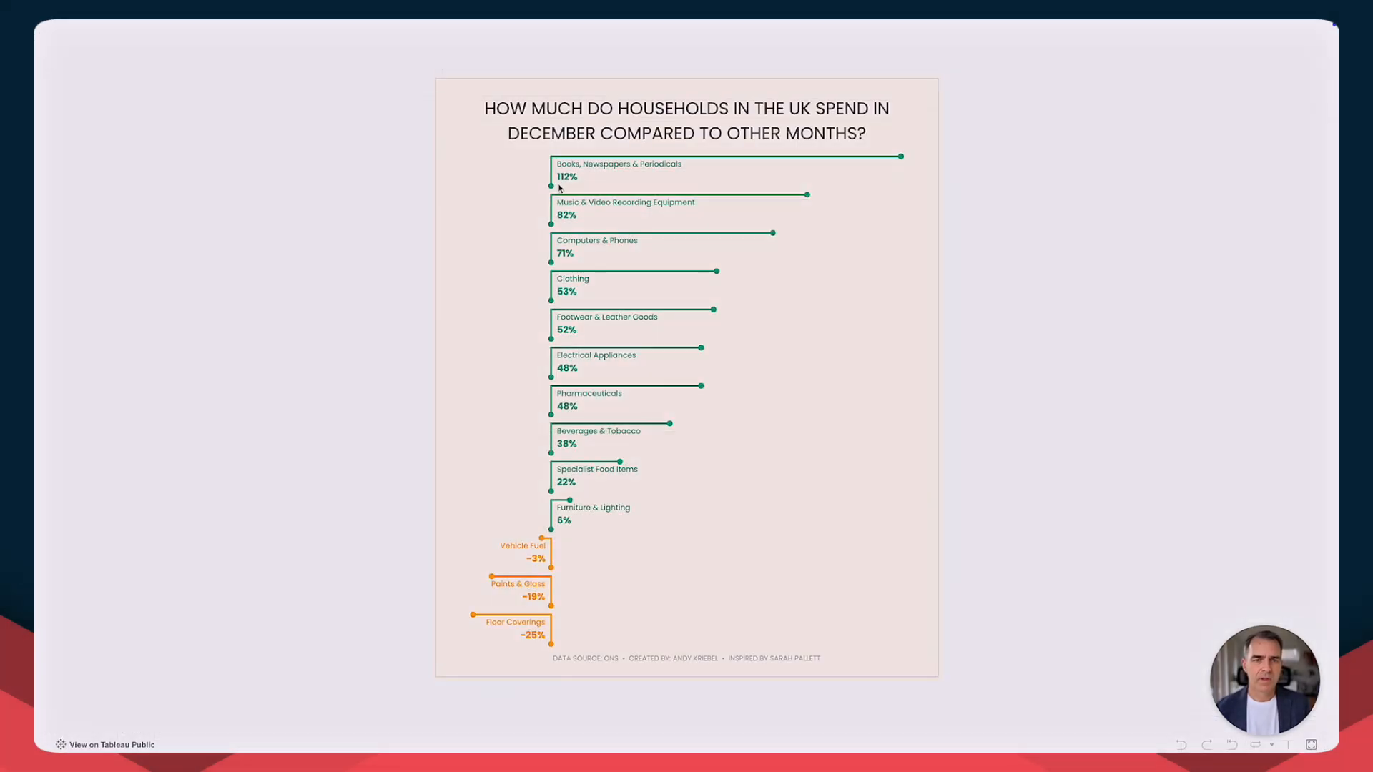
mouse_move(510, 160)
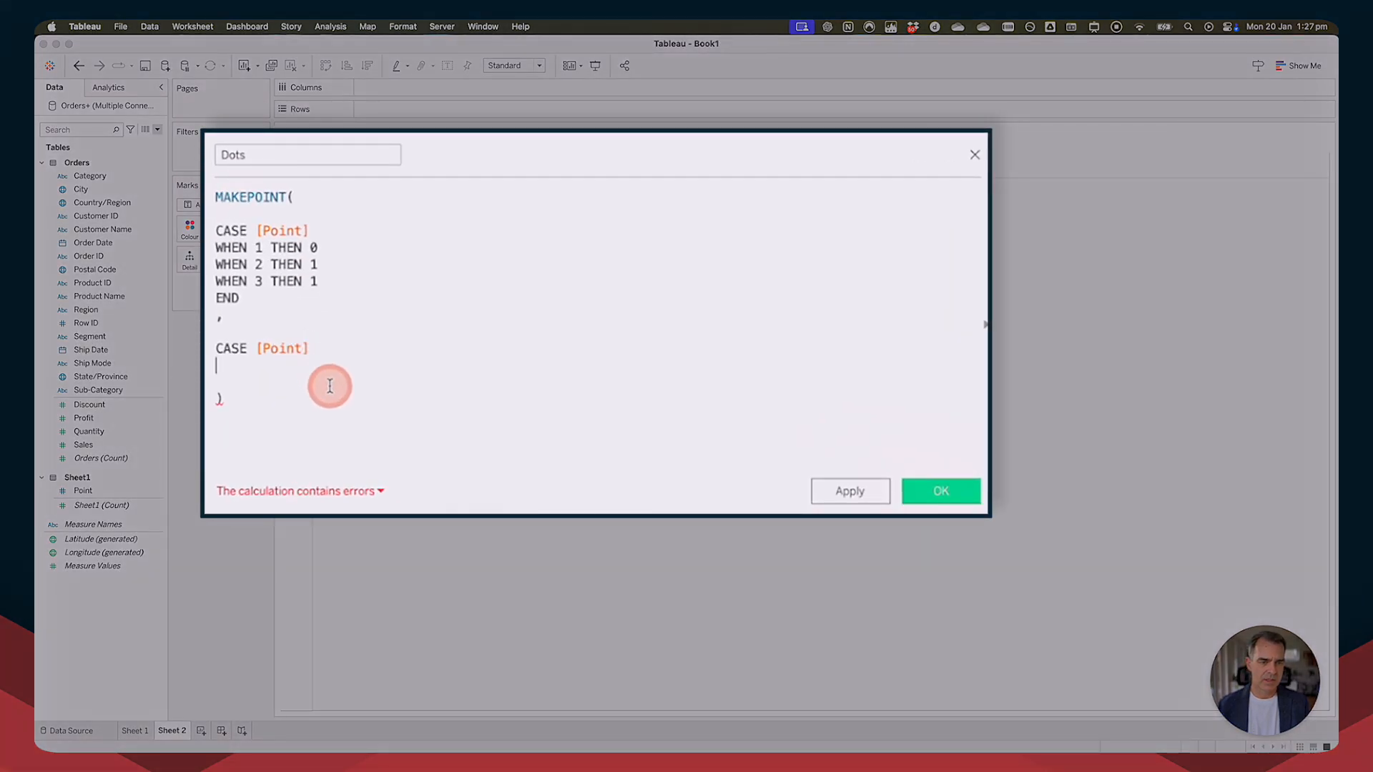
In the second CASE statement, enter WHEN 1 THEN 0 and WHEN 2 THEN 0, and begin another WHEN line.
text(WHEN 1 T)
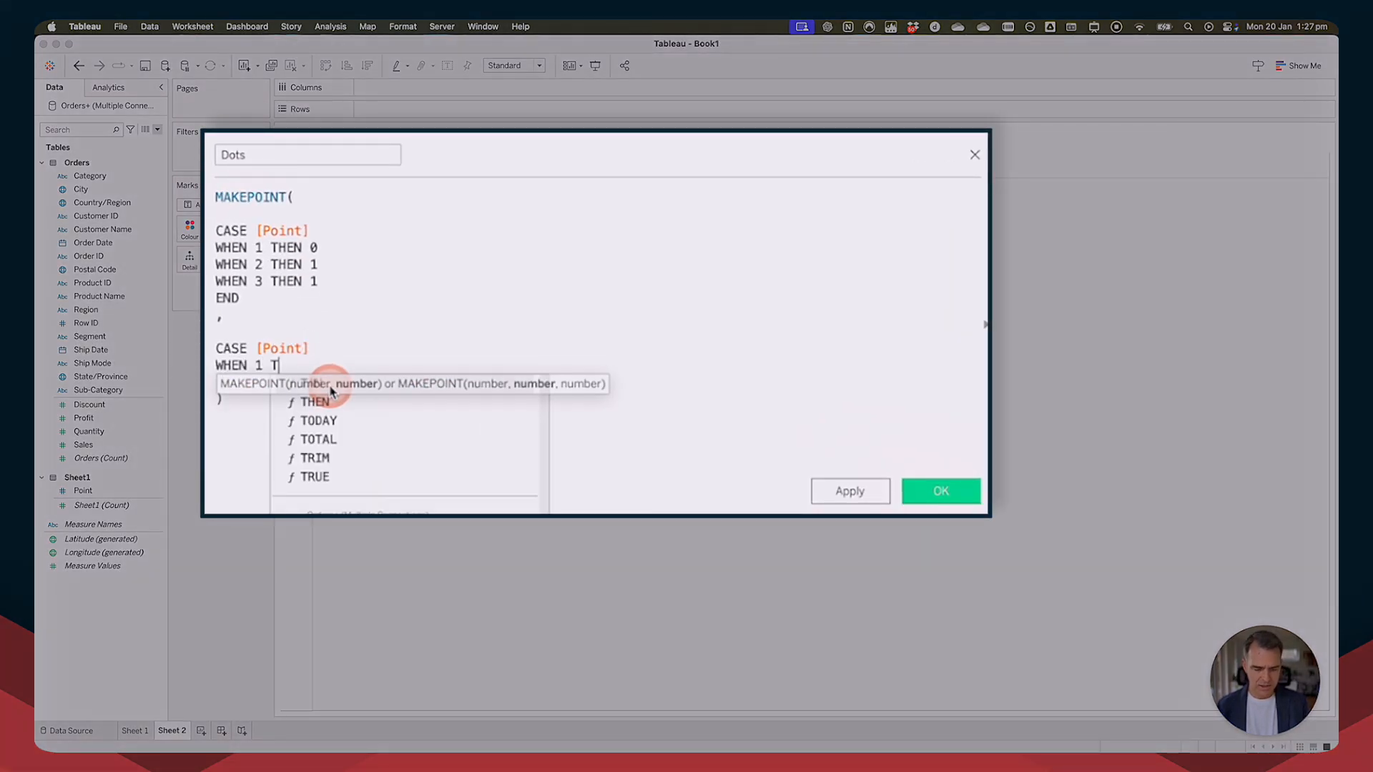
text(HEN 0)
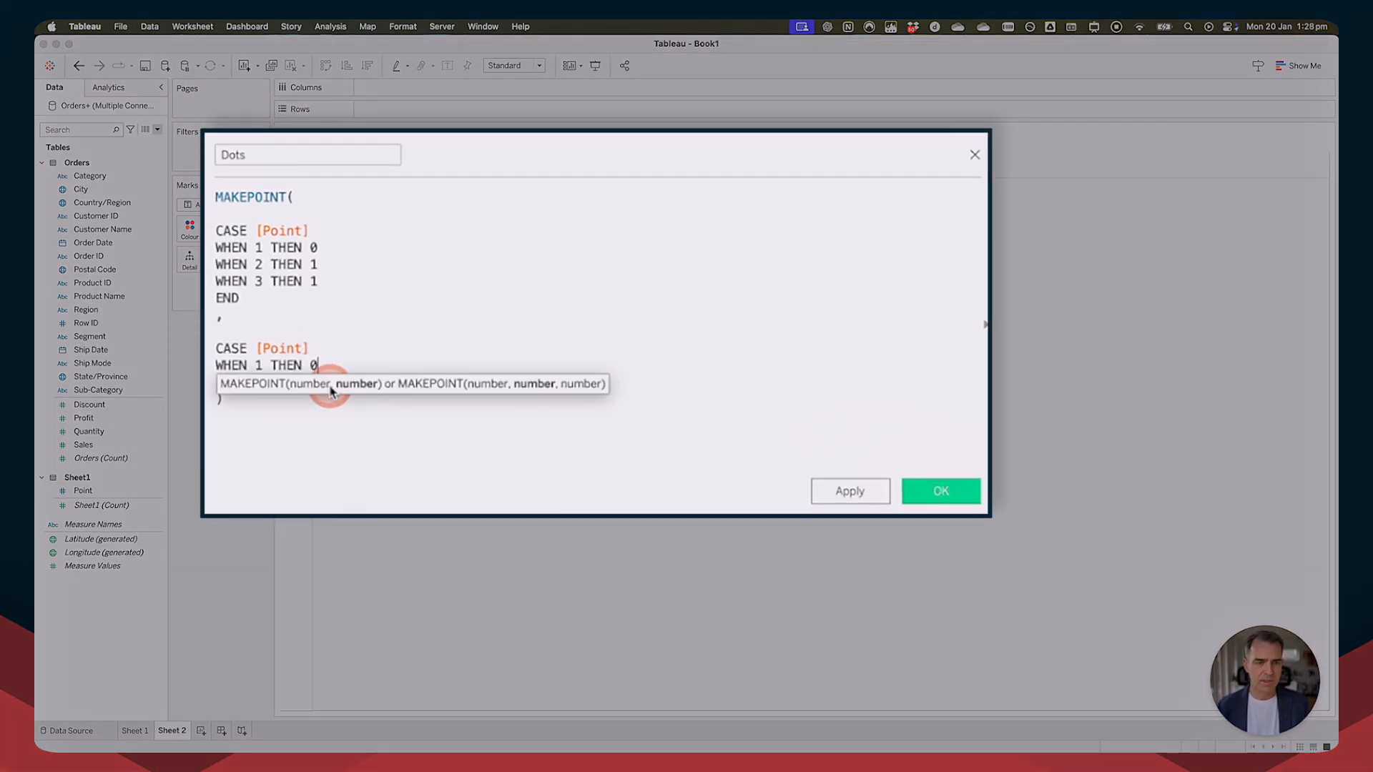
key(Return)
text(WHEN )
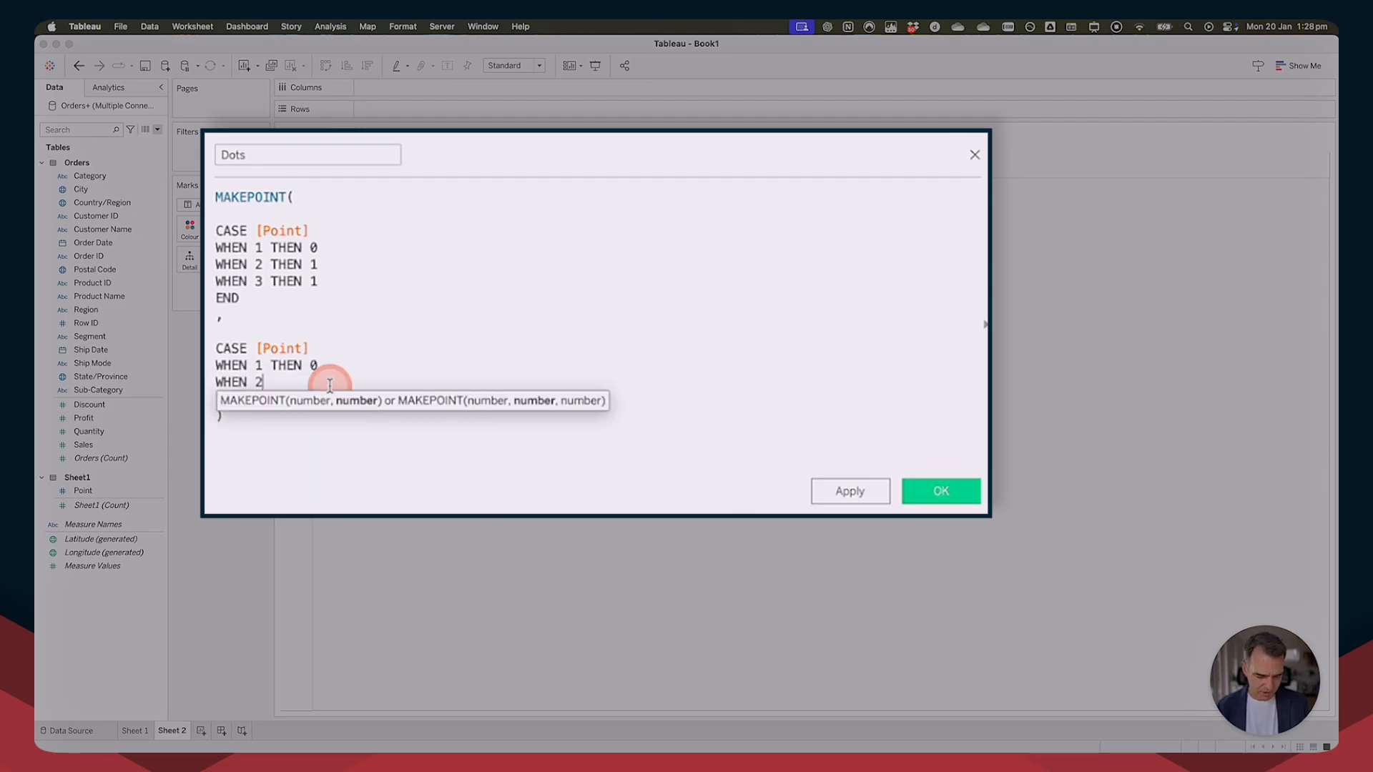
text(2 THEN 0)
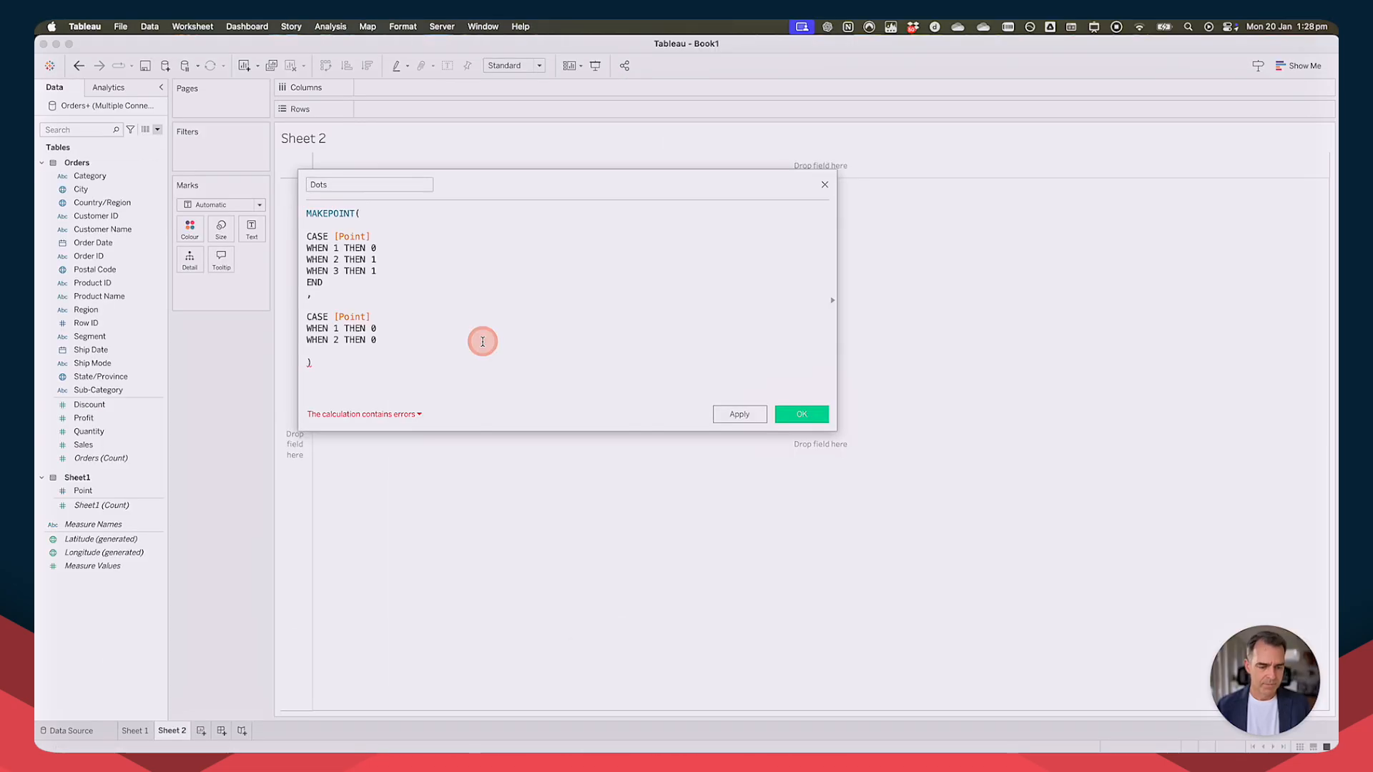
key(Return)
text(WHEN)
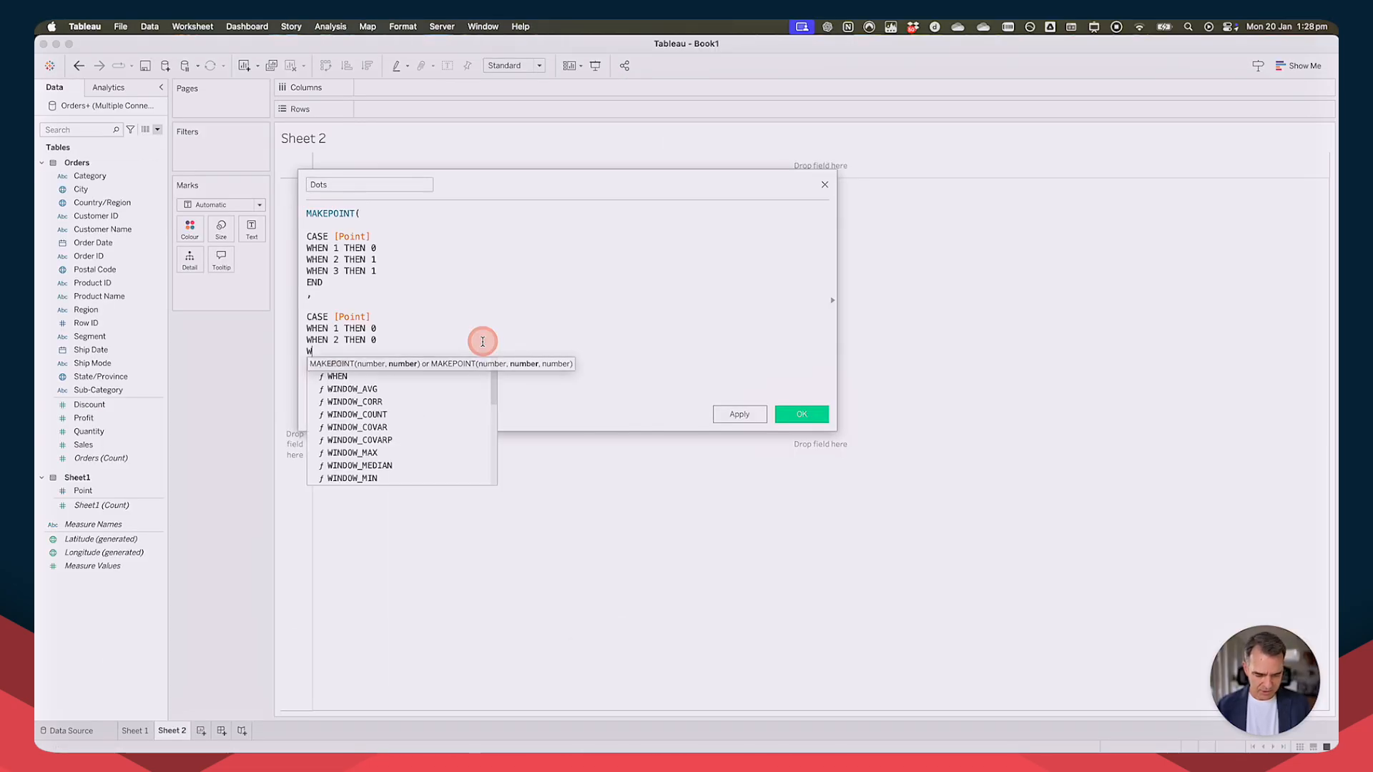
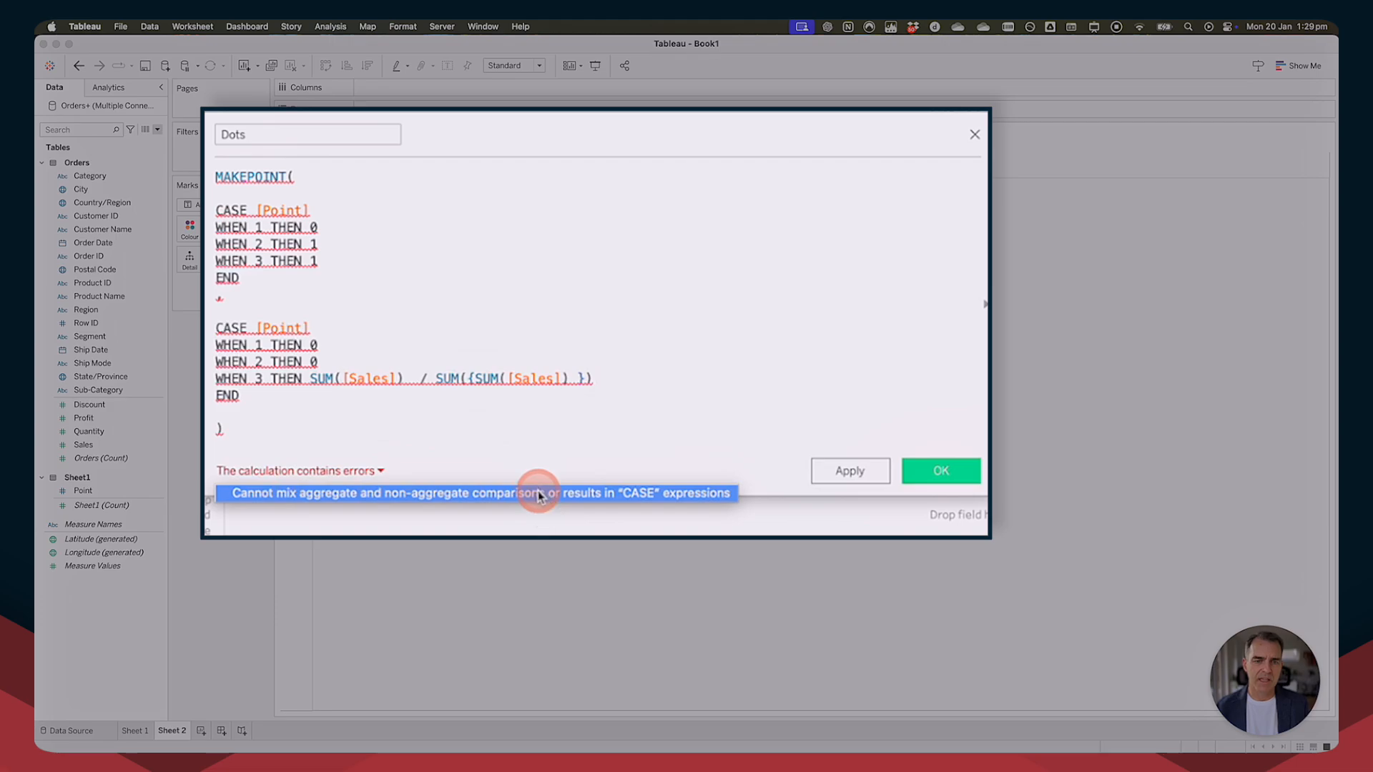
Wrap the Point field in the first CASE statement in MIN(), giving CASE MIN([Point]).
click(311, 223)
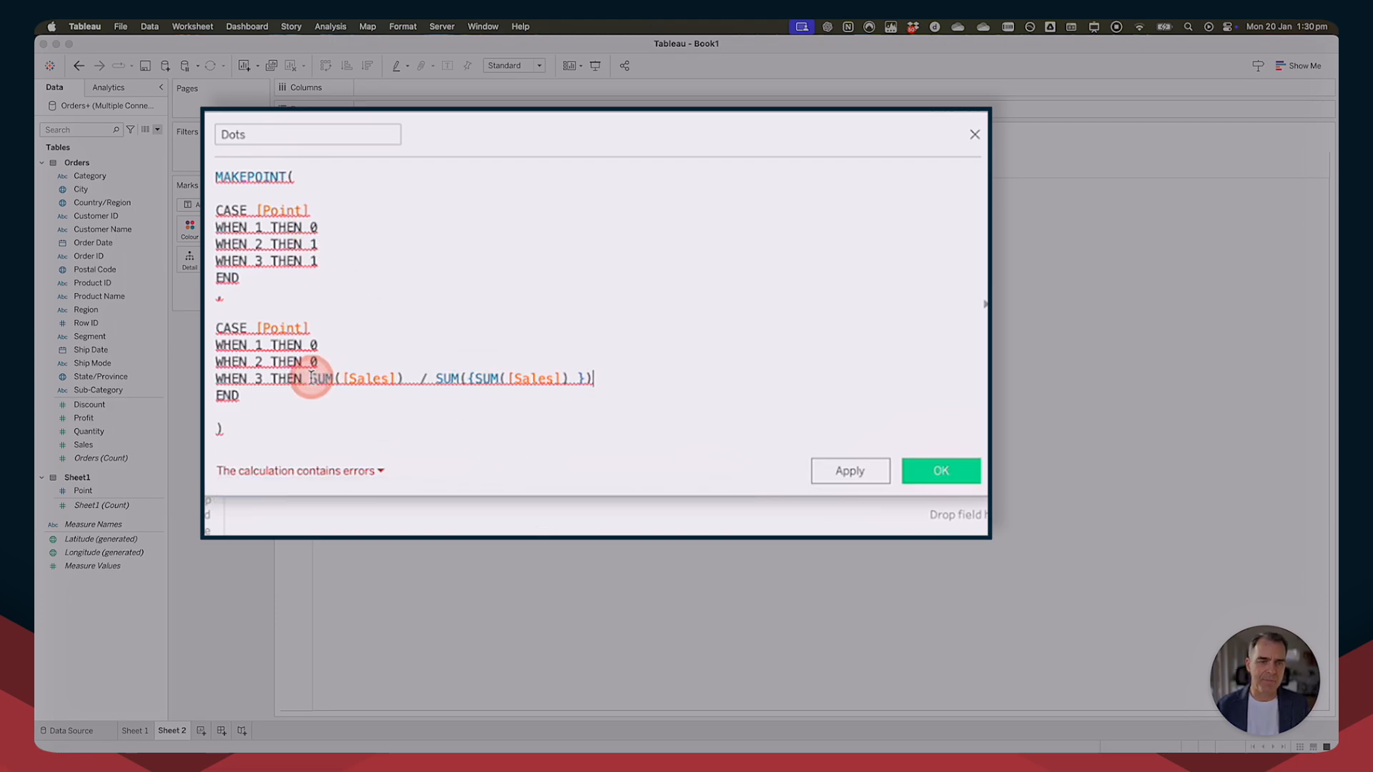
drag(310, 378, 599, 375)
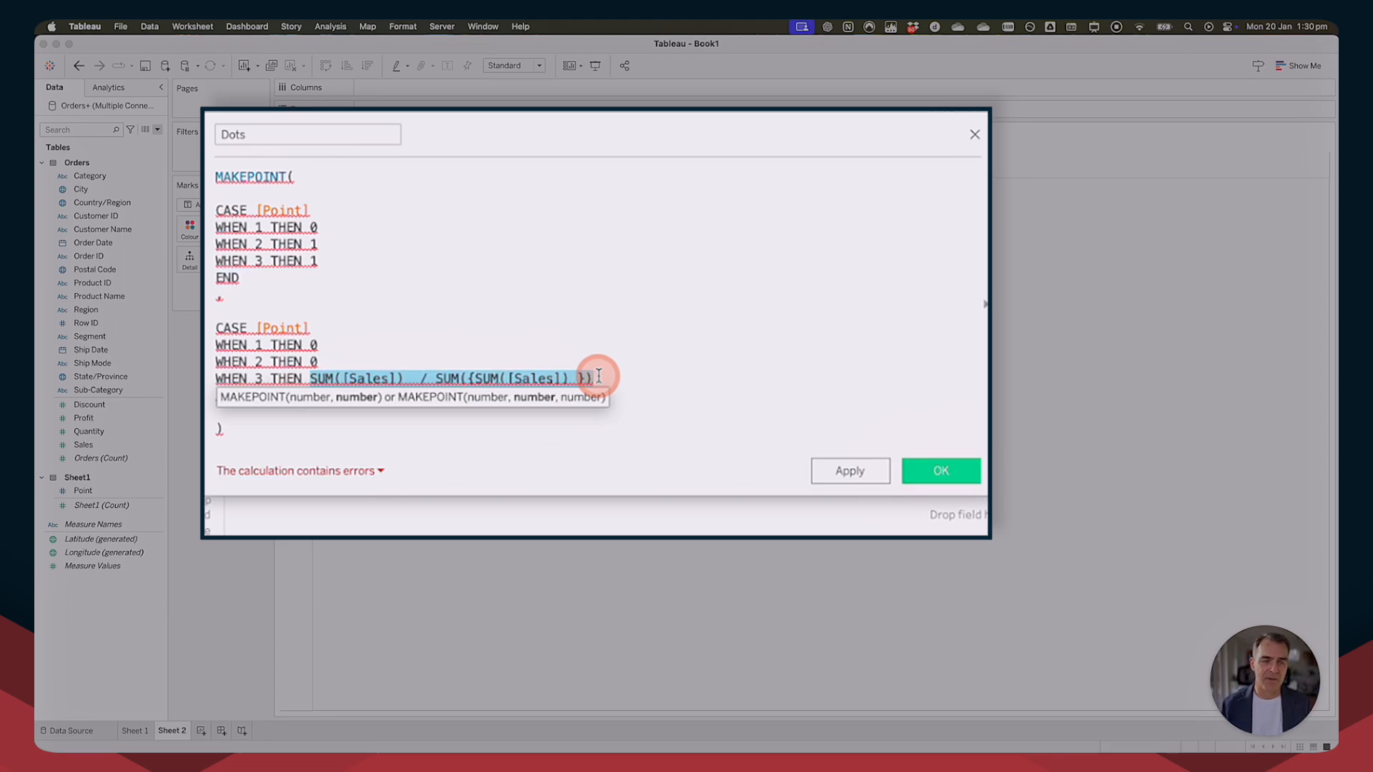
click(312, 226)
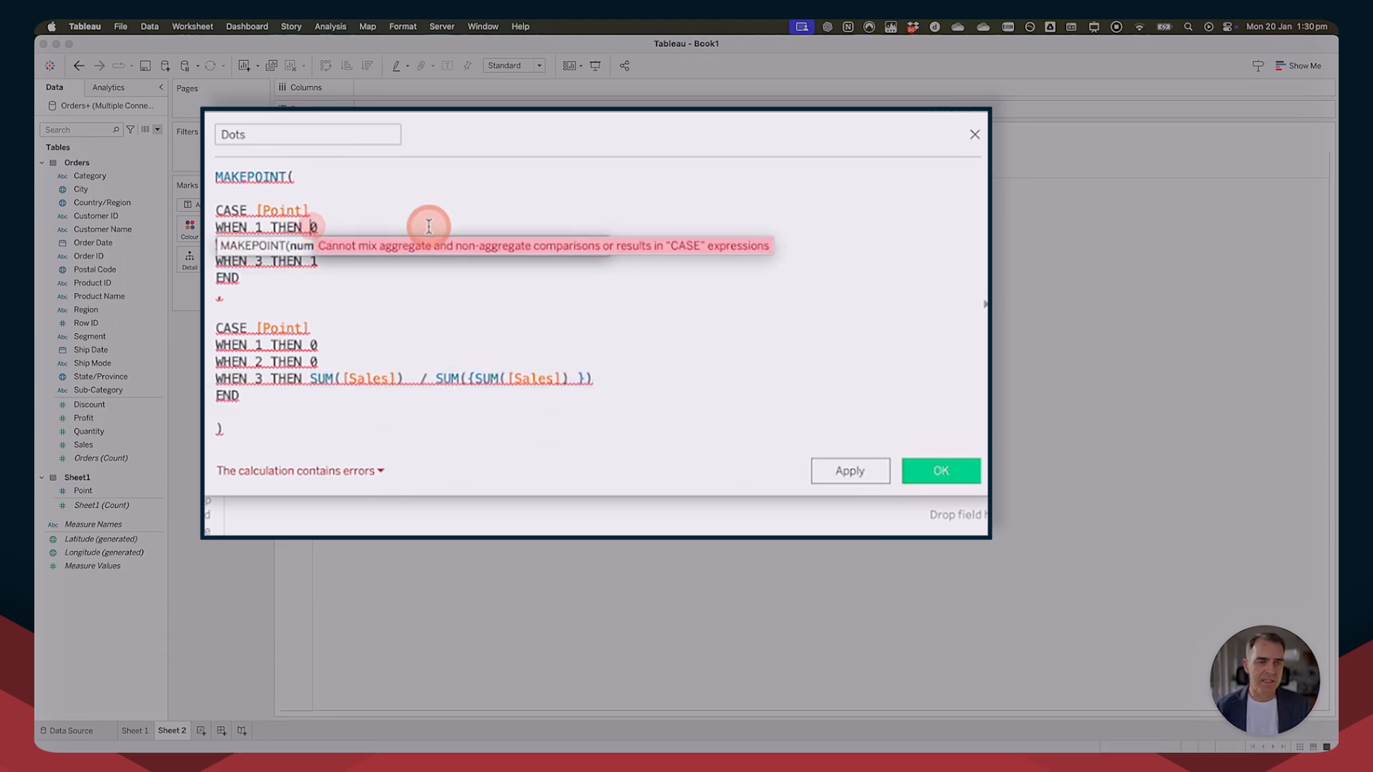
click(255, 209)
text(MIN)
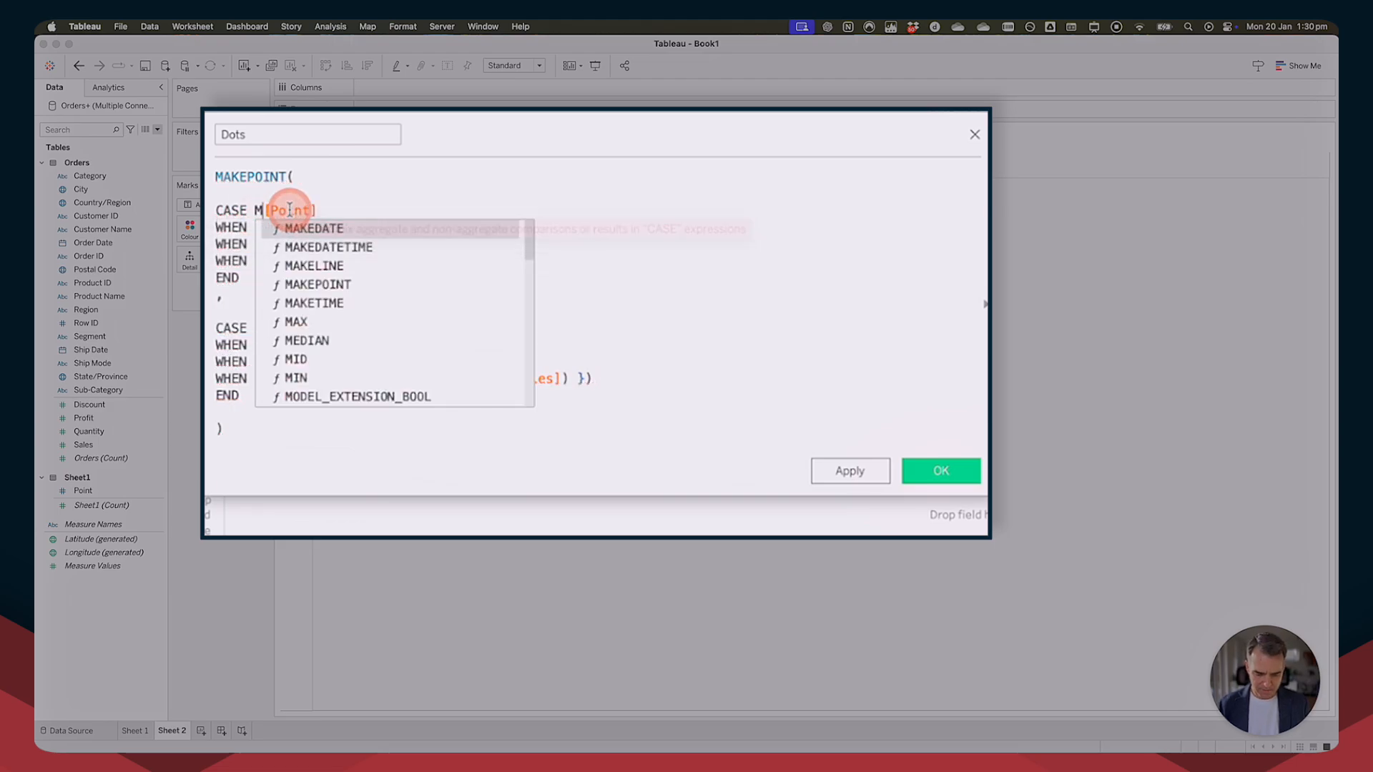
key(End)
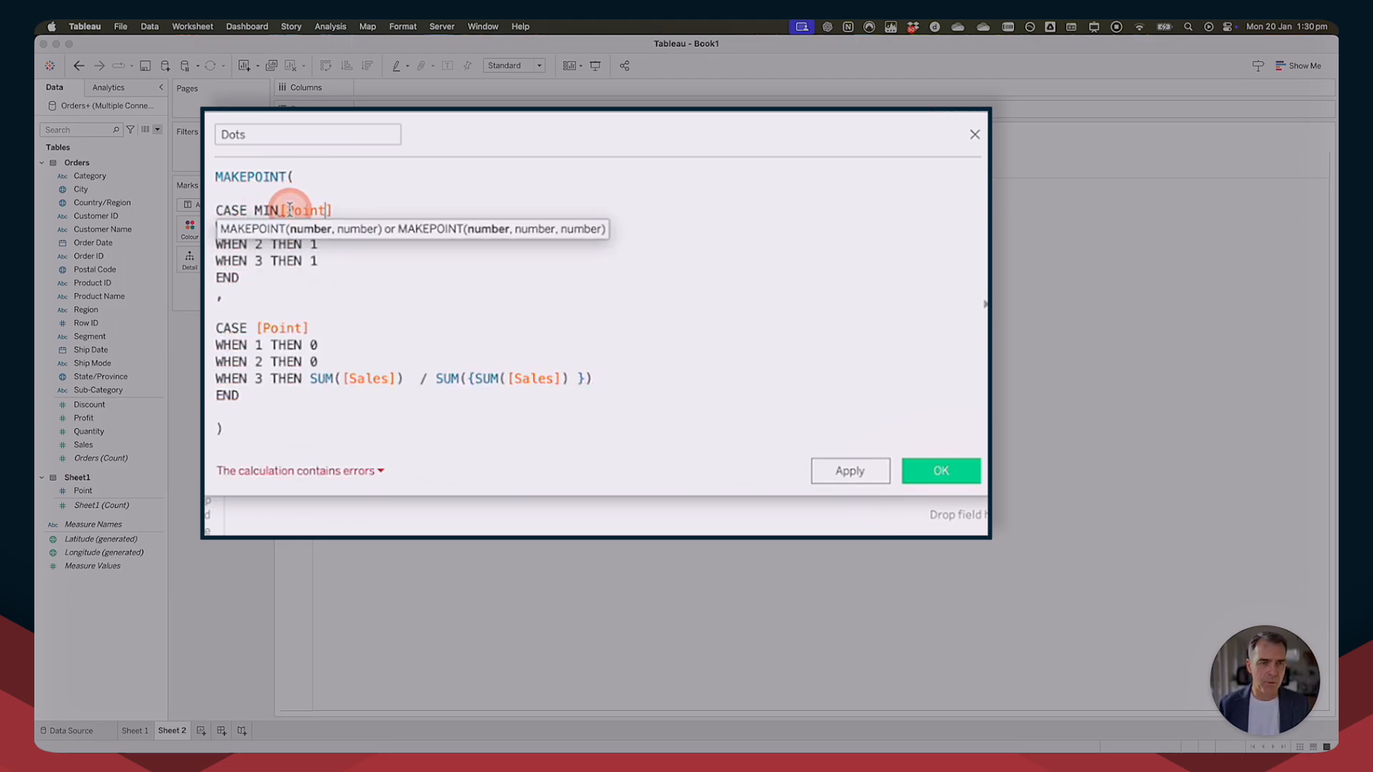
key(Left)
key(Left)
text(()
key(End)
text())
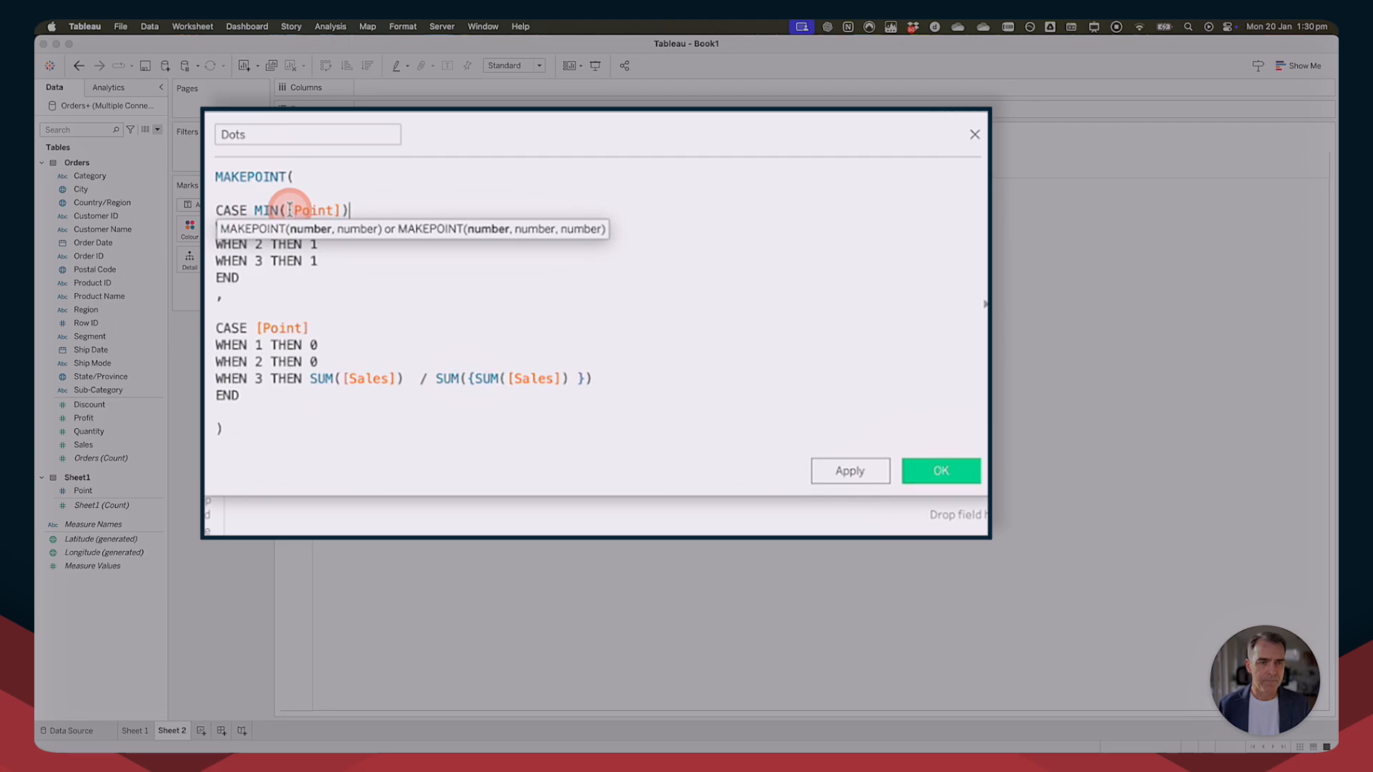
click(365, 297)
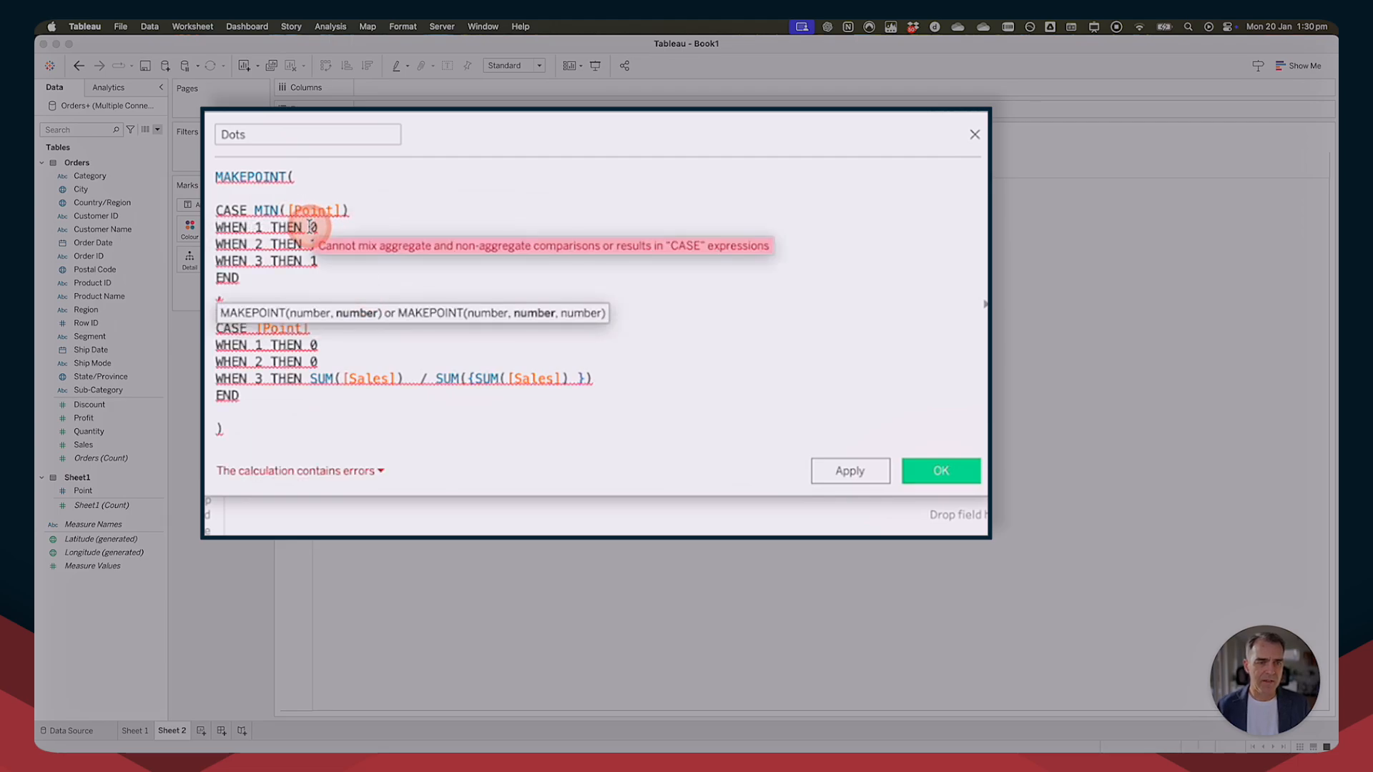
In the first CASE statement, change the result for point 1 to AVG(0) and for point 2 to AVG(1).
click(310, 227)
text(AVG(00)
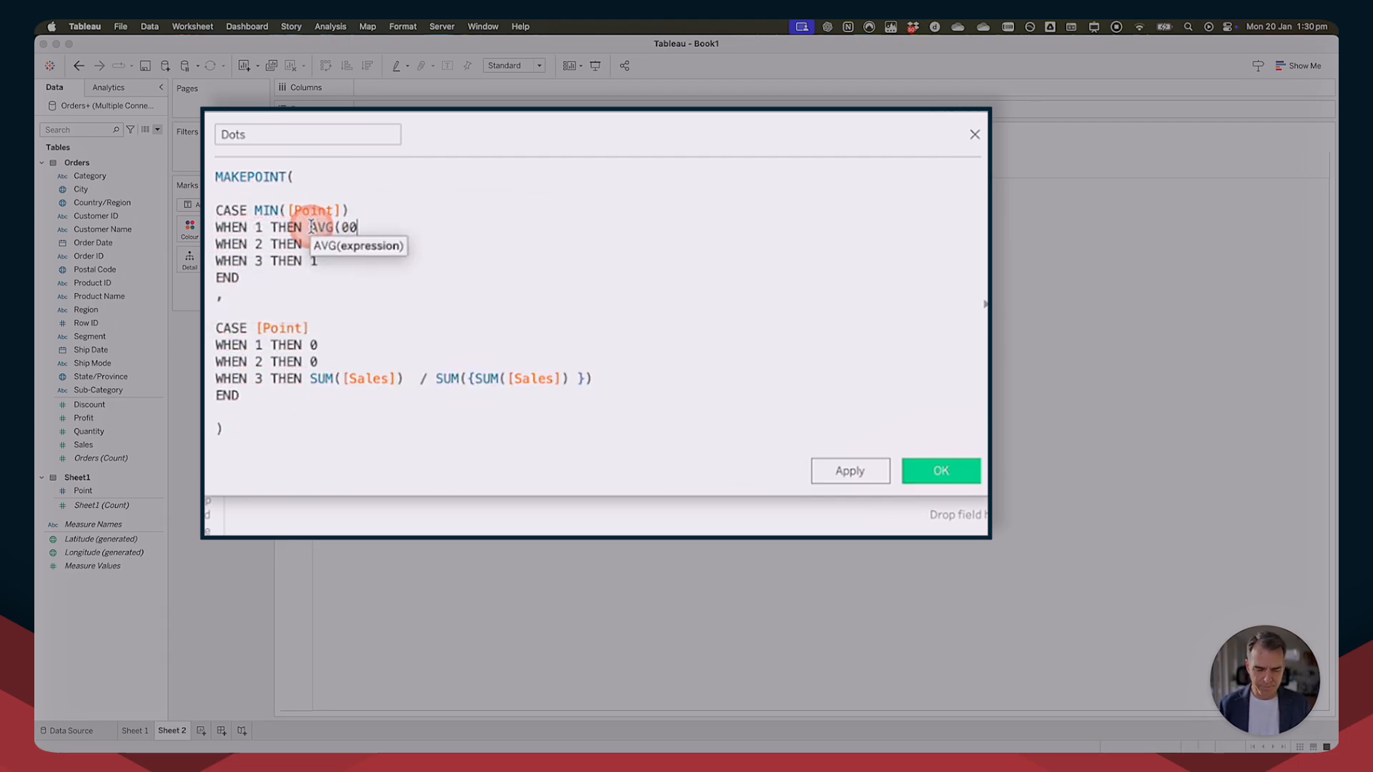
key(Down)
key(Left)
text(AVG(1)
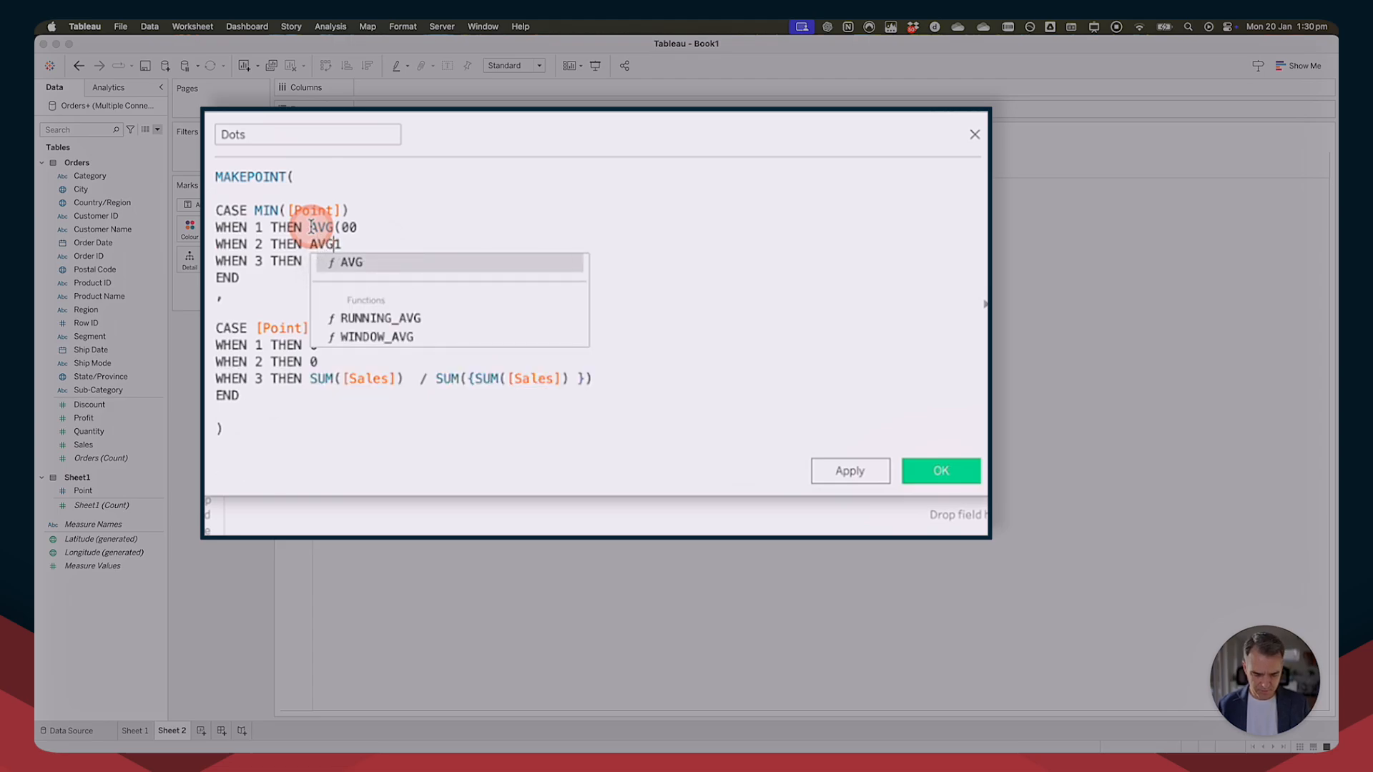
text())
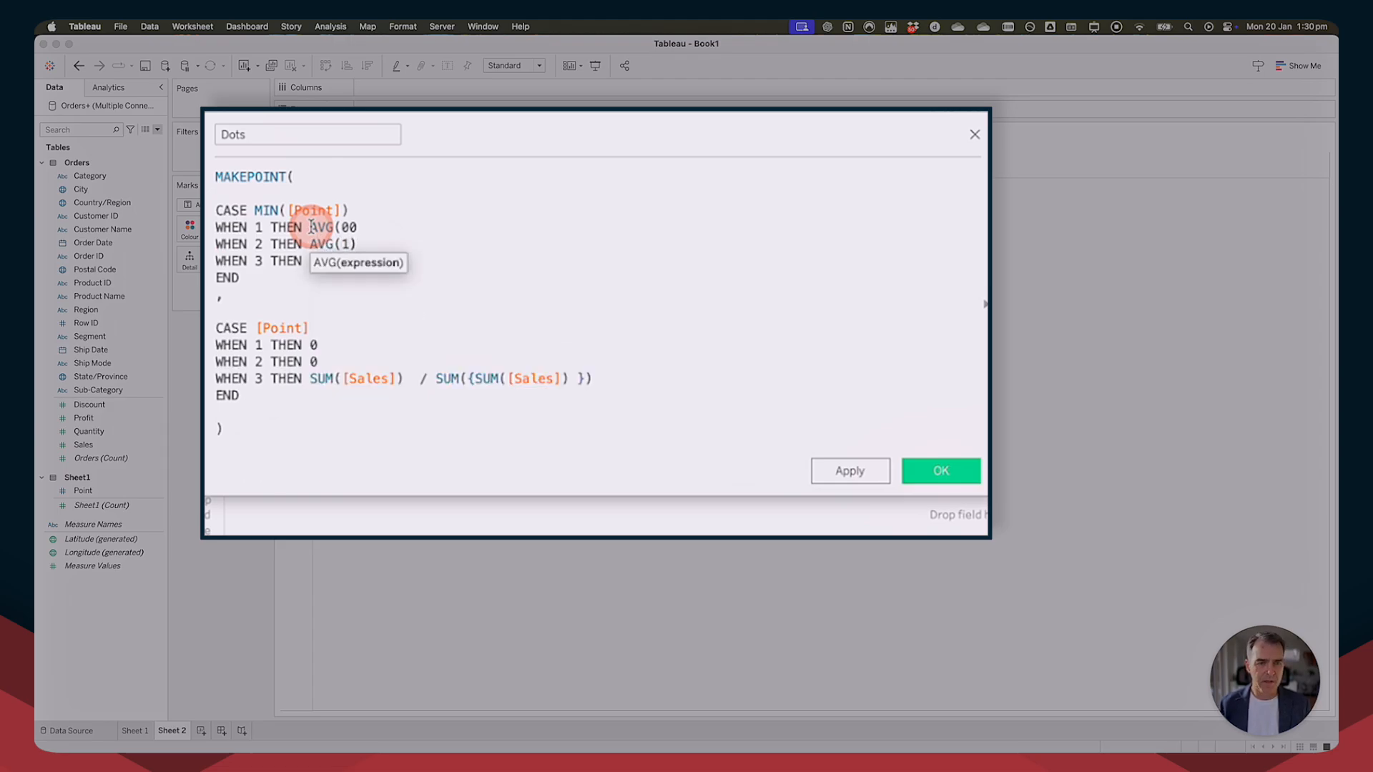
key(Down)
key(Up)
key(Up)
key(BackSpace)
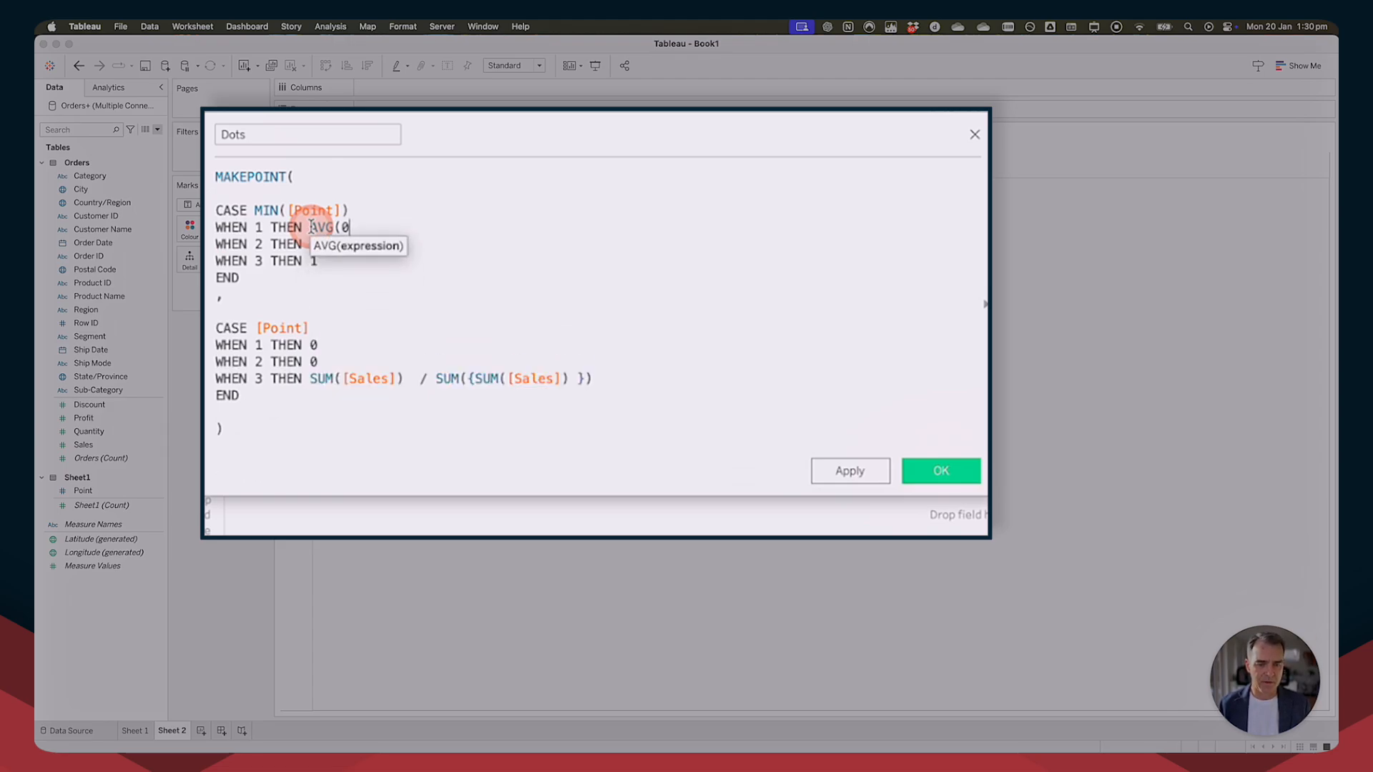
text())
In the first CASE statement, change the result for point 3 to AVG(1).
key(Down)
key(Down)
key(Left)
text(AV)
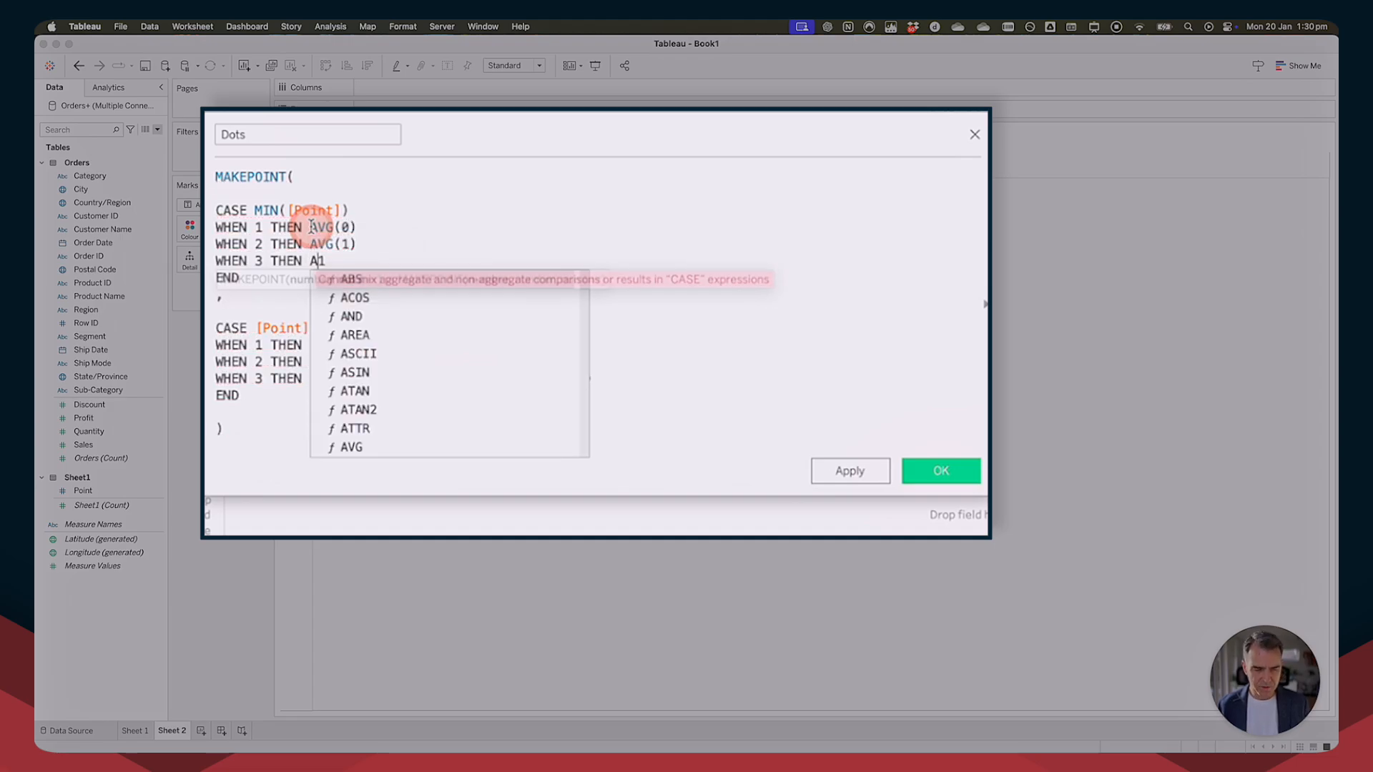
text(G(0)
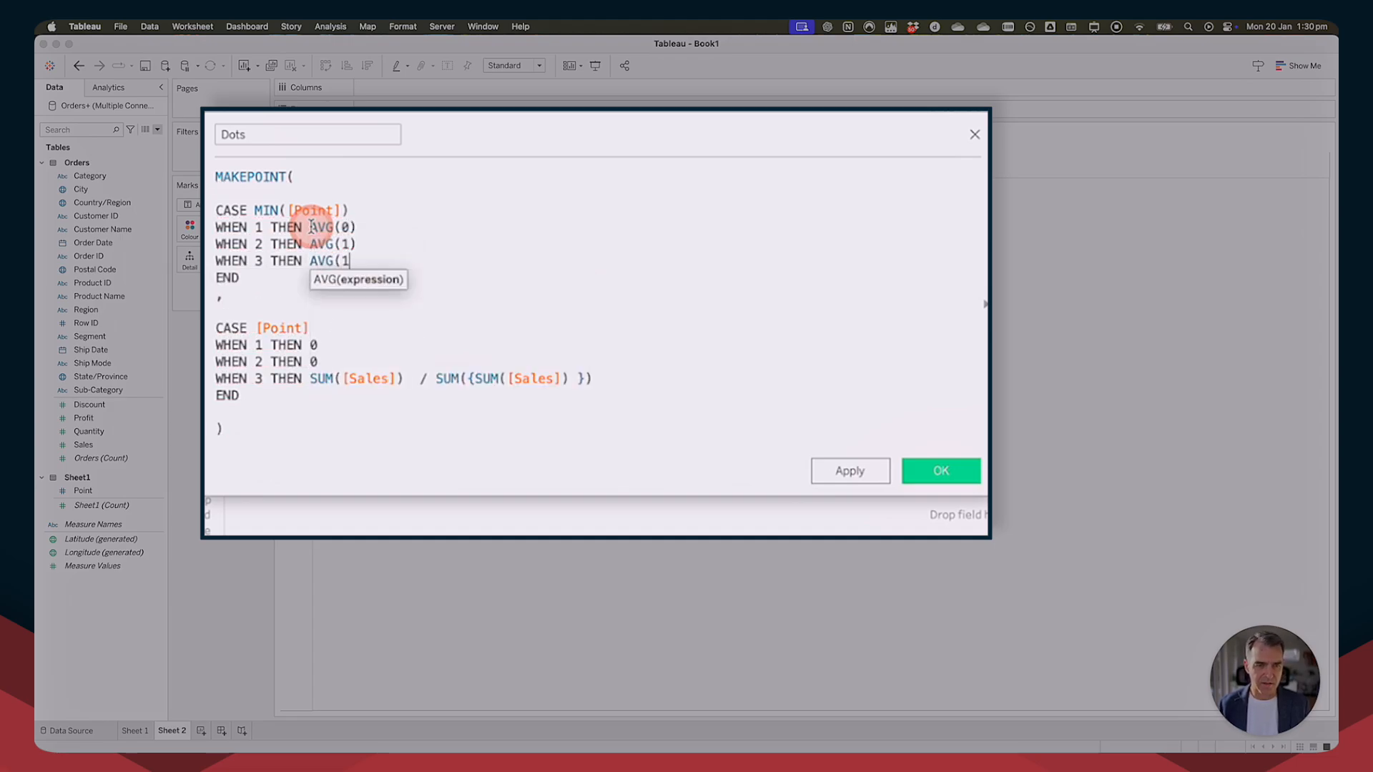
text())
Wrap the Point field in the second CASE statement in MIN(), giving CASE MIN([Point]).
click(256, 328)
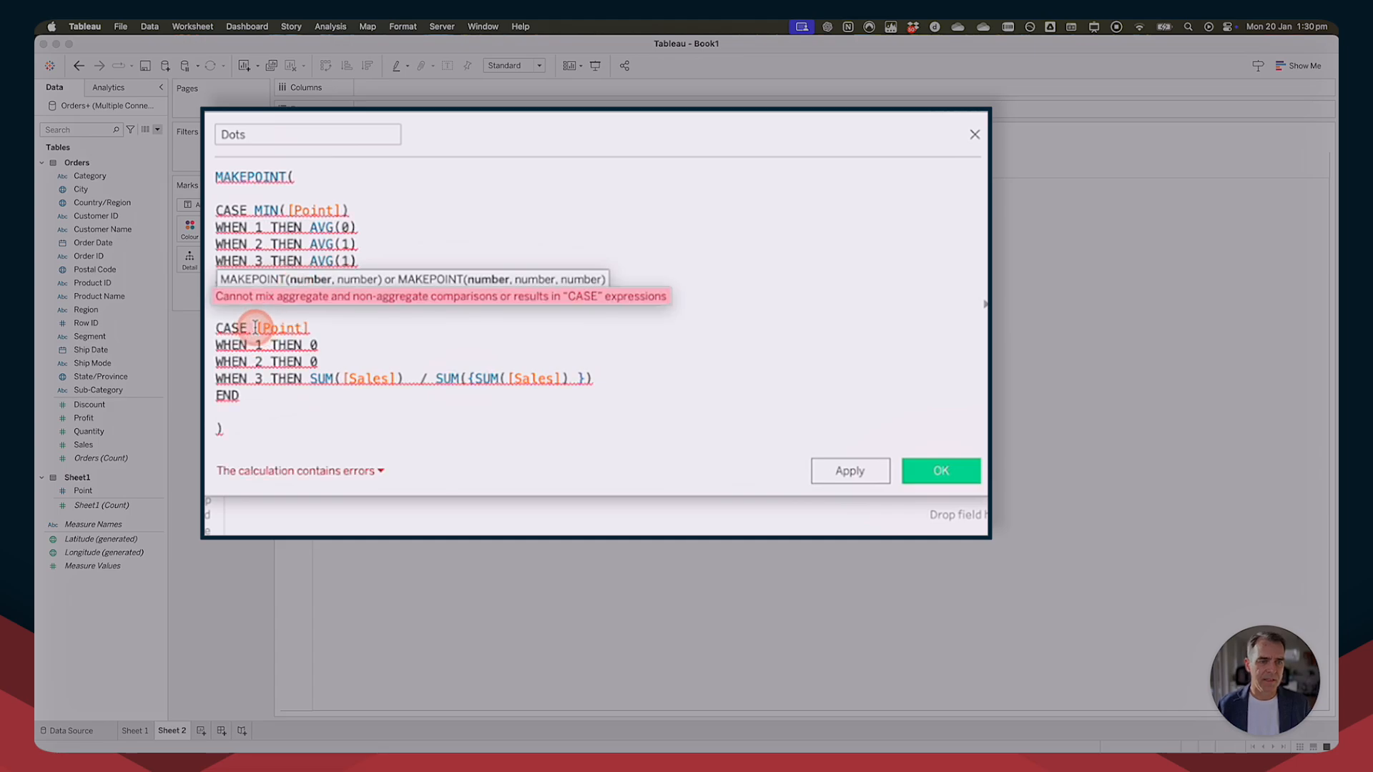
text(MIN)
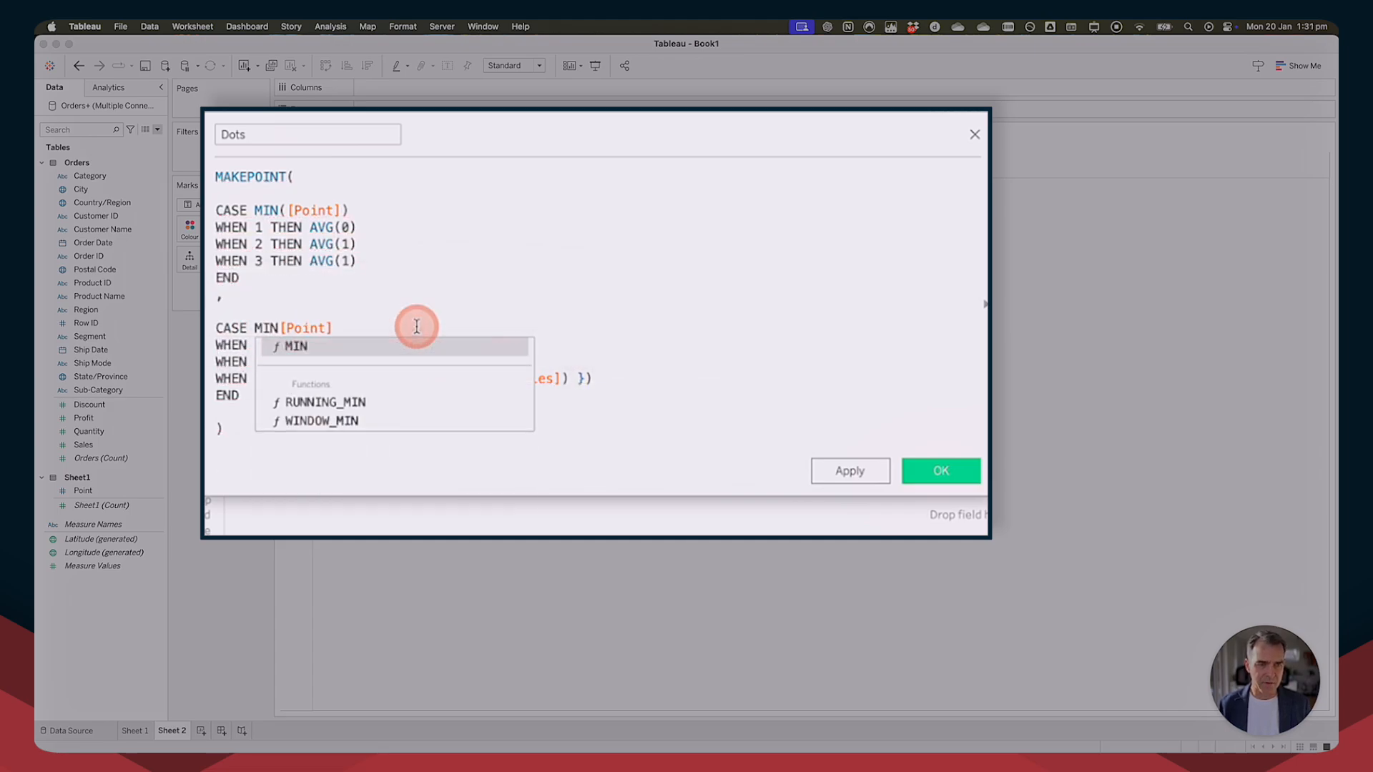
text(()
key(End)
text())
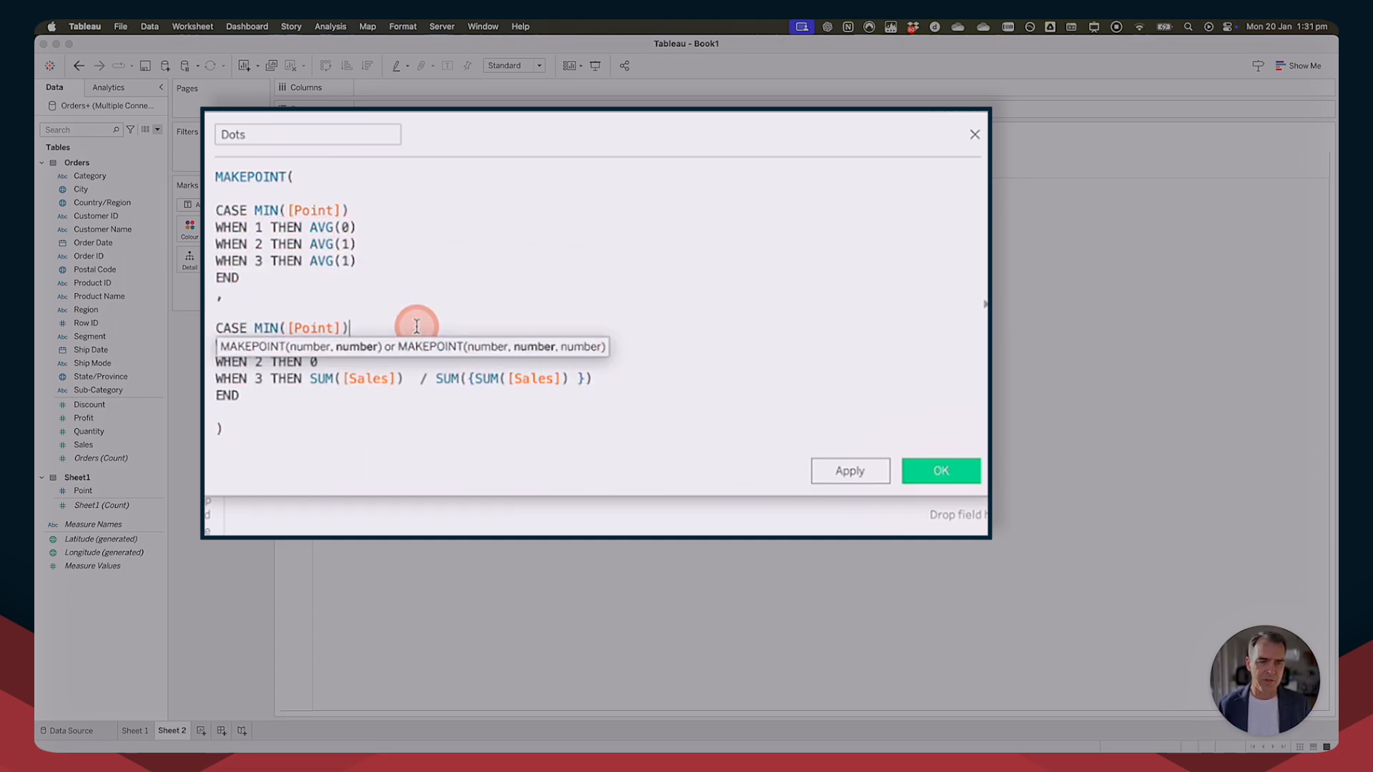
In the second CASE statement, change the results for points 1 and 2 to AVG(0).
key(Down)
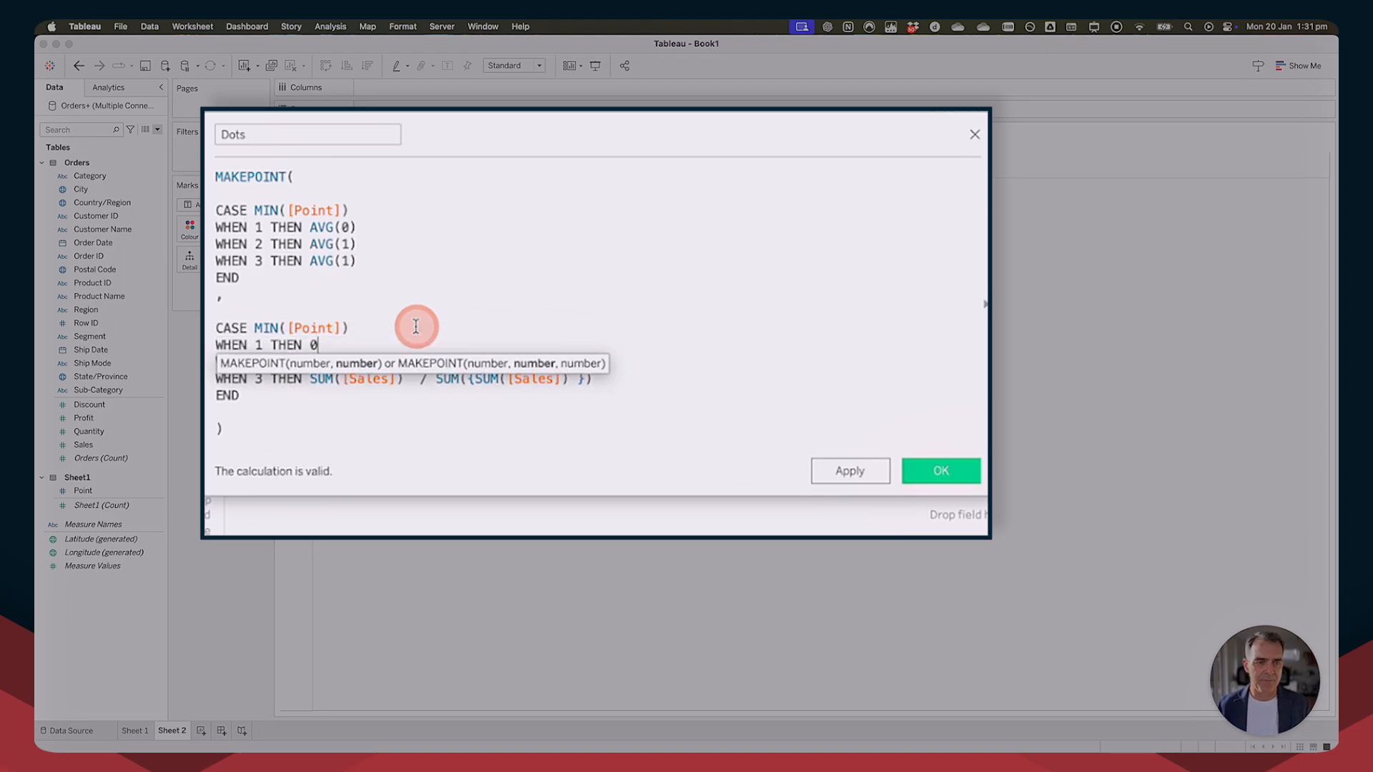
text(AVG()
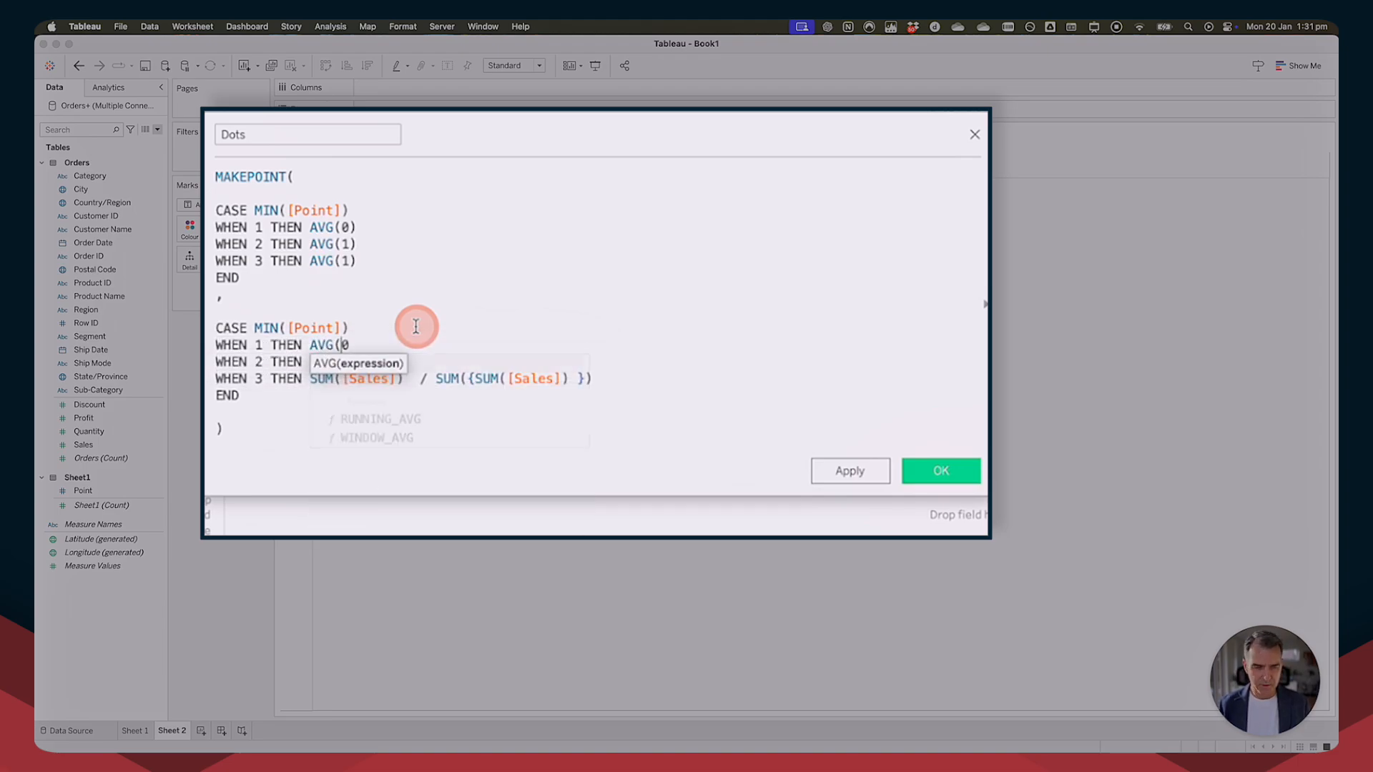
key(End)
text())
key(Down)
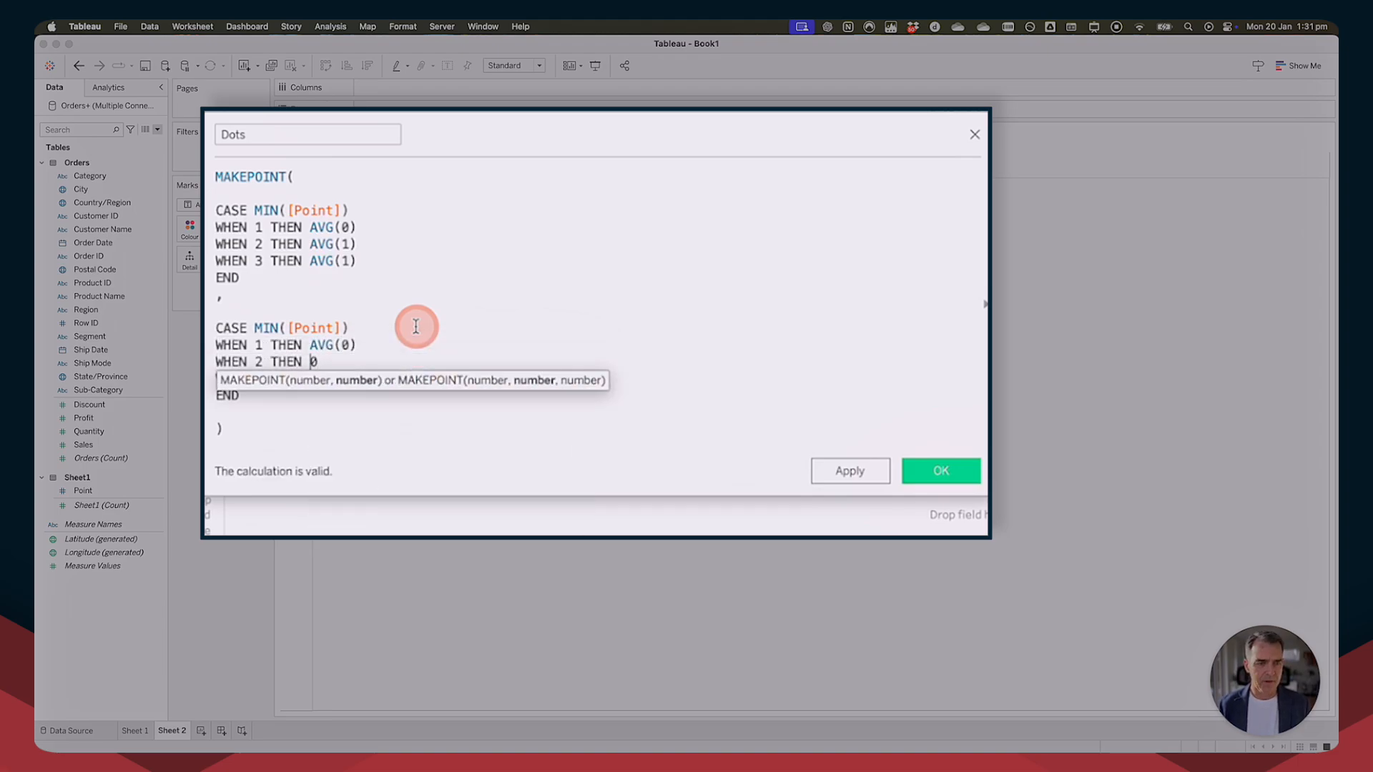
text(AVG(0)
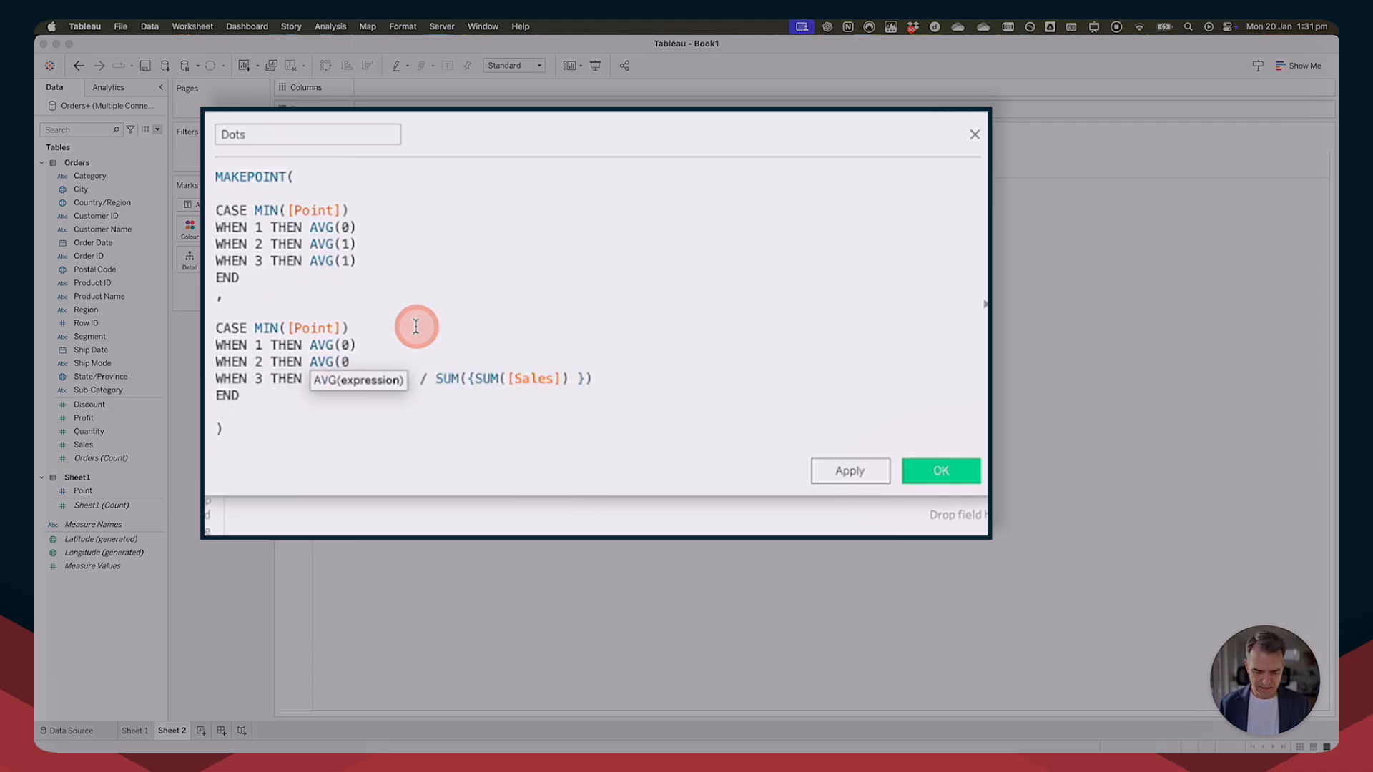
text())
click(432, 426)
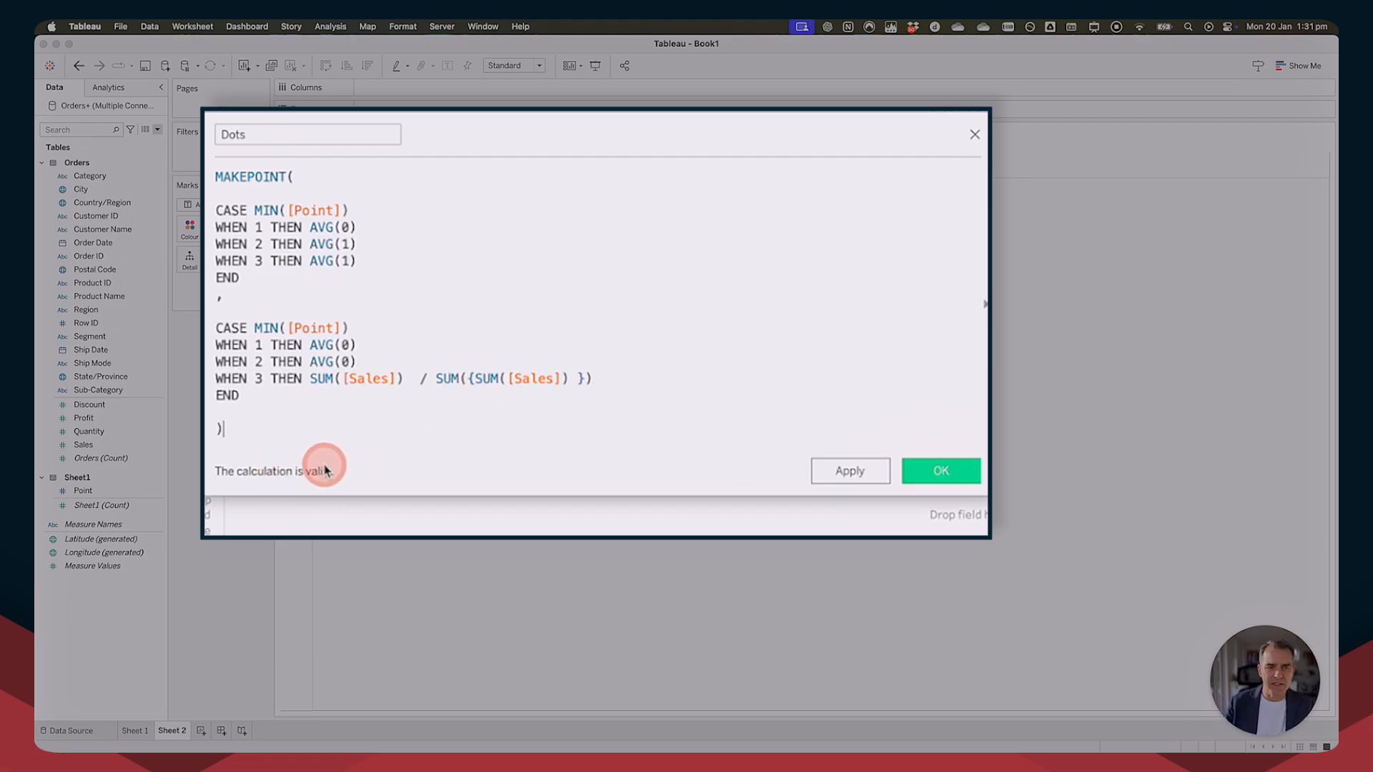
Save the Dots calculation and plot it on the empty sheet with Circle marks.
click(926, 470)
click(75, 540)
drag(78, 543, 447, 414)
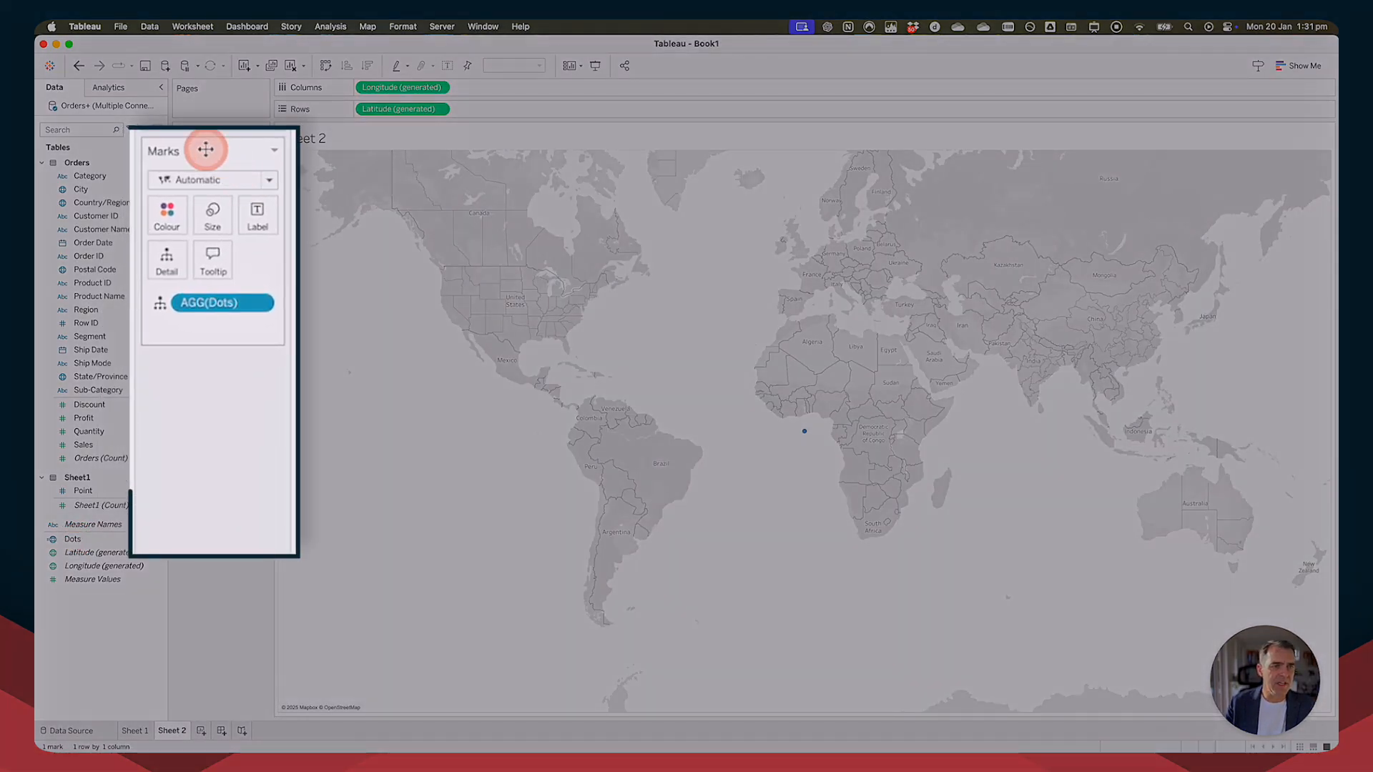
click(195, 180)
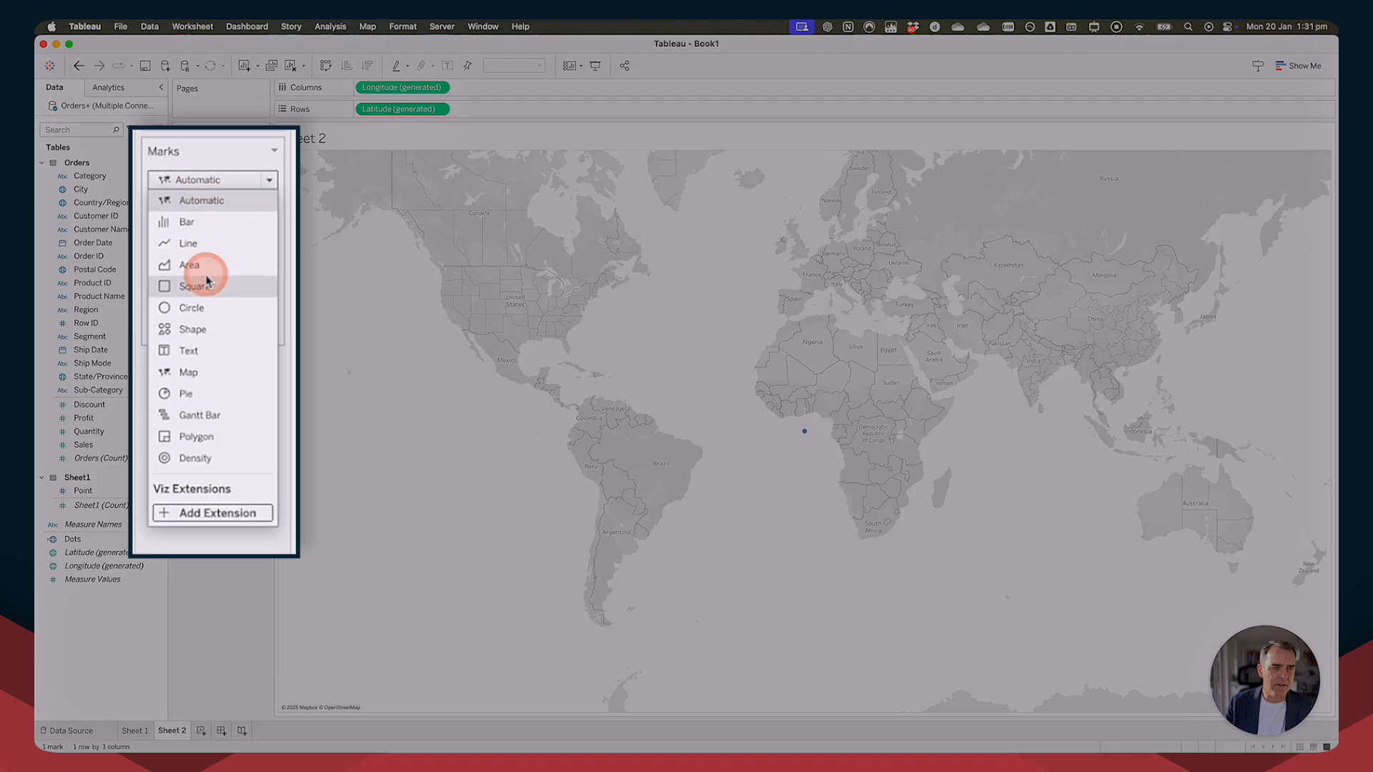
click(204, 306)
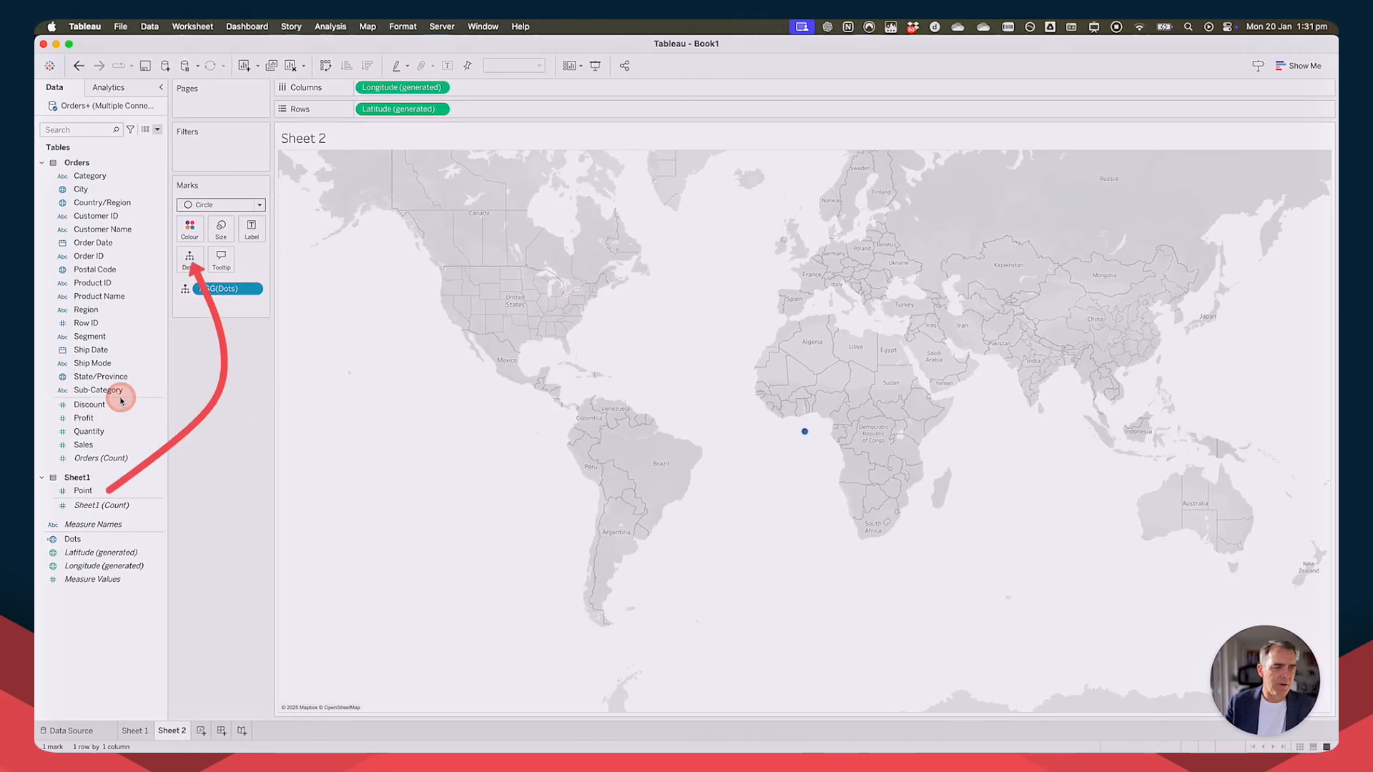
Add Point as a detail of the Dots marks and place Sub-Category on Rows ahead of Latitude.
click(87, 491)
drag(98, 494, 190, 259)
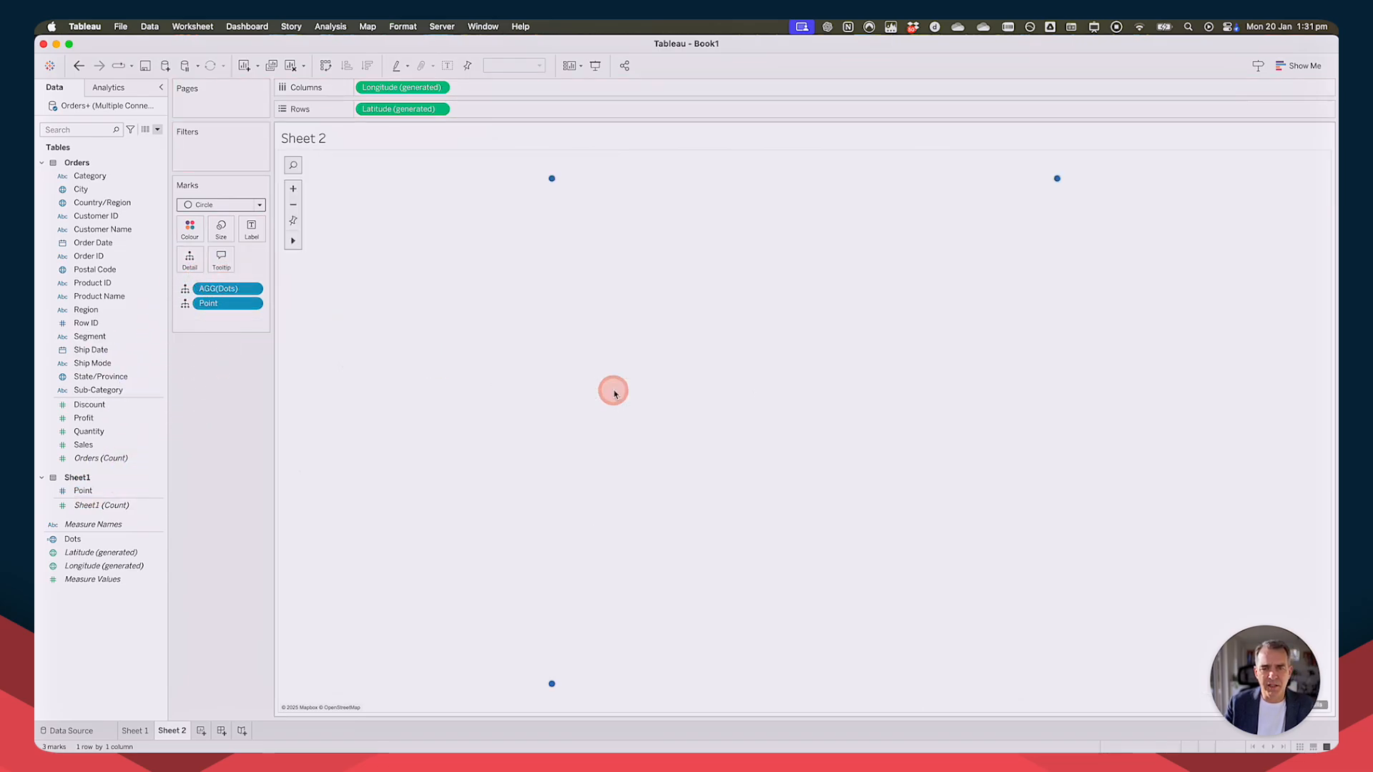
mouse_move(552, 176)
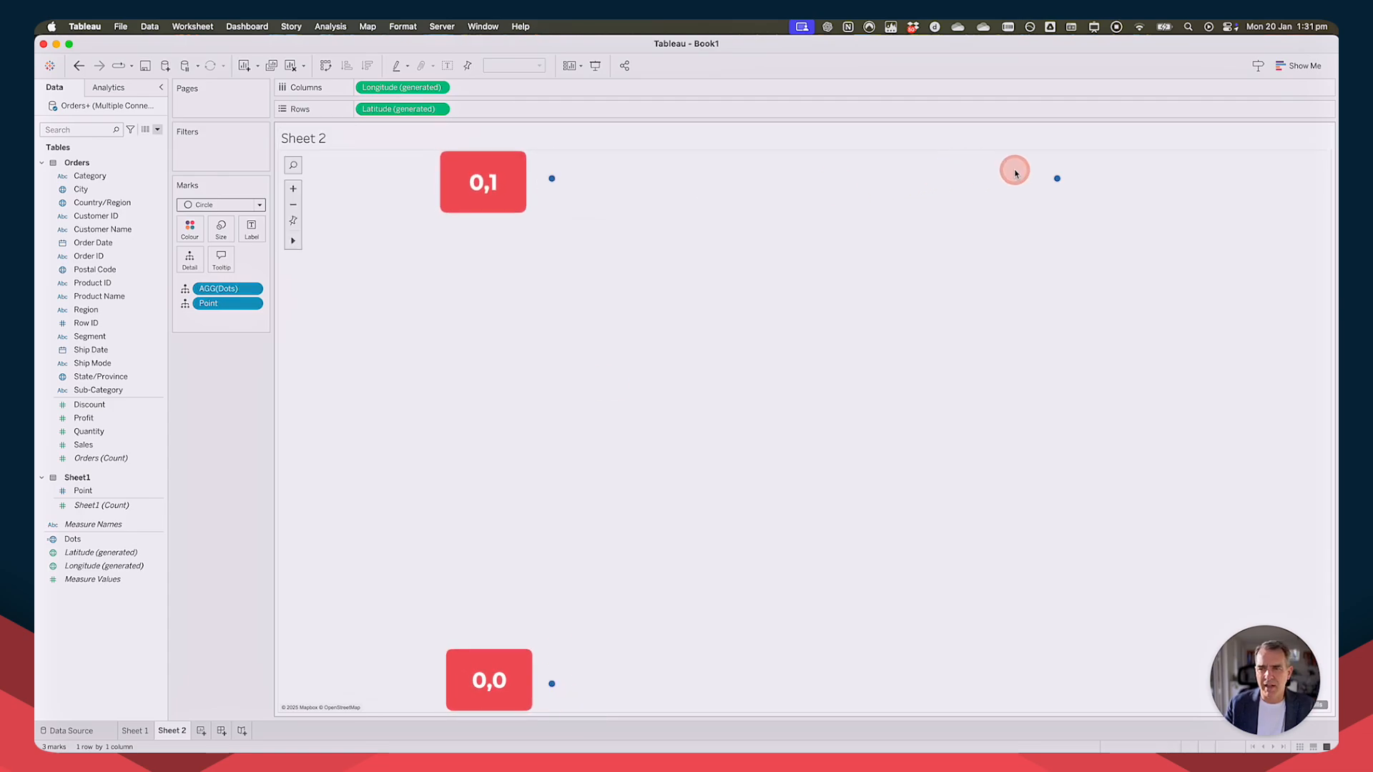
mouse_move(1059, 183)
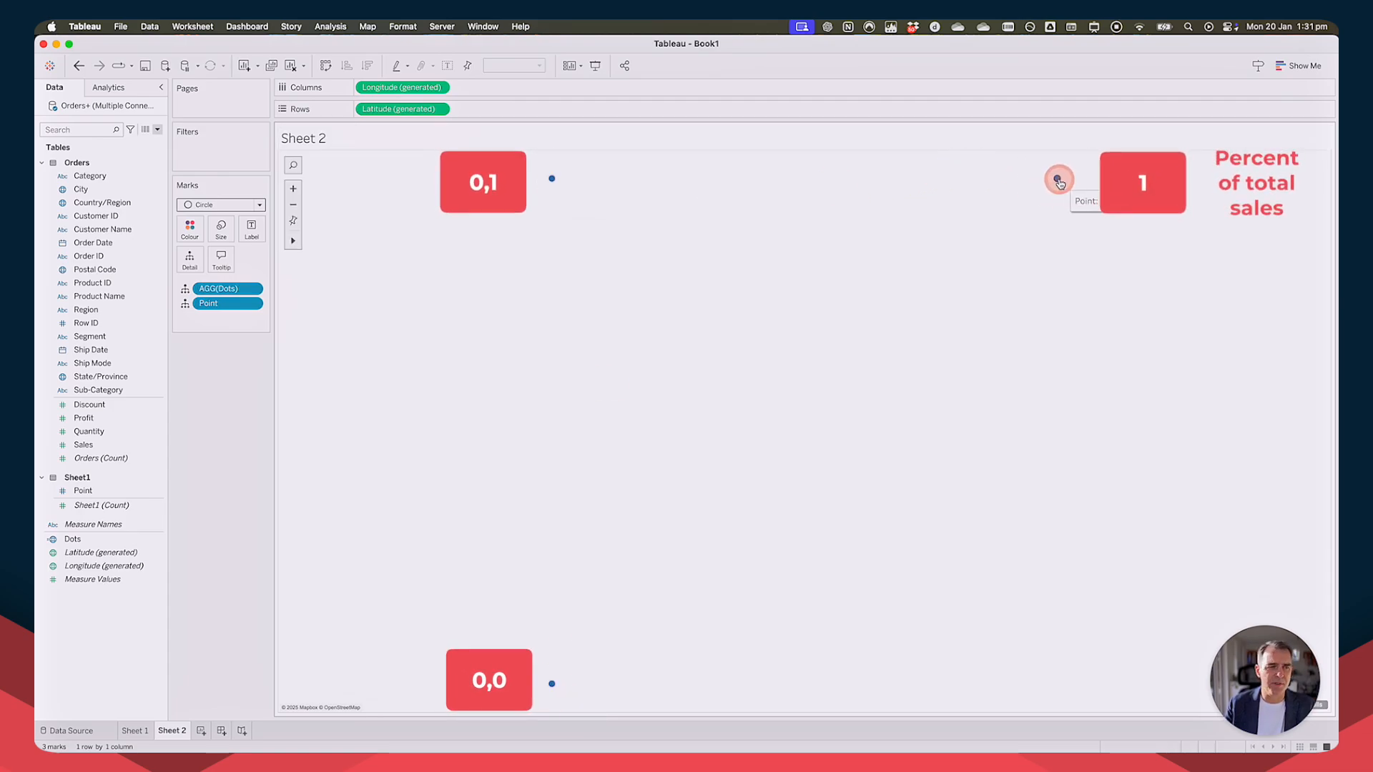
click(85, 391)
drag(84, 391, 371, 110)
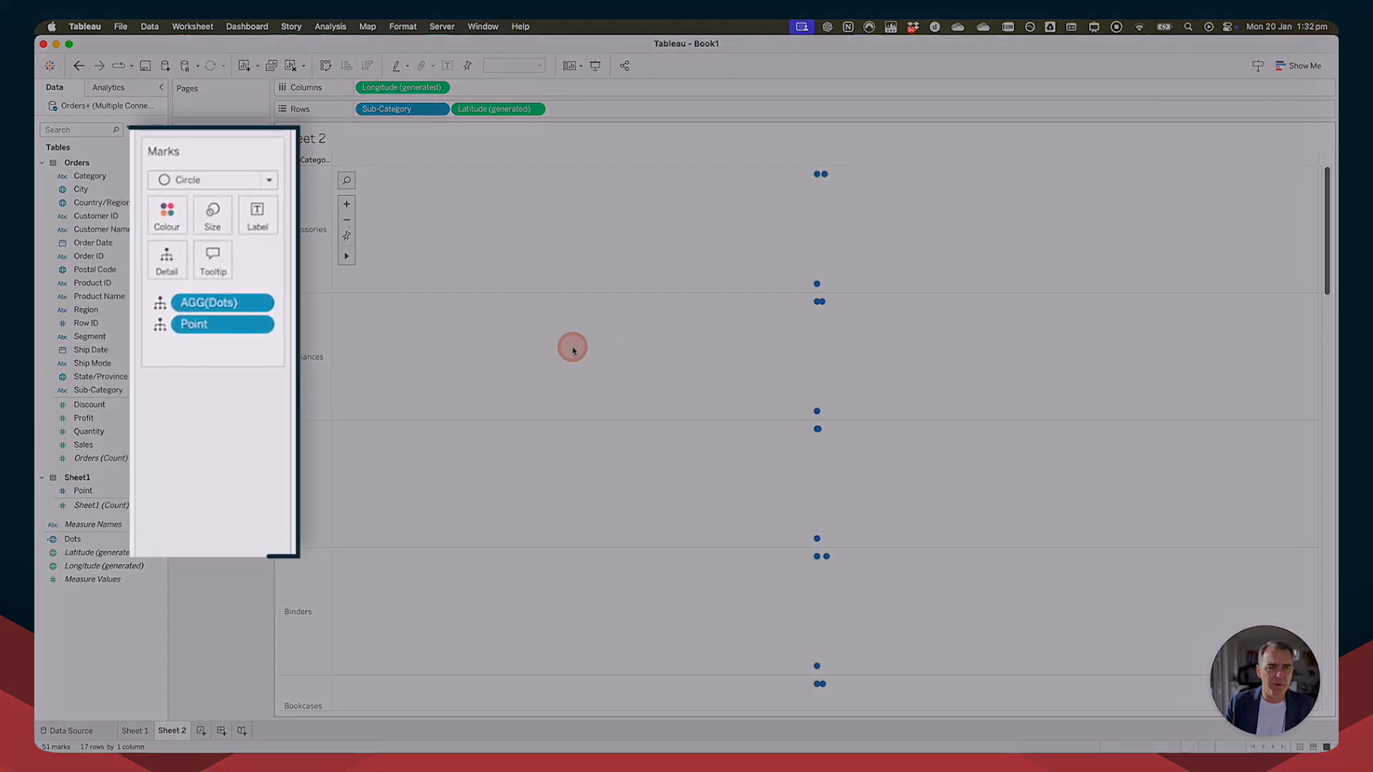
Change the Dots mark type to Line and use Point as the line's Path.
click(221, 186)
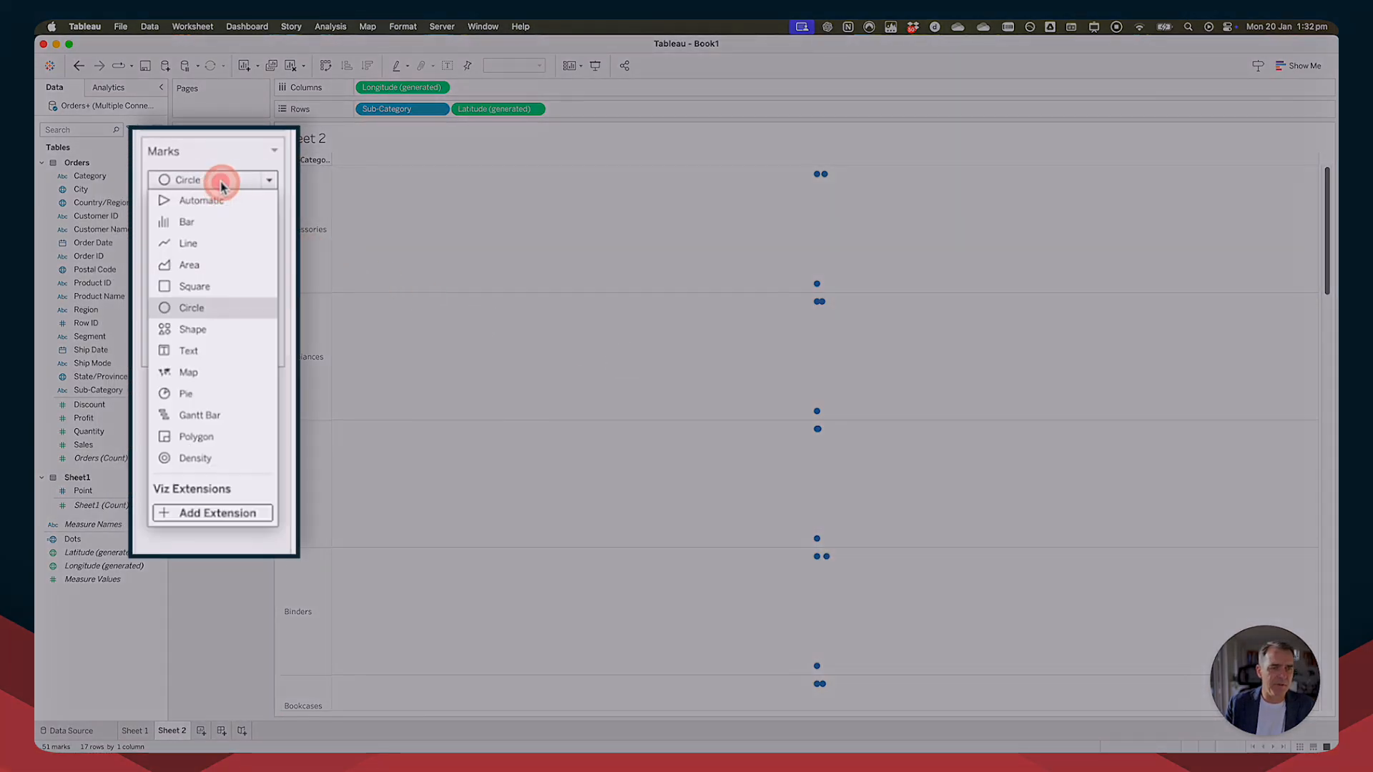
click(196, 243)
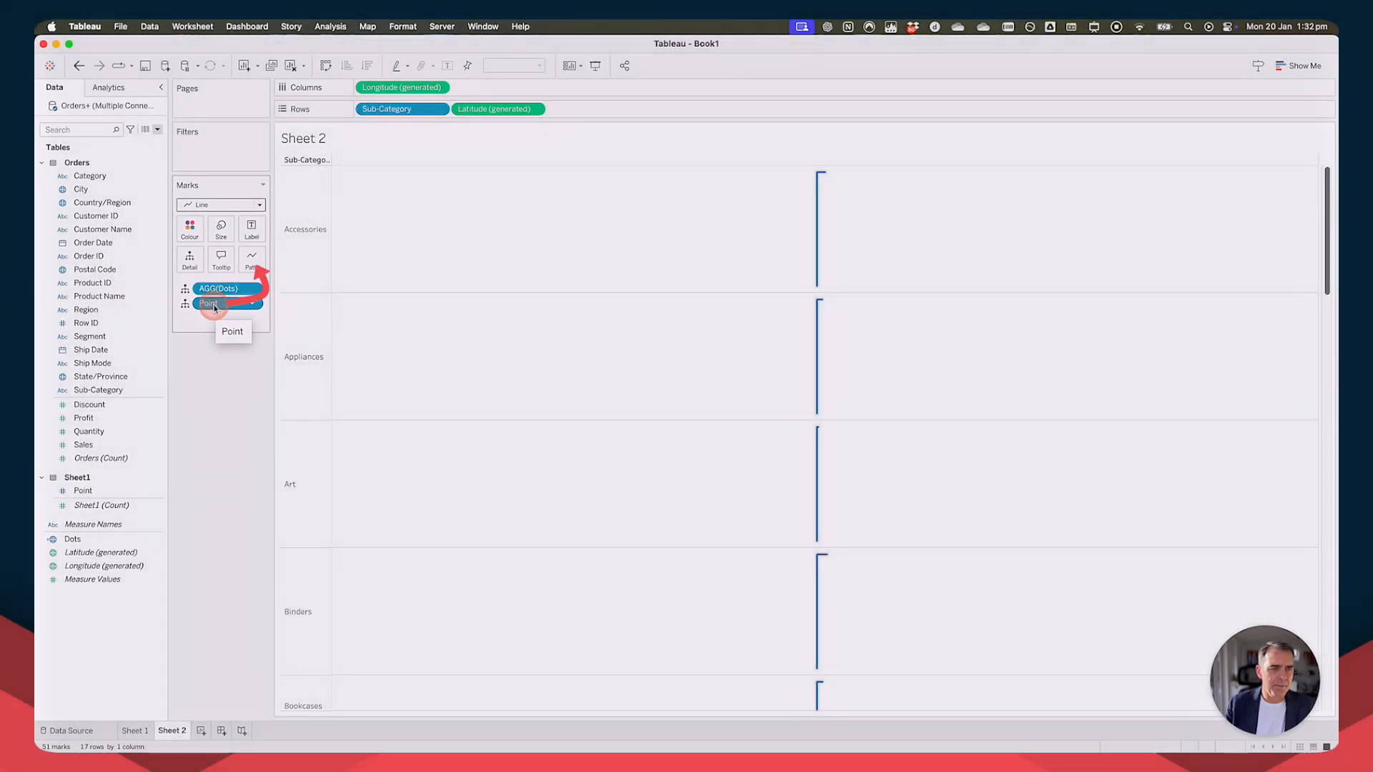
drag(215, 303, 252, 262)
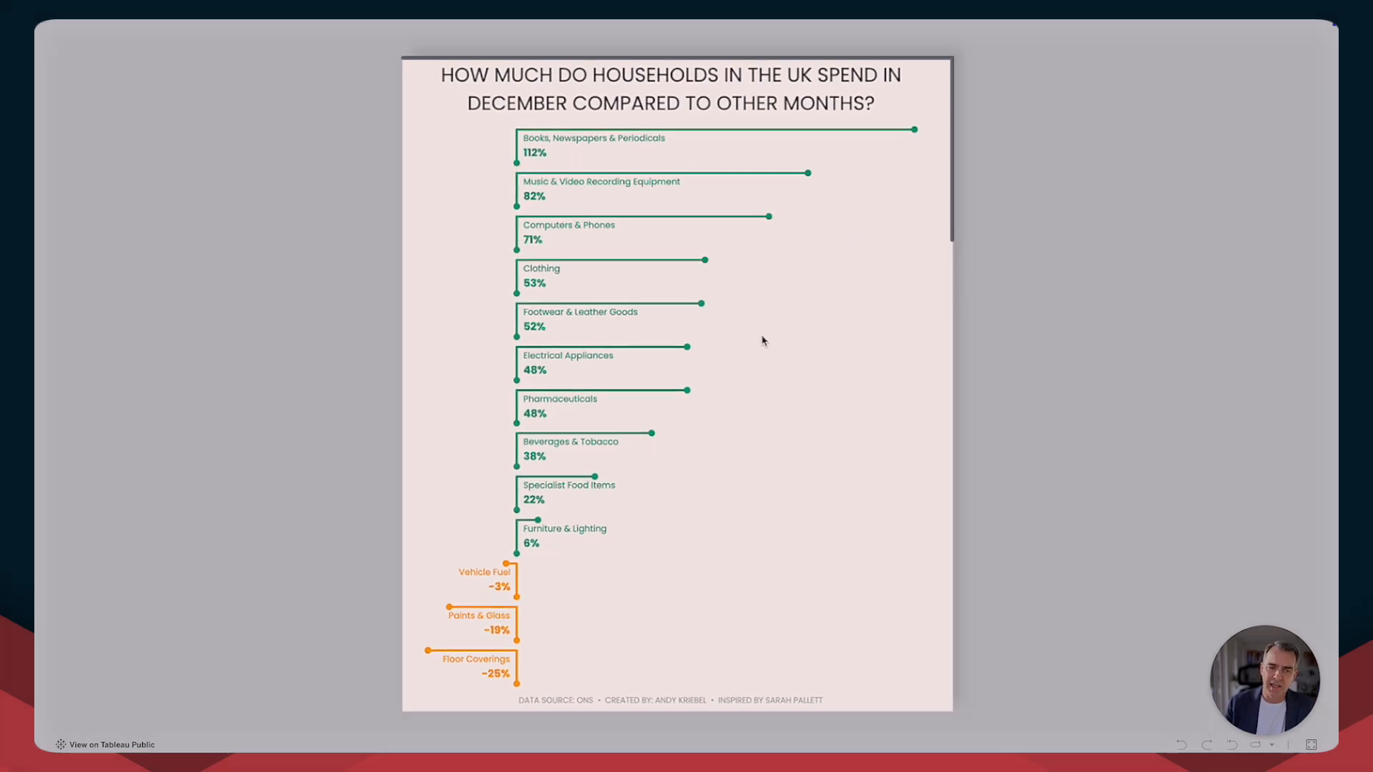
click(771, 321)
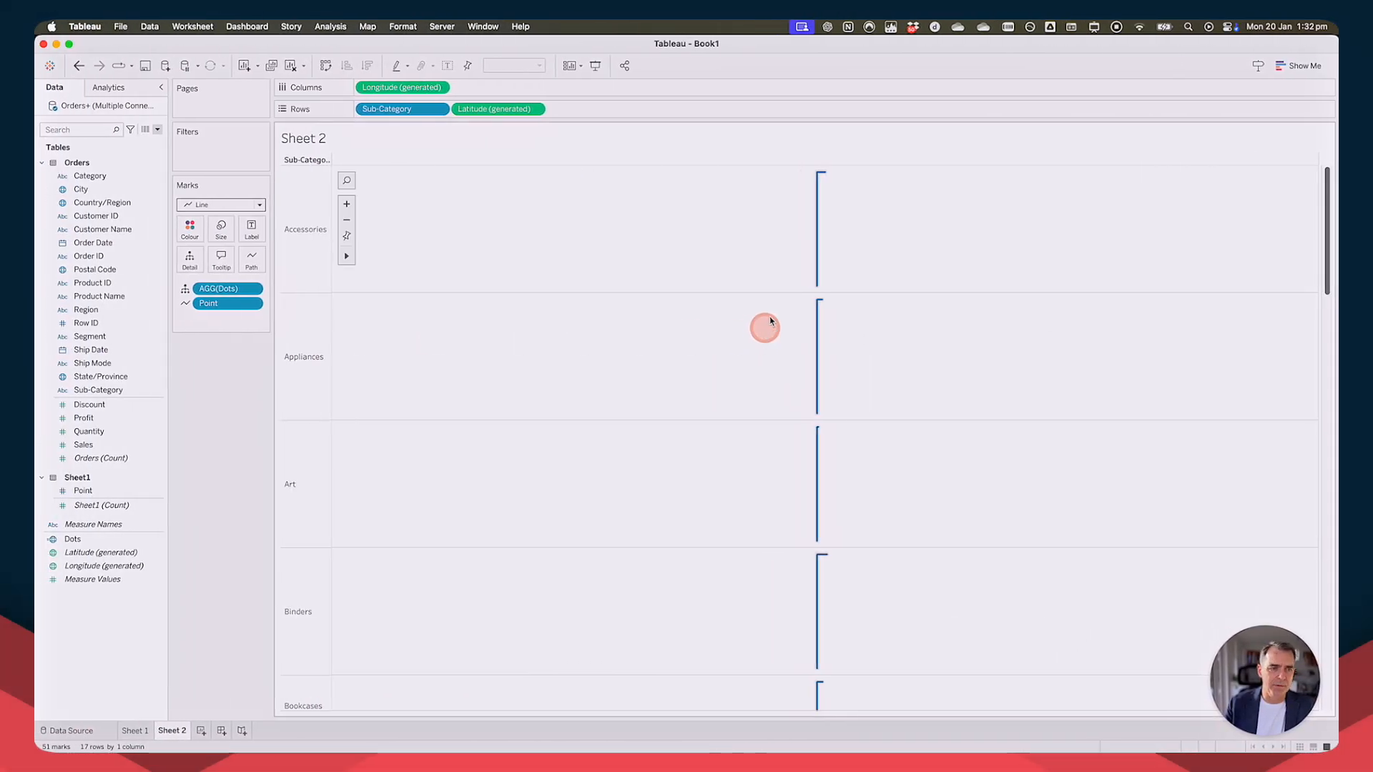
Duplicate the Dots calculated field, open the copy for editing and name it Ends of Line.
click(100, 566)
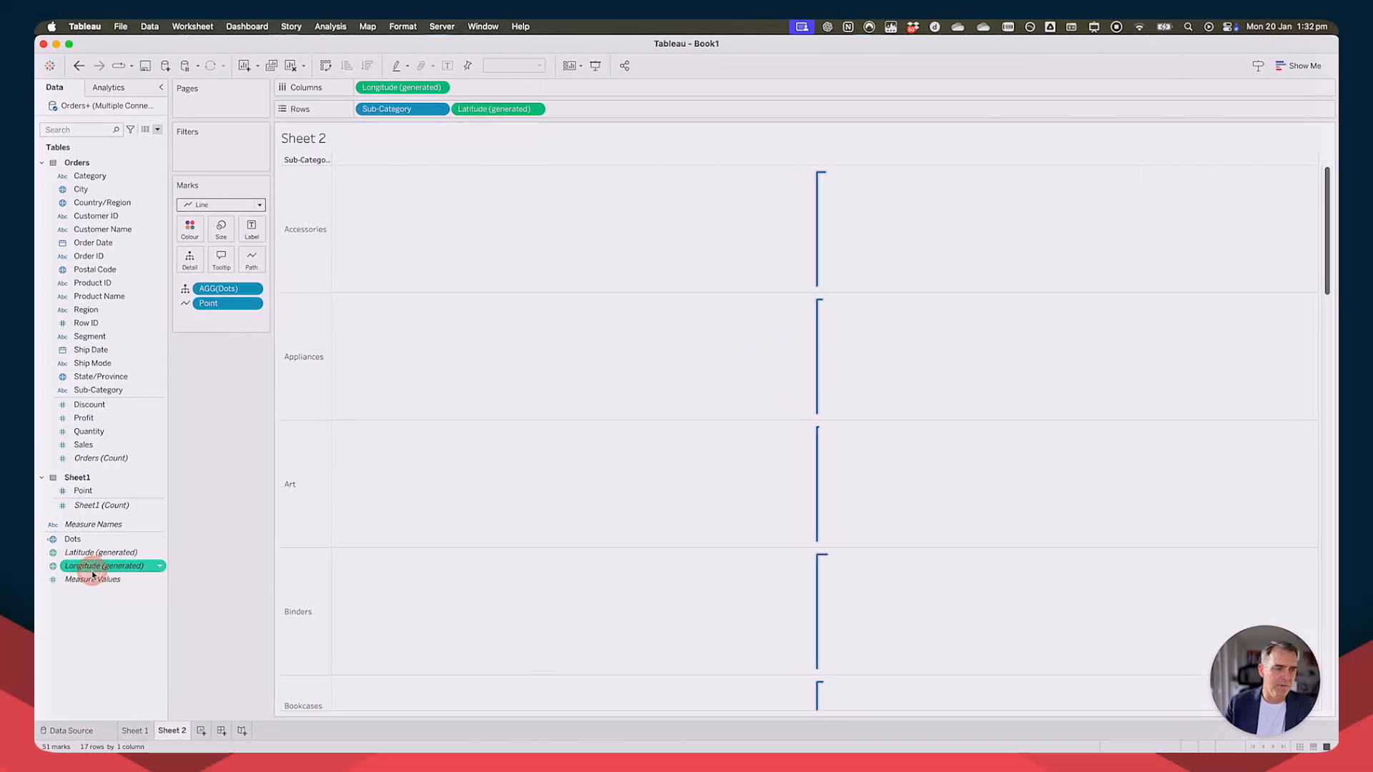
click(79, 540)
right_click(83, 547)
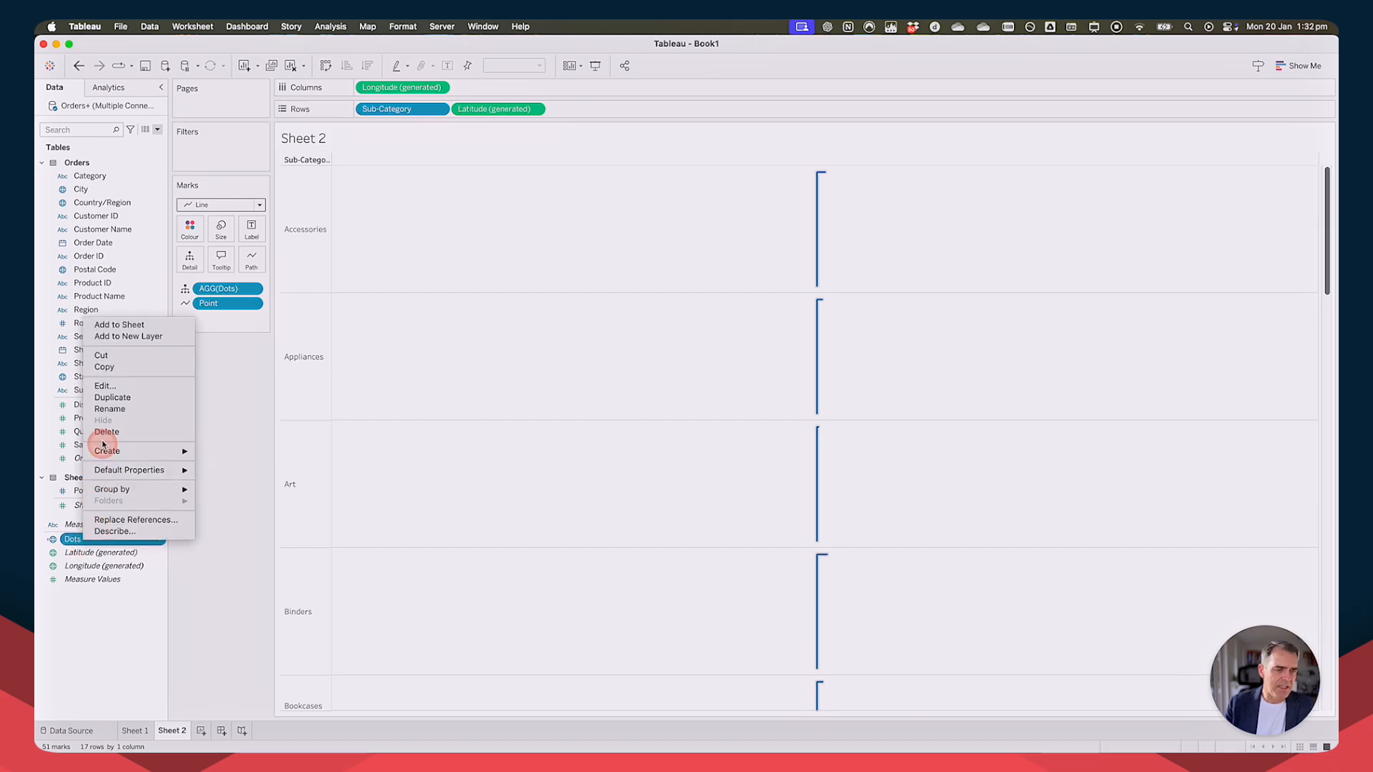
click(108, 402)
right_click(107, 553)
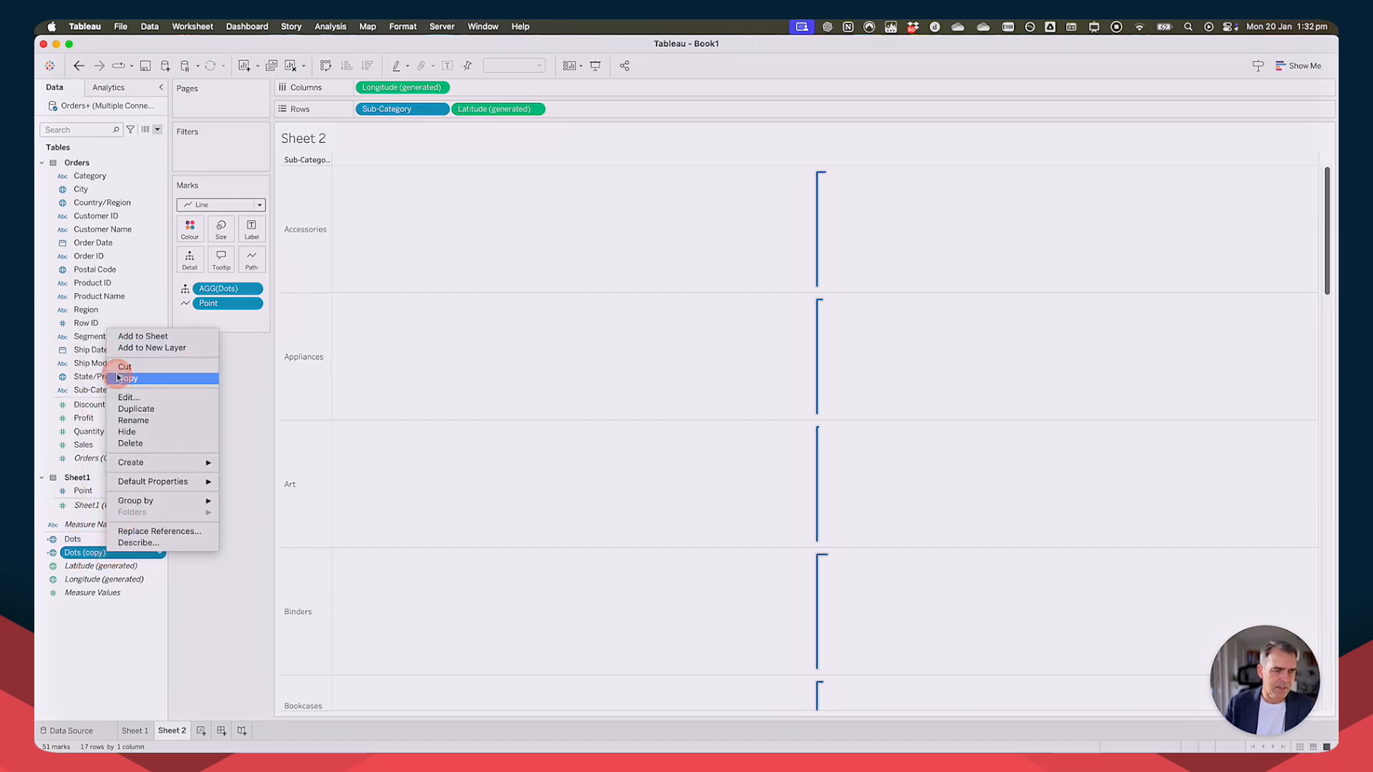
click(114, 393)
triple_click(336, 184)
text(Ends of)
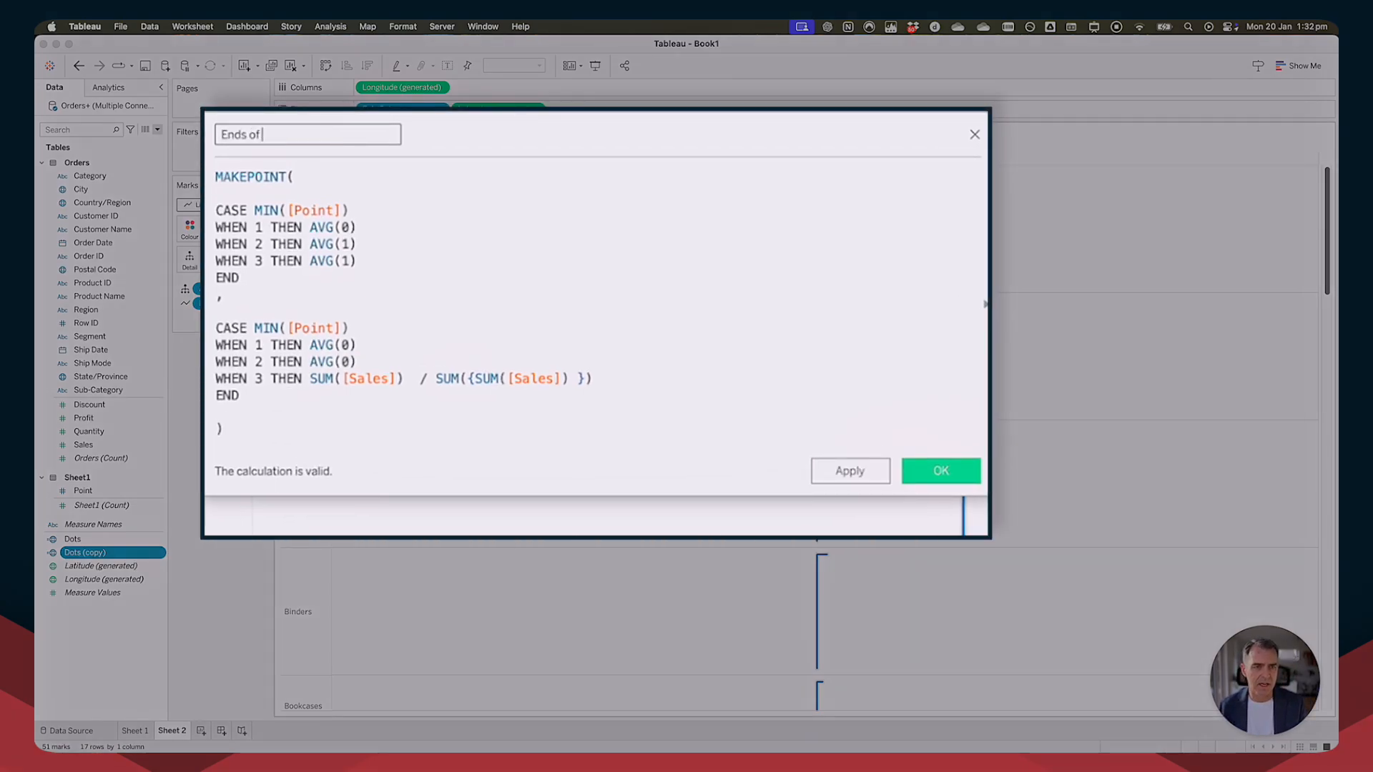
text( Line)
Delete the WHEN 2 line from the first CASE statement of the Ends of Line calculation.
click(484, 205)
key(Down)
key(Down)
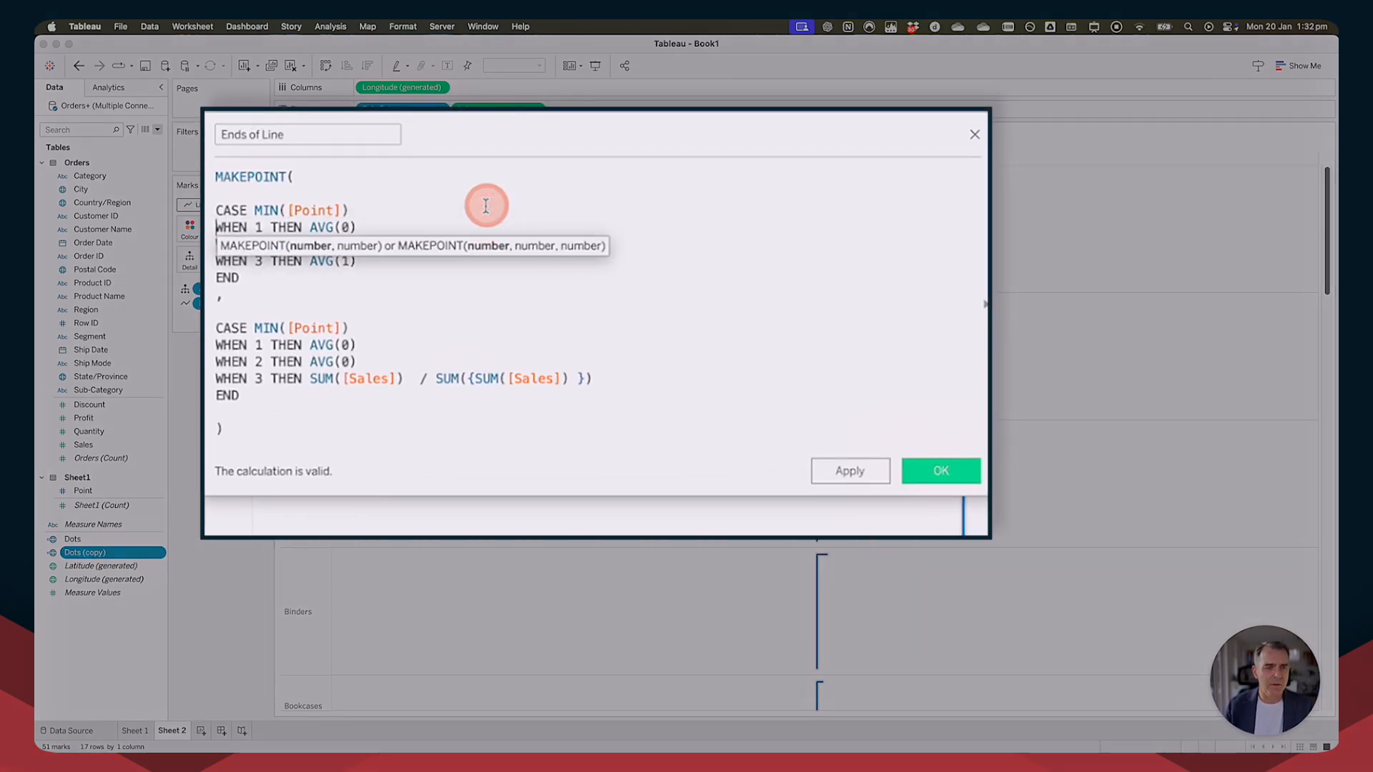
key(shift+Down)
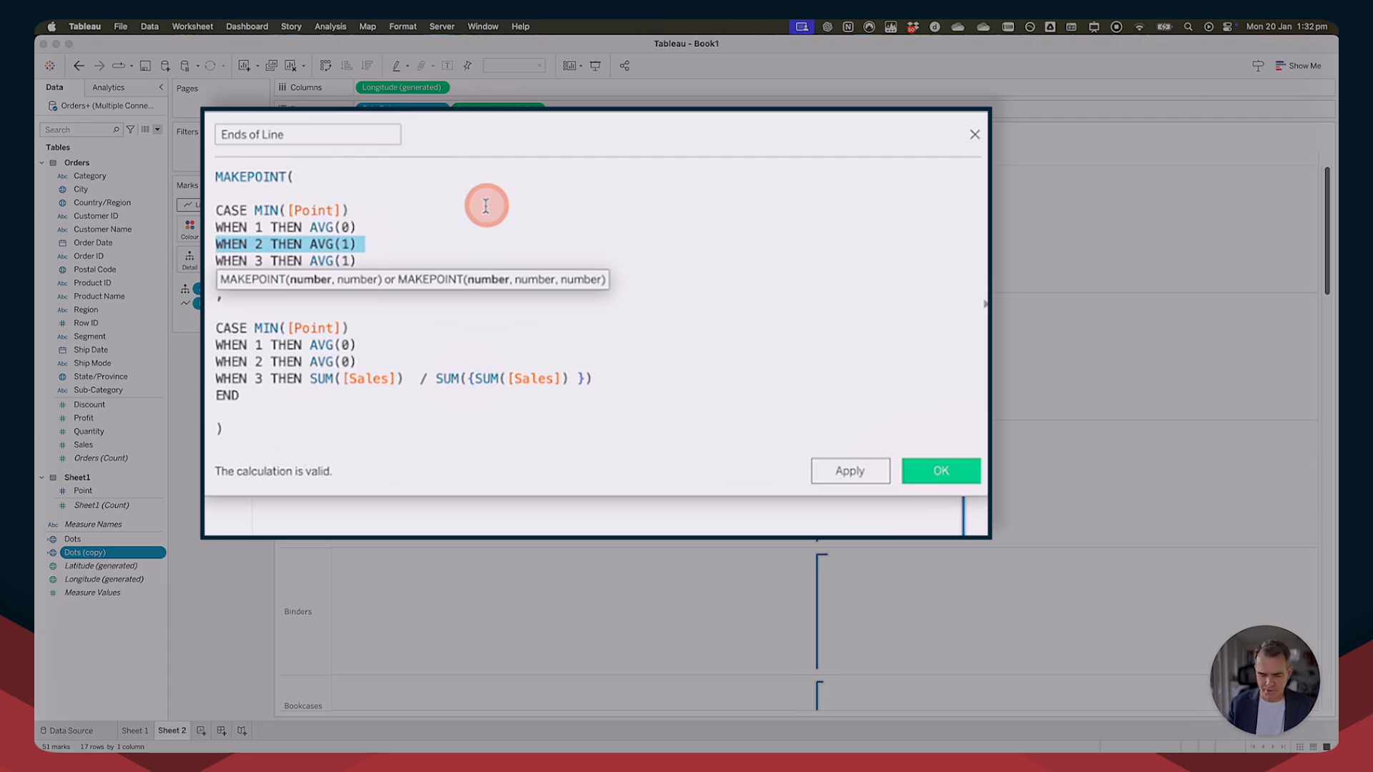
key(BackSpace)
Delete the WHEN 2 line from the second CASE statement and save the Ends of Line calculation.
key(Down)
key(Down)
key(Down)
key(Down)
key(Down)
key(Down)
key(shift+Down)
key(BackSpace)
click(887, 458)
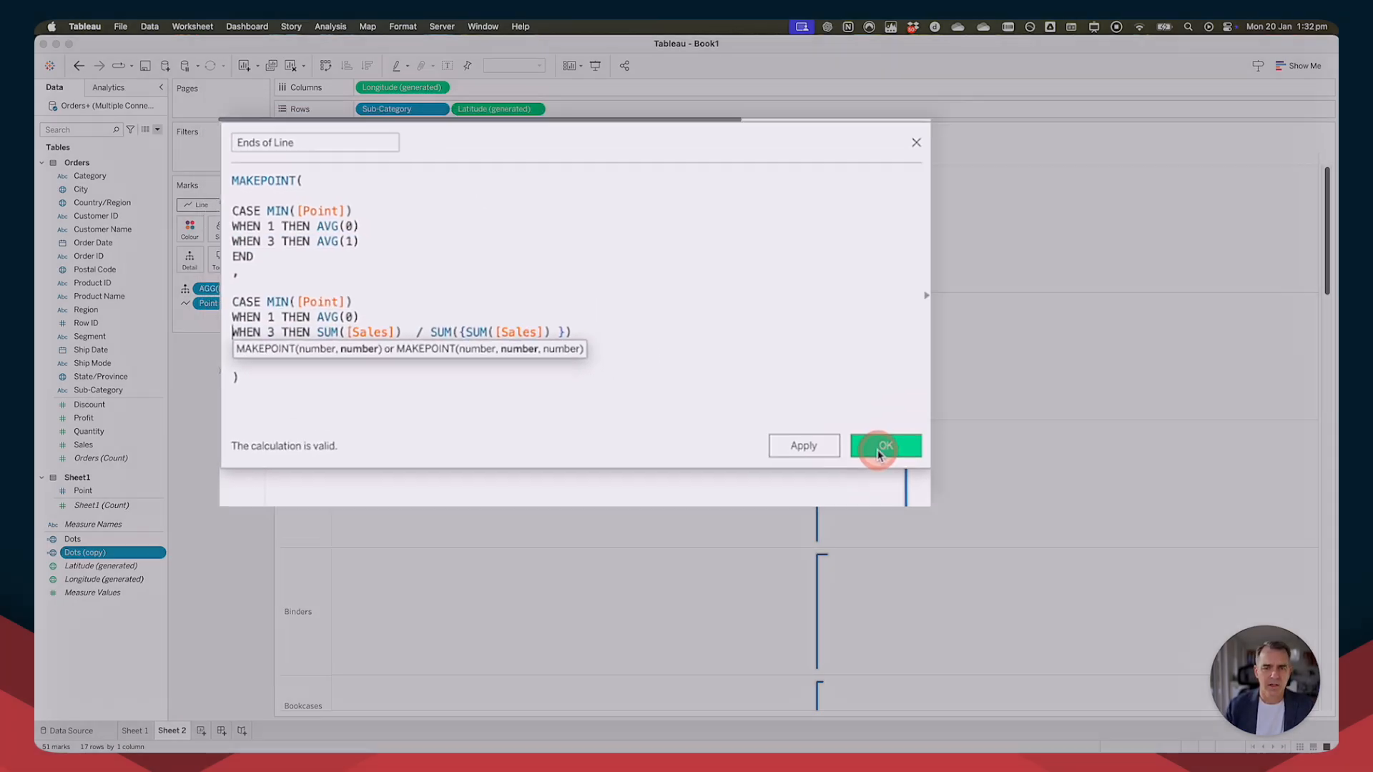
Add Ends of Line to the view as a new marks layer using Circle marks, with Point as a detail.
drag(84, 557, 402, 176)
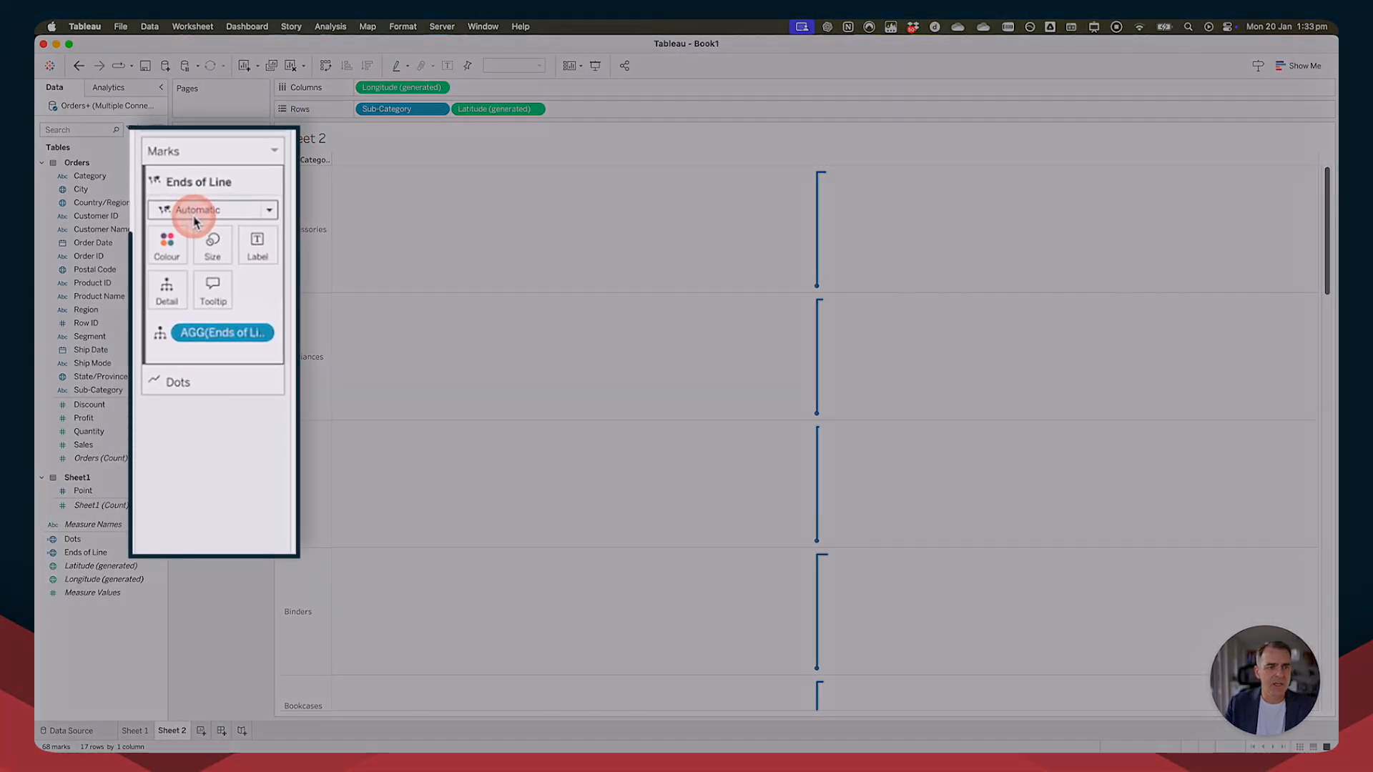
click(210, 225)
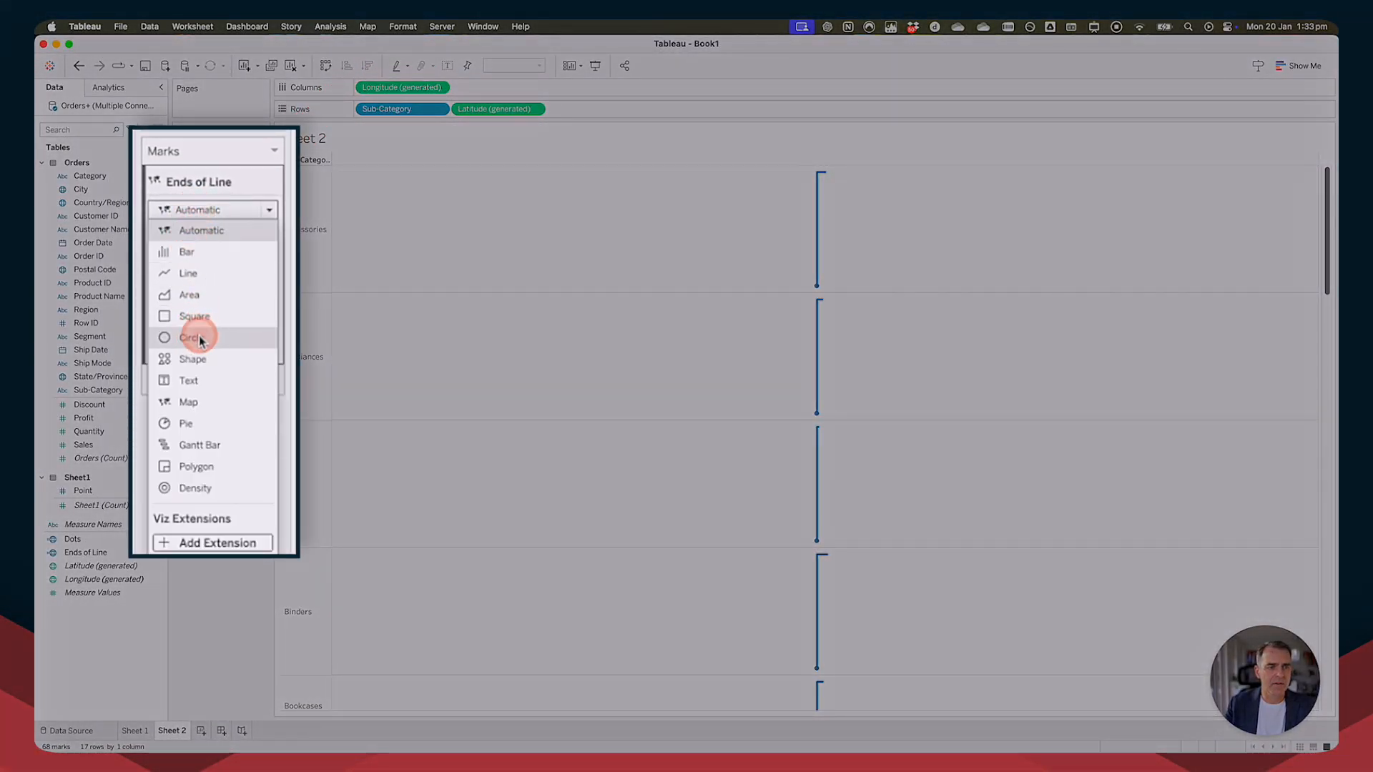
click(176, 314)
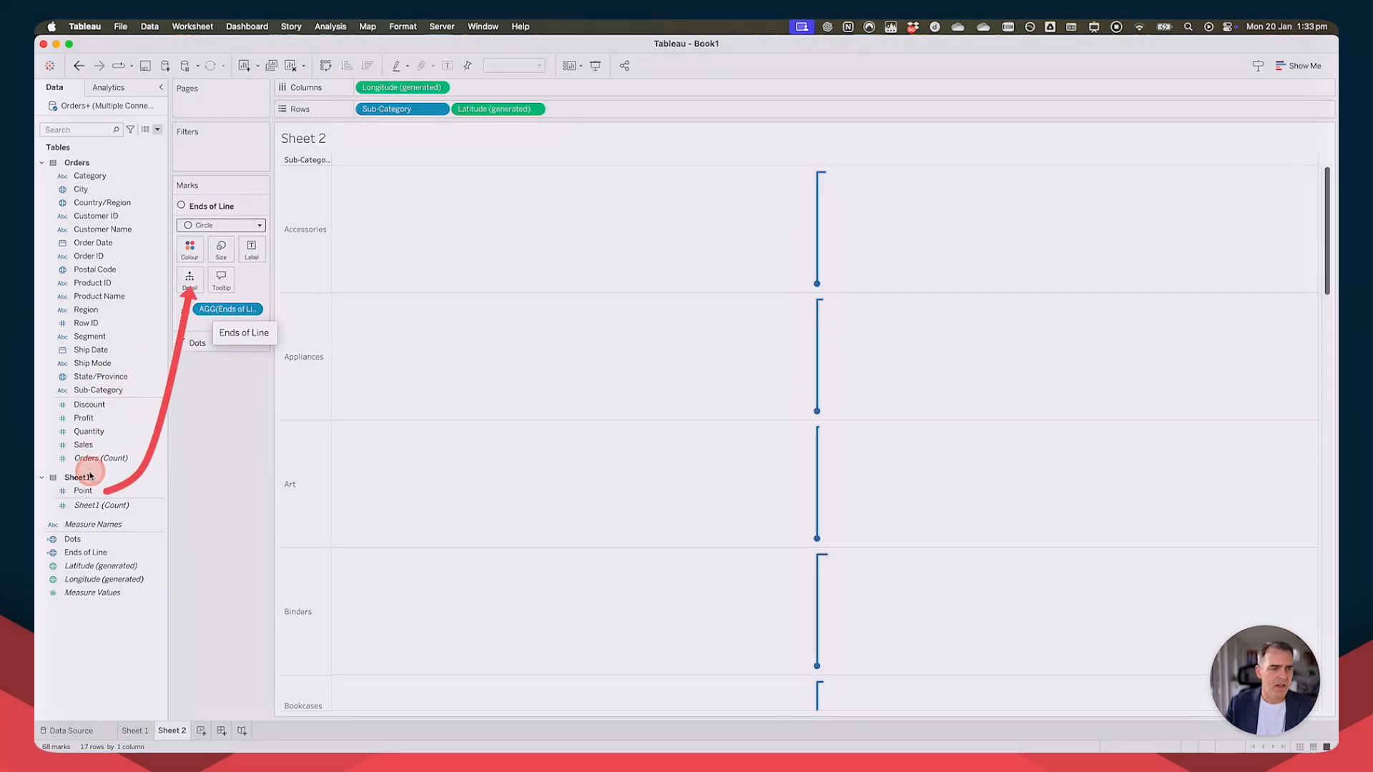
drag(83, 490, 192, 283)
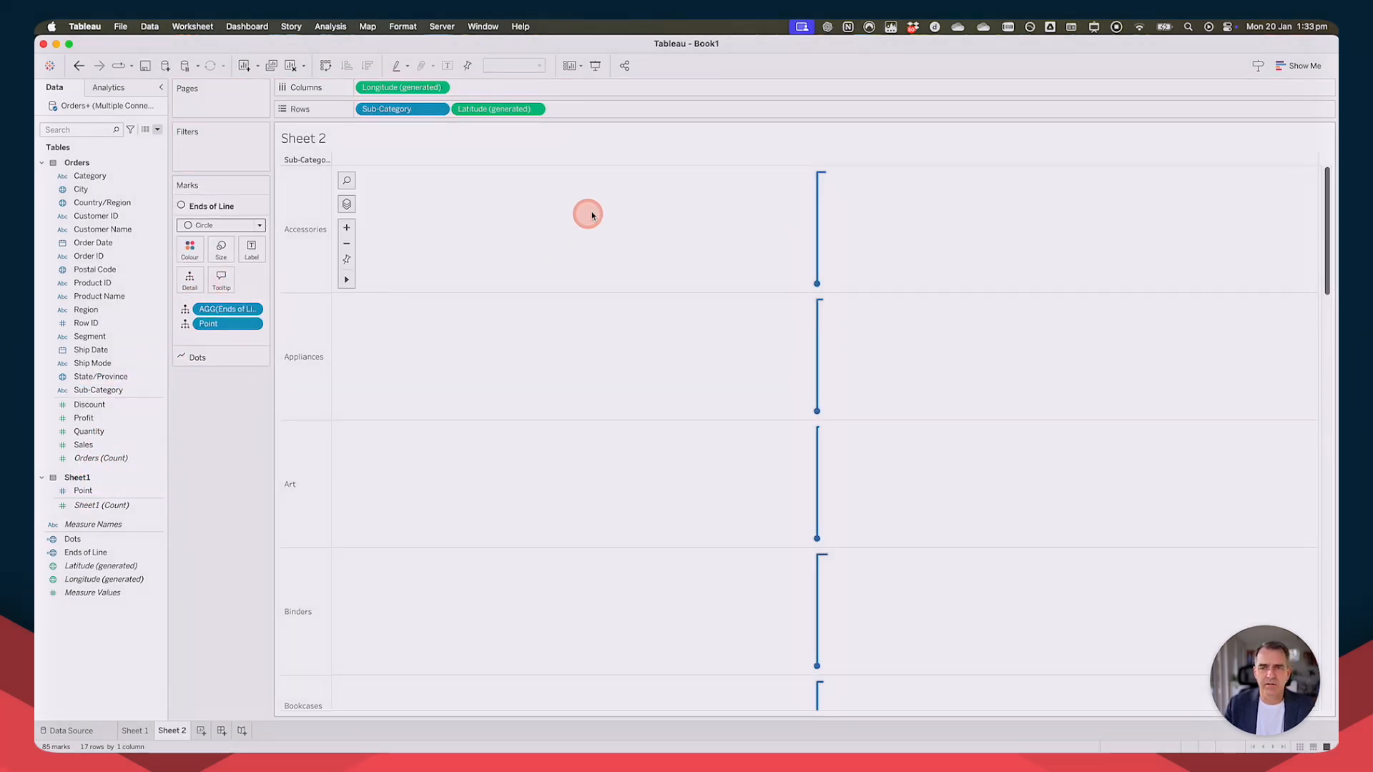
mouse_move(823, 313)
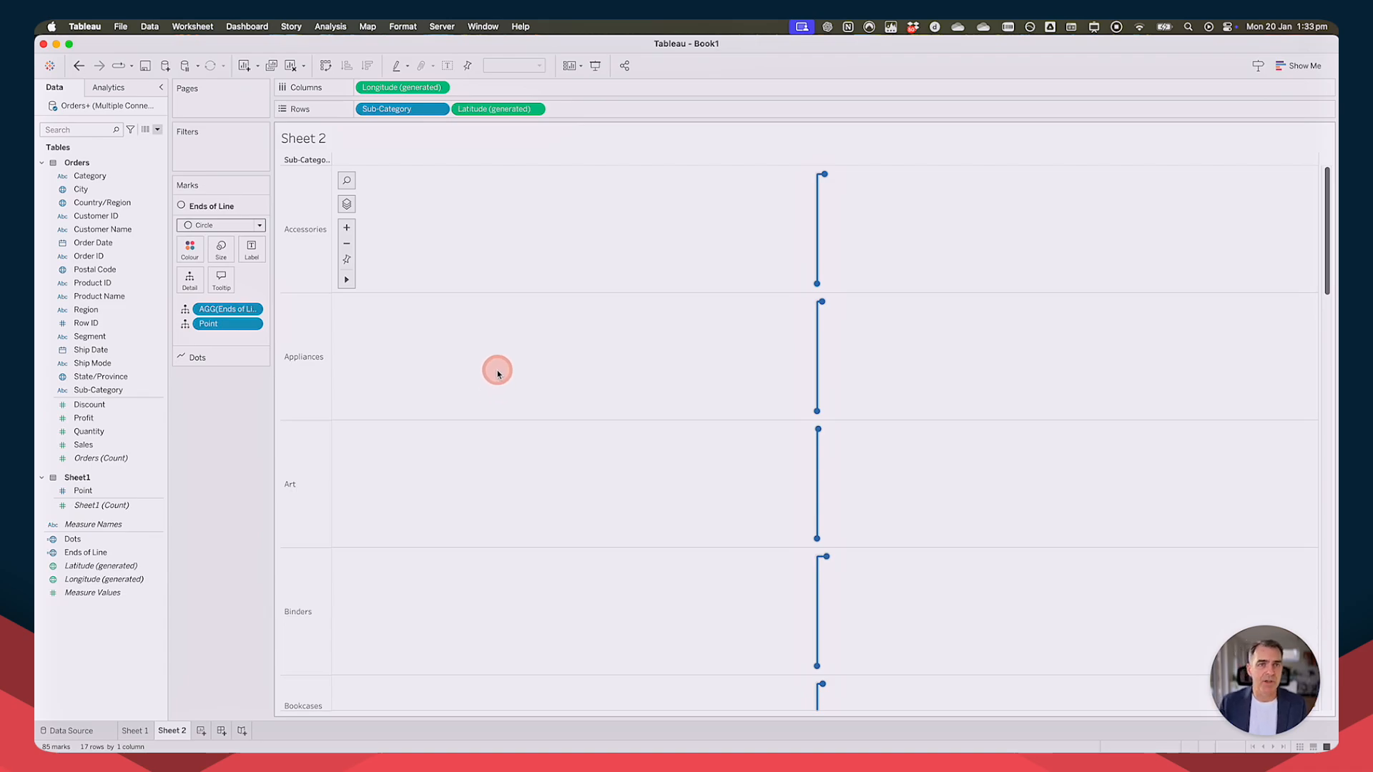
Set the sheet's background map to None.
click(369, 27)
mouse_move(384, 48)
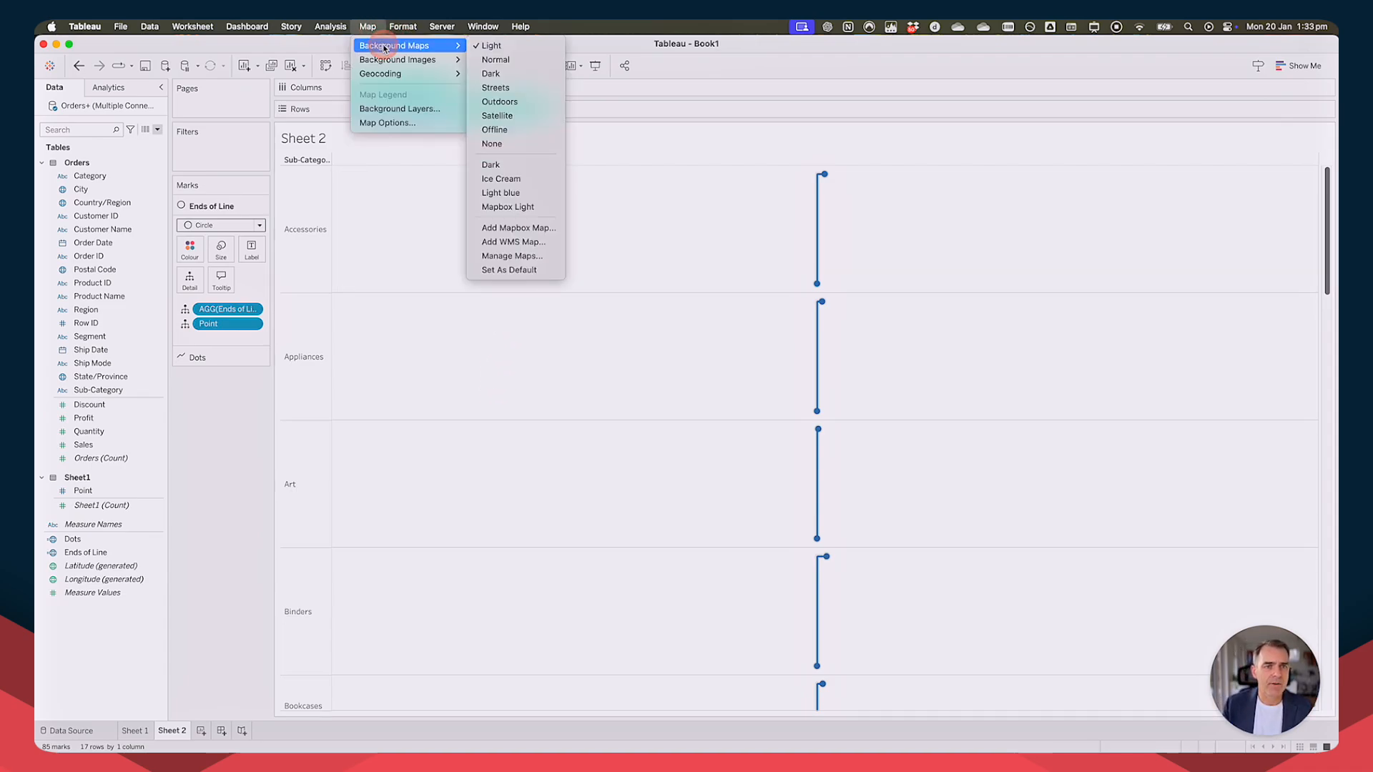
click(497, 145)
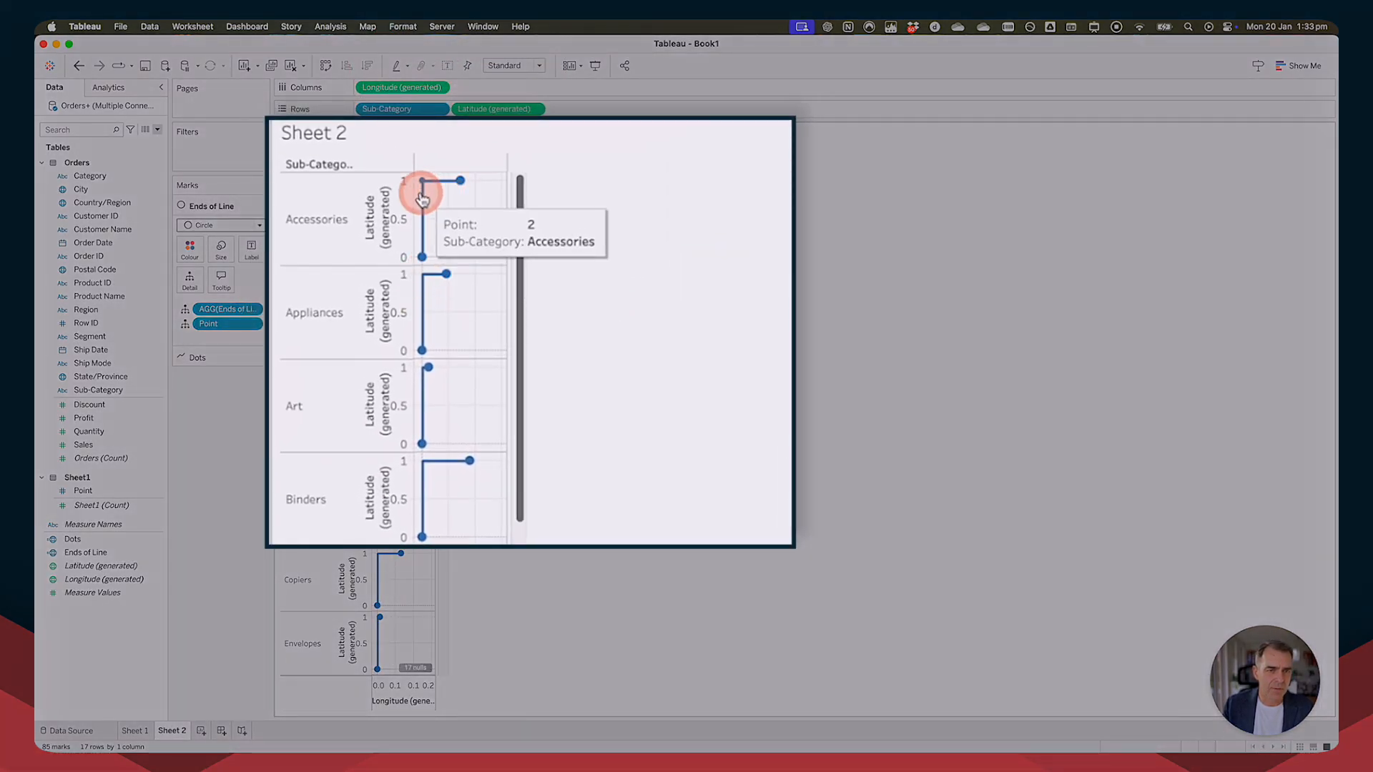
Set the sheet's view to Fit Width.
mouse_move(454, 198)
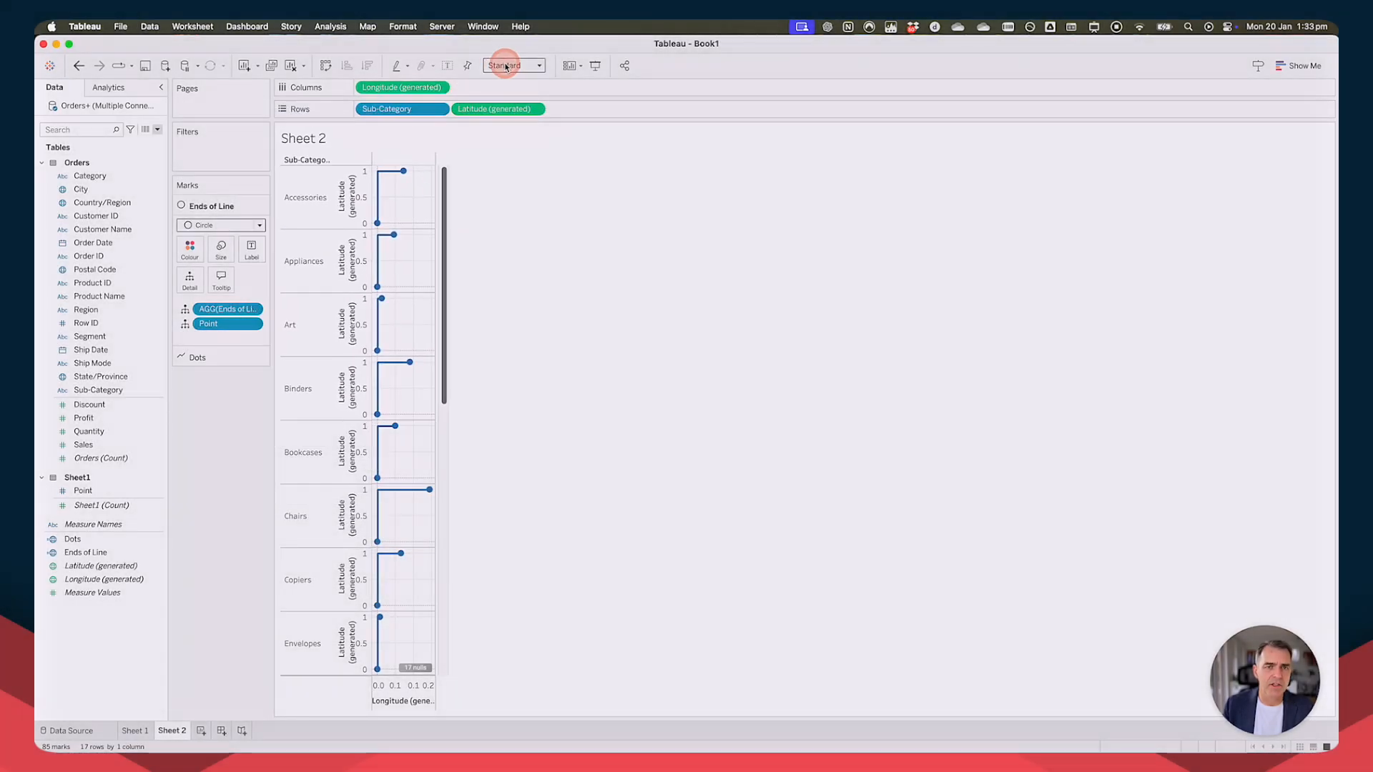
click(506, 66)
click(500, 85)
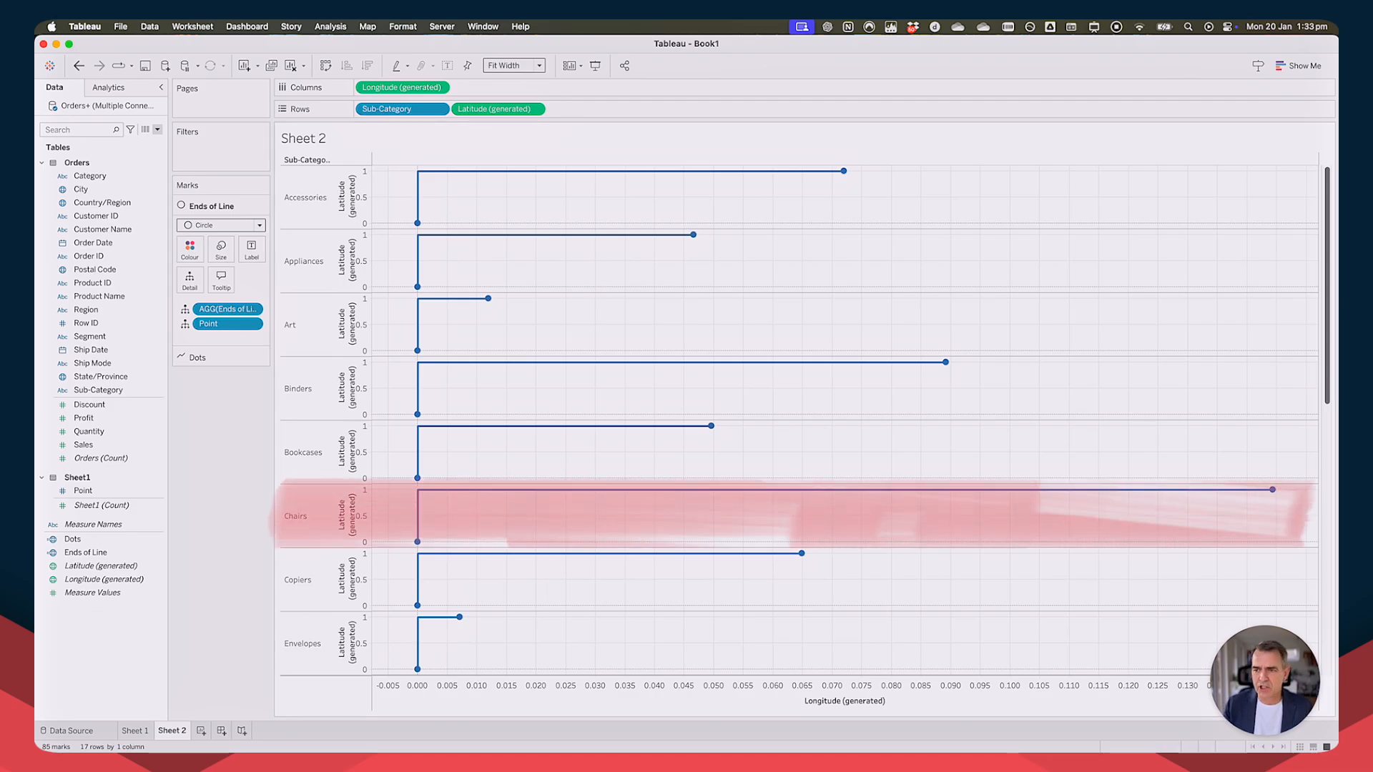
mouse_move(1327, 298)
mouse_down()
mouse_move(1330, 576)
mouse_move(1327, 298)
mouse_up()
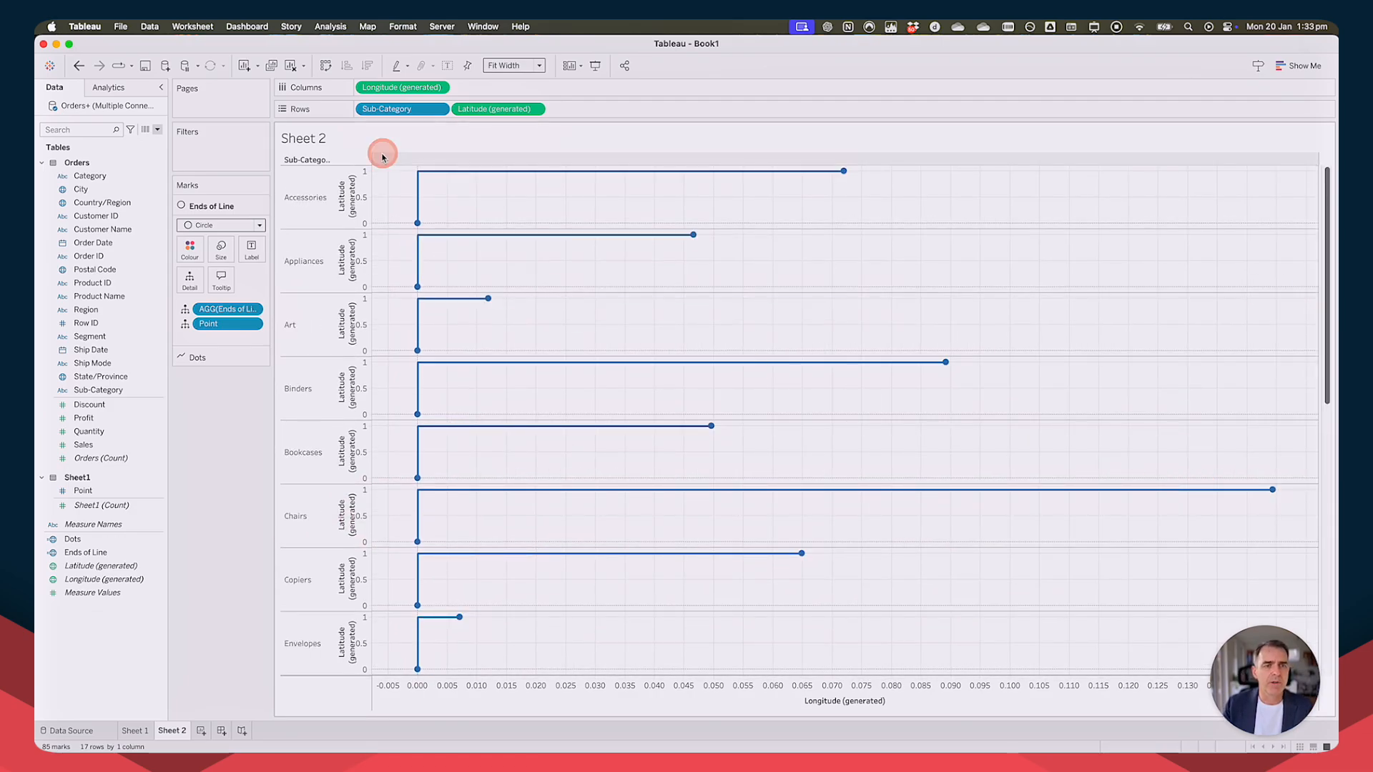
Sort the Sub-Category rows by field in descending order of the sum of Sales.
click(438, 111)
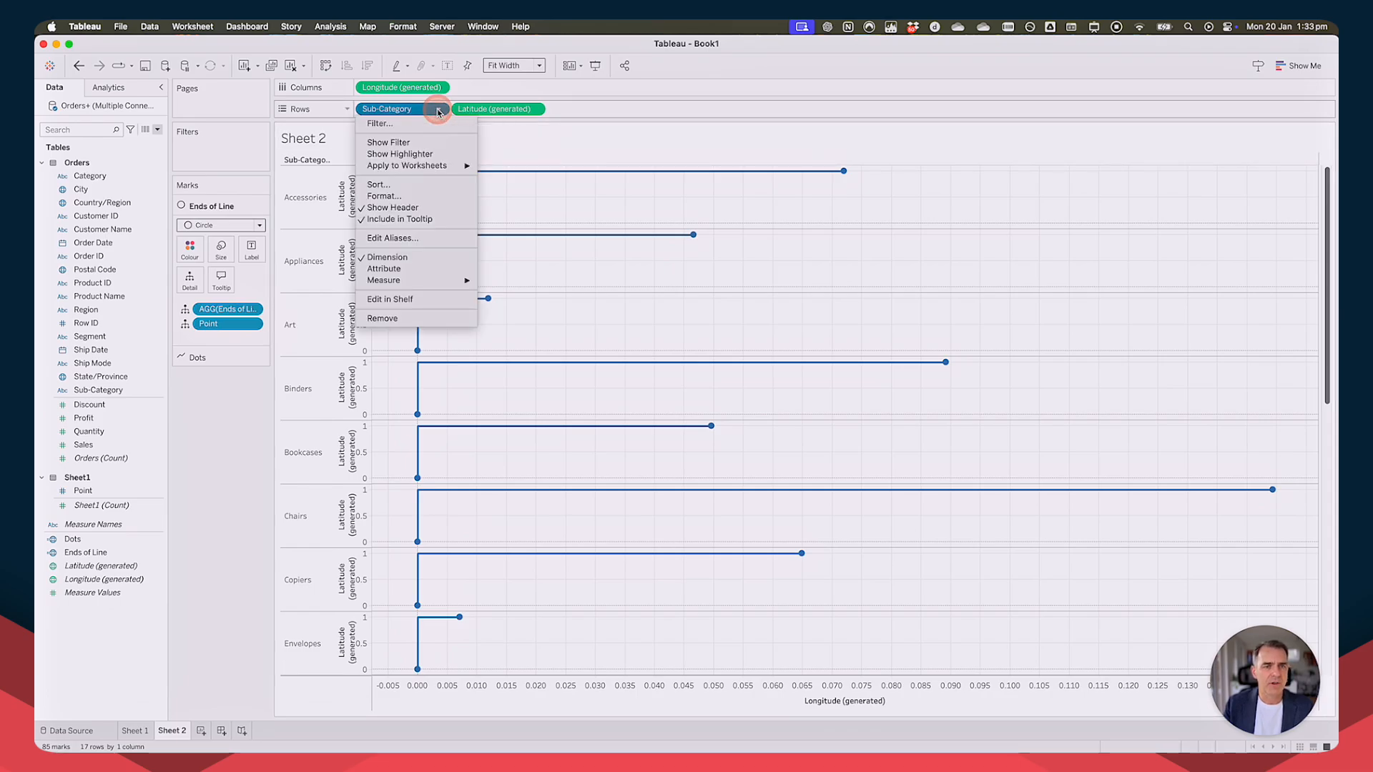
click(398, 185)
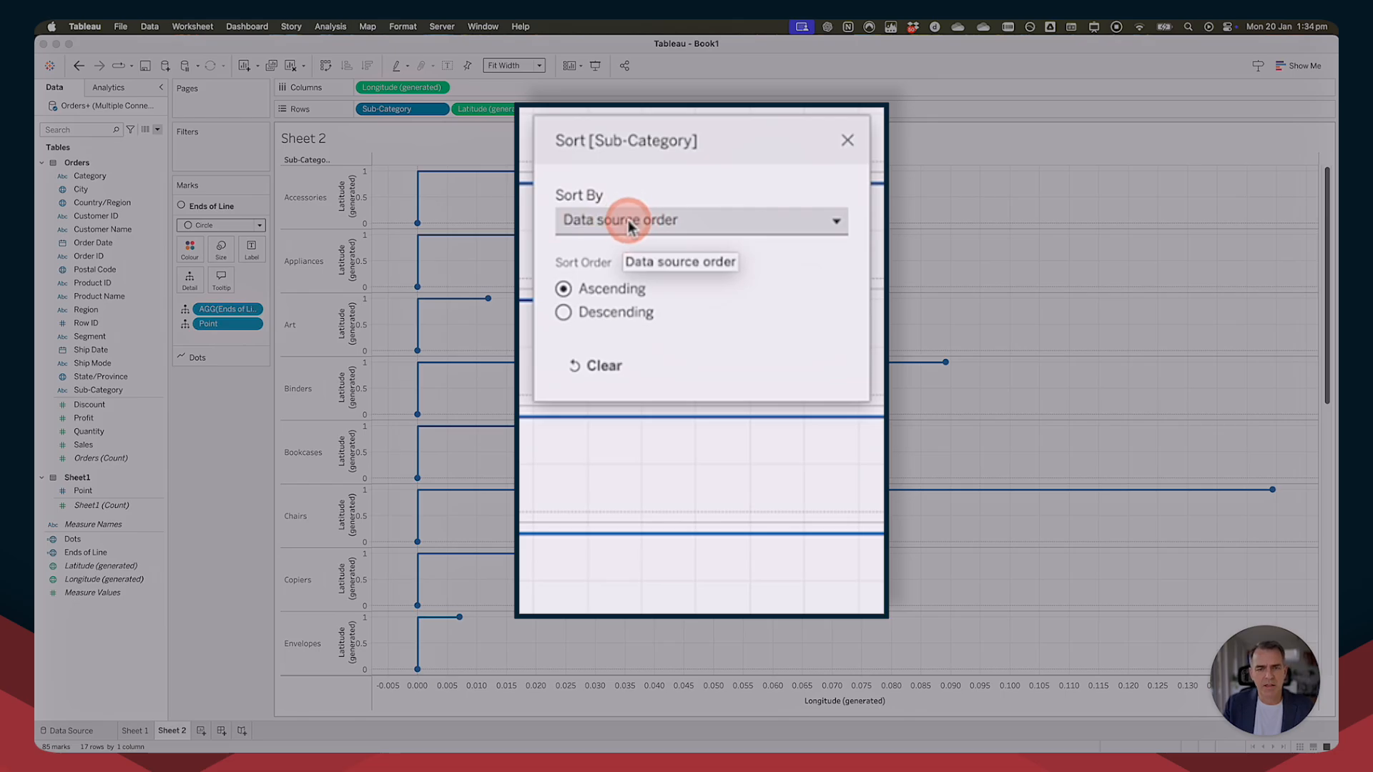
click(629, 222)
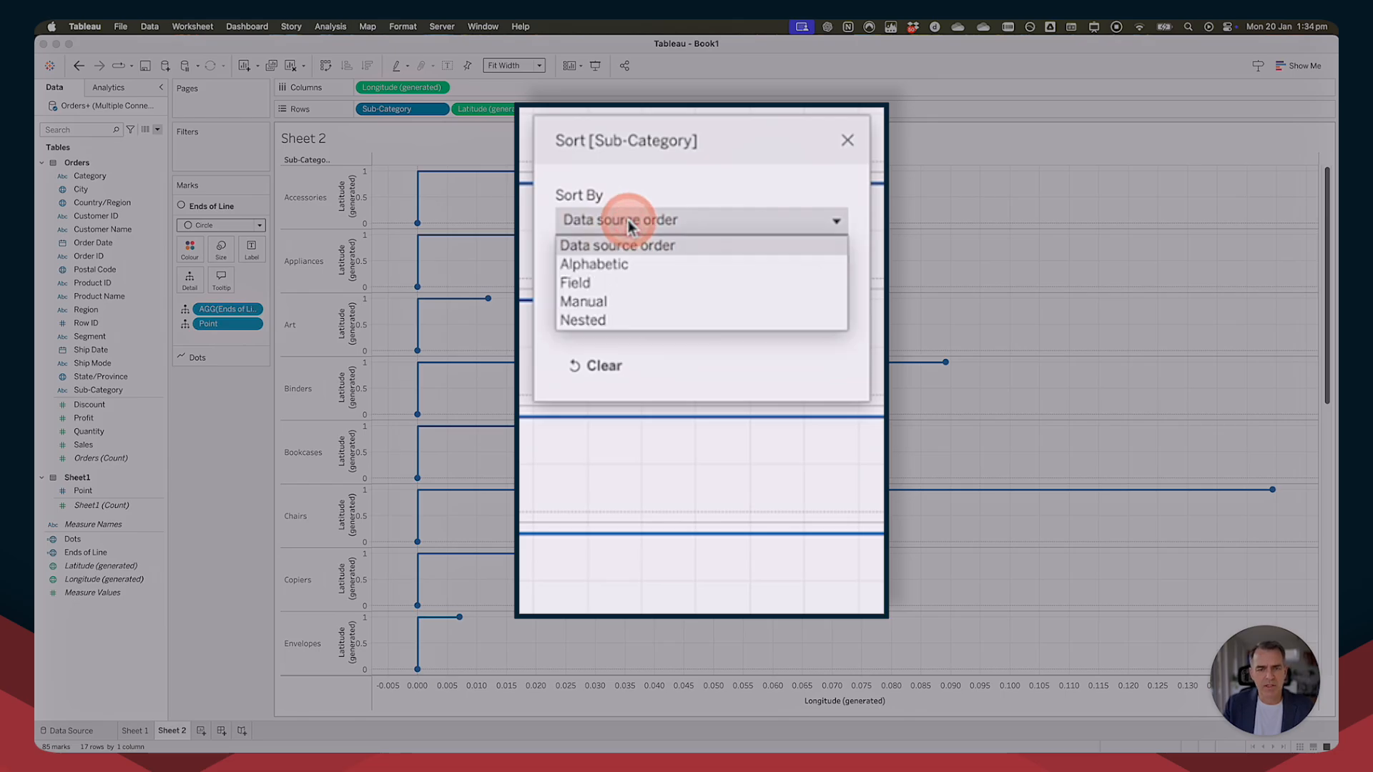
click(591, 284)
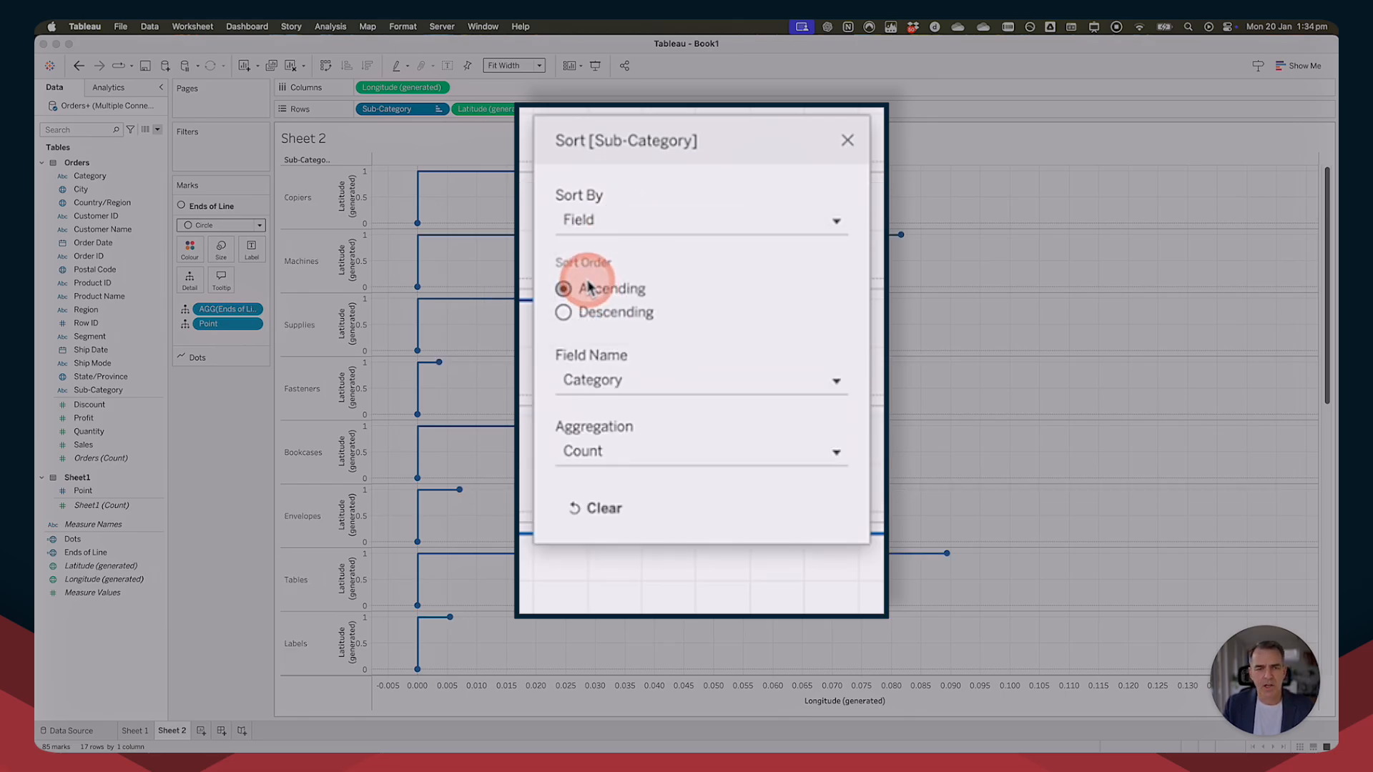
click(575, 379)
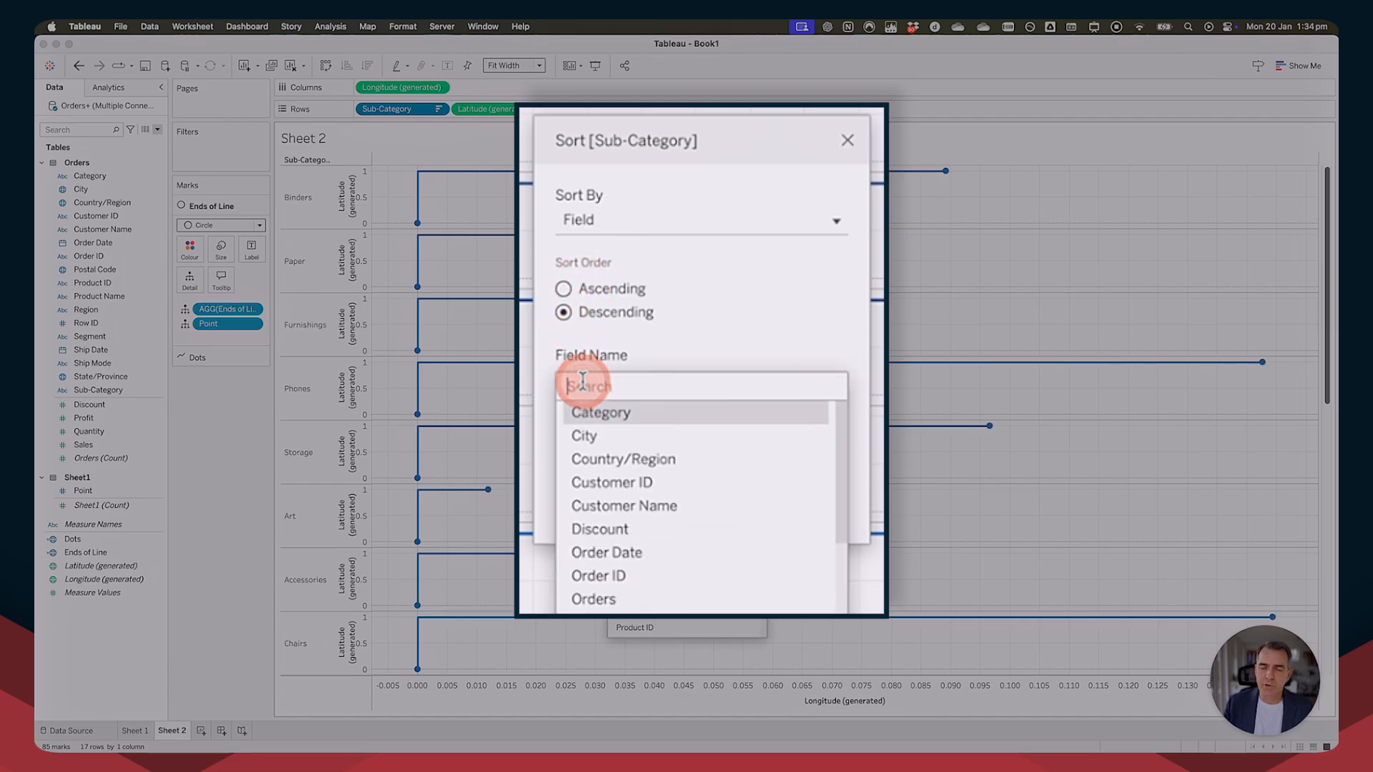
scroll(637, 591, down, 5)
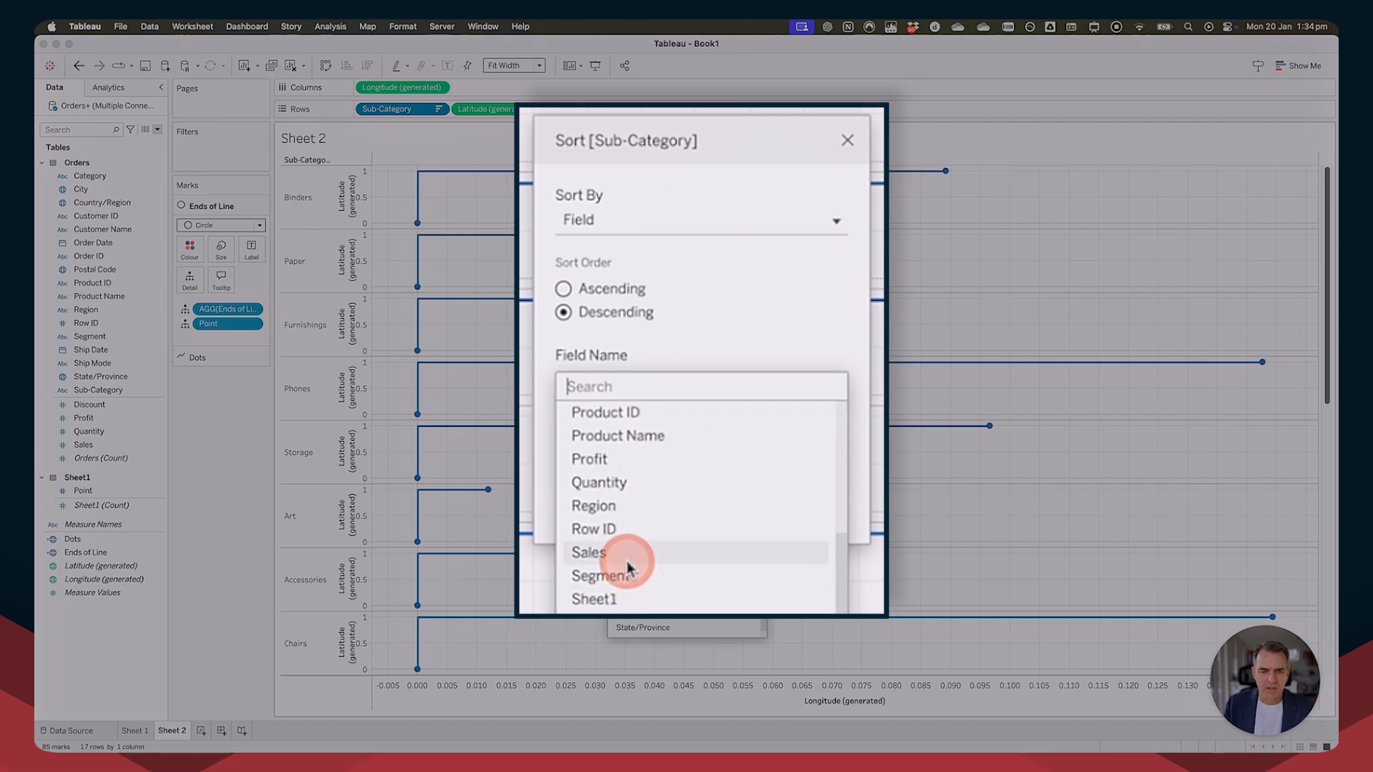
click(597, 550)
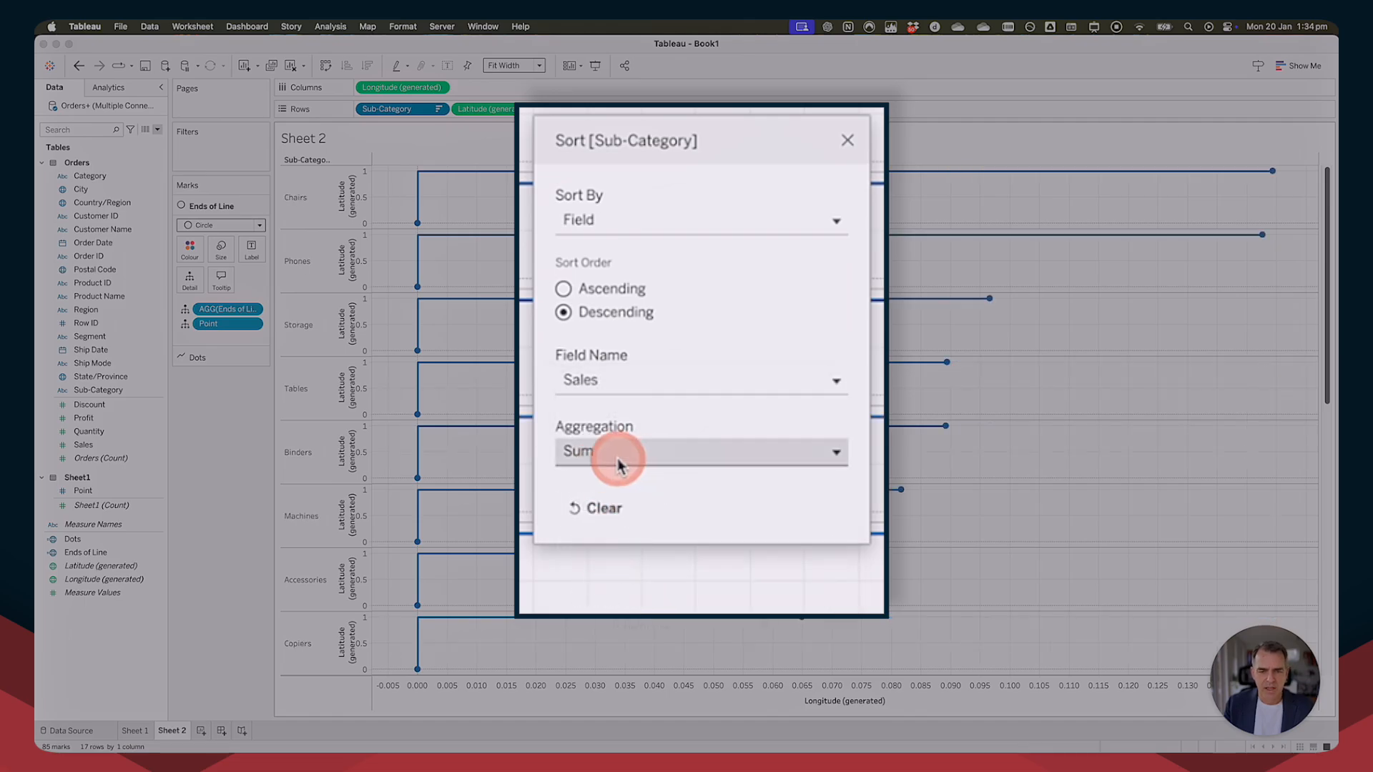
click(847, 140)
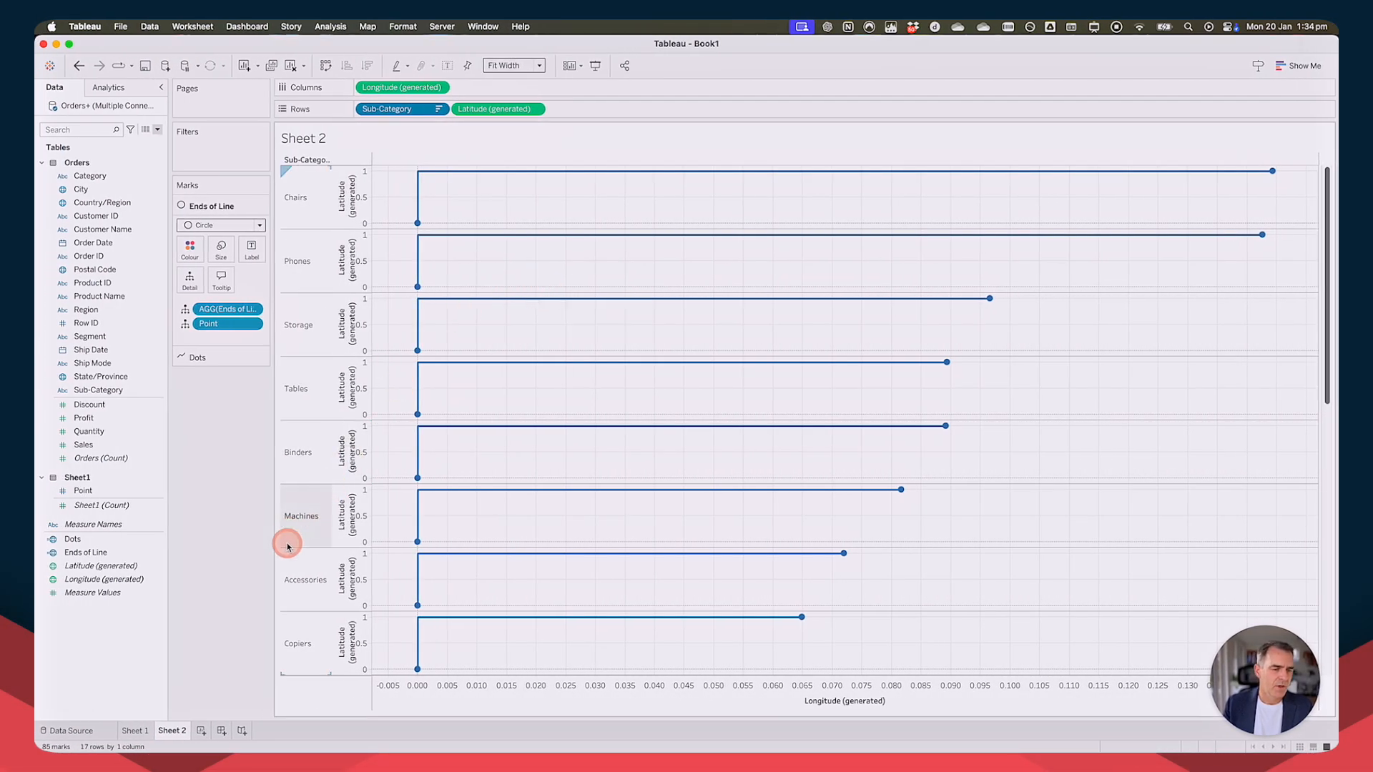
Create a calculated field named Label Point with the formula MAKEPOINT(0.5,0) and save it.
right_click(93, 619)
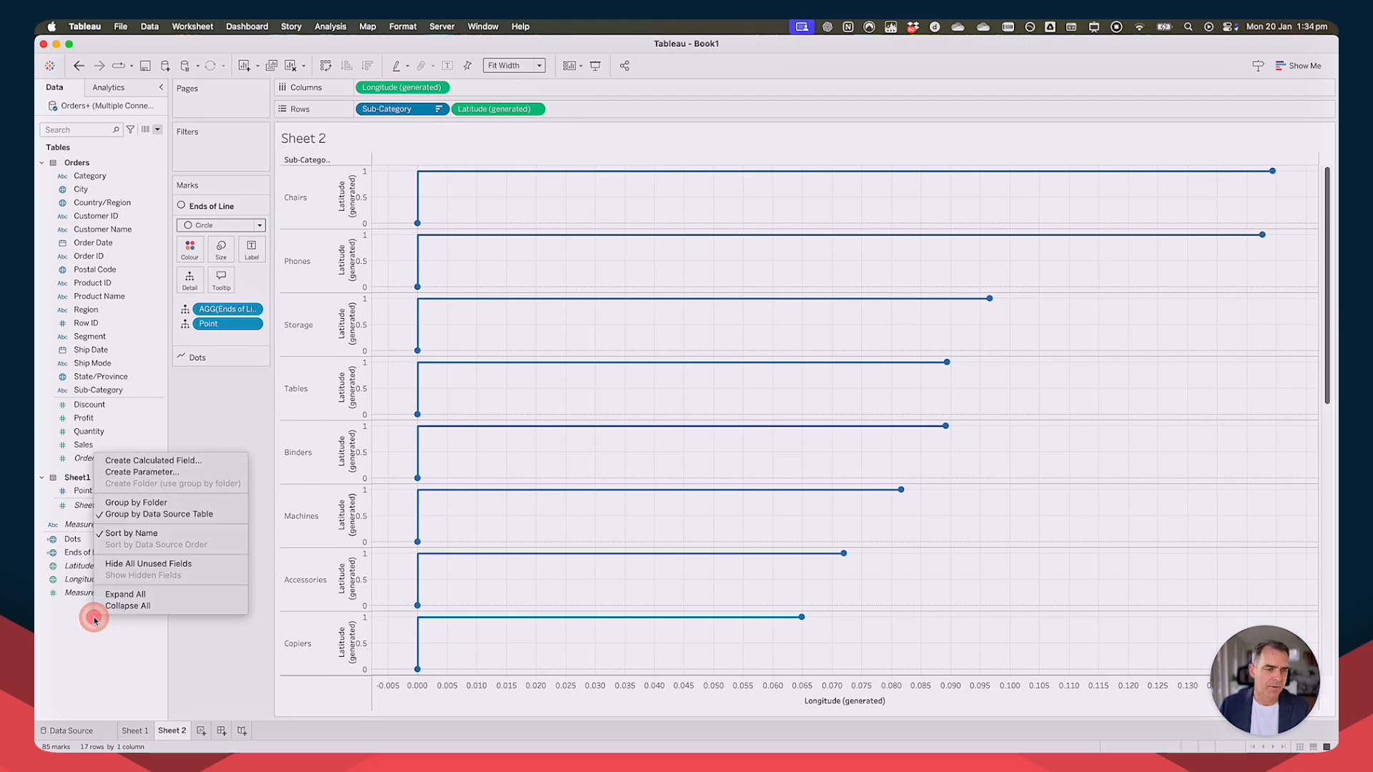
click(166, 463)
text(Label Point)
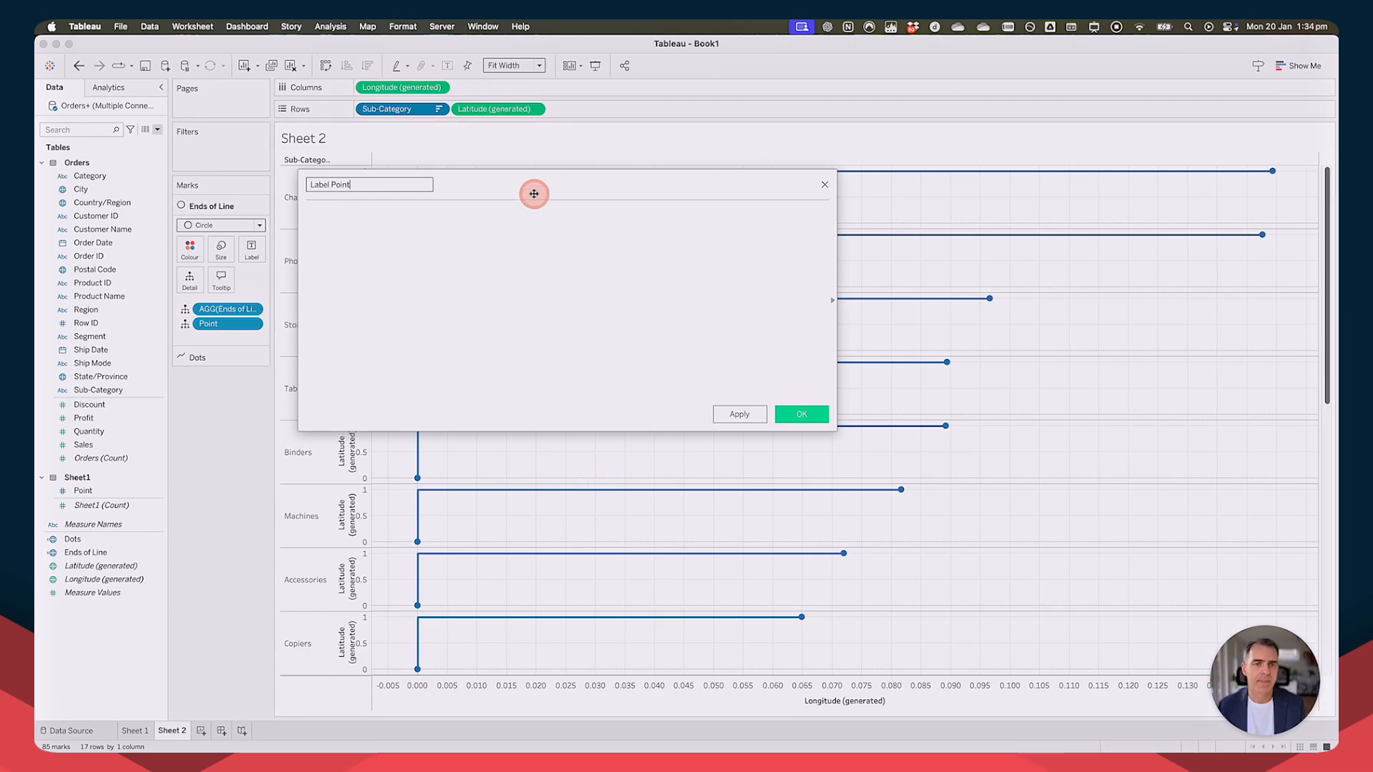
drag(533, 190, 677, 287)
click(640, 377)
text(MAKE)
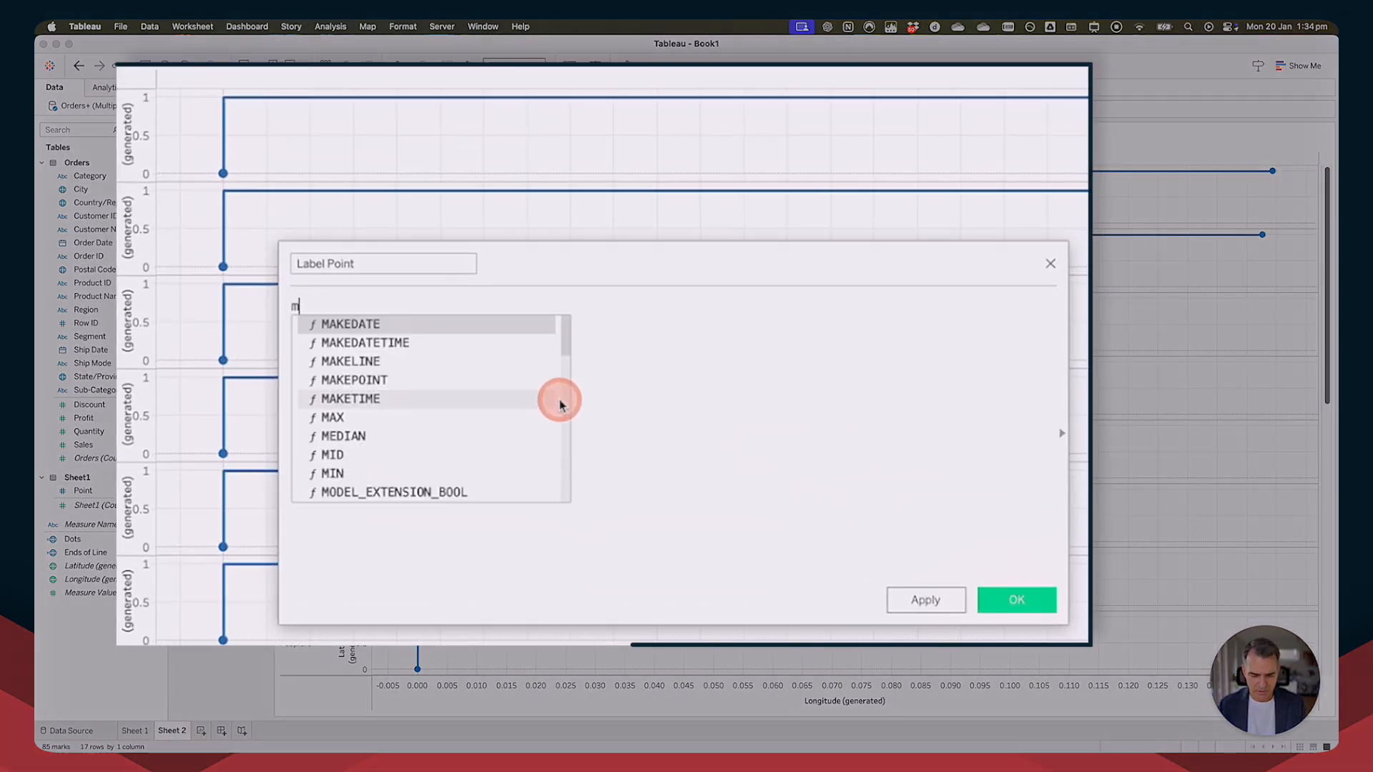
click(531, 364)
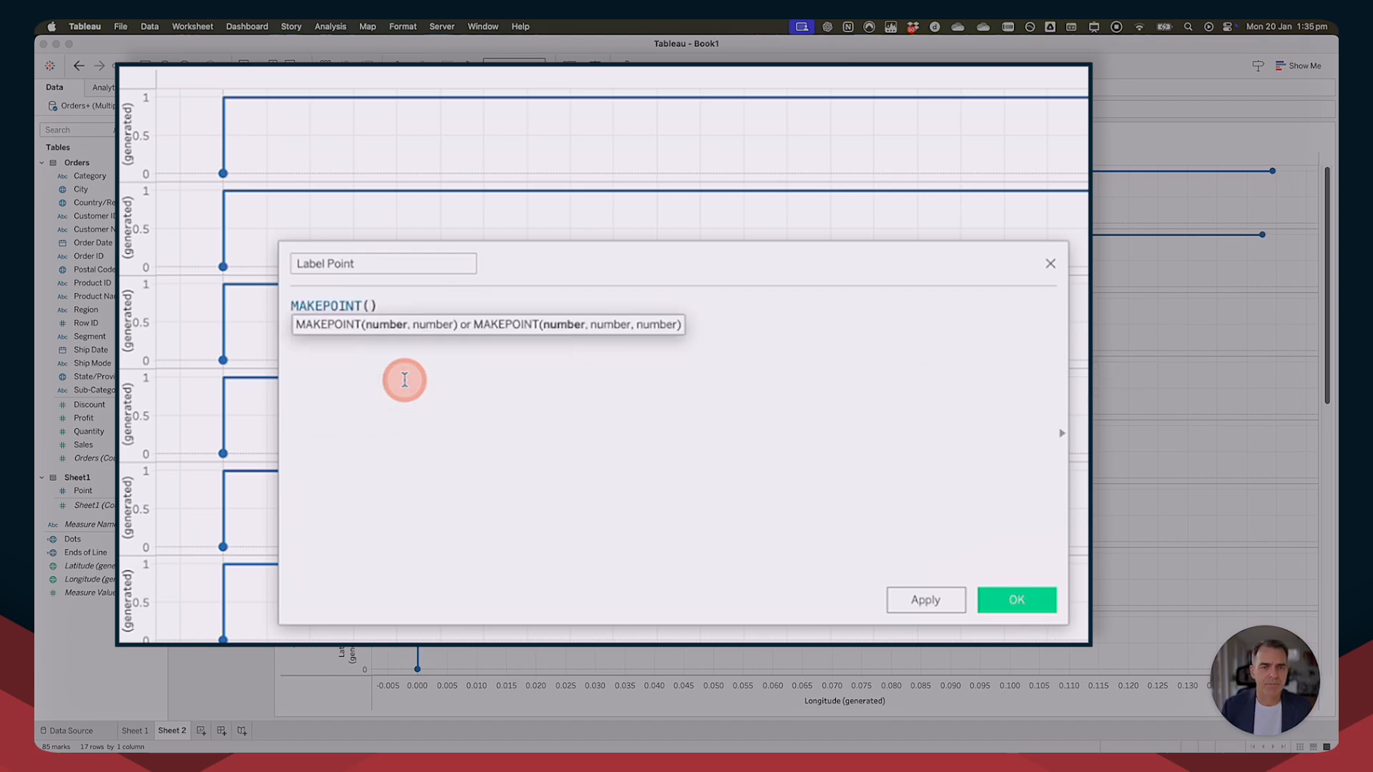
mouse_move(222, 176)
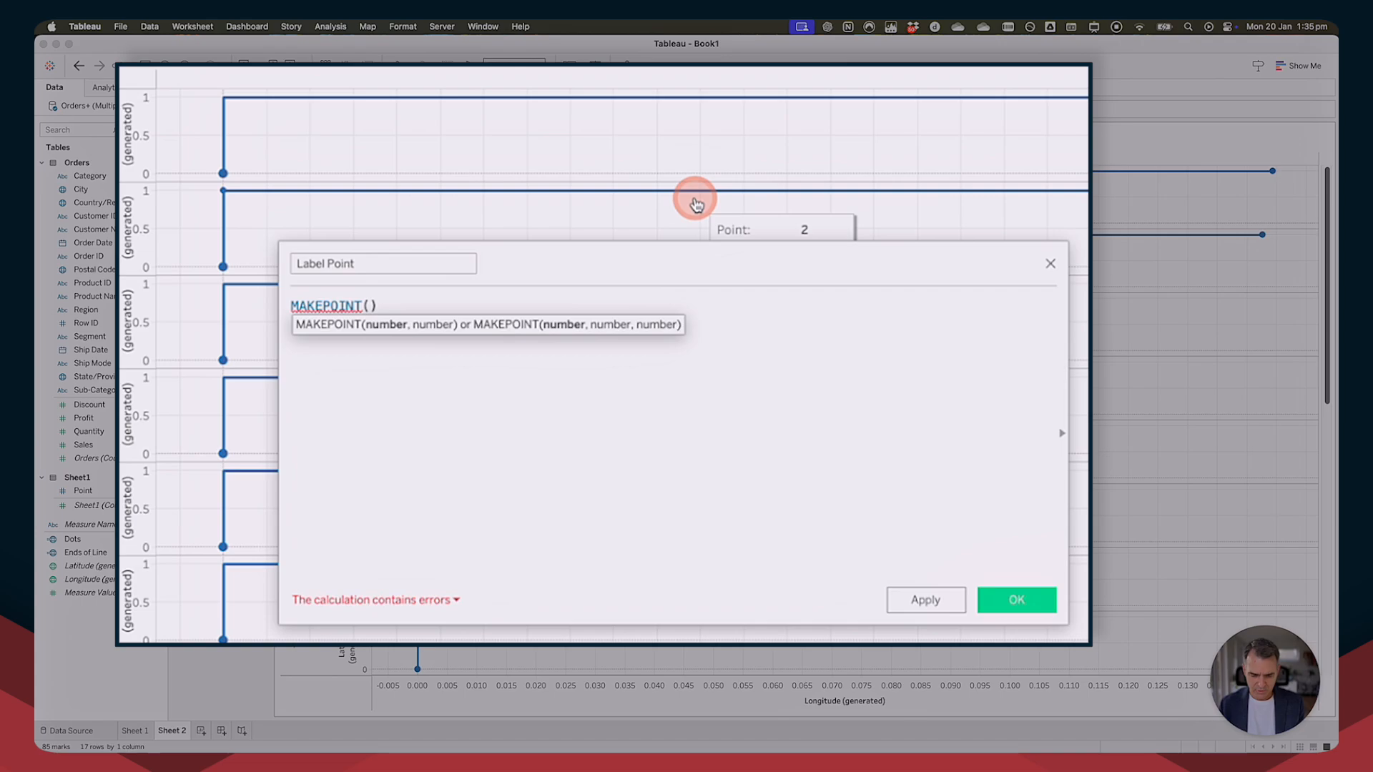
text(0.)
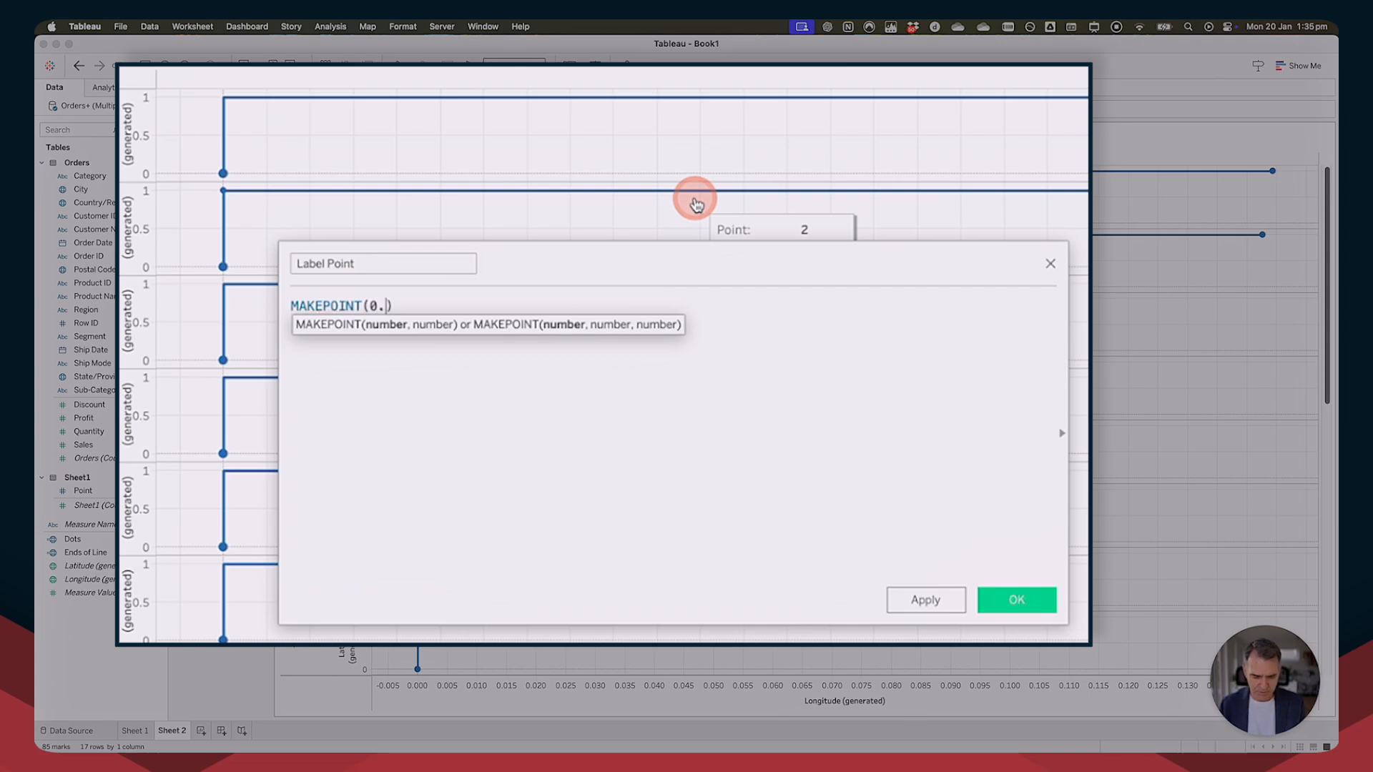
text(5,0)
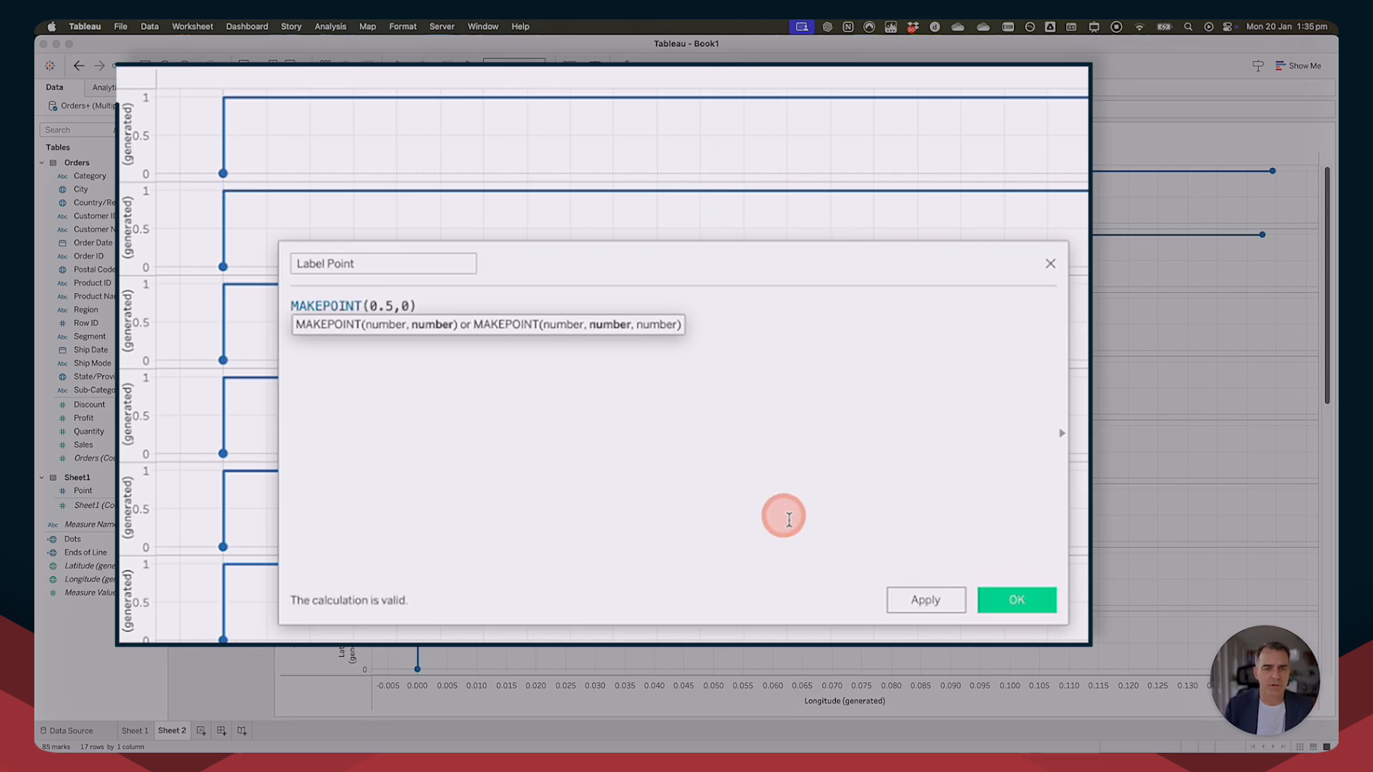
click(1016, 599)
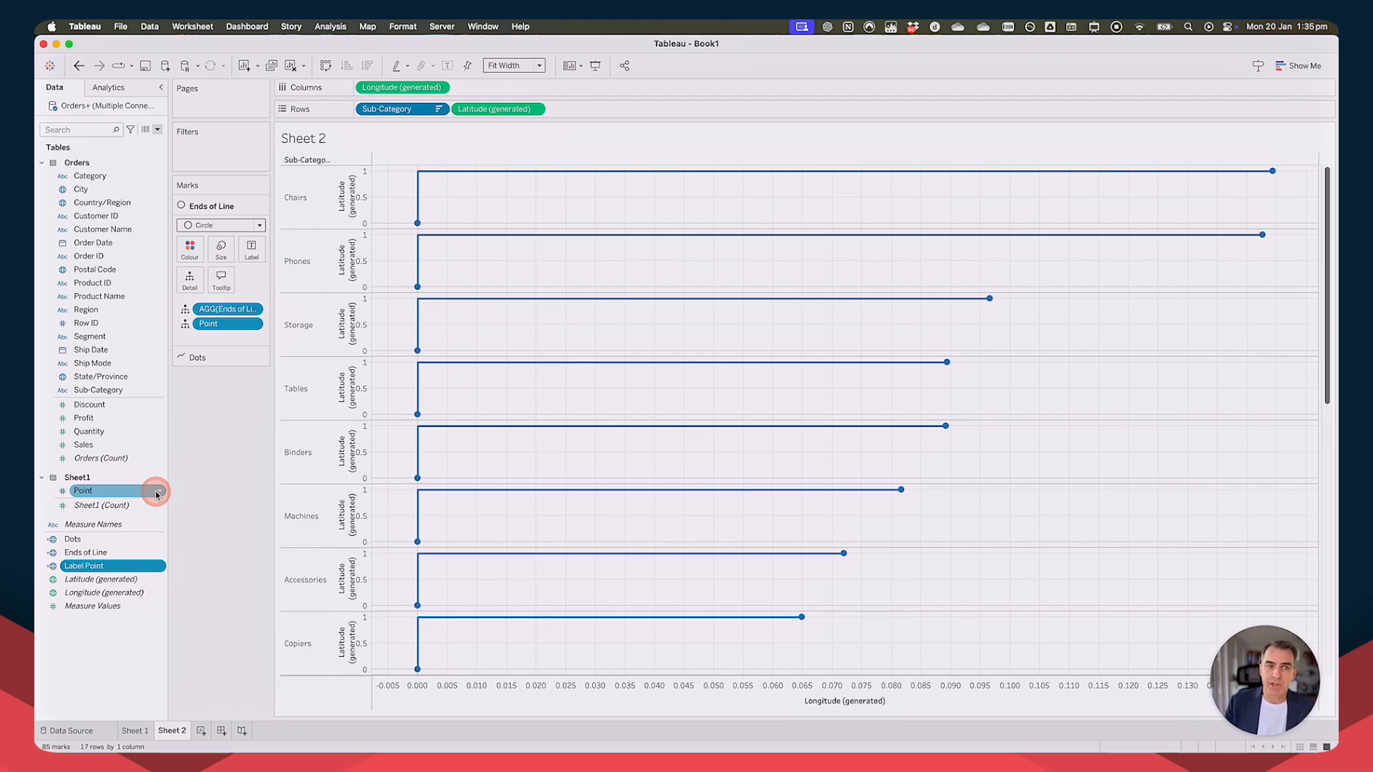
Add Label Point to the view as a new marks layer and set its mark type to Circle.
click(97, 569)
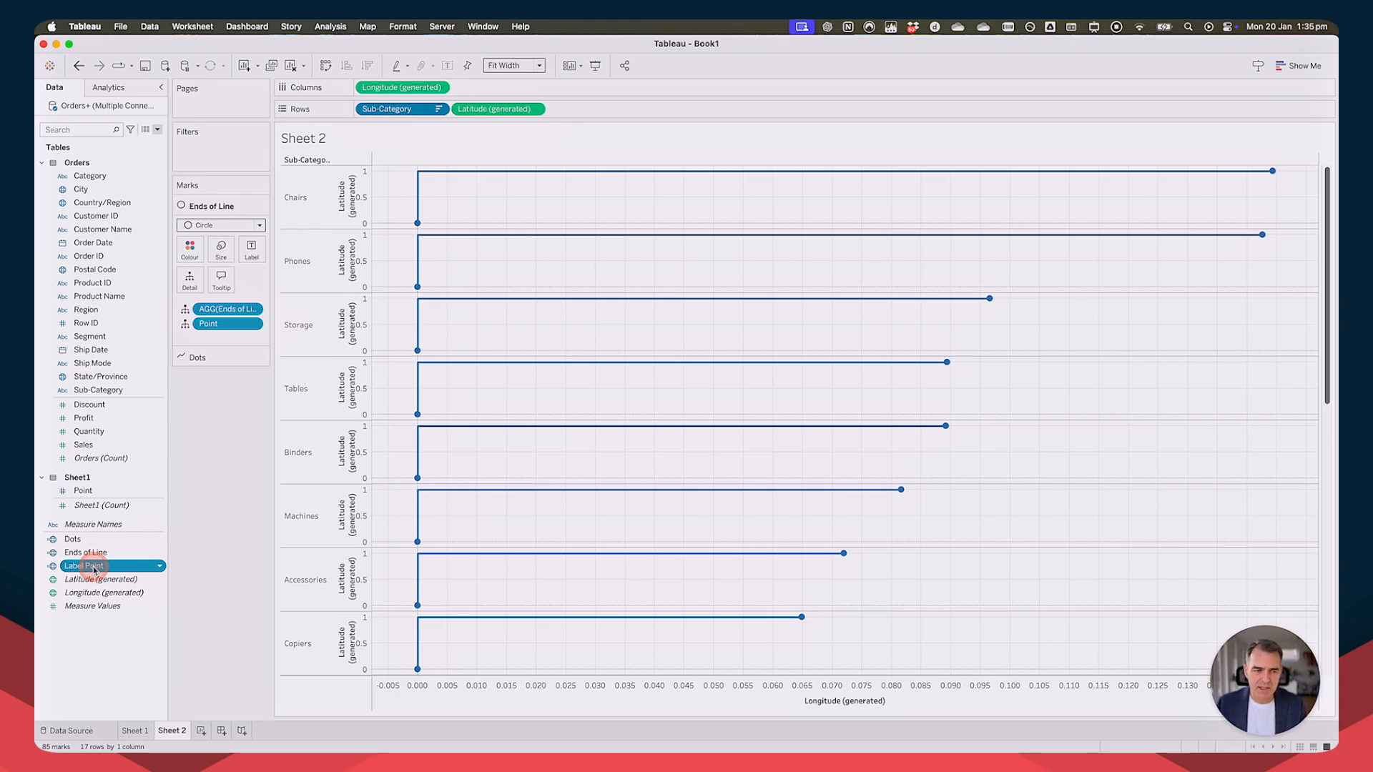
mouse_move(91, 569)
mouse_down()
mouse_move(393, 209)
mouse_move(365, 179)
mouse_move(394, 174)
mouse_up()
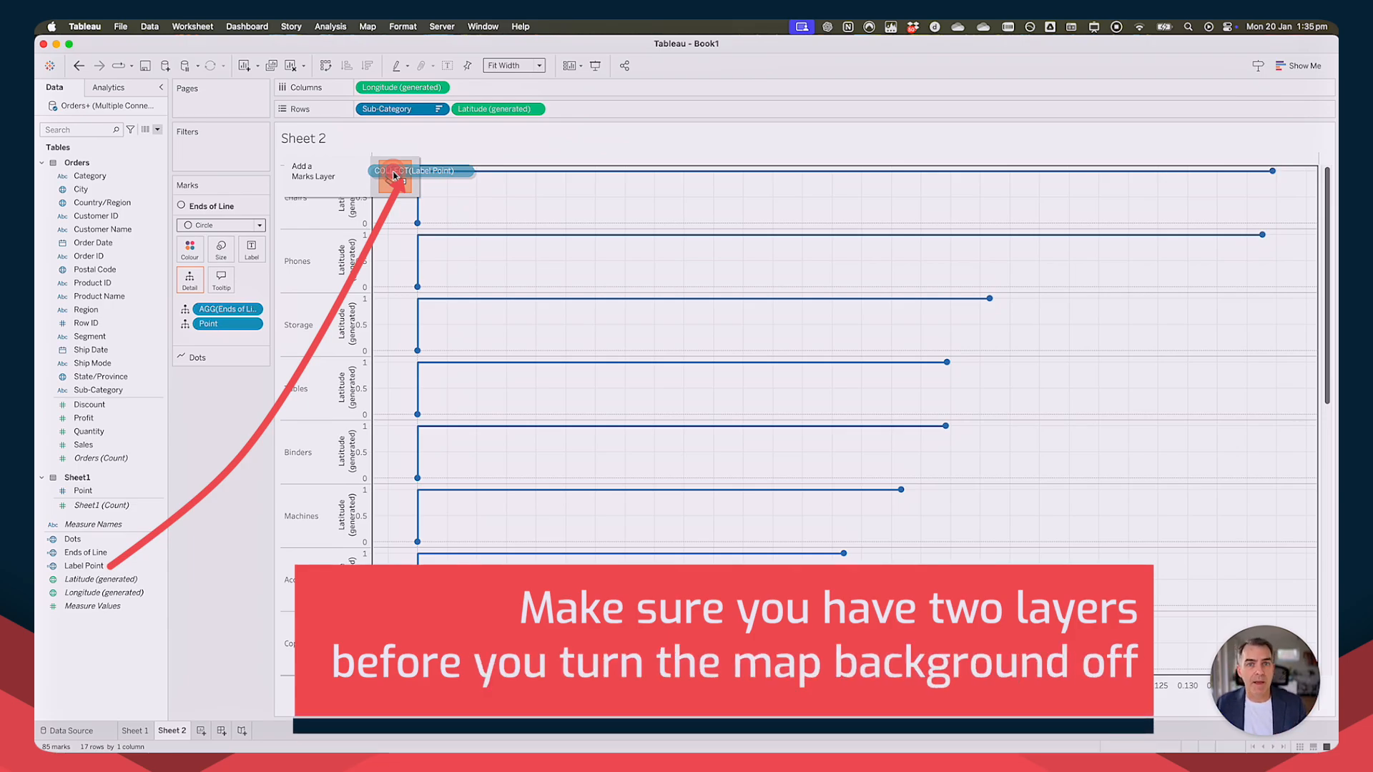
drag(394, 175, 399, 175)
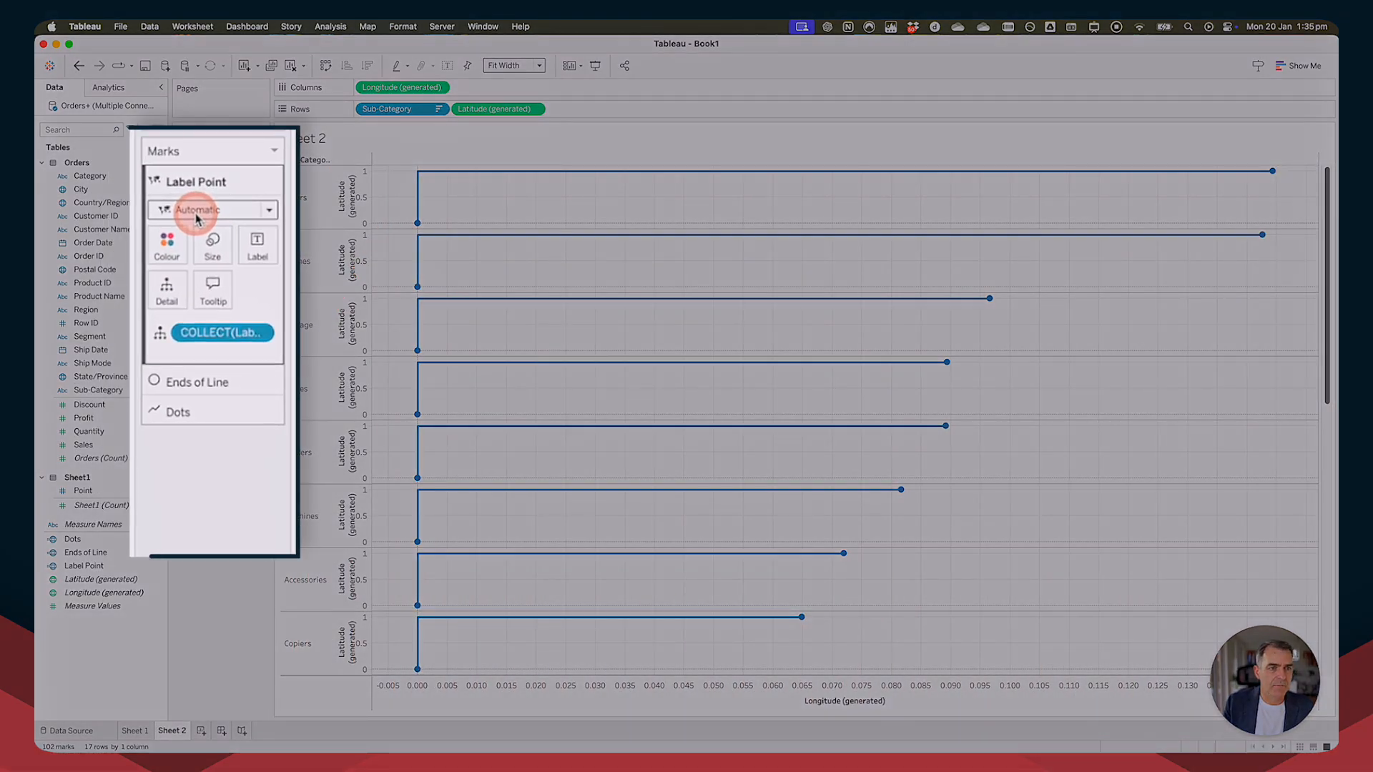
click(197, 212)
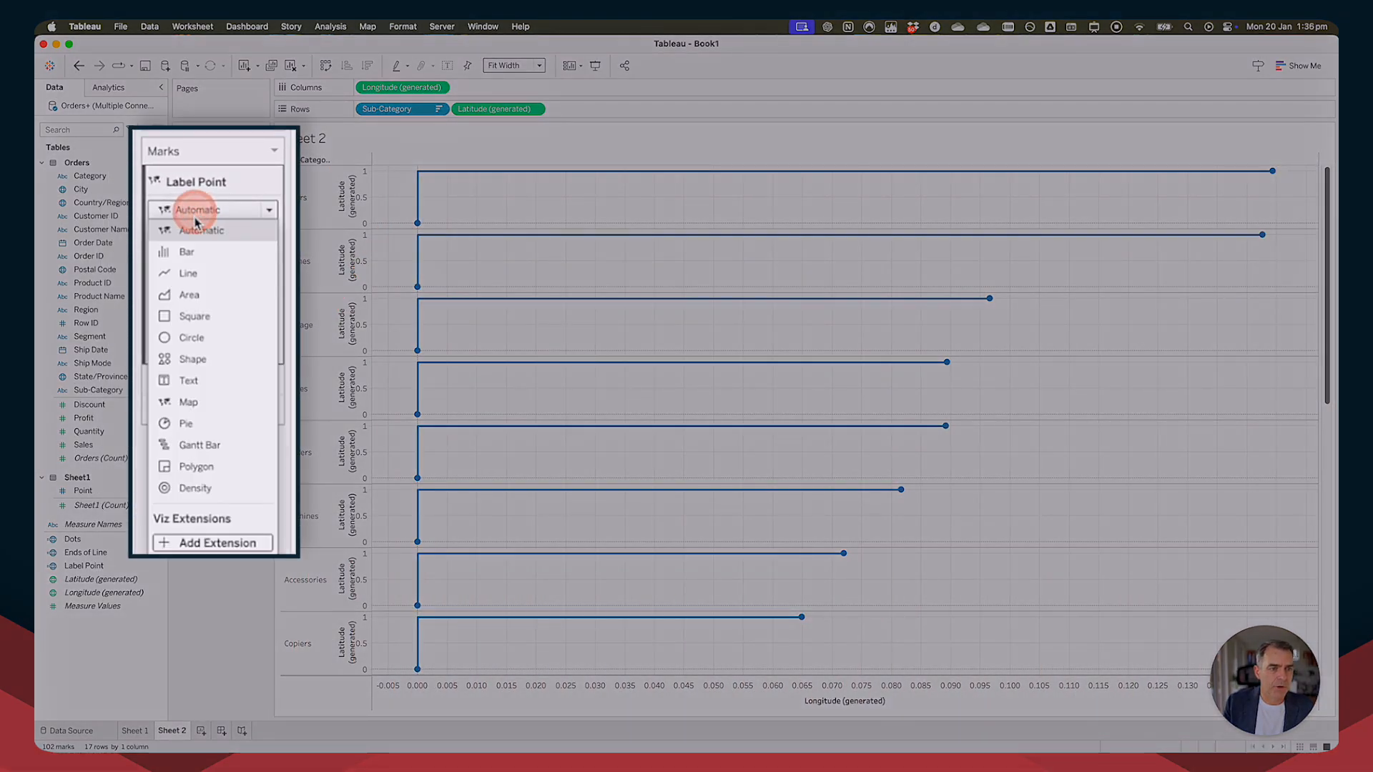
click(192, 339)
mouse_move(419, 204)
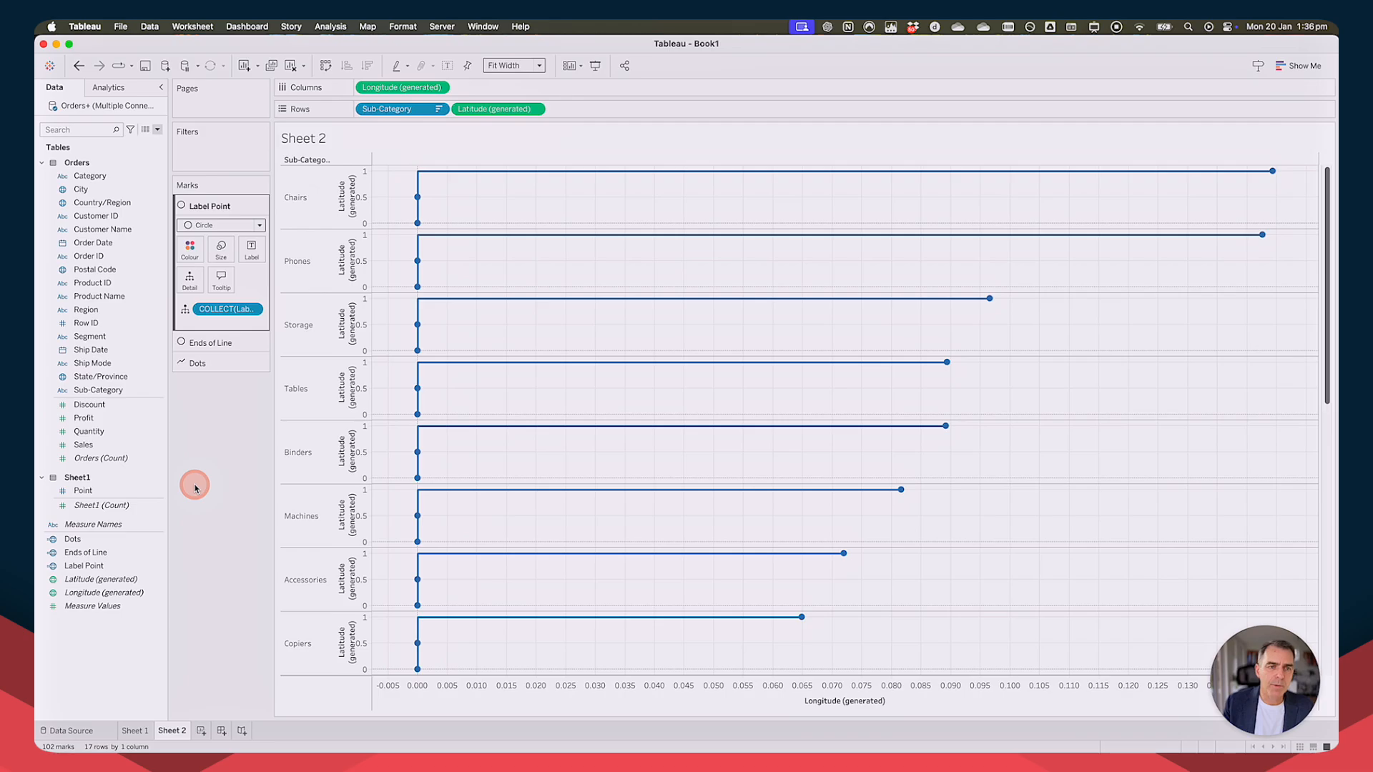
Label the Label Point marks with Sub-Category and Sales.
click(131, 325)
click(93, 490)
click(97, 419)
click(91, 309)
click(95, 379)
mouse_move(98, 390)
mouse_down()
mouse_move(236, 246)
mouse_move(252, 248)
mouse_up()
drag(83, 444, 249, 251)
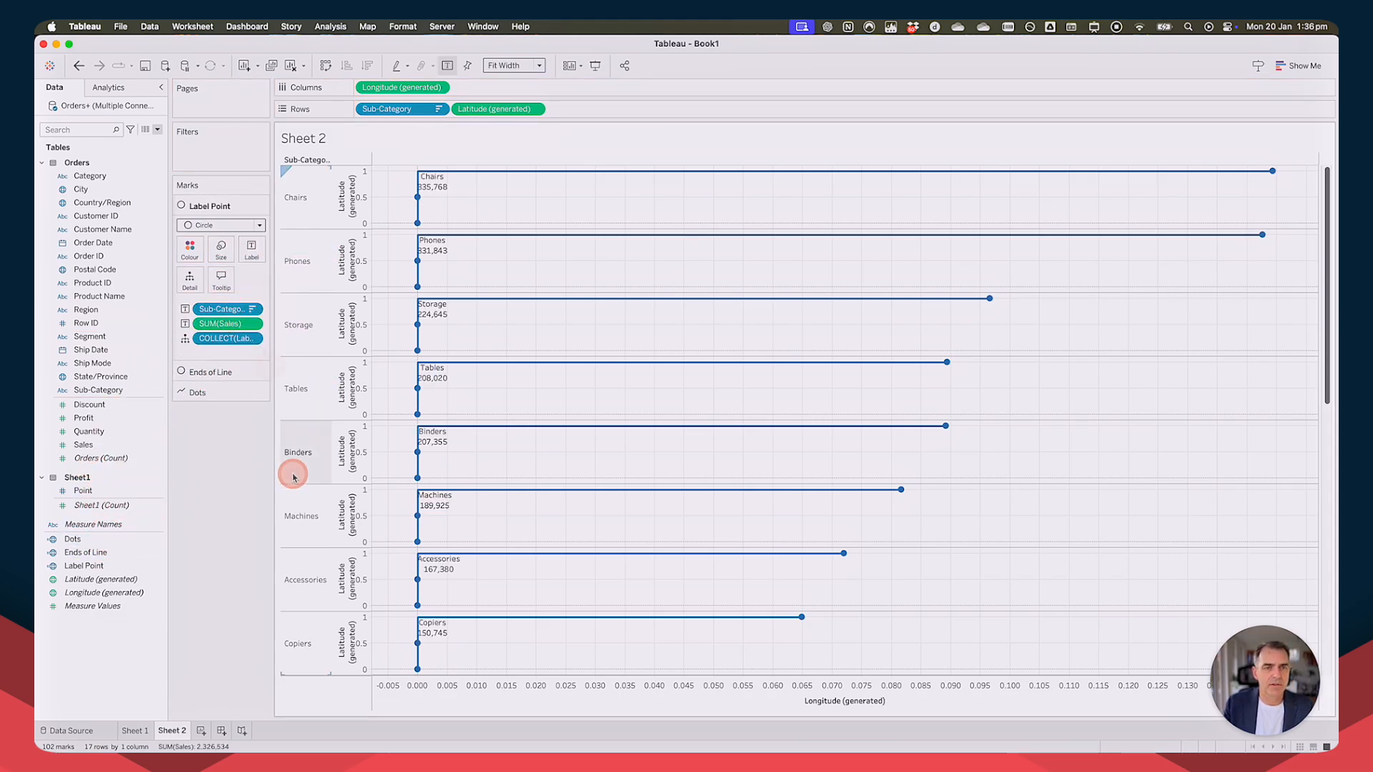
Edit the Label Point label text so that Sub-Category stands on the line above SUM(Sales).
click(254, 250)
click(361, 308)
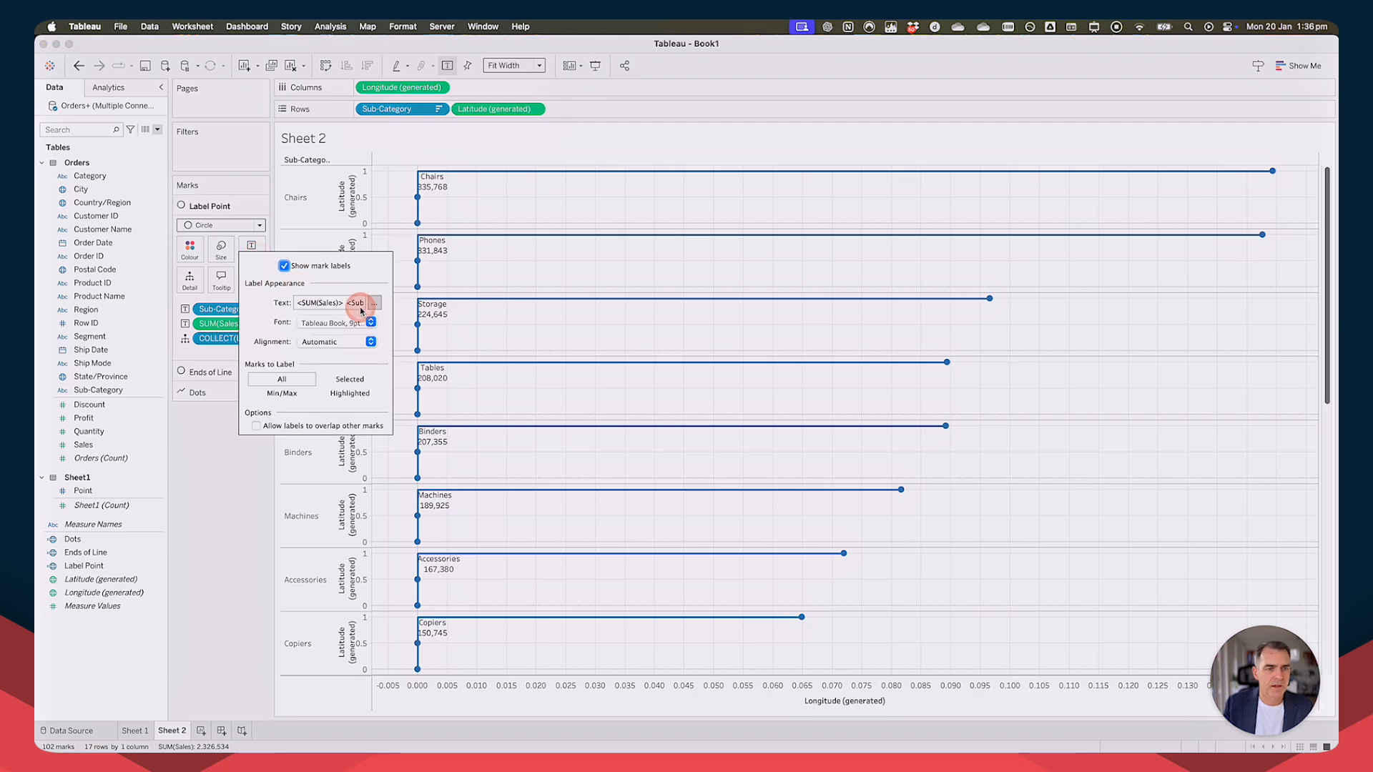
click(373, 304)
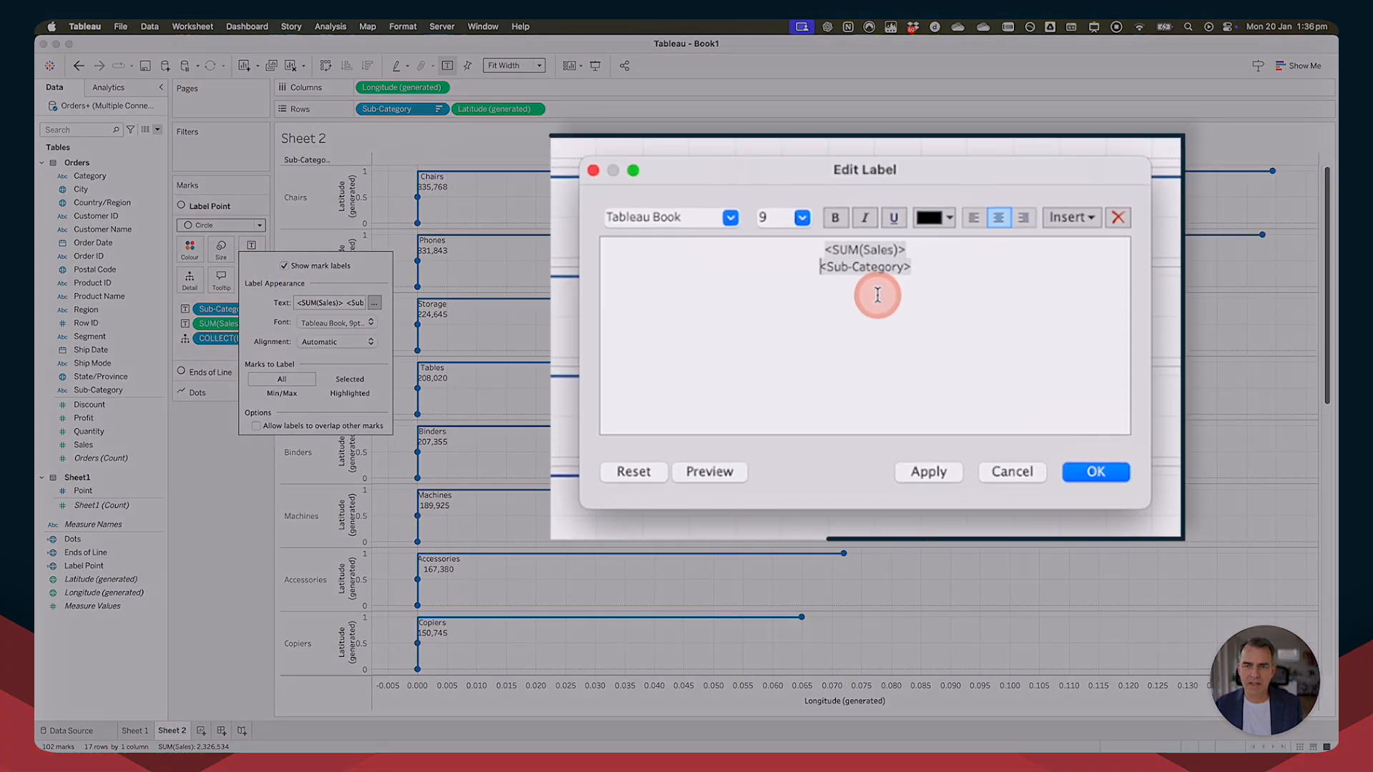
triple_click(864, 311)
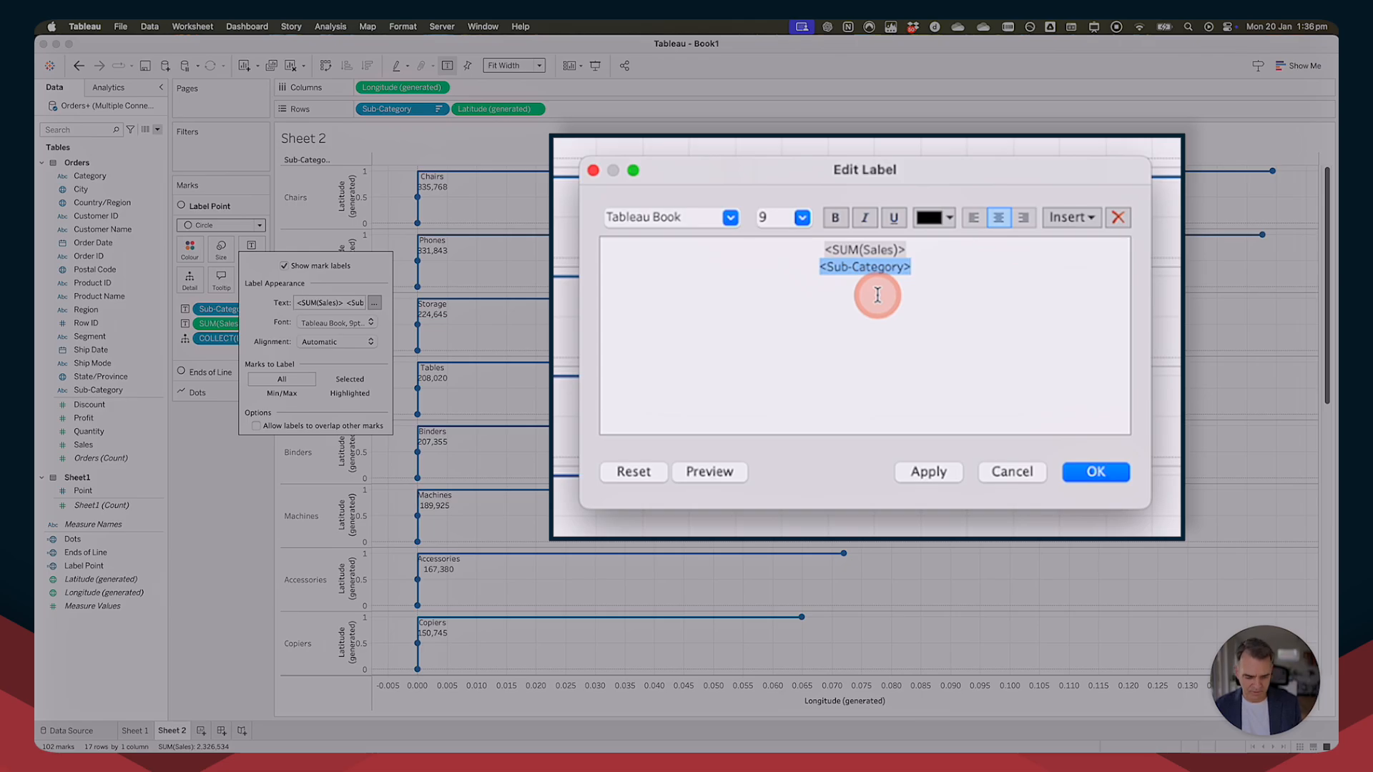
key(super+x)
key(super+Up)
key(super+v)
key(Return)
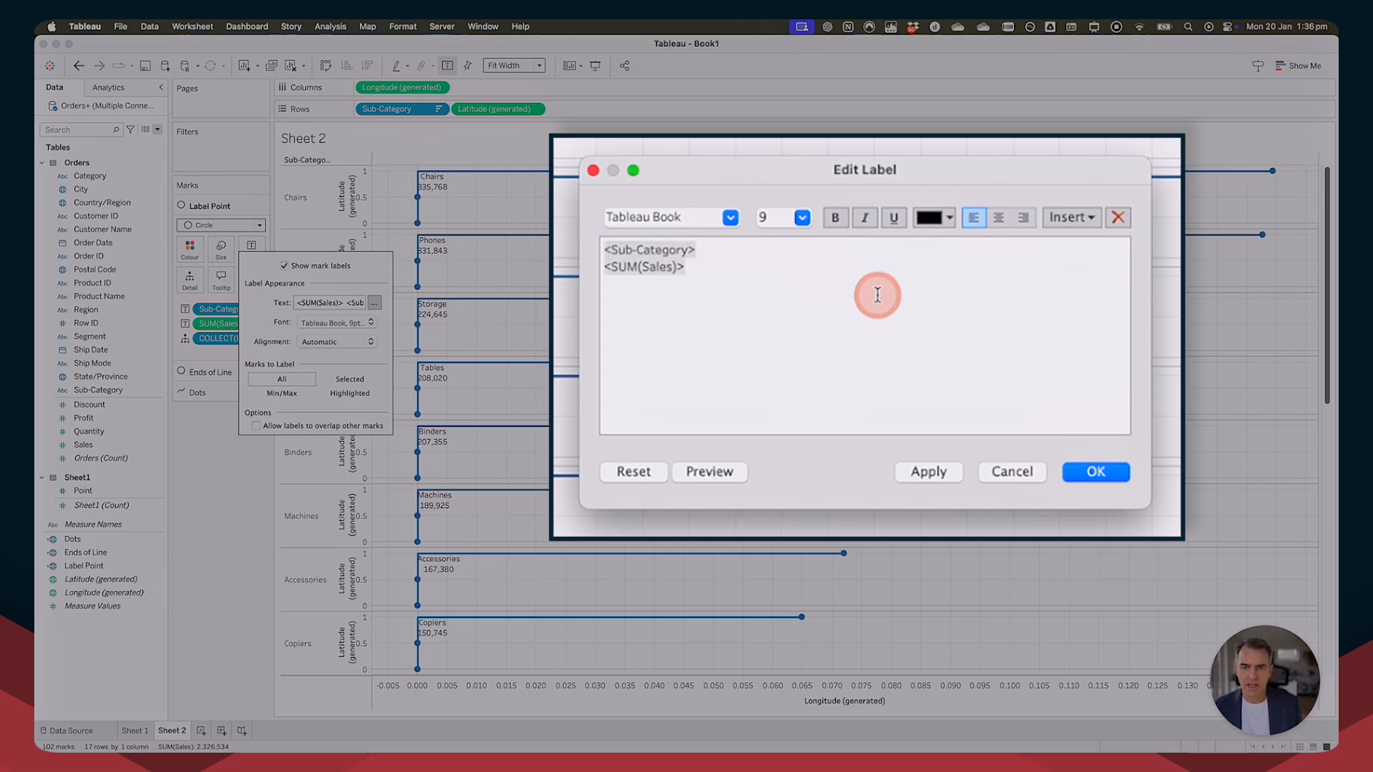
Make the label text bold, set the SUM(Sales) line to font size 11, and save the label.
key(super+a)
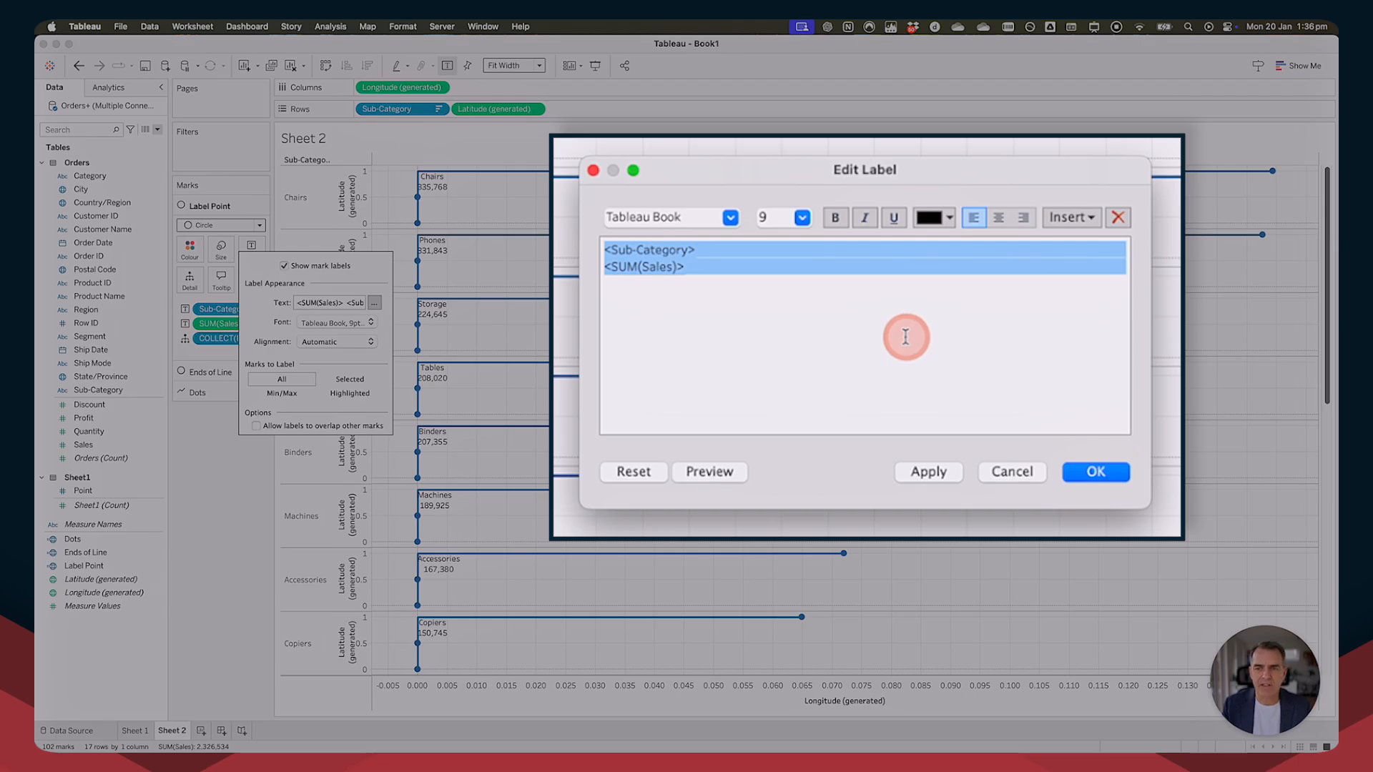
click(835, 217)
double_click(641, 270)
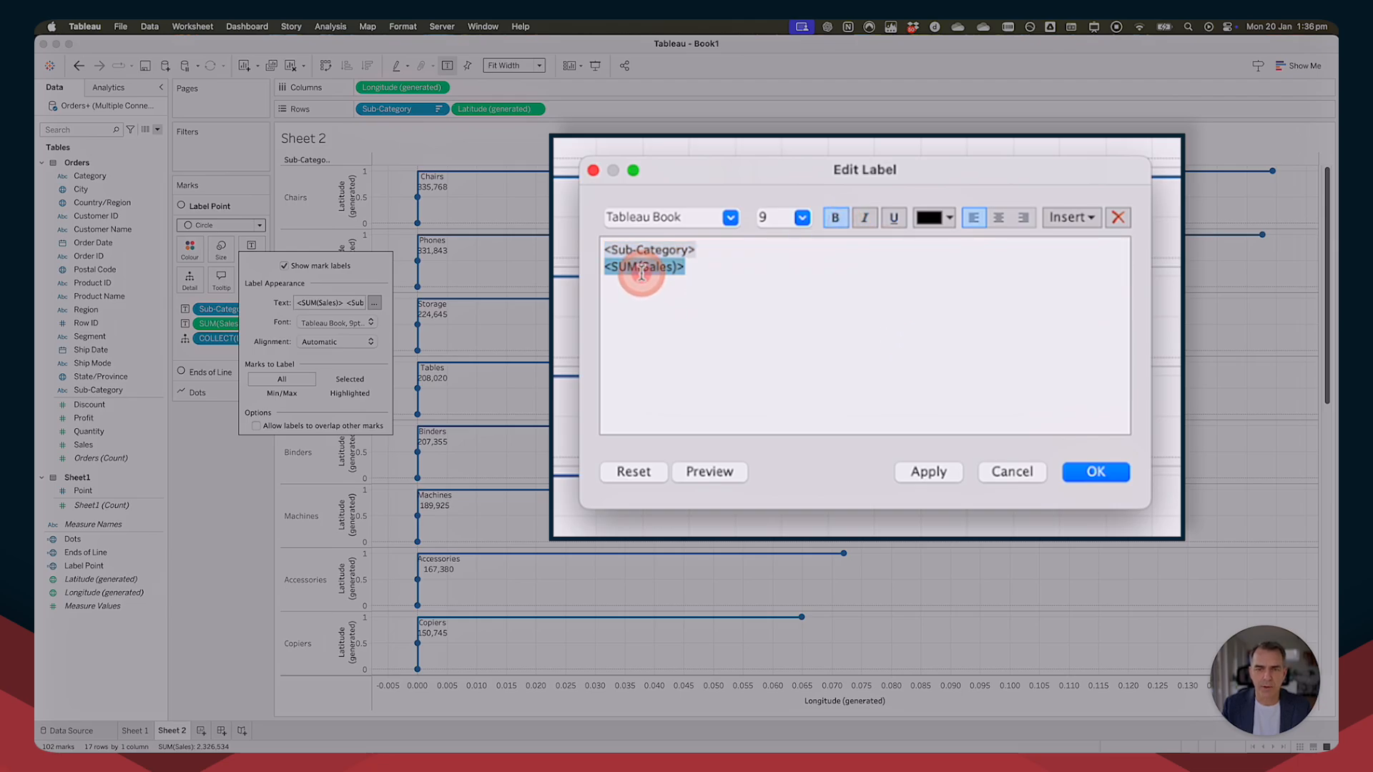
click(803, 217)
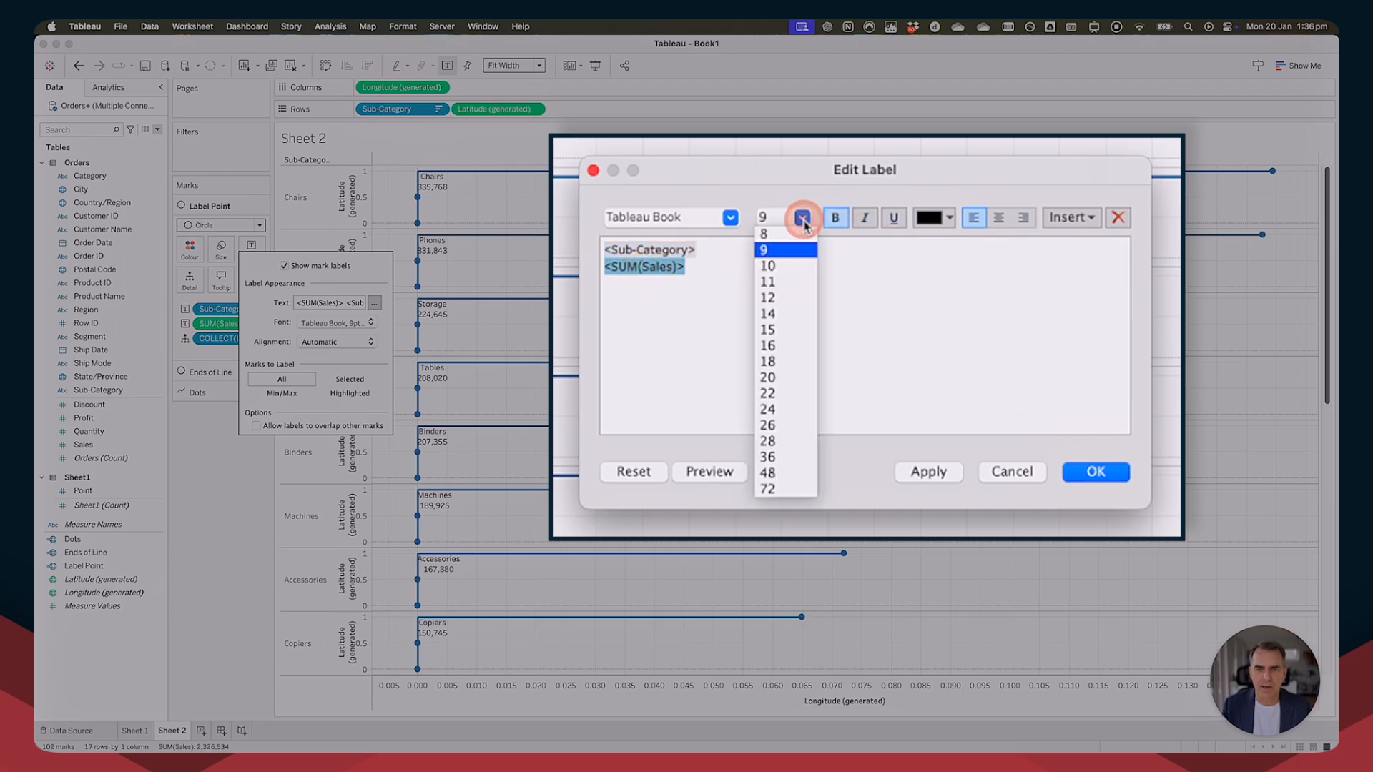
click(786, 283)
click(1090, 473)
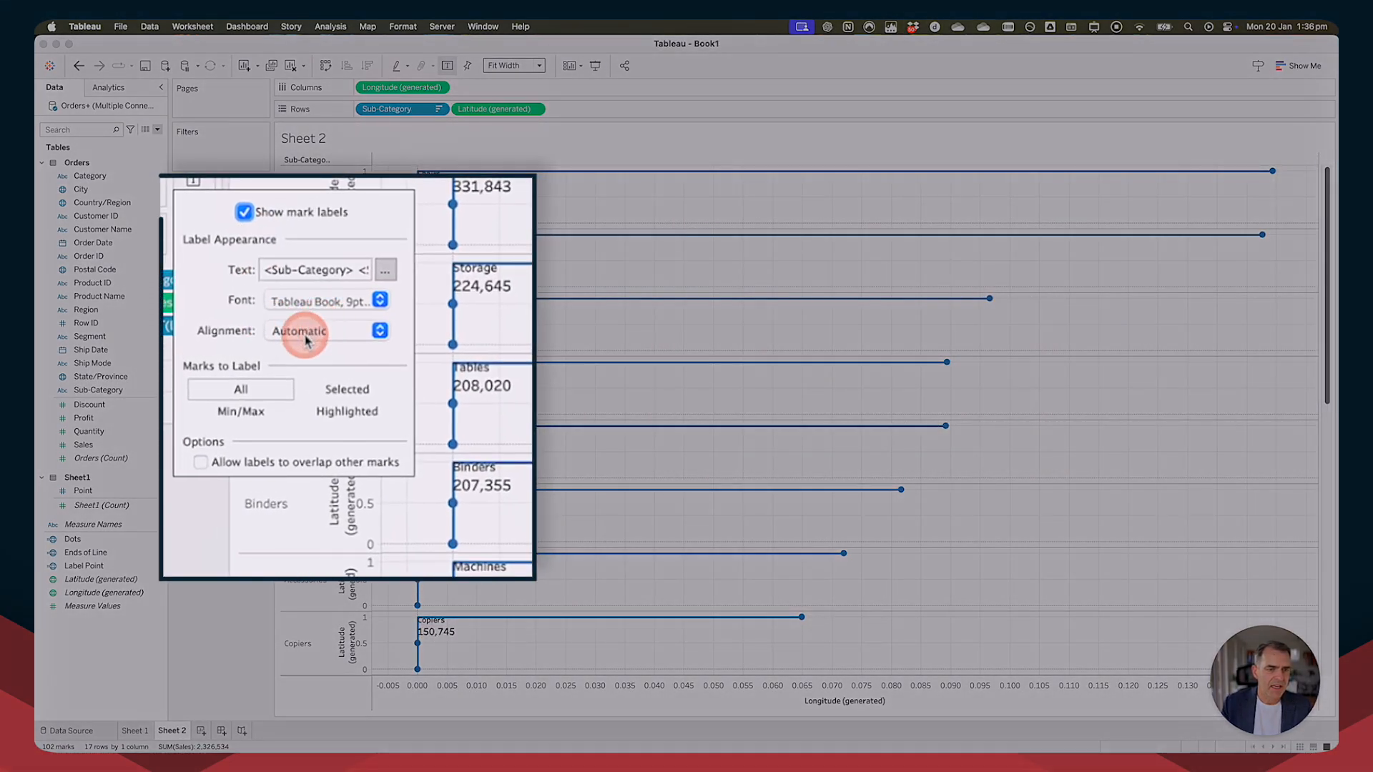
Align the Label Point labels to the right horizontally and to the middle vertically.
click(324, 341)
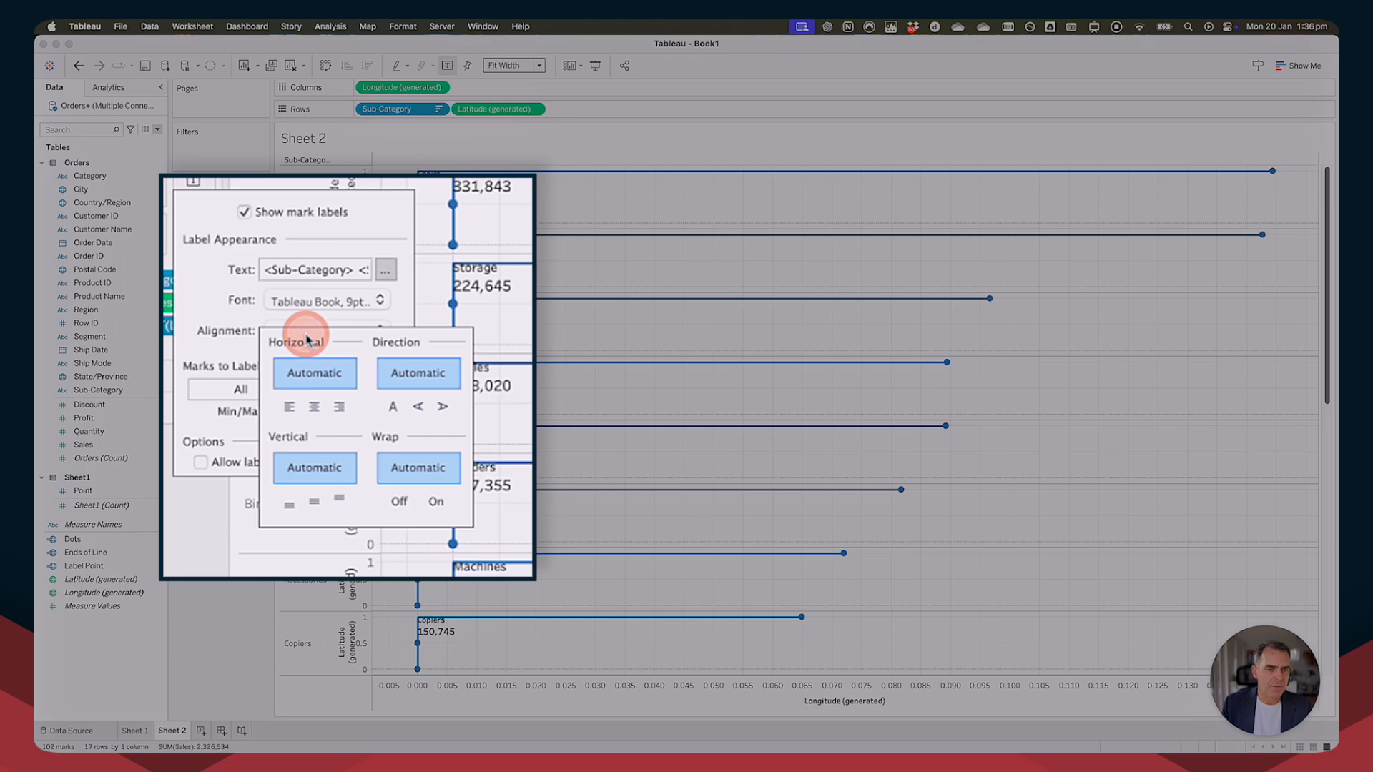
click(337, 408)
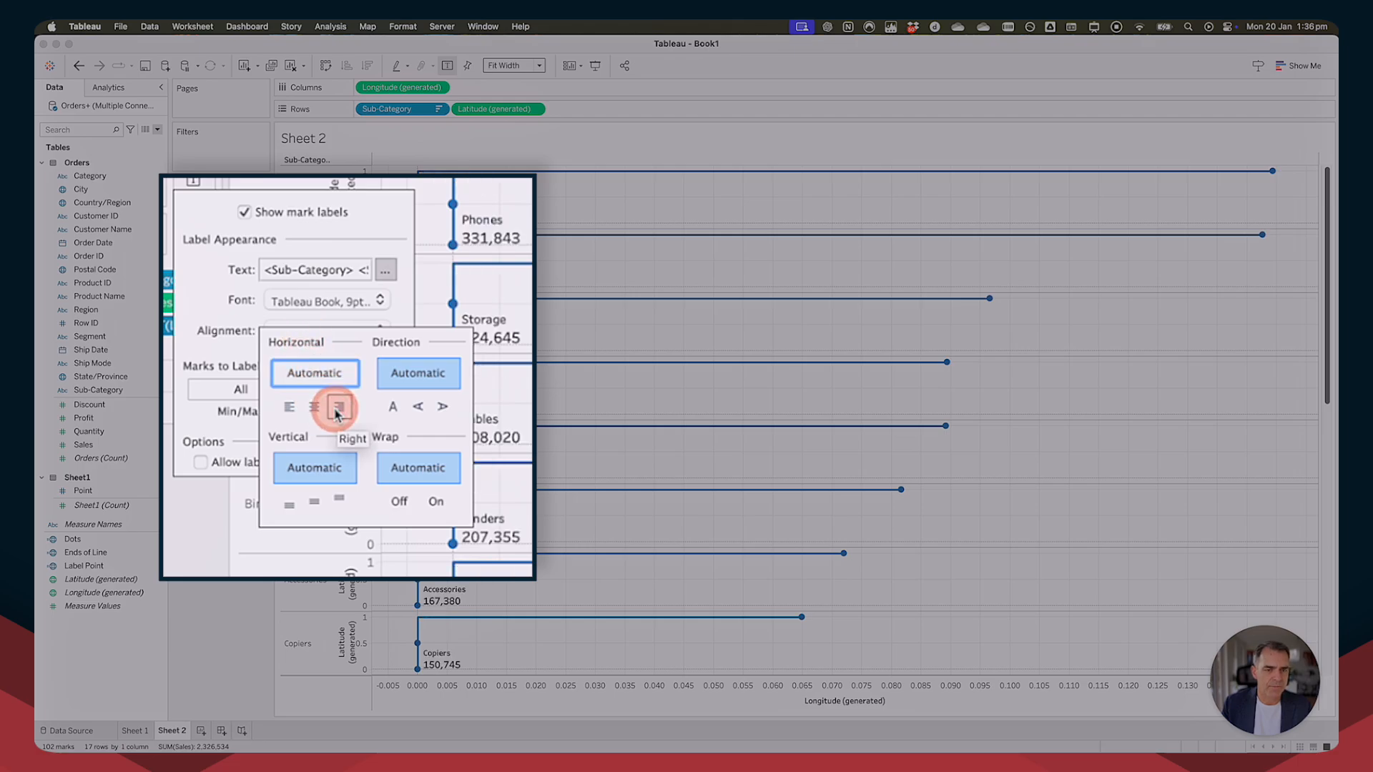
click(316, 504)
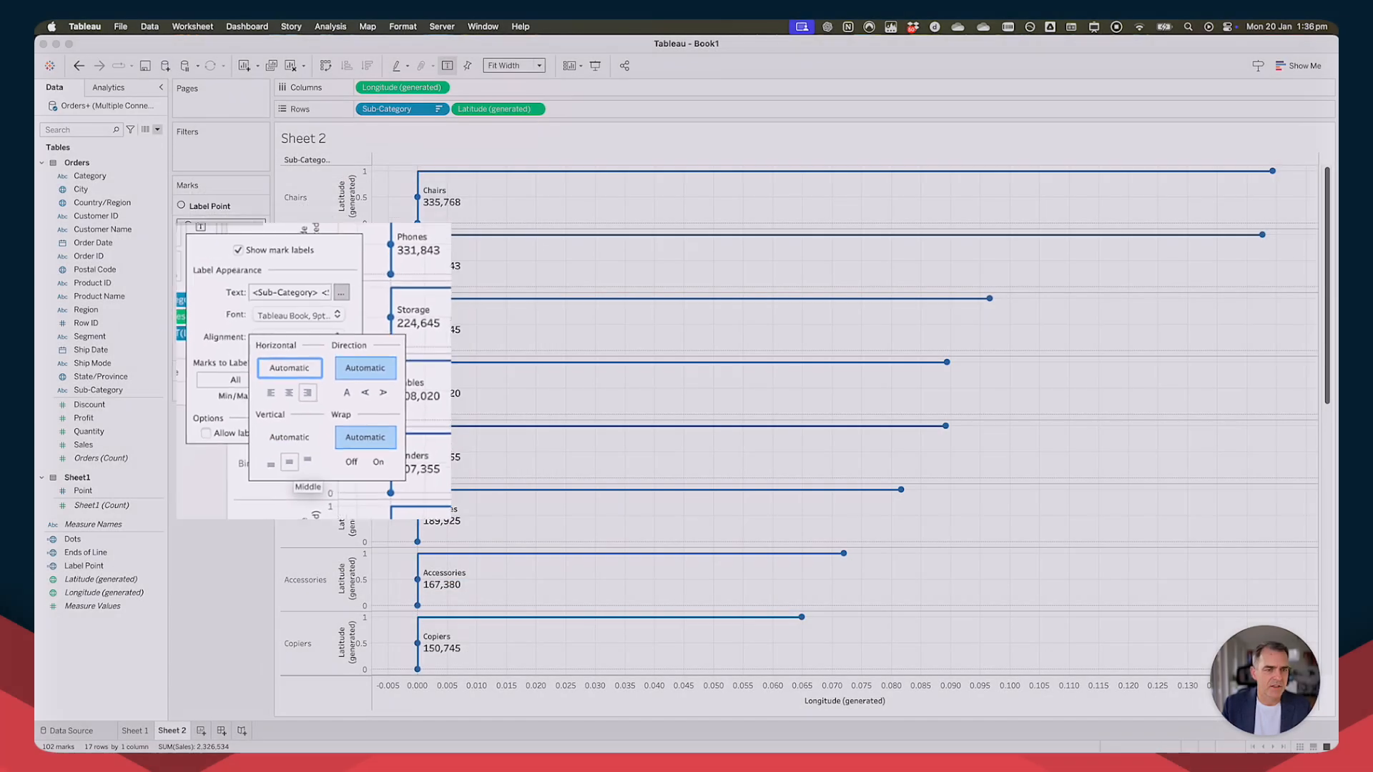
click(208, 431)
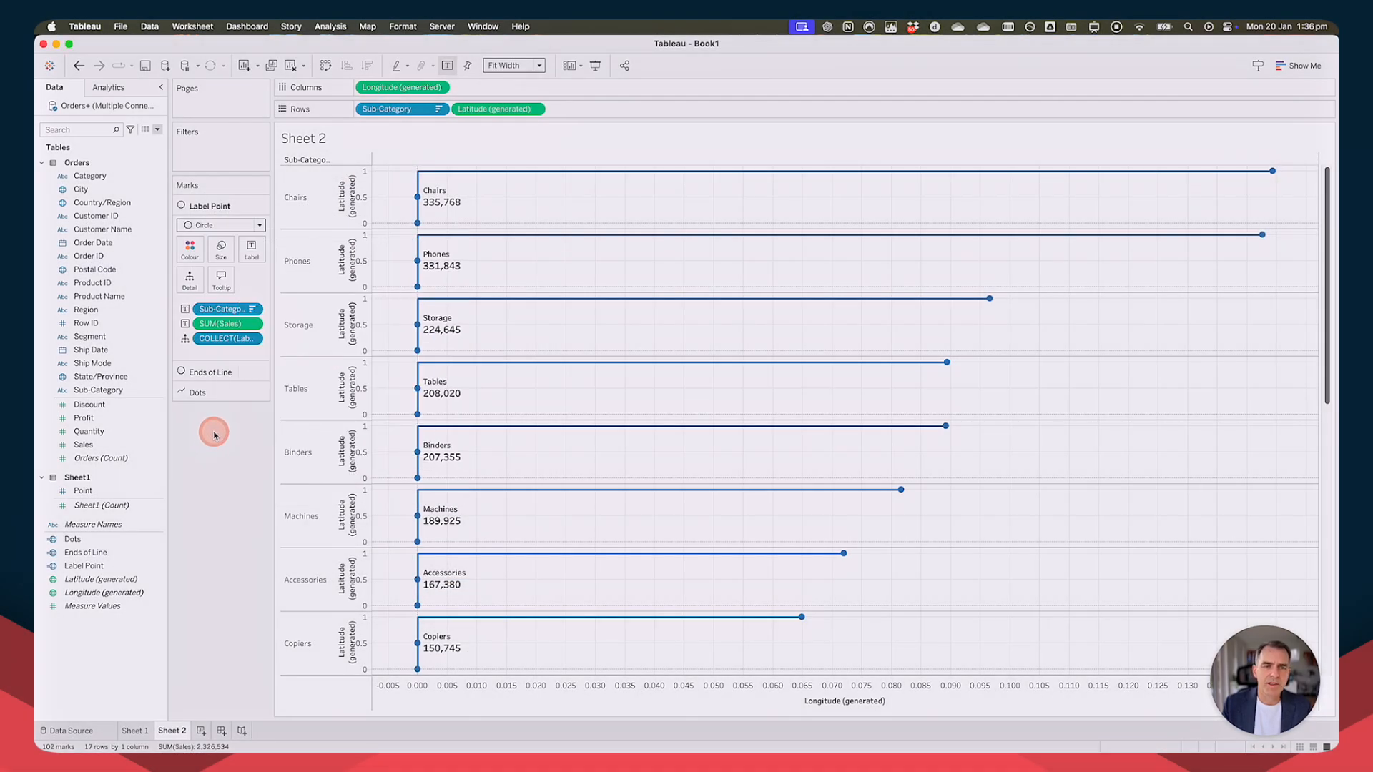
Make the Label Point circles fully transparent by setting their colour opacity to 0%.
click(190, 258)
drag(253, 394, 184, 393)
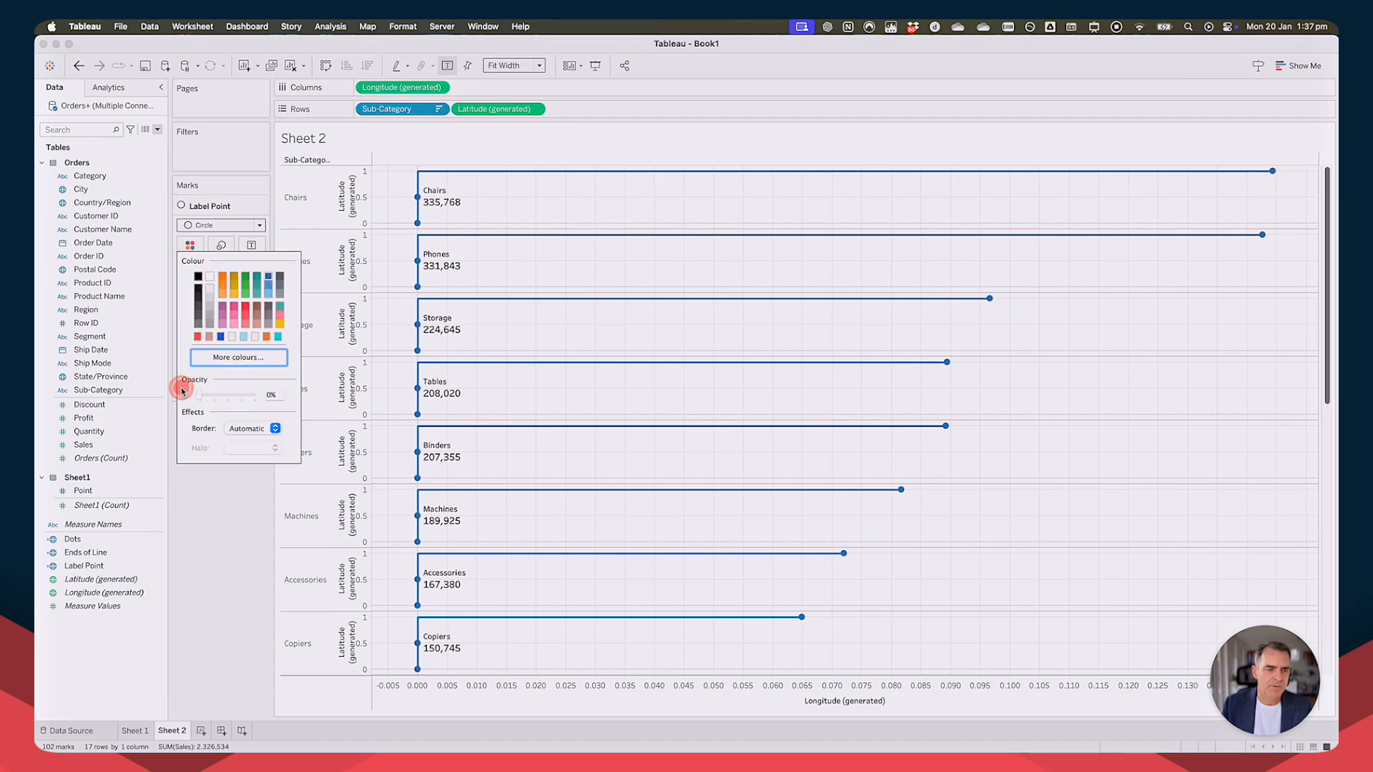
click(234, 523)
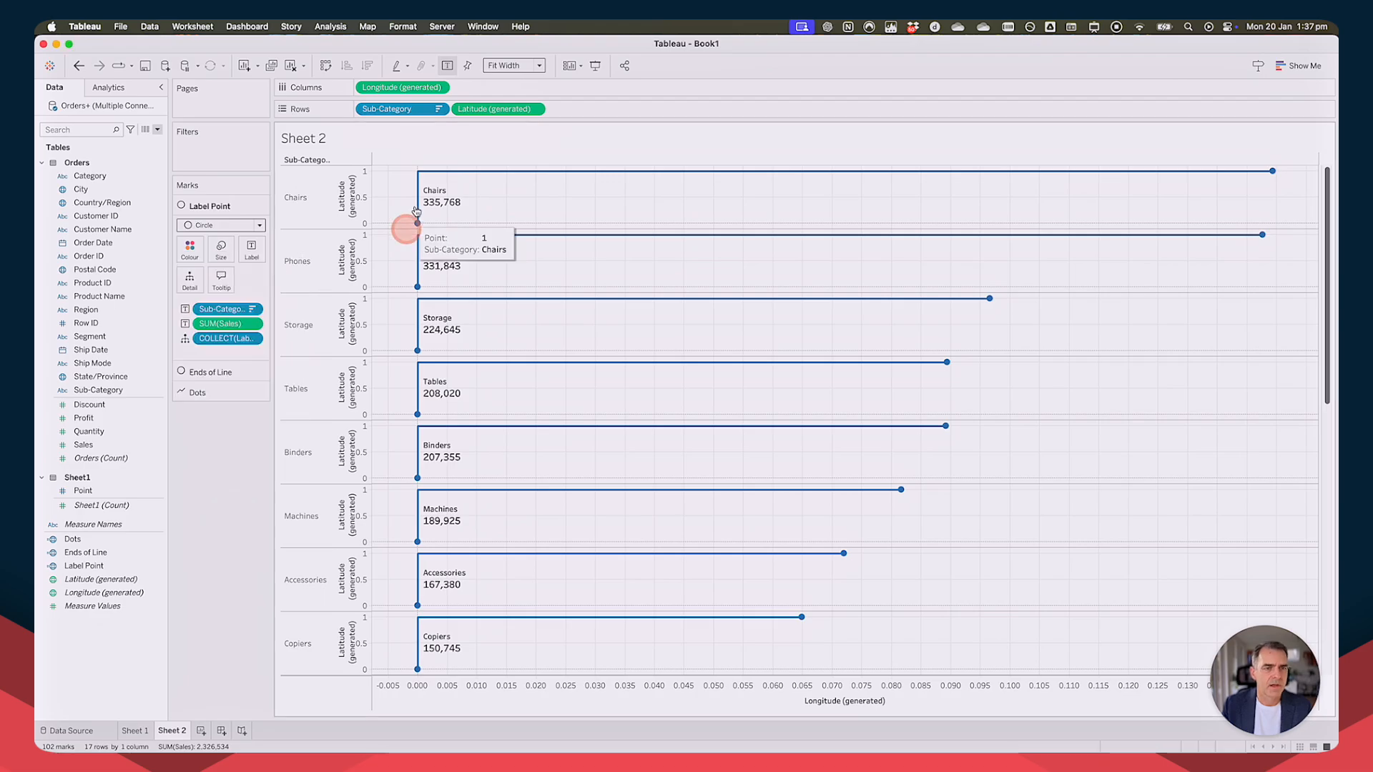
Check whether the transparent Chairs label mark can still be selected, and disable selection for the Label Point layer.
click(418, 197)
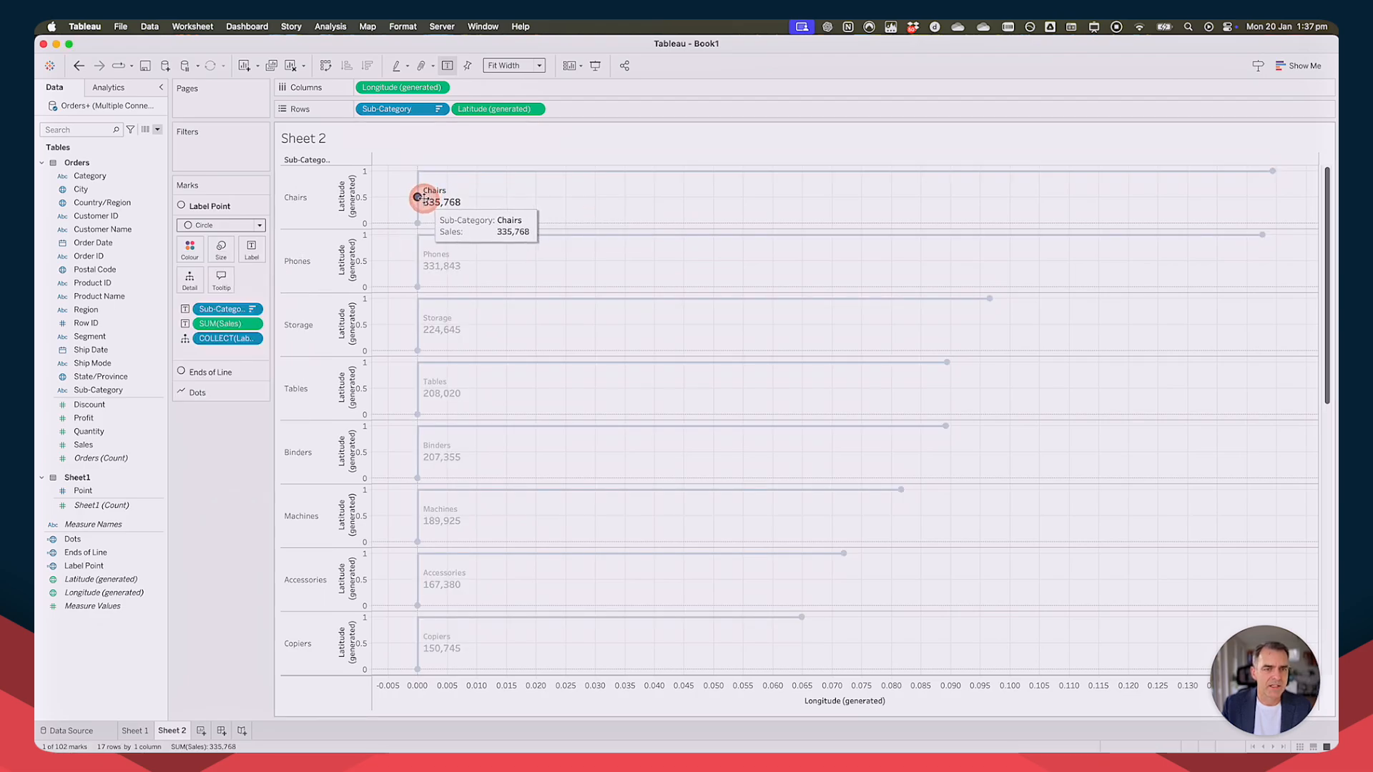
click(493, 200)
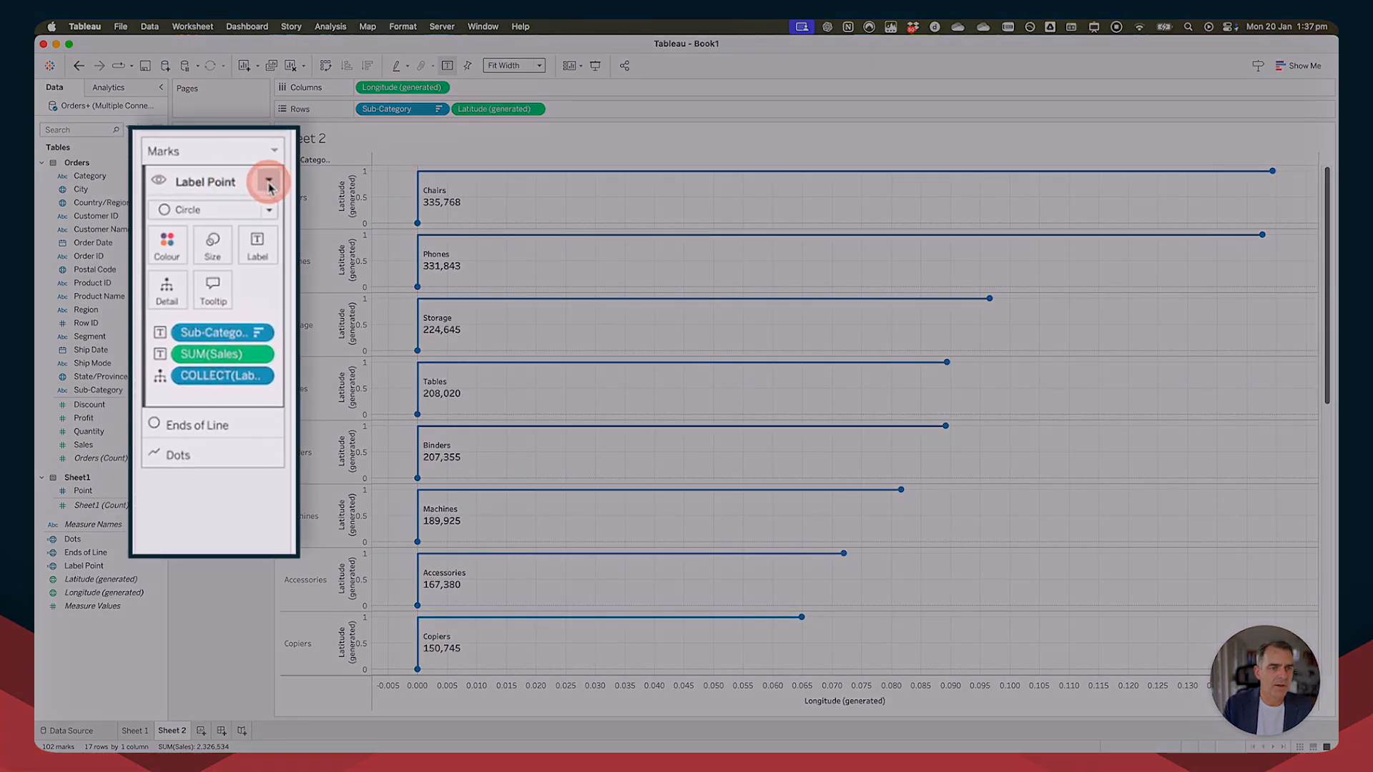
click(269, 183)
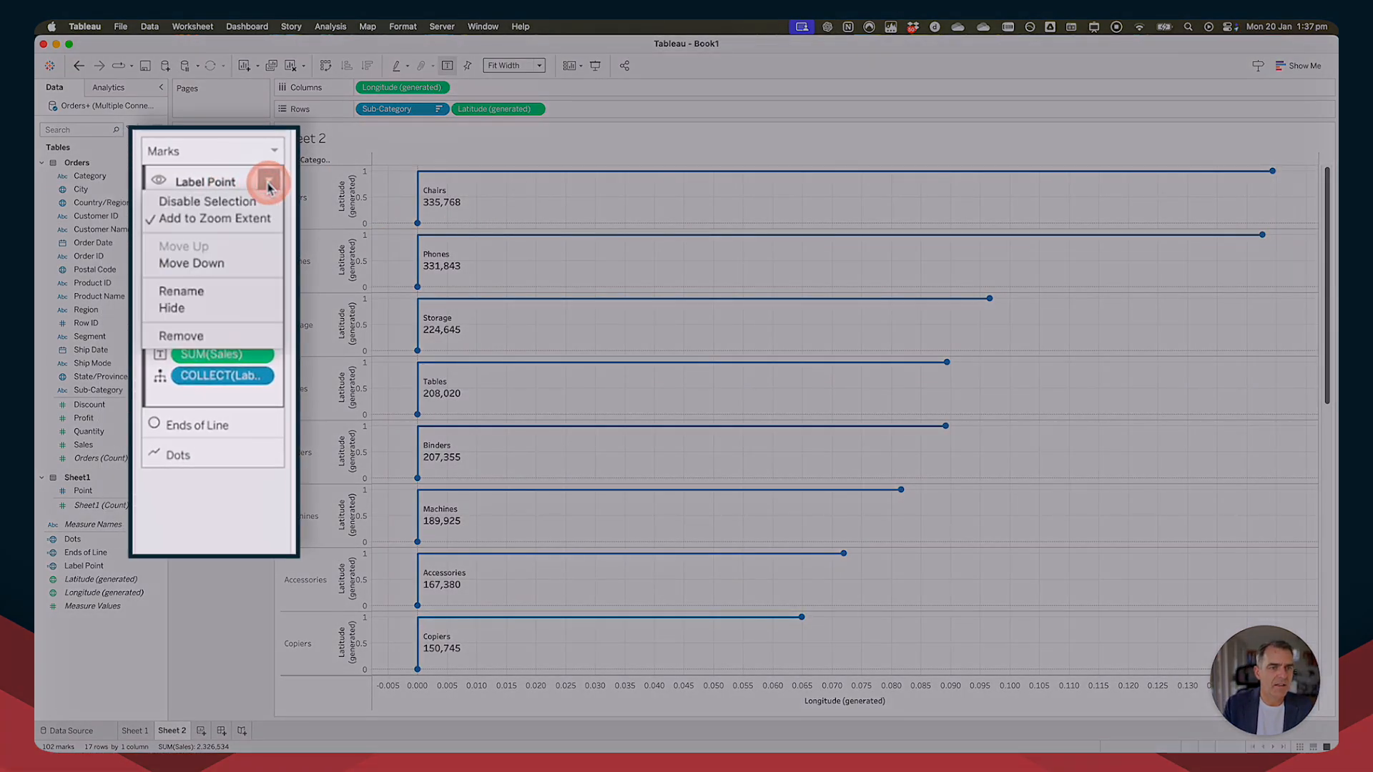
click(231, 203)
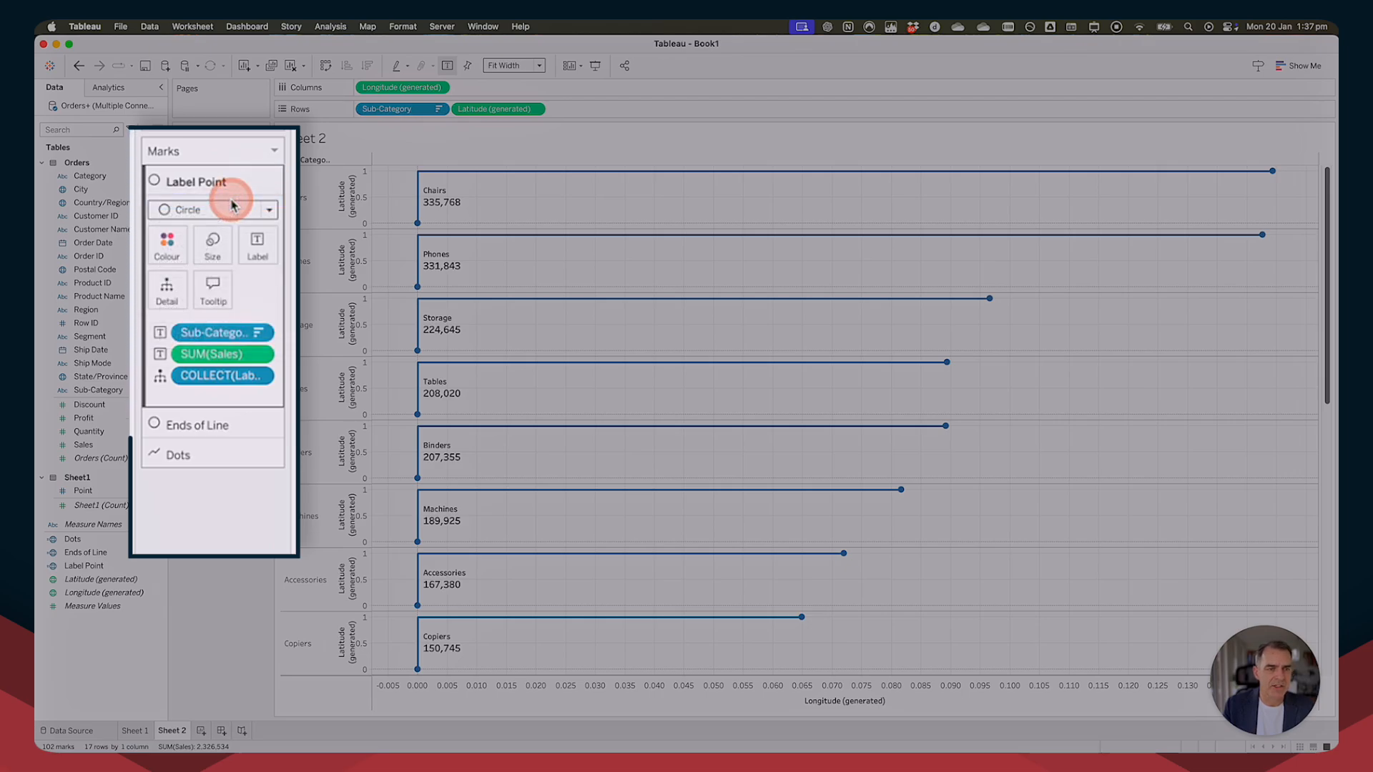
click(438, 203)
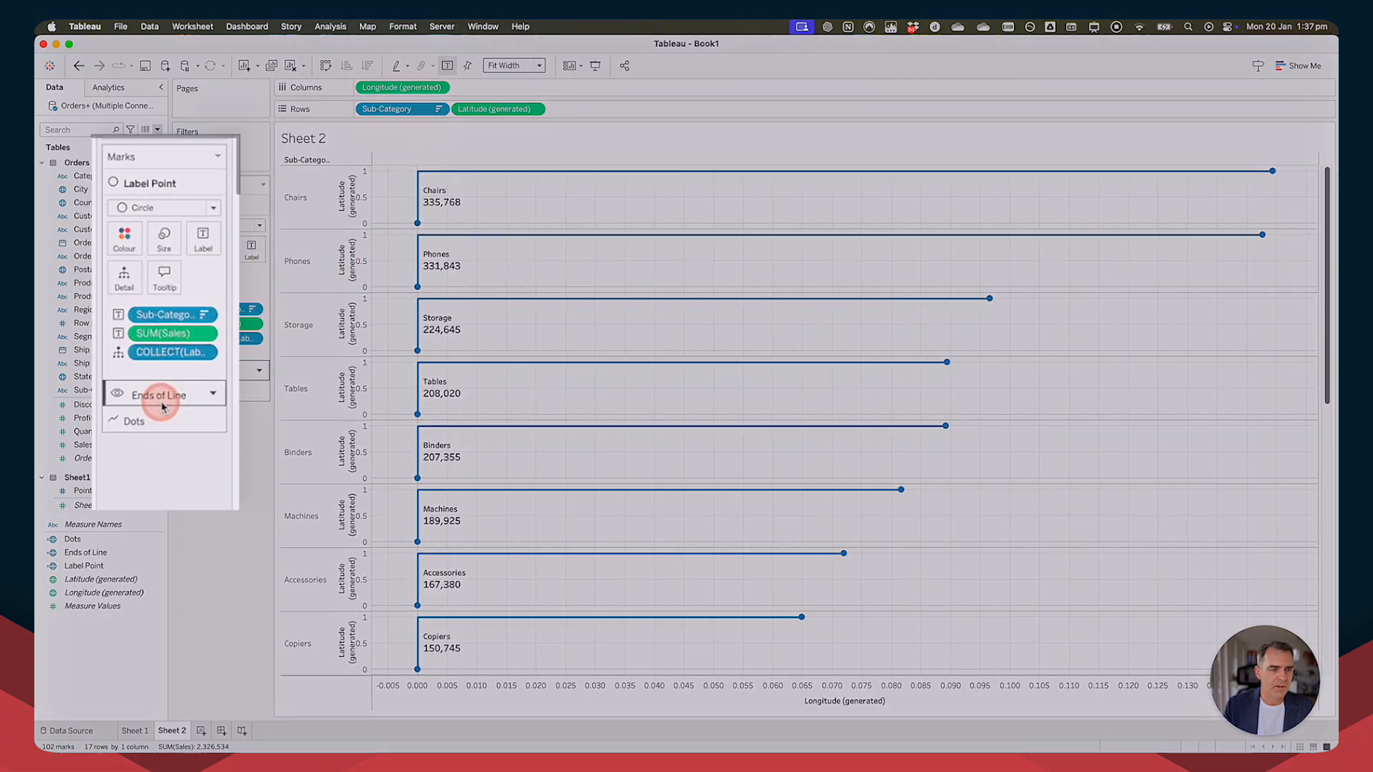
Disable selection for the Ends of Line and Dots layers.
click(211, 372)
click(279, 229)
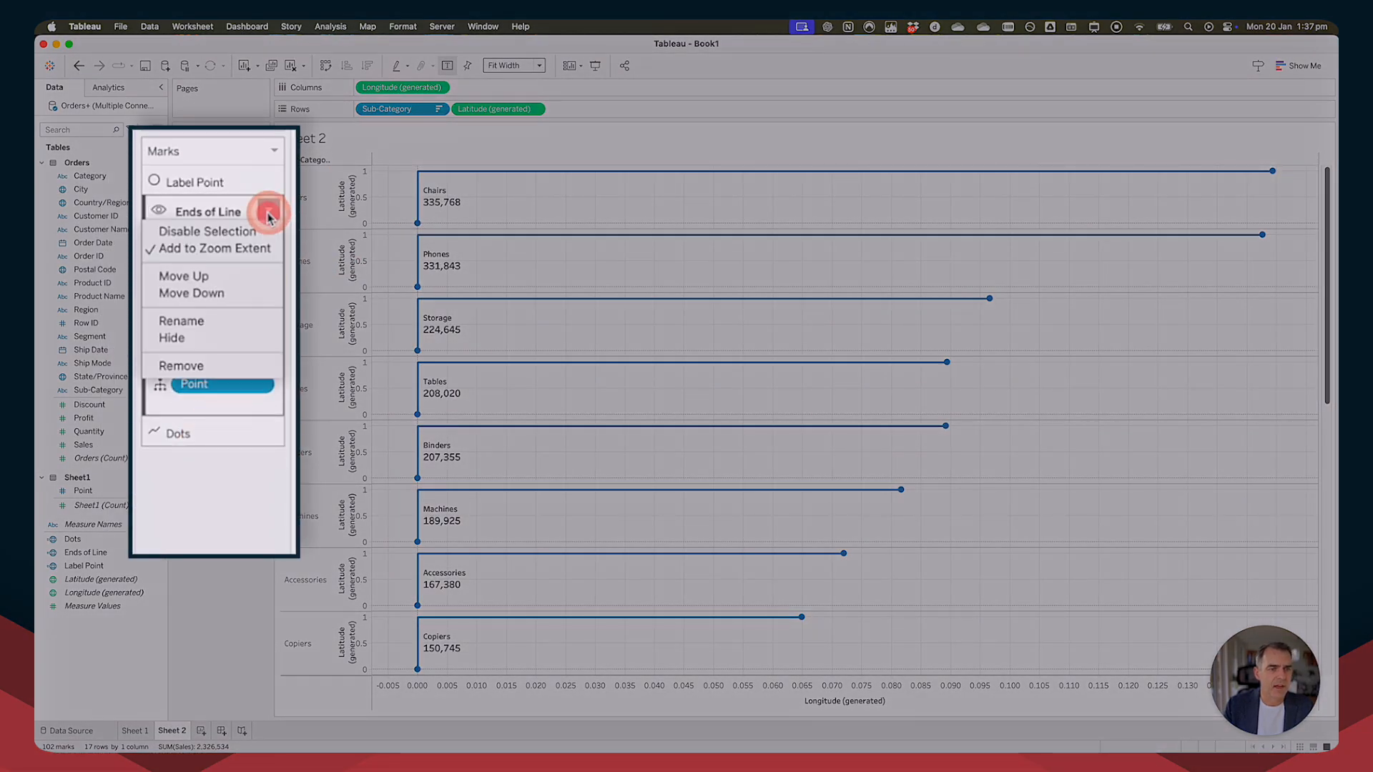
click(243, 227)
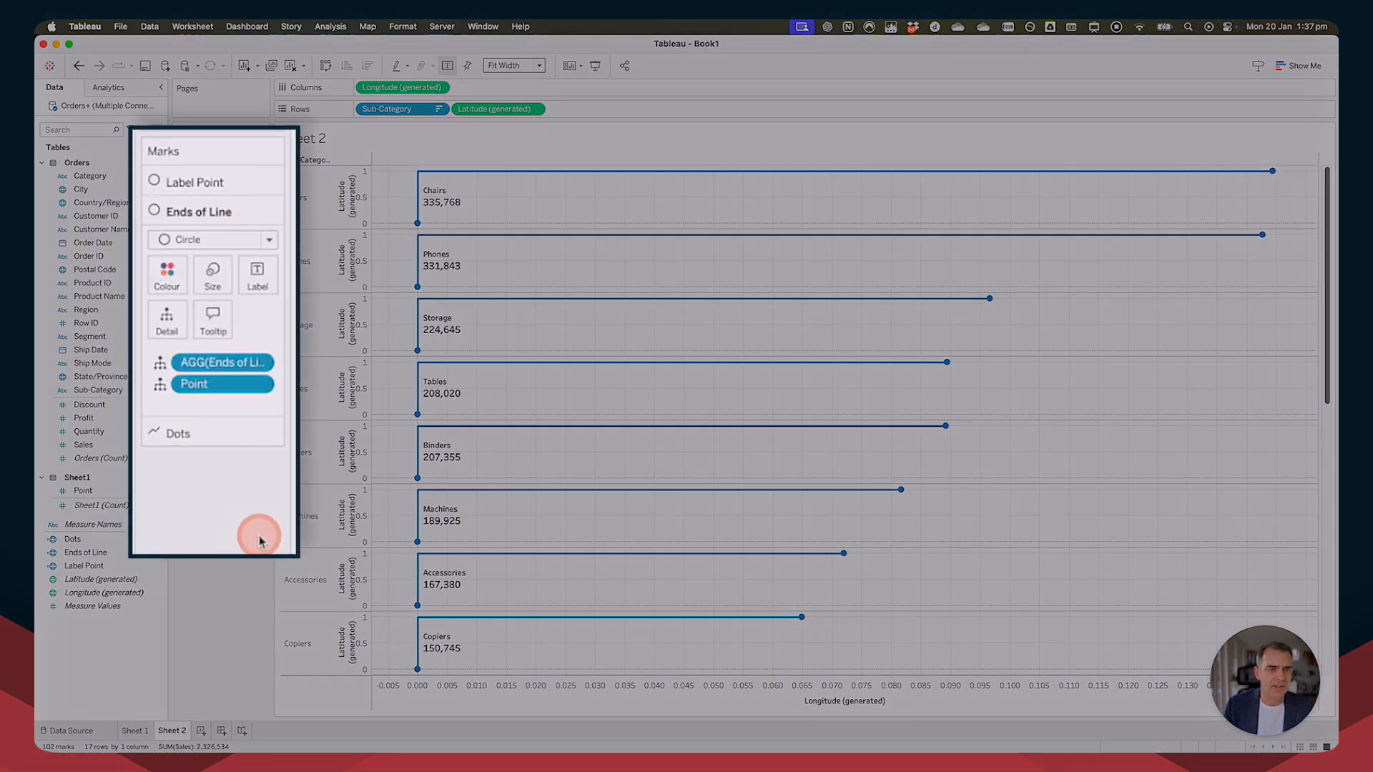
click(211, 435)
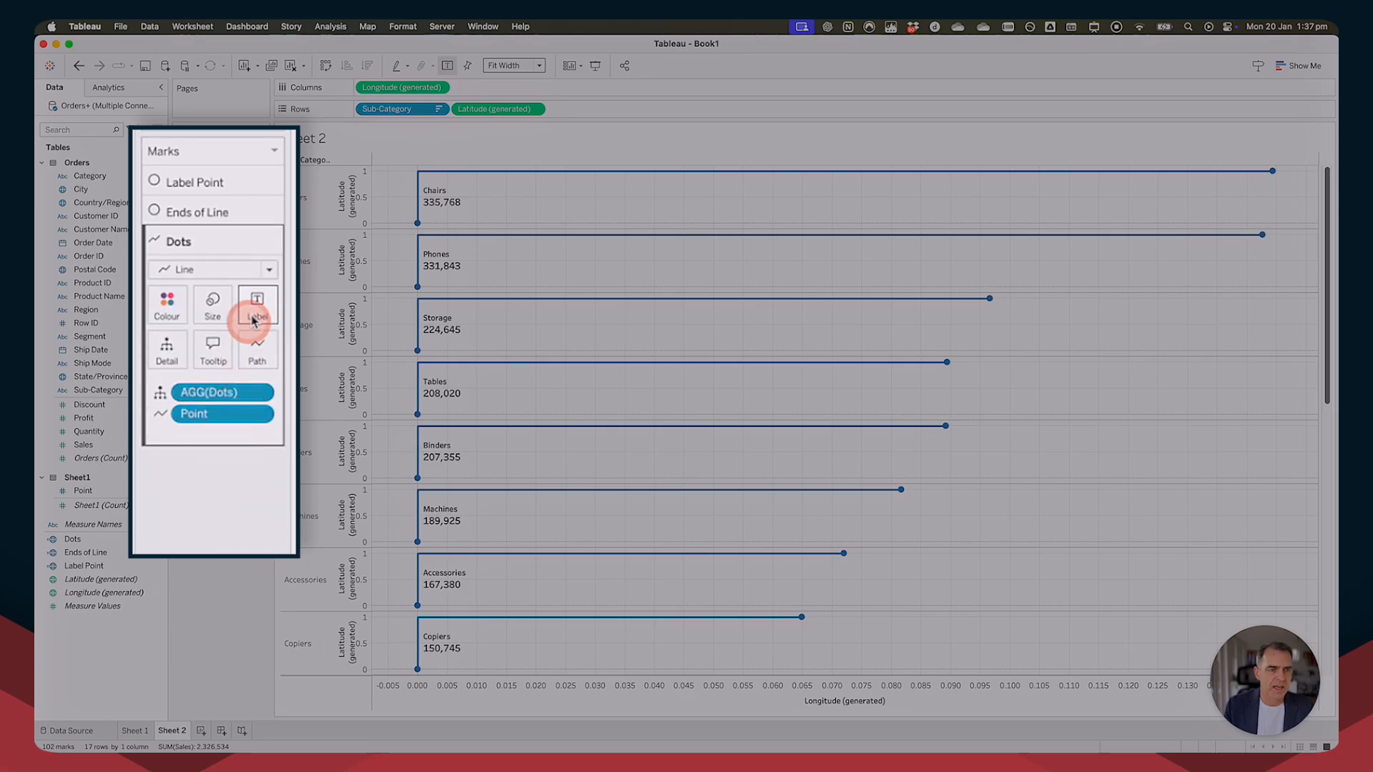
click(267, 263)
click(270, 238)
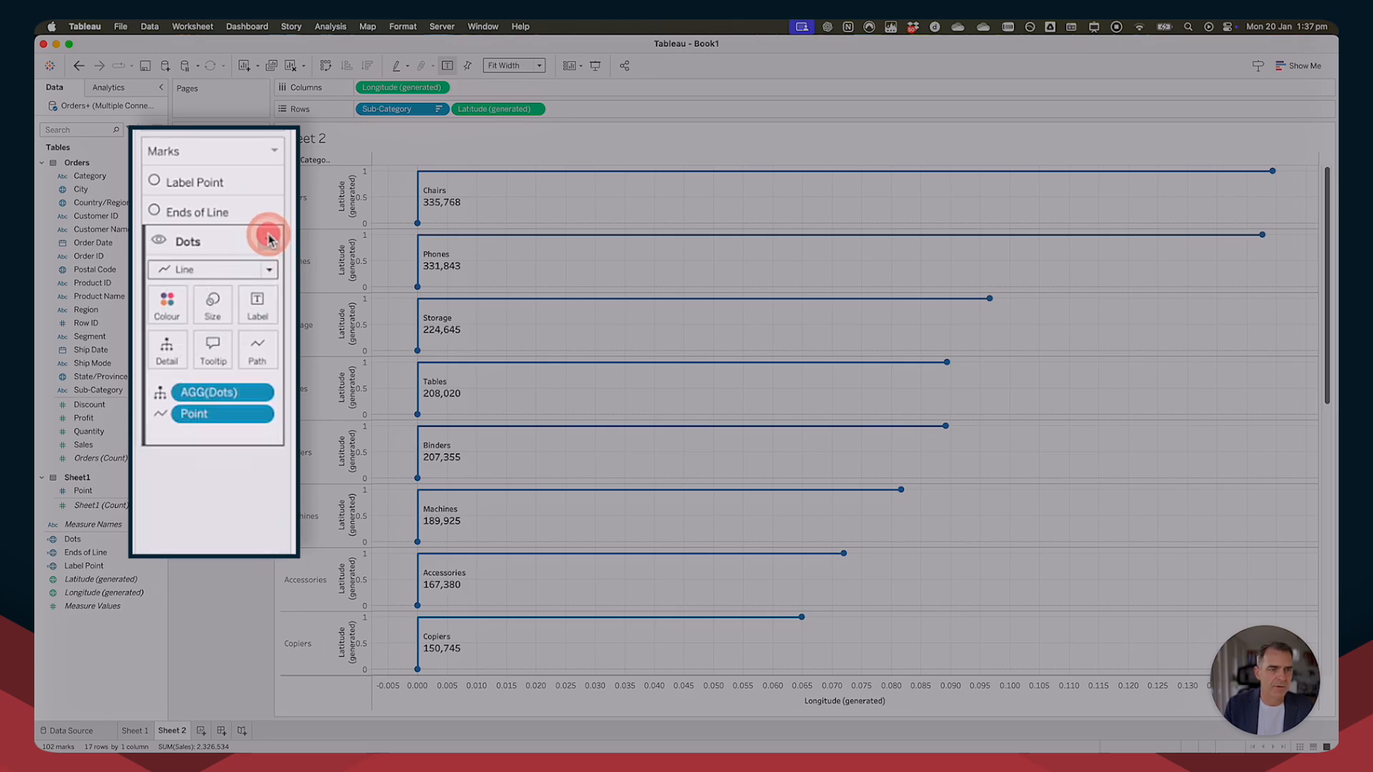
click(270, 240)
click(238, 259)
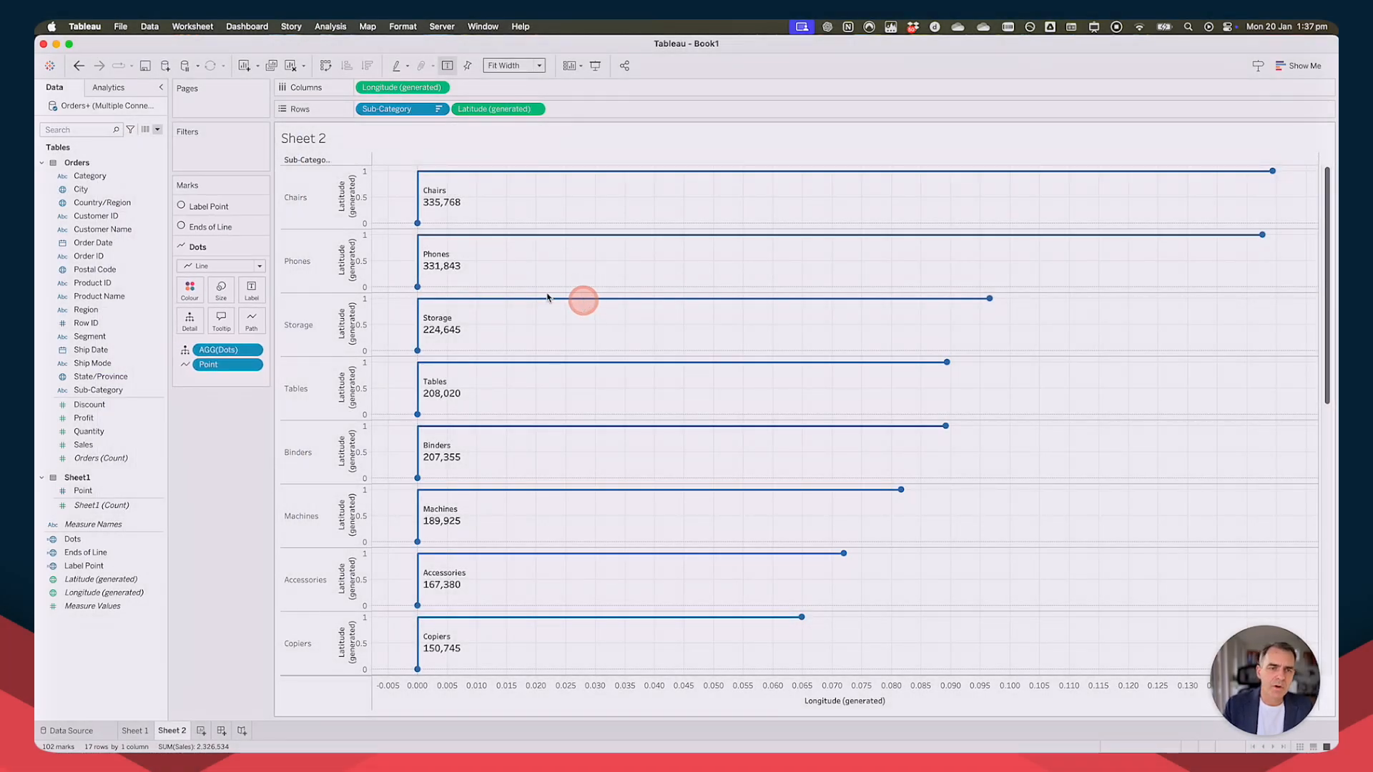
Try hiding the Ends of Line layer and removing it from the view.
click(218, 227)
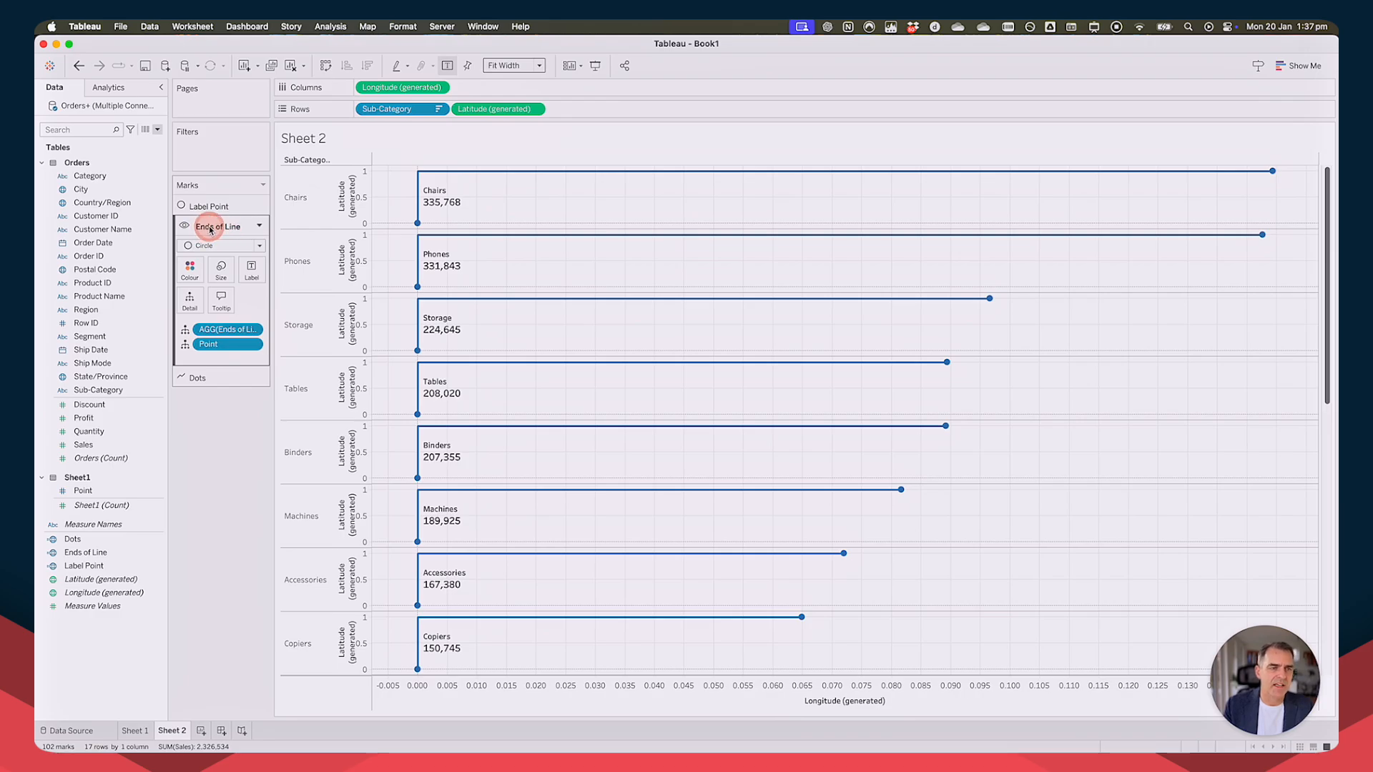
click(260, 227)
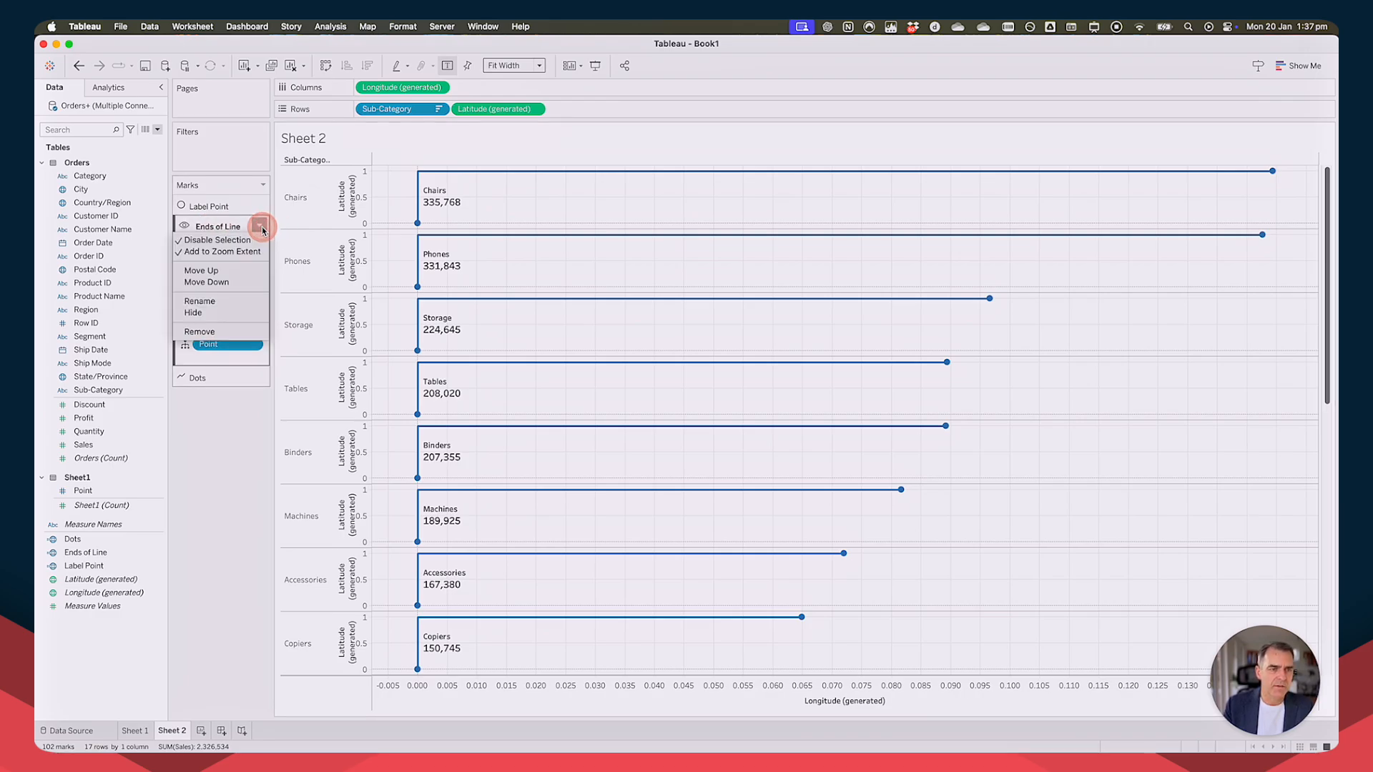
click(220, 313)
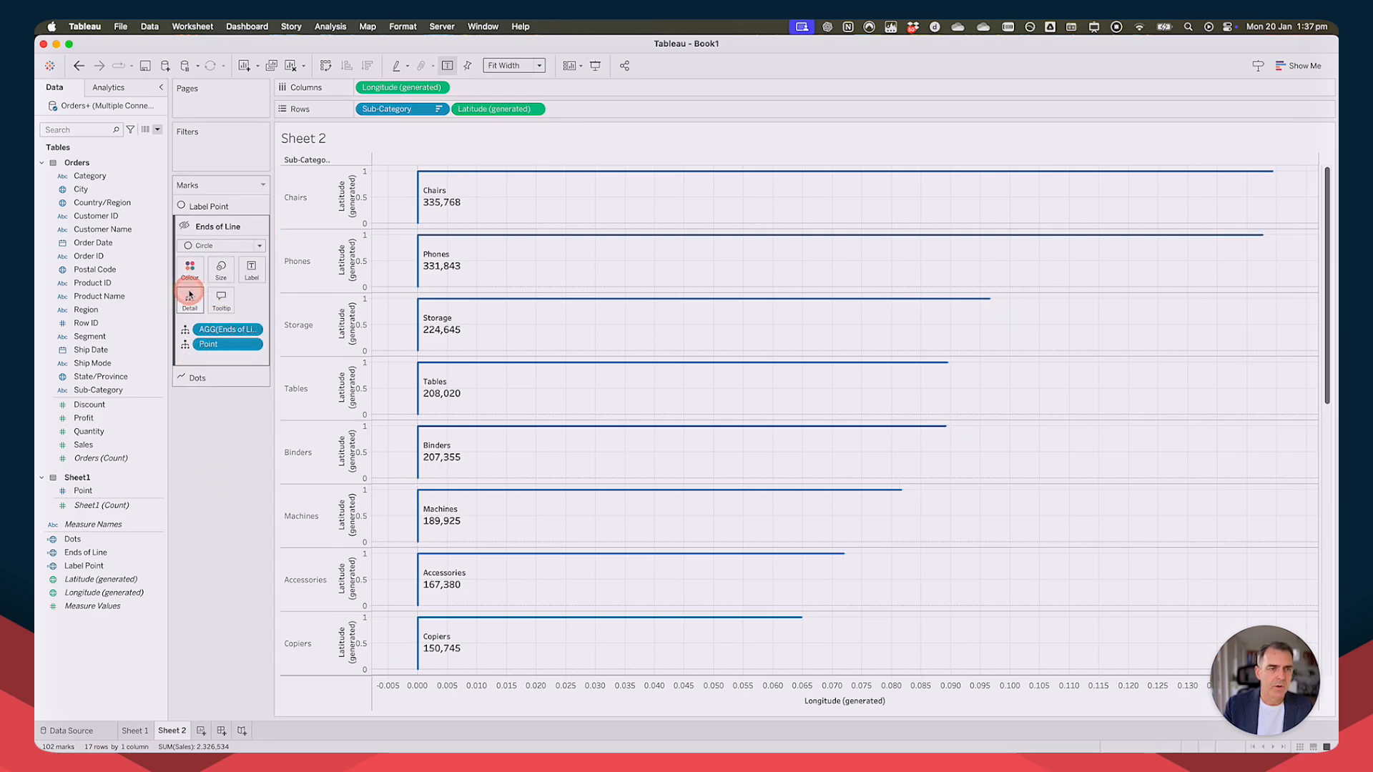
drag(194, 225, 86, 244)
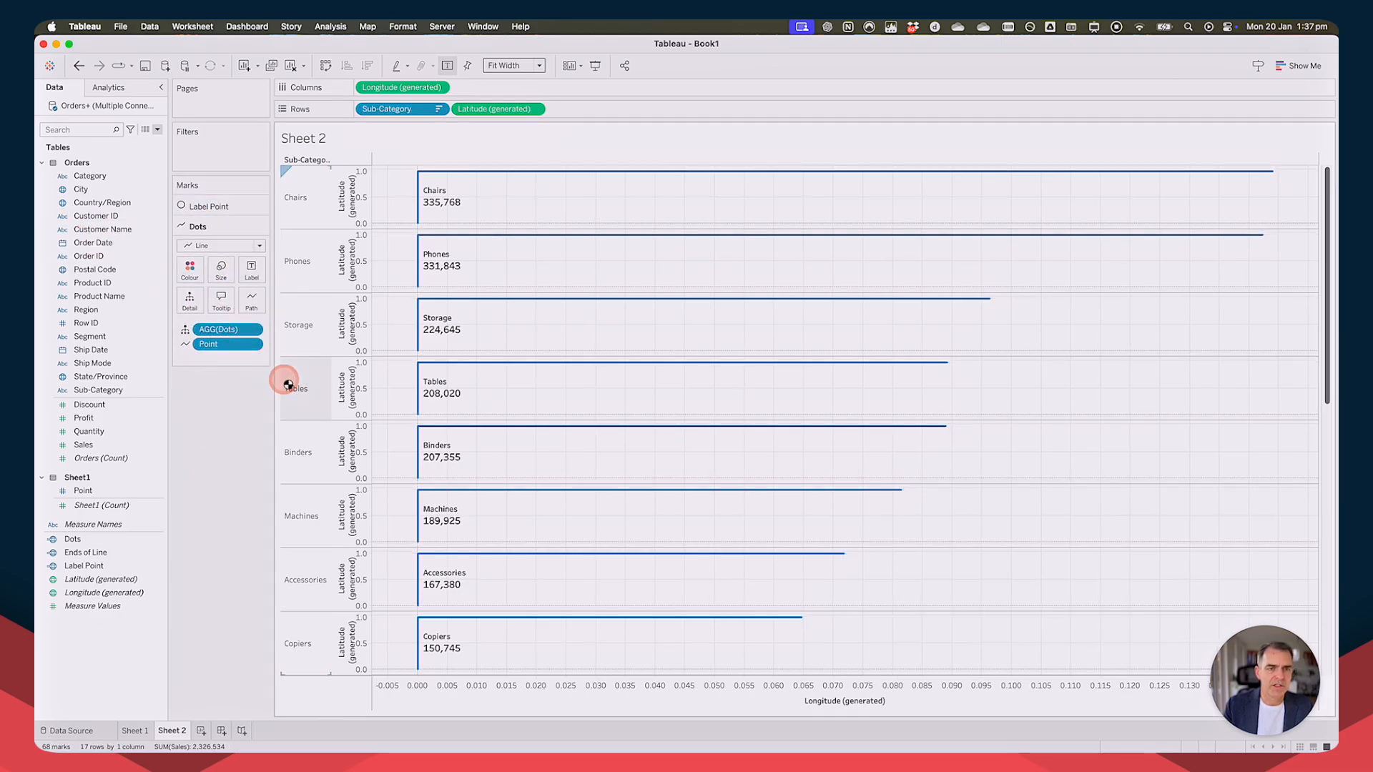
Undo the removal and hiding of the Ends of Line layer.
click(78, 65)
click(79, 66)
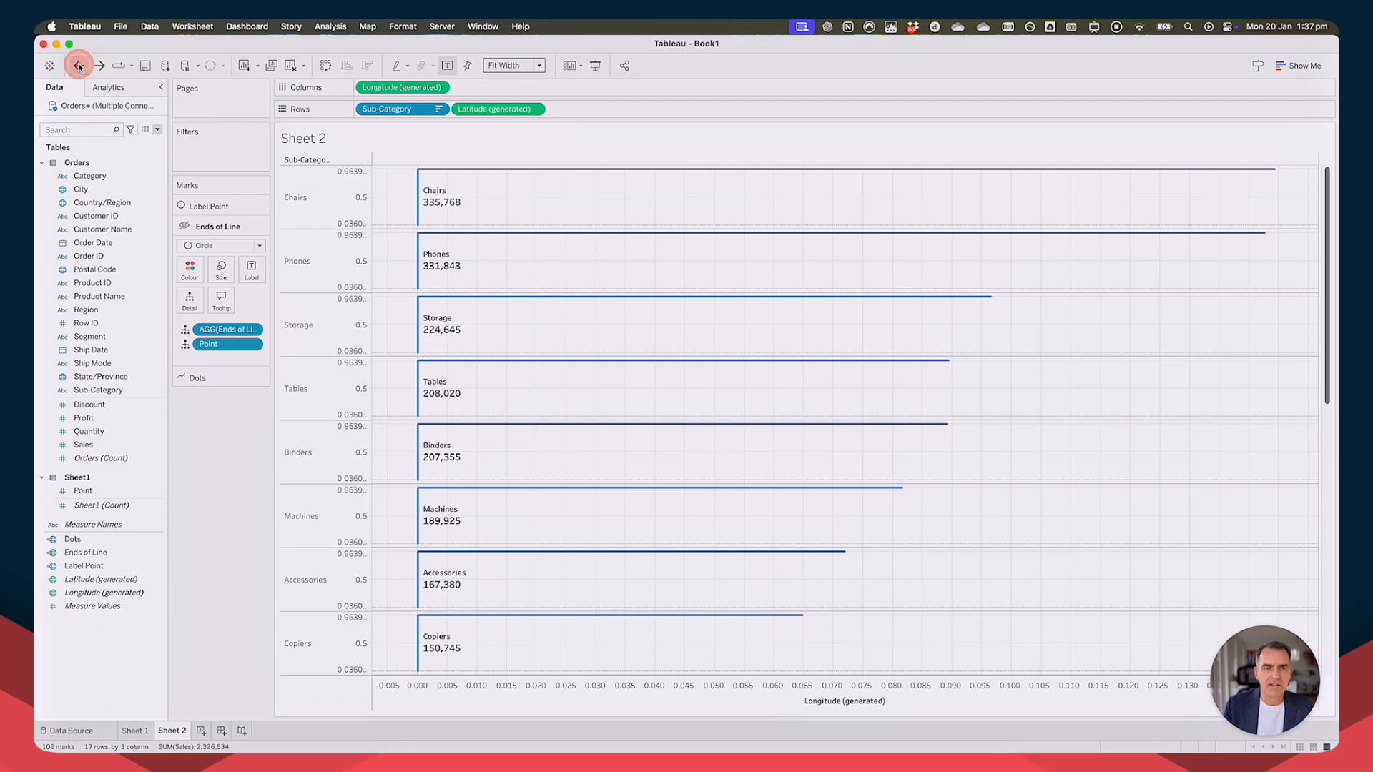
click(81, 66)
click(135, 236)
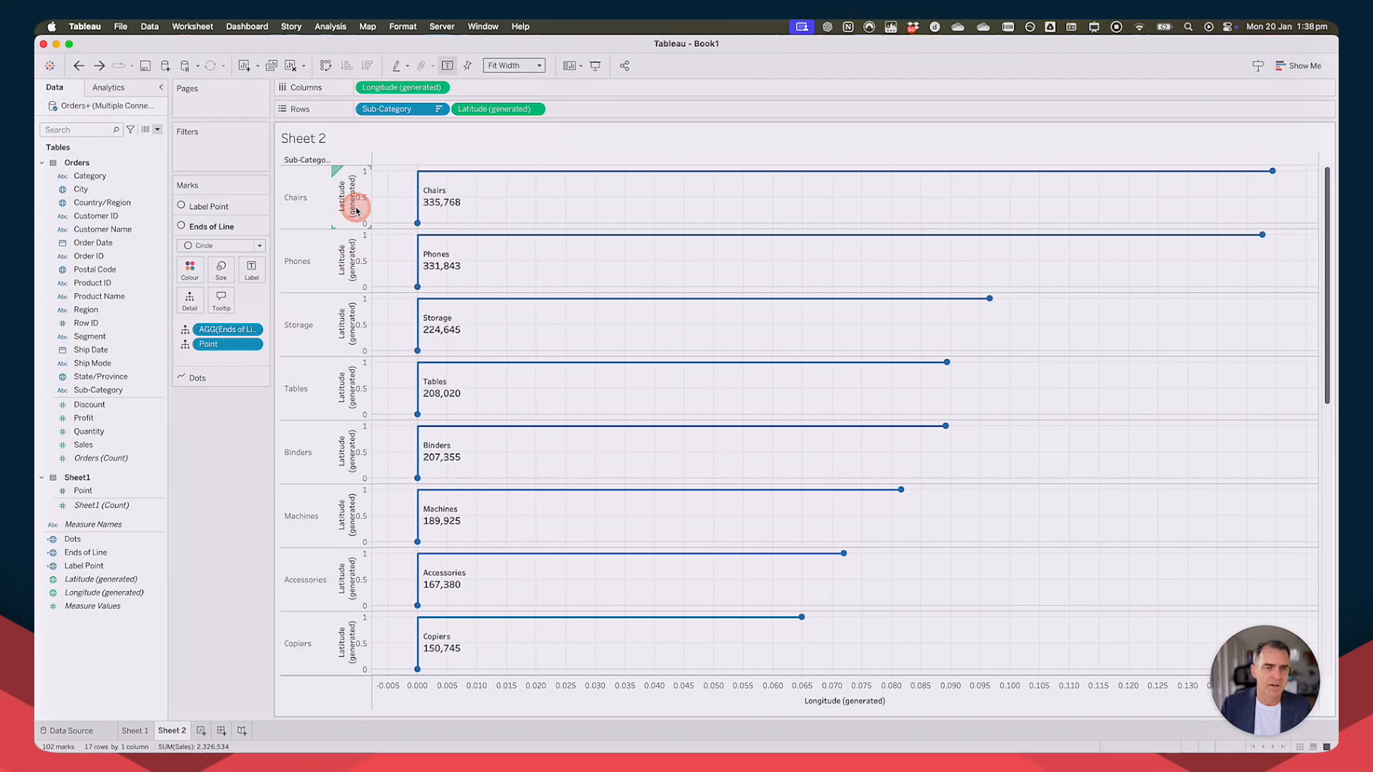
Give the Latitude (generated) axis a custom range with a fixed start of -0.5 and a fixed end of 1.5.
right_click(354, 205)
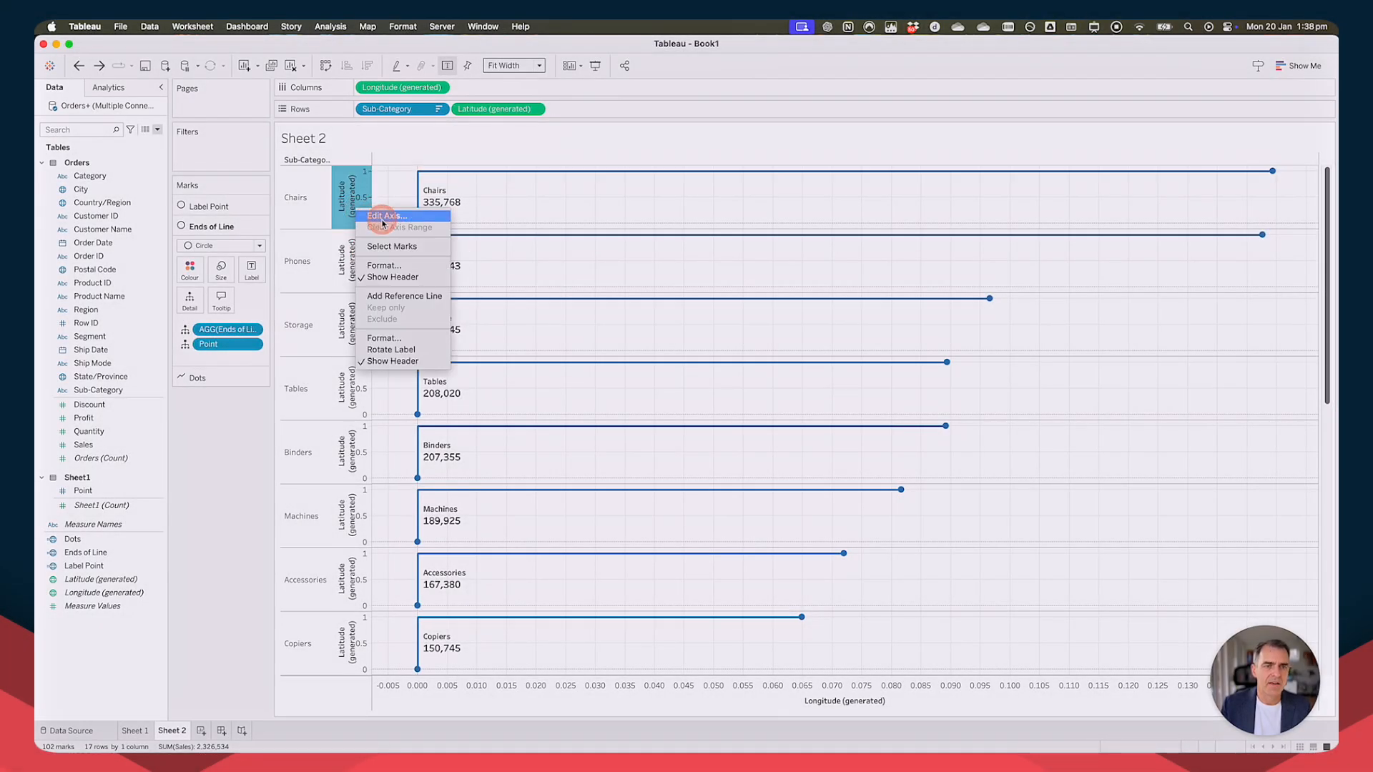
click(383, 217)
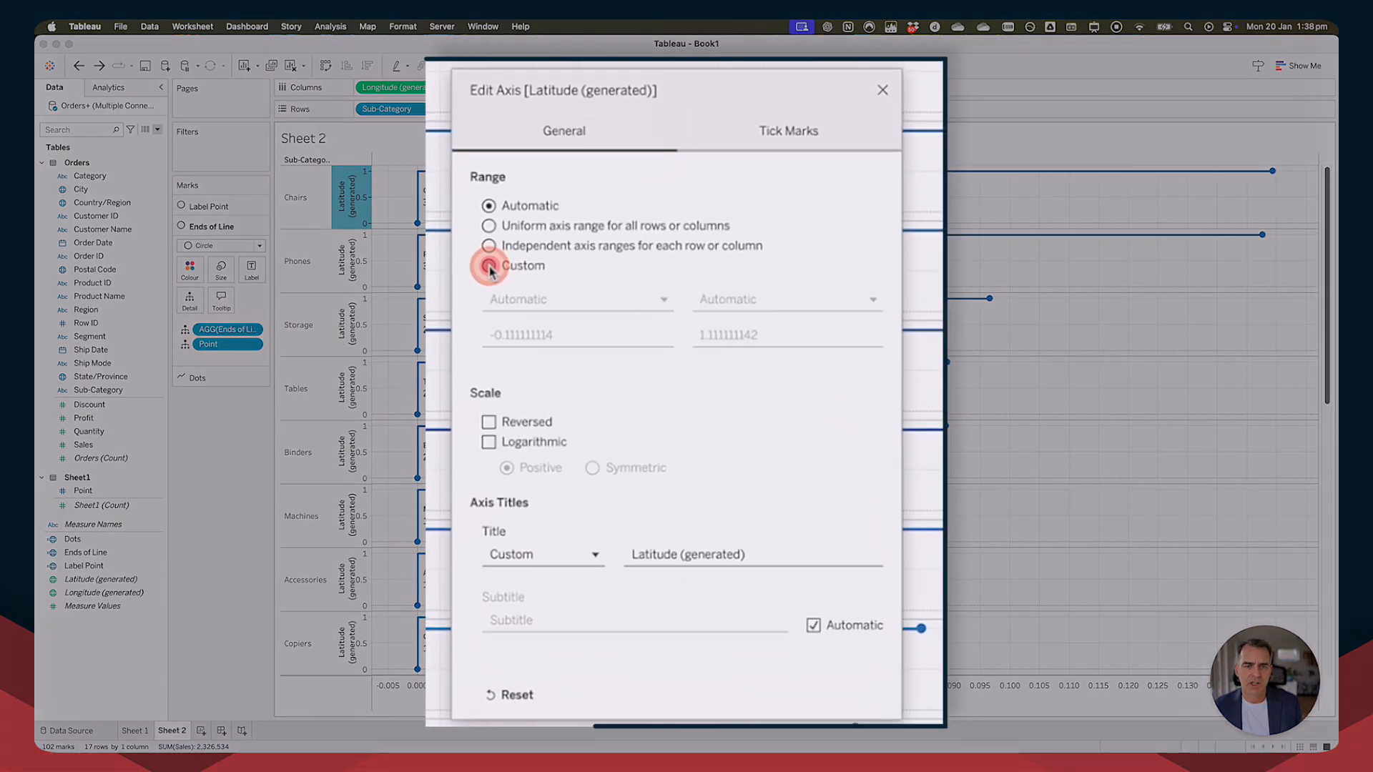
click(490, 266)
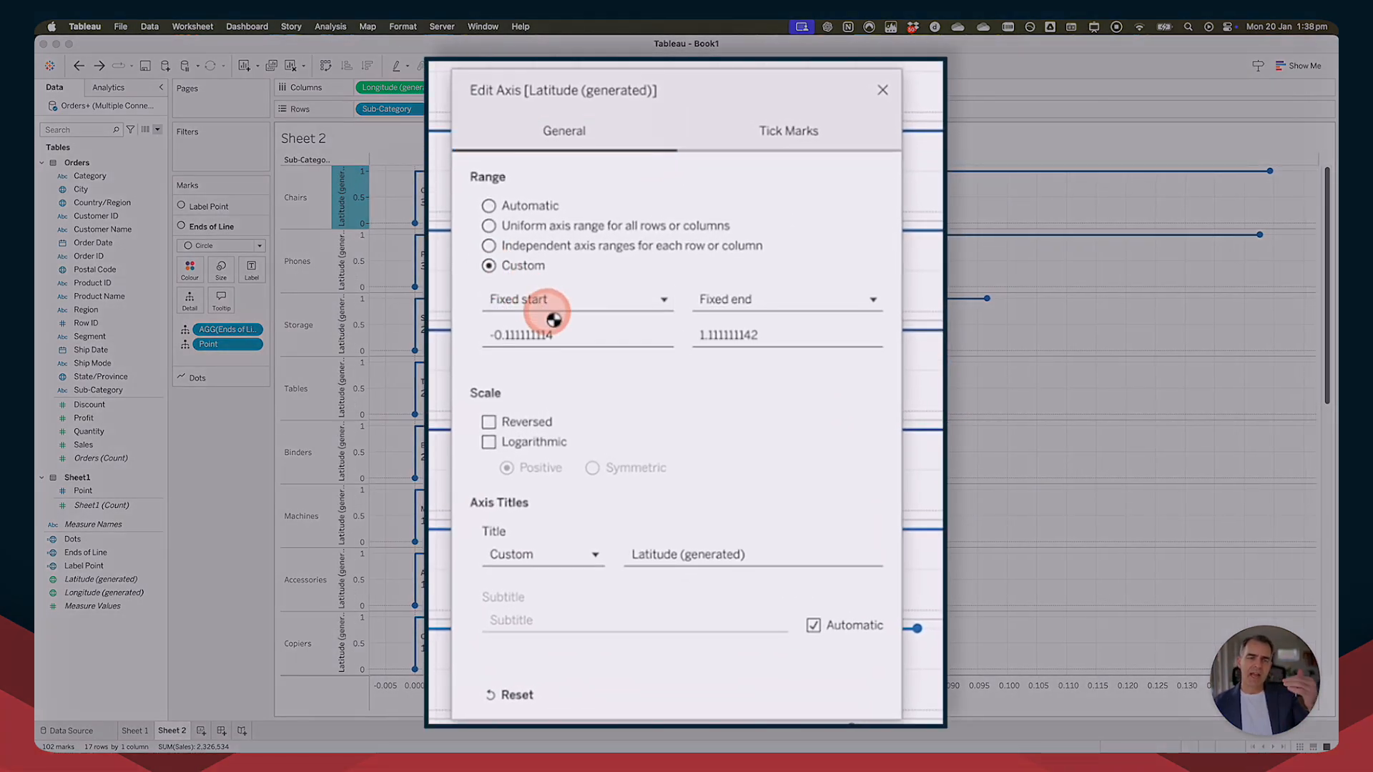
click(581, 333)
drag(582, 338, 442, 345)
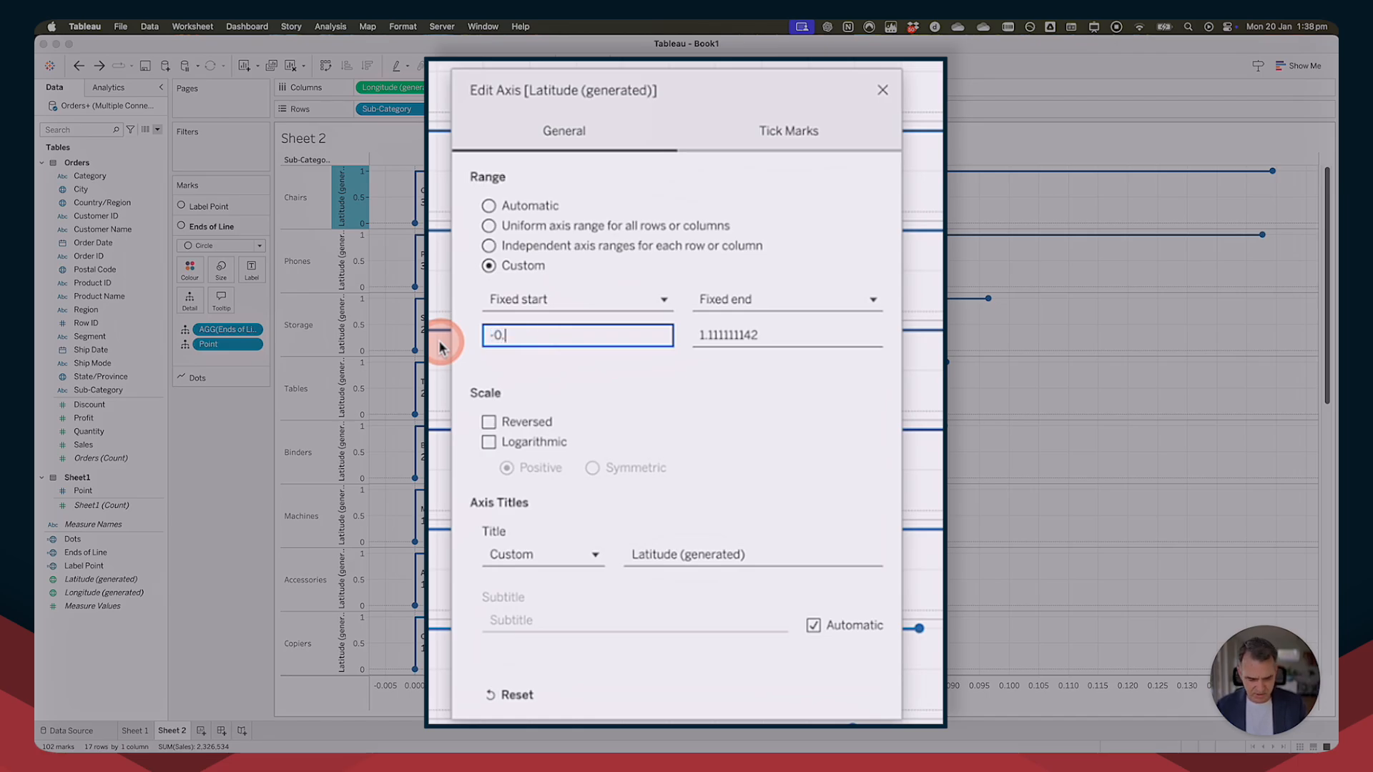
key(Tab)
text(1.5)
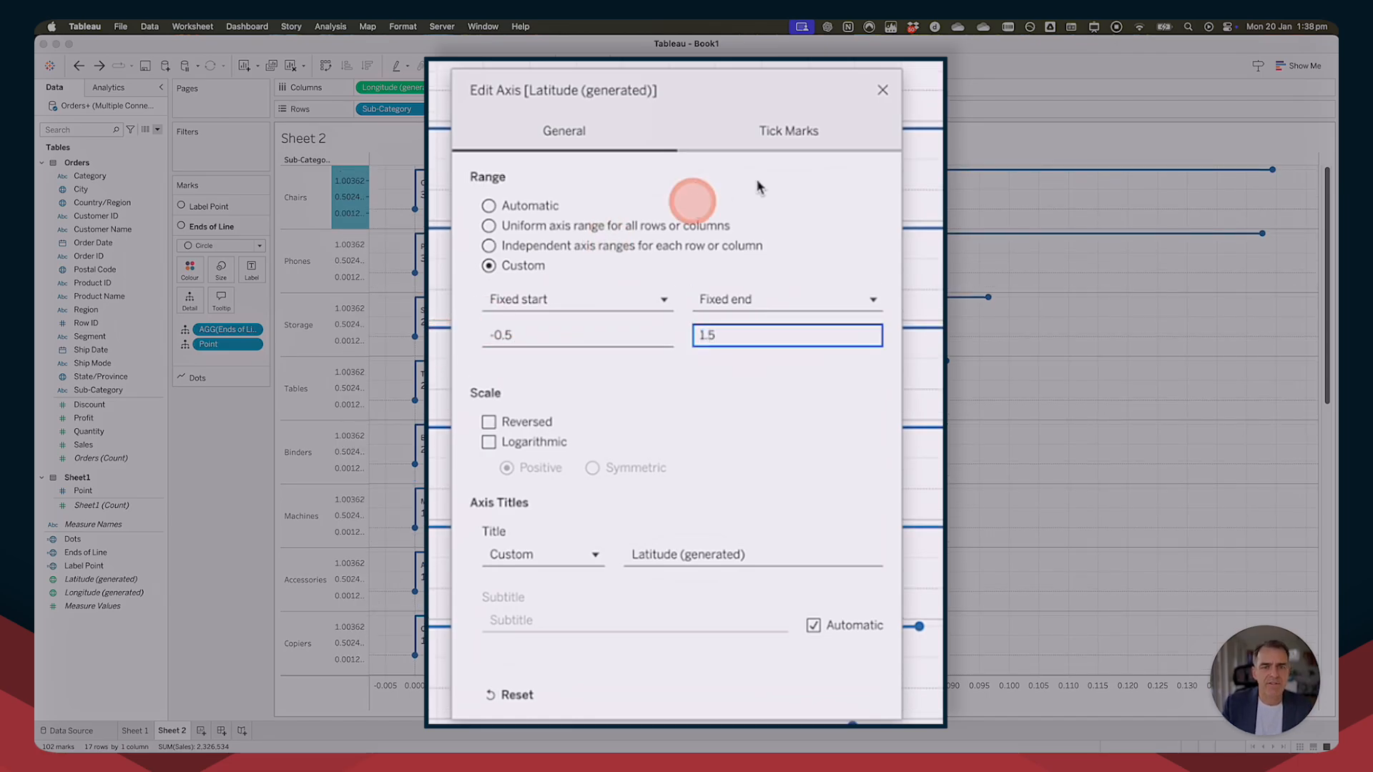
click(883, 90)
click(622, 274)
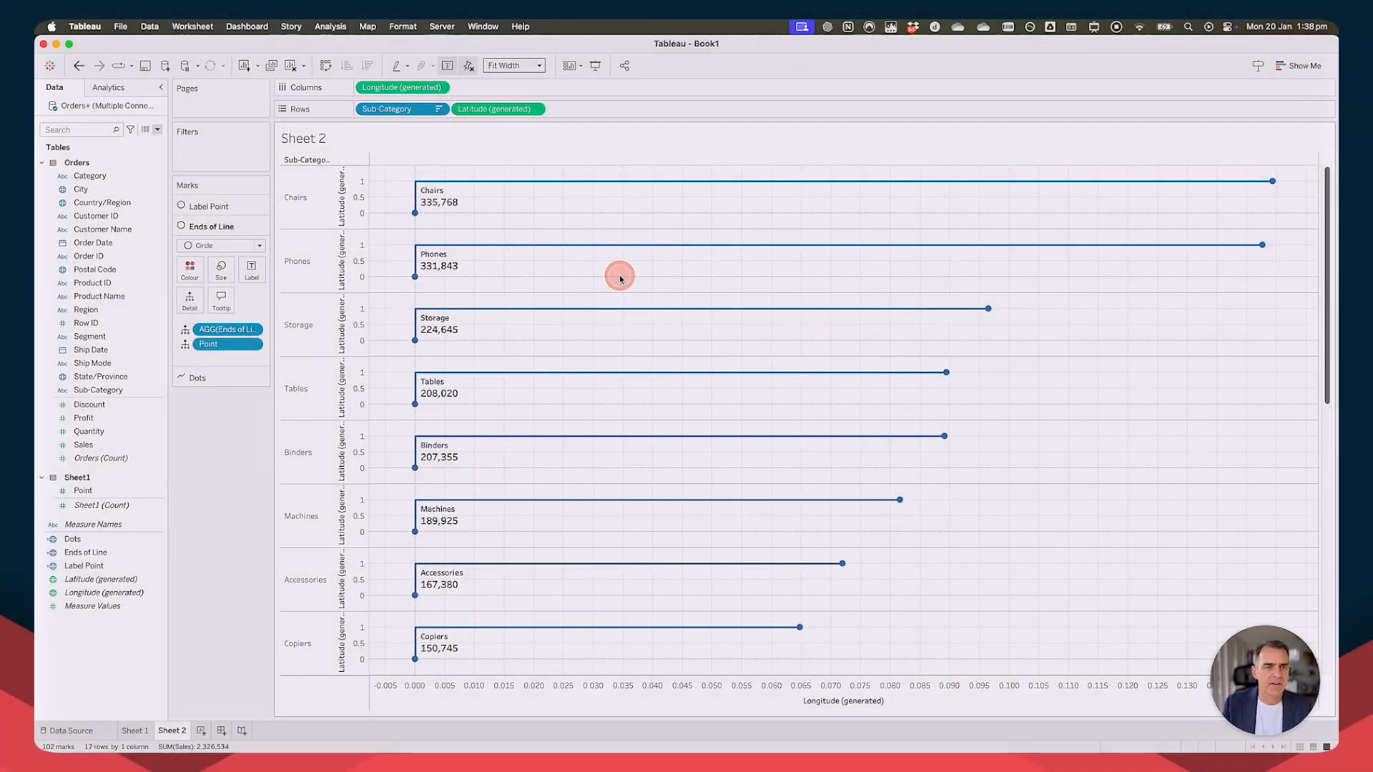
Hide the Sub-Category row headers and the Longitude (generated) axis.
right_click(395, 112)
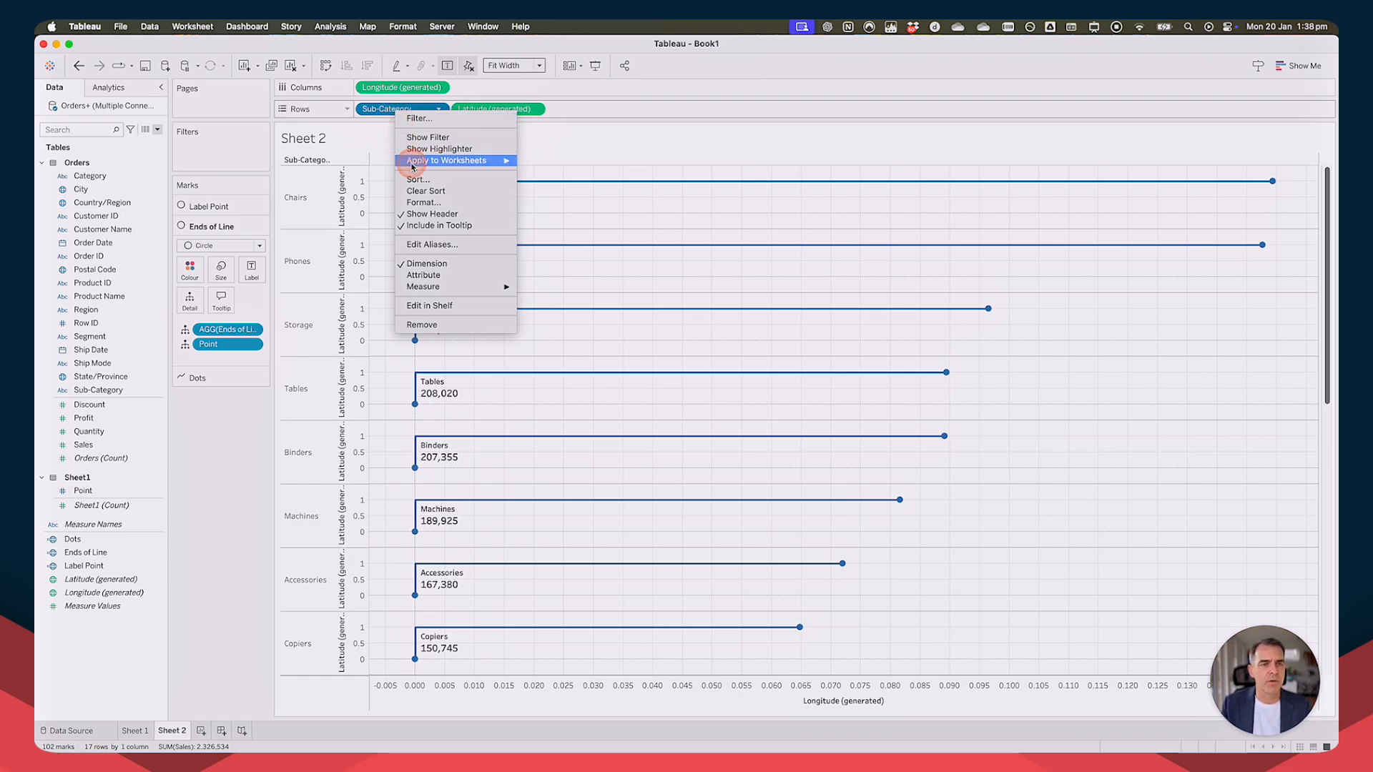
click(431, 213)
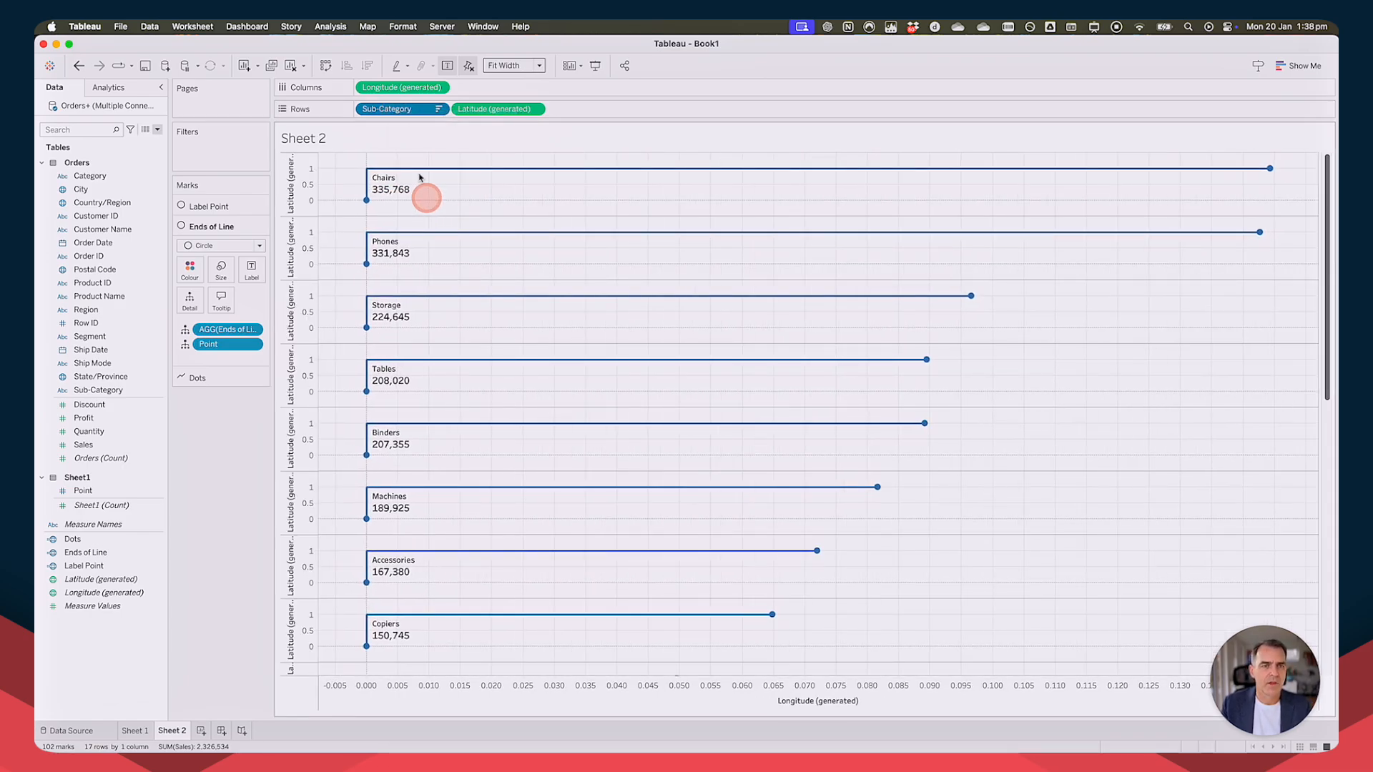
right_click(506, 701)
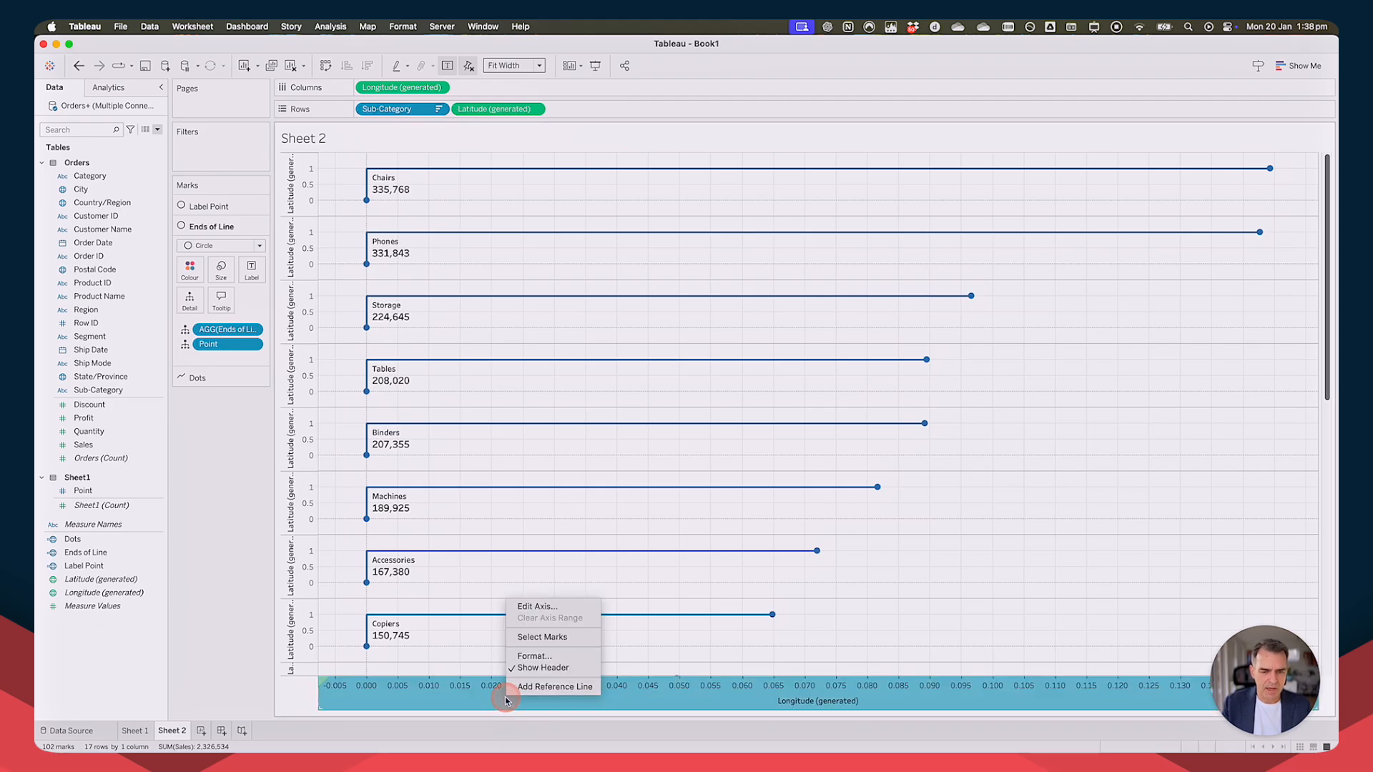
click(529, 668)
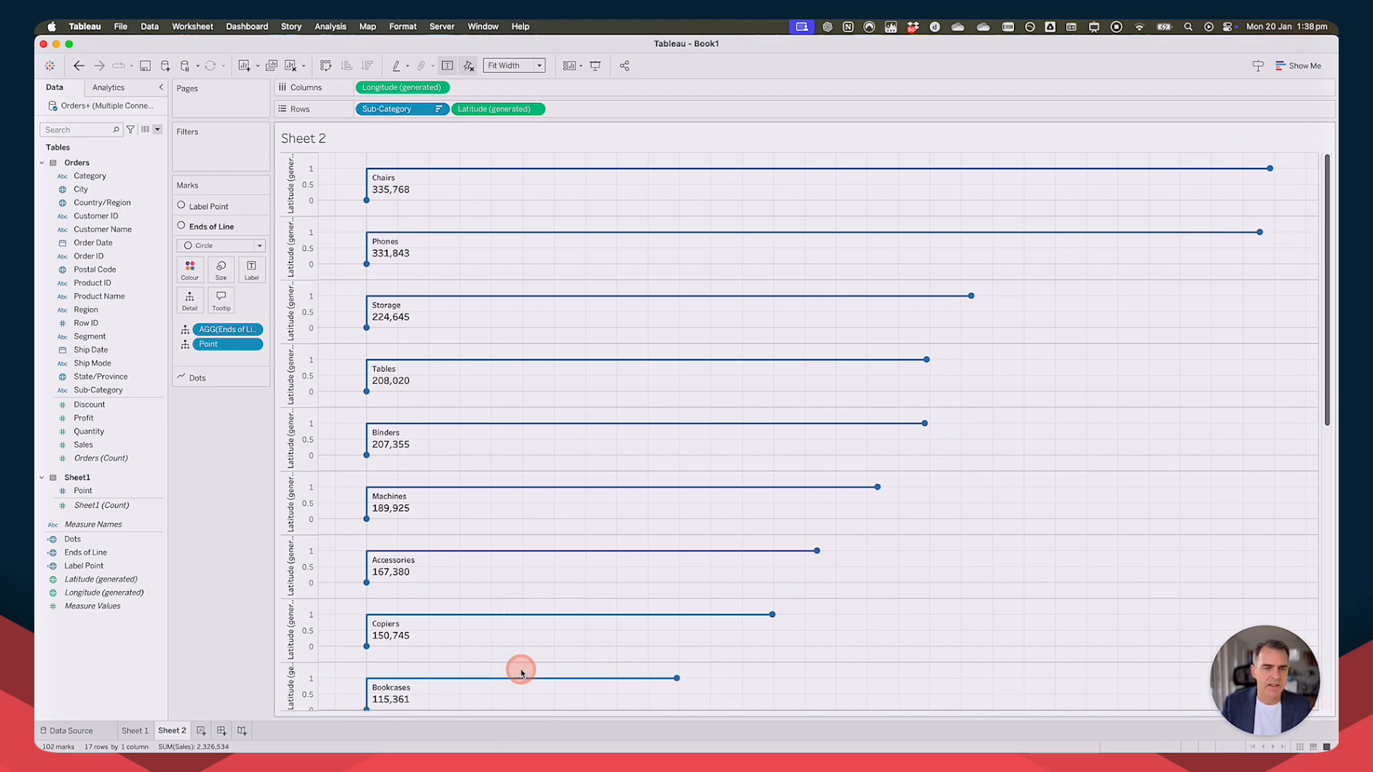
Hide the Latitude (generated) axis header on all rows.
click(299, 323)
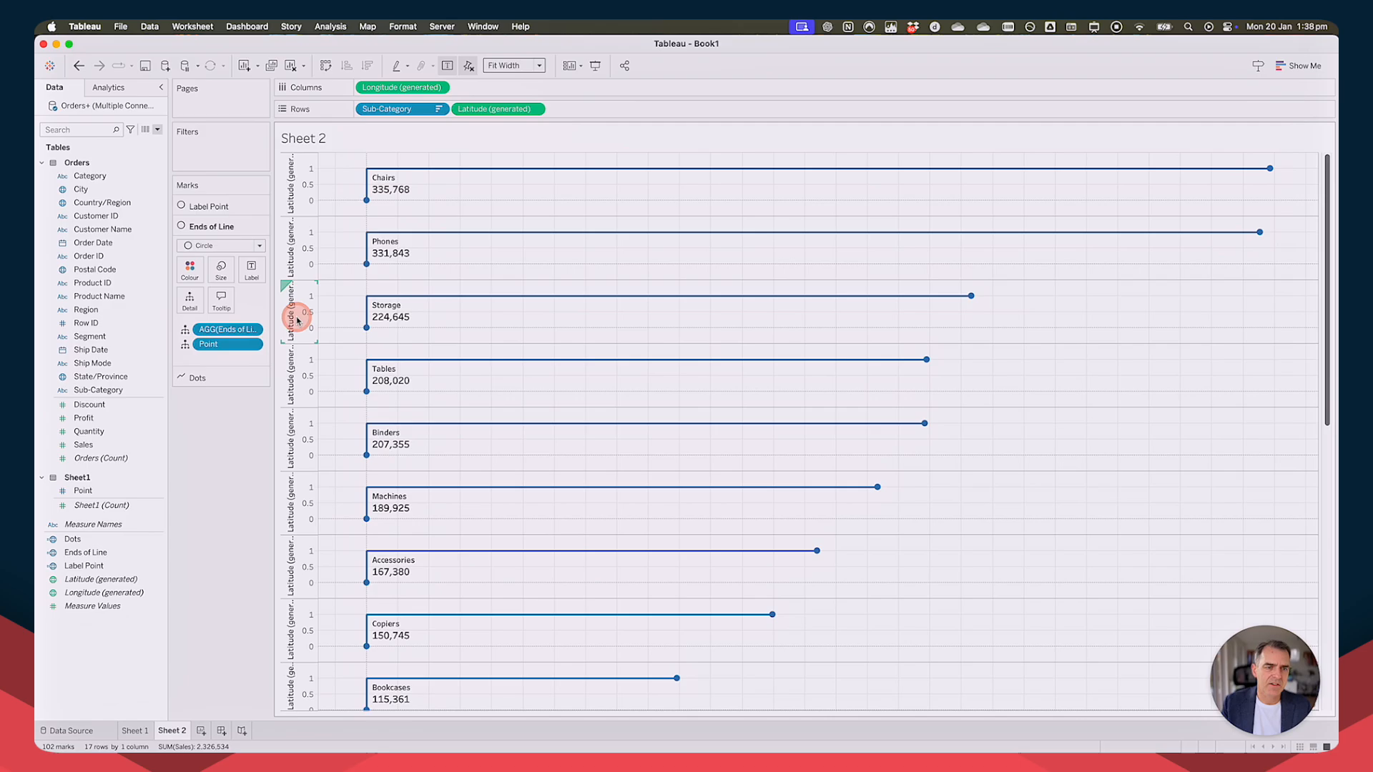
right_click(298, 320)
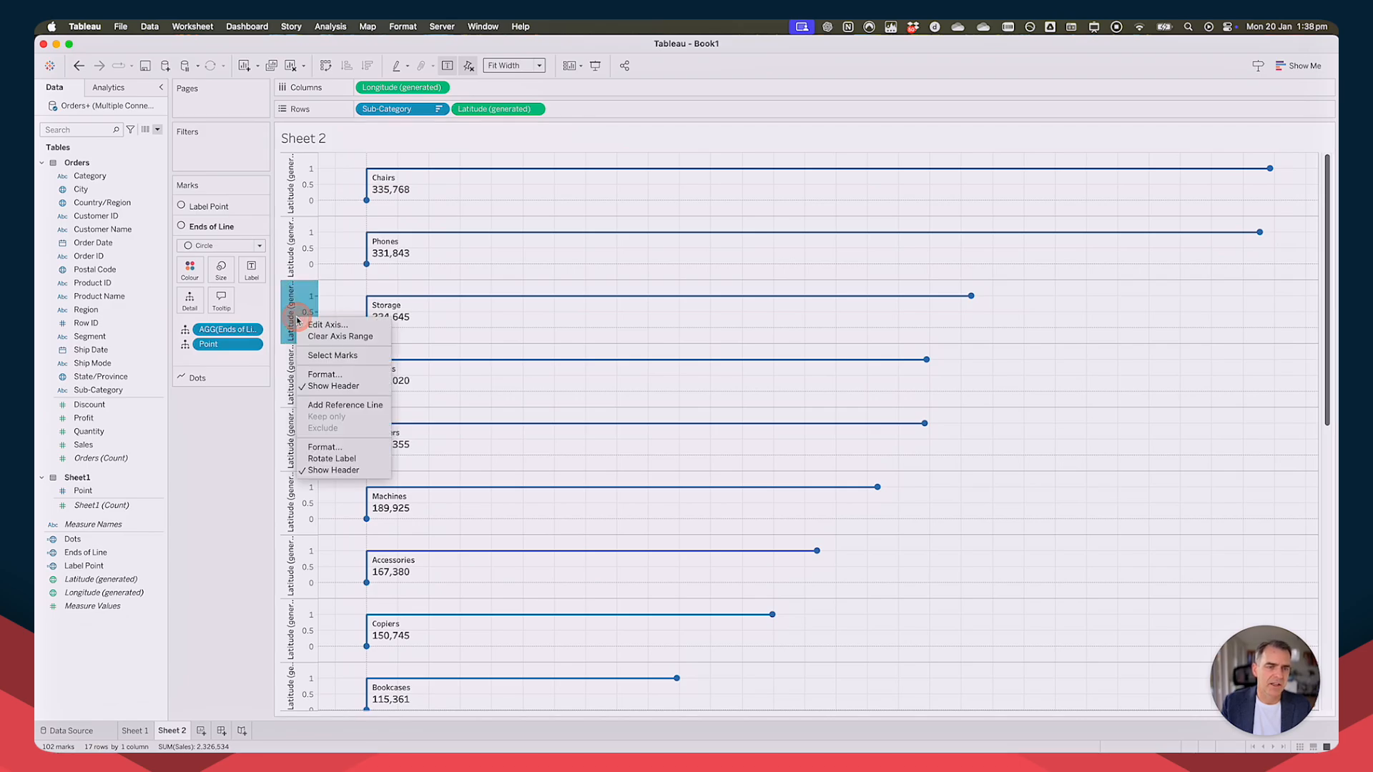
click(329, 386)
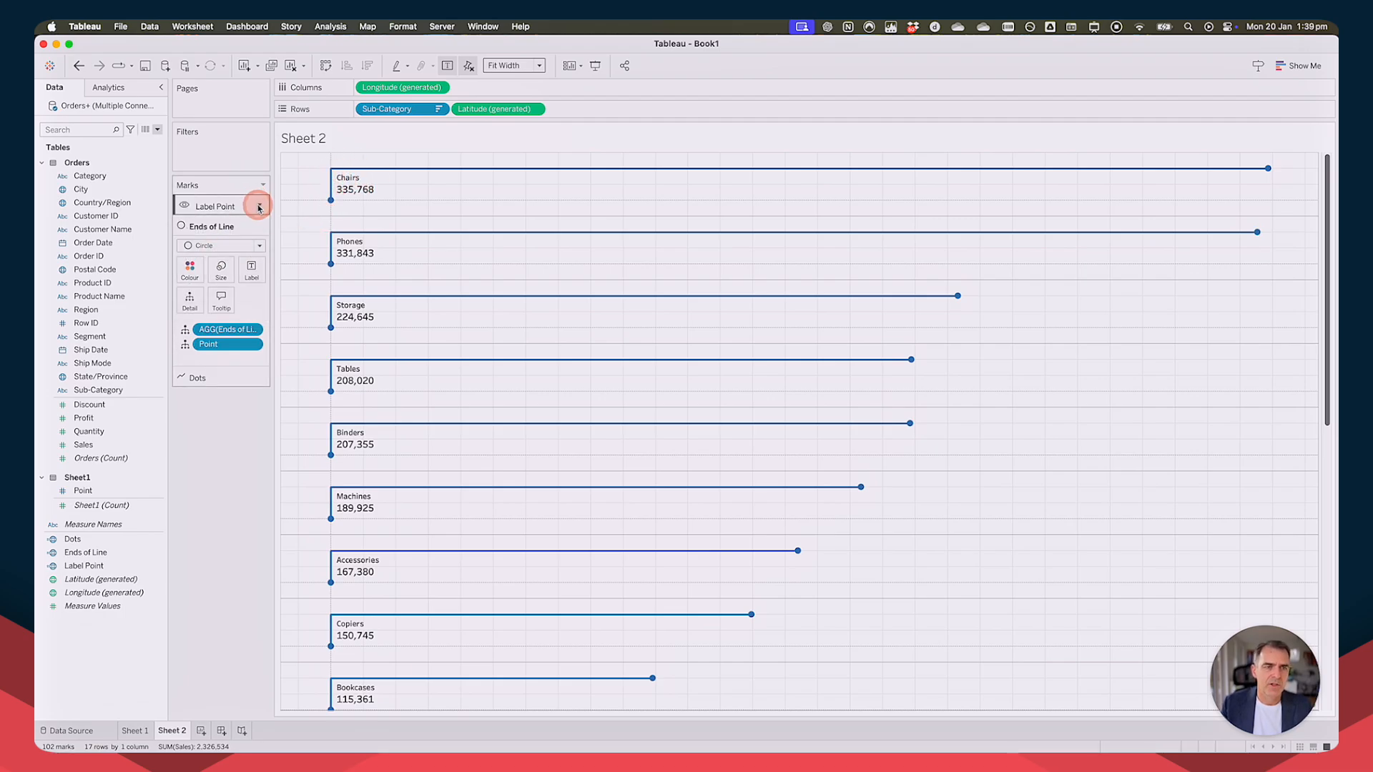
Check the selection setting of the Label Point map layer.
click(259, 207)
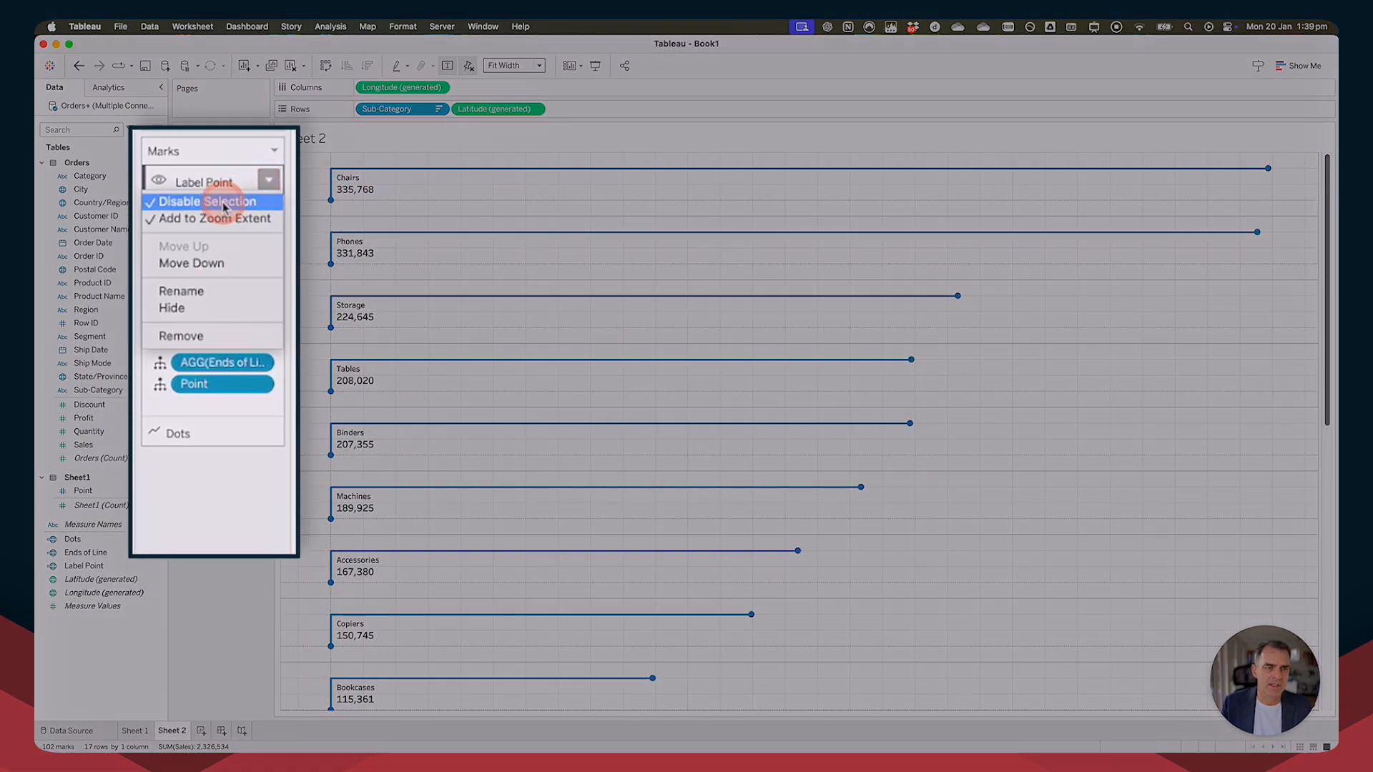
click(490, 207)
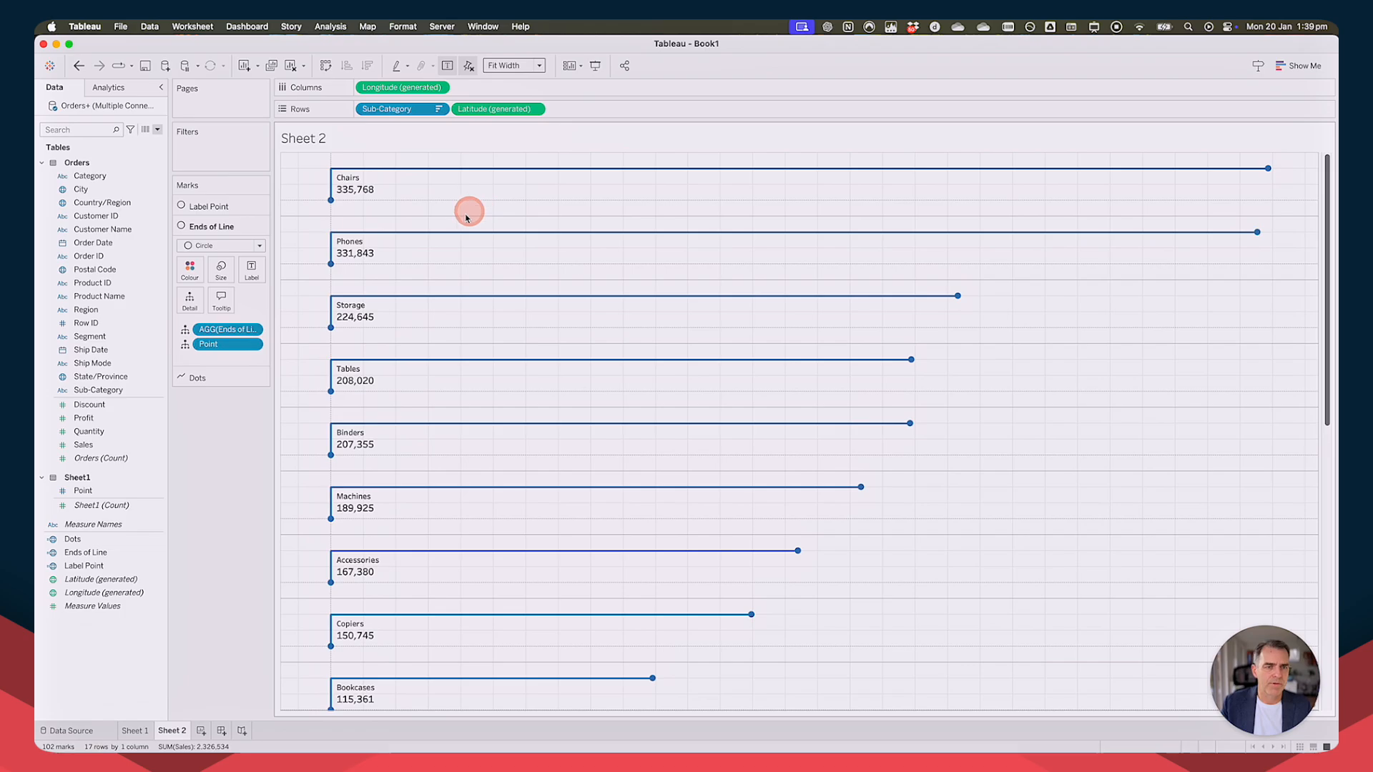
Place Sheet 2 on a new dashboard and change its title to Sales by Sub-Category.
click(221, 730)
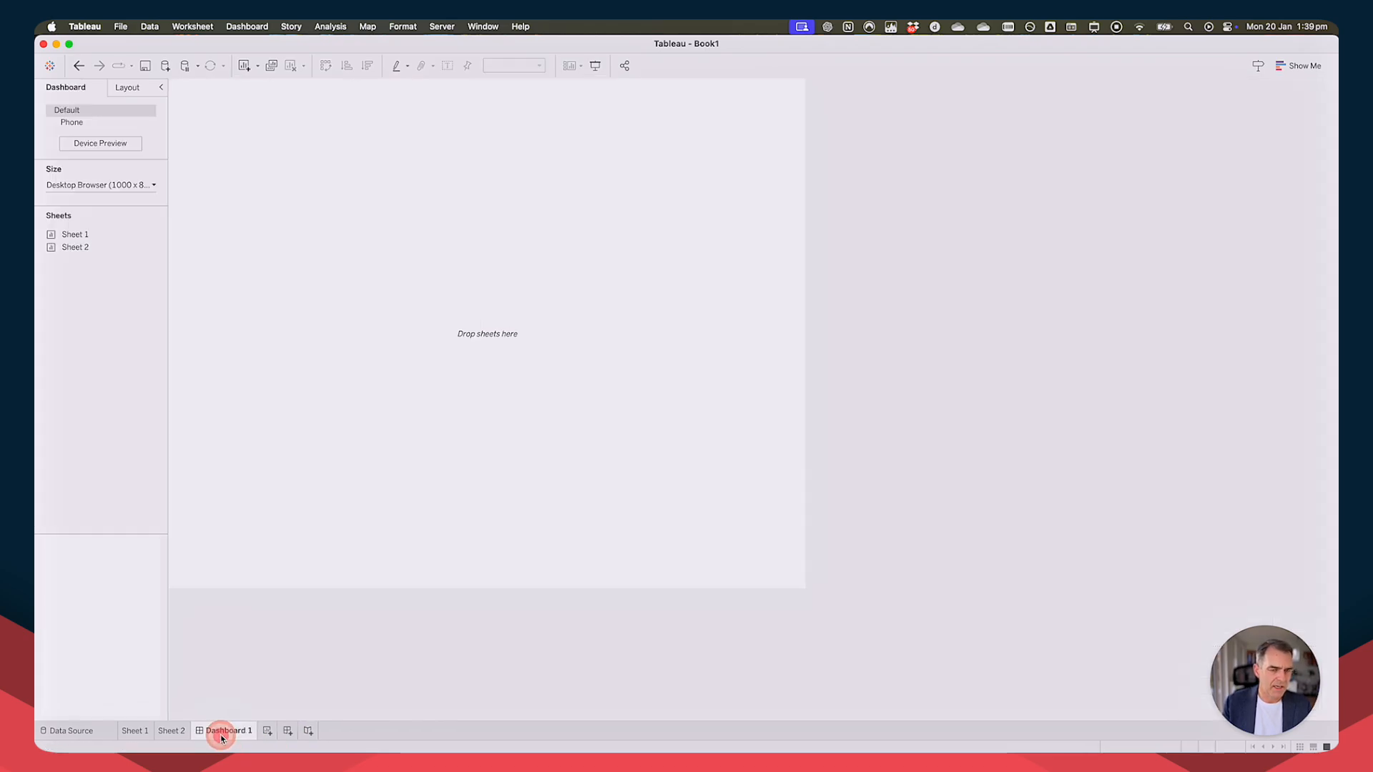
drag(84, 247, 362, 214)
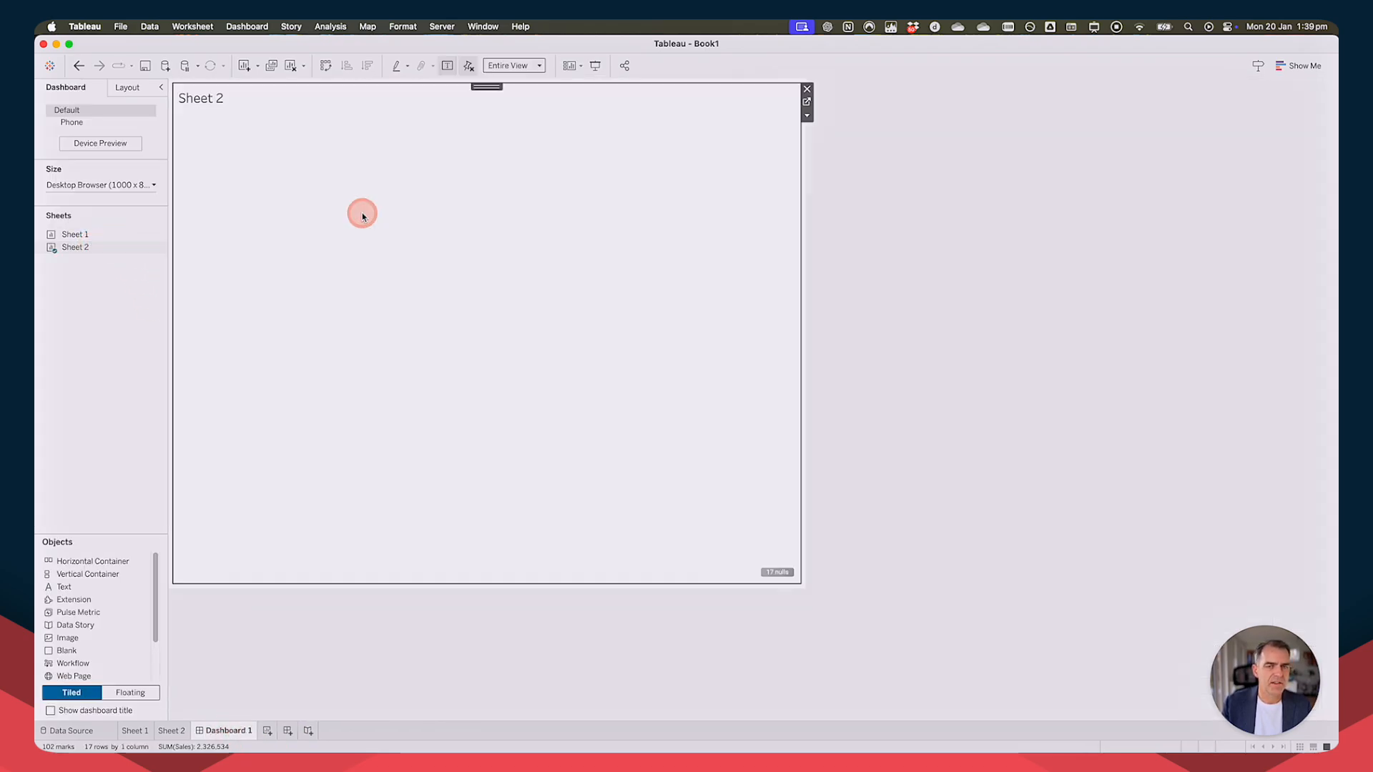
double_click(234, 105)
drag(1065, 153, 521, 153)
key(super+a)
text(S)
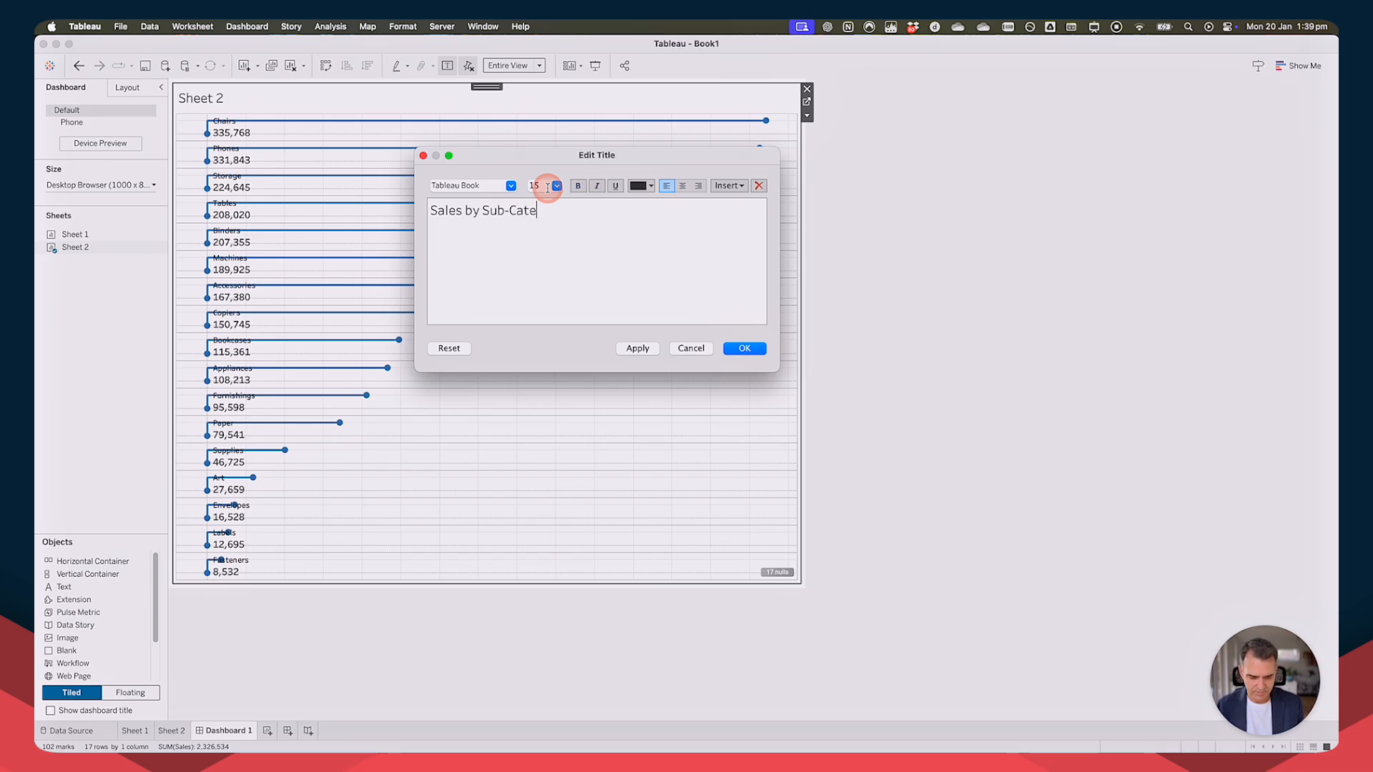
click(741, 350)
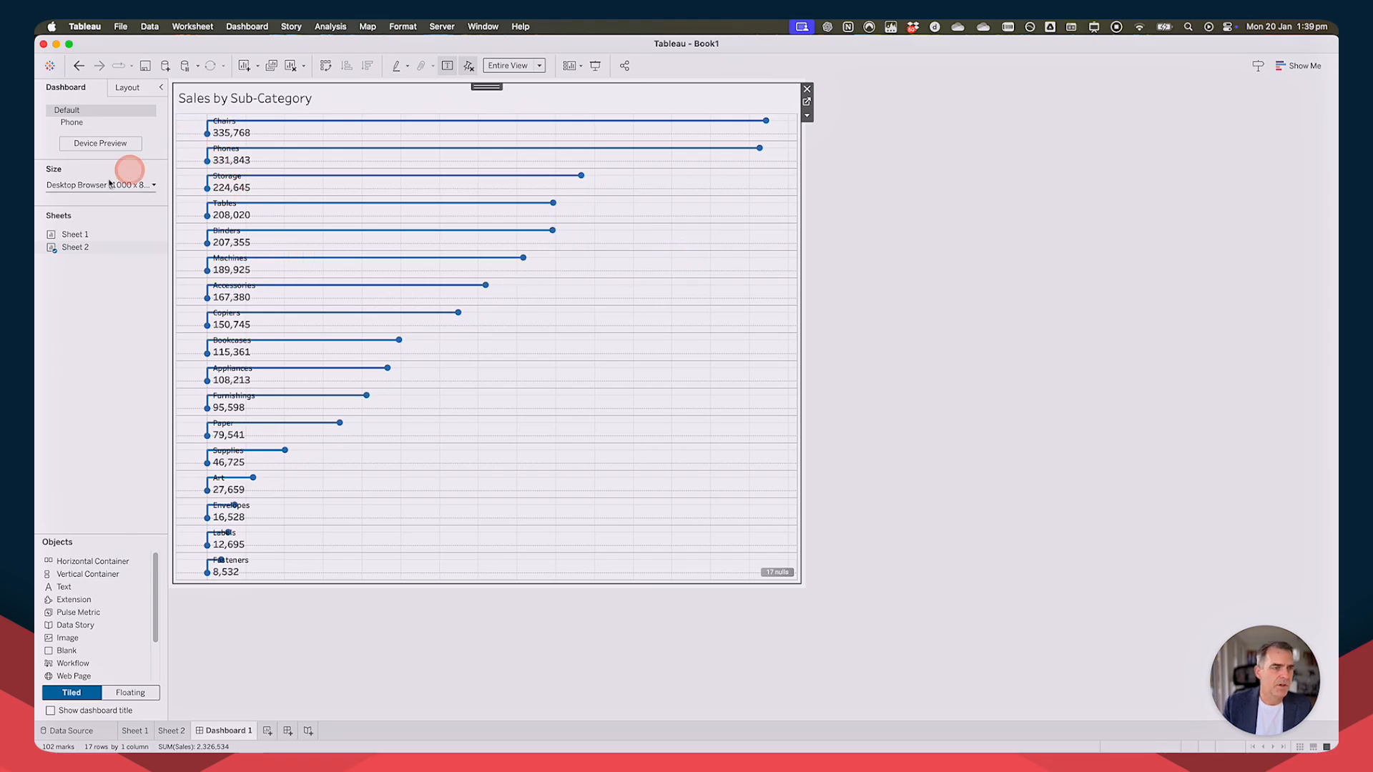
Set the dashboard's fixed size to 600 px wide and 1100 px high.
click(86, 185)
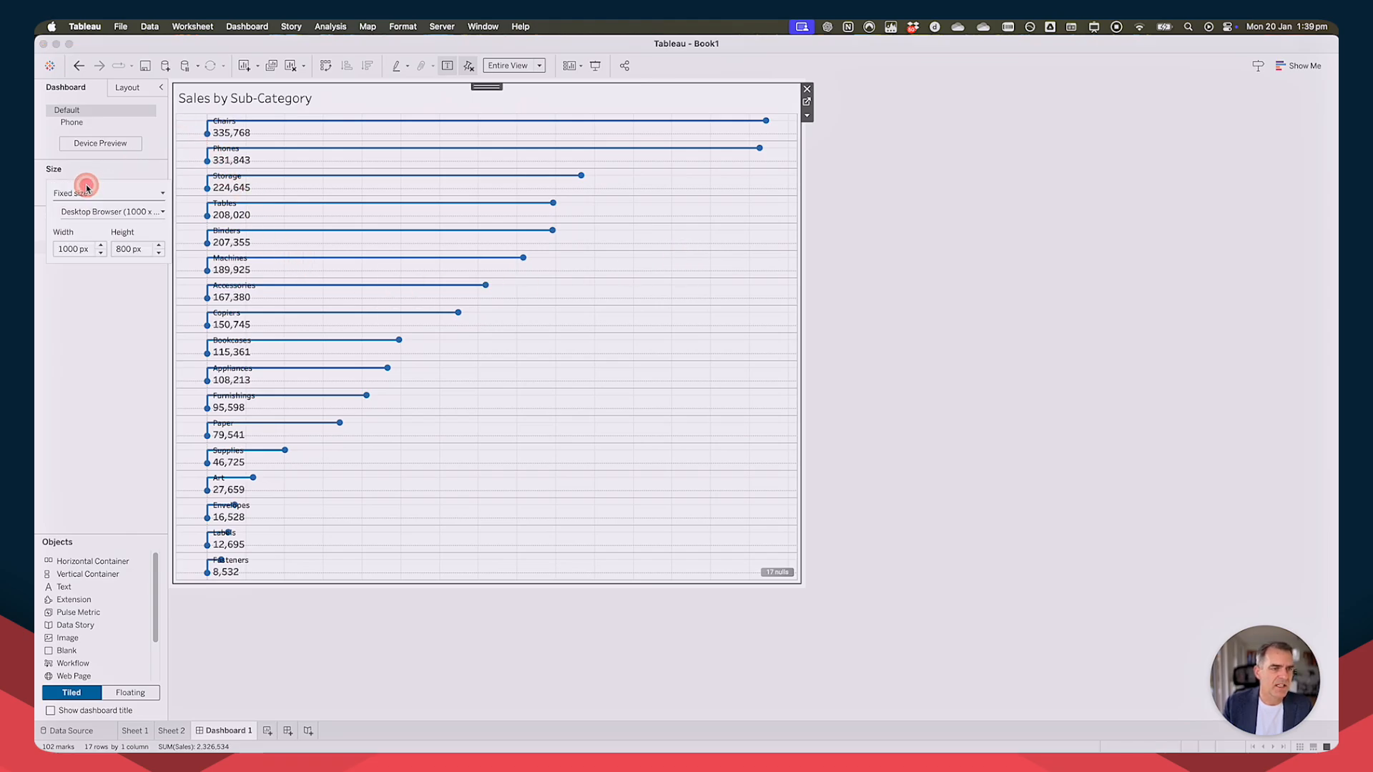
click(102, 254)
click(102, 254)
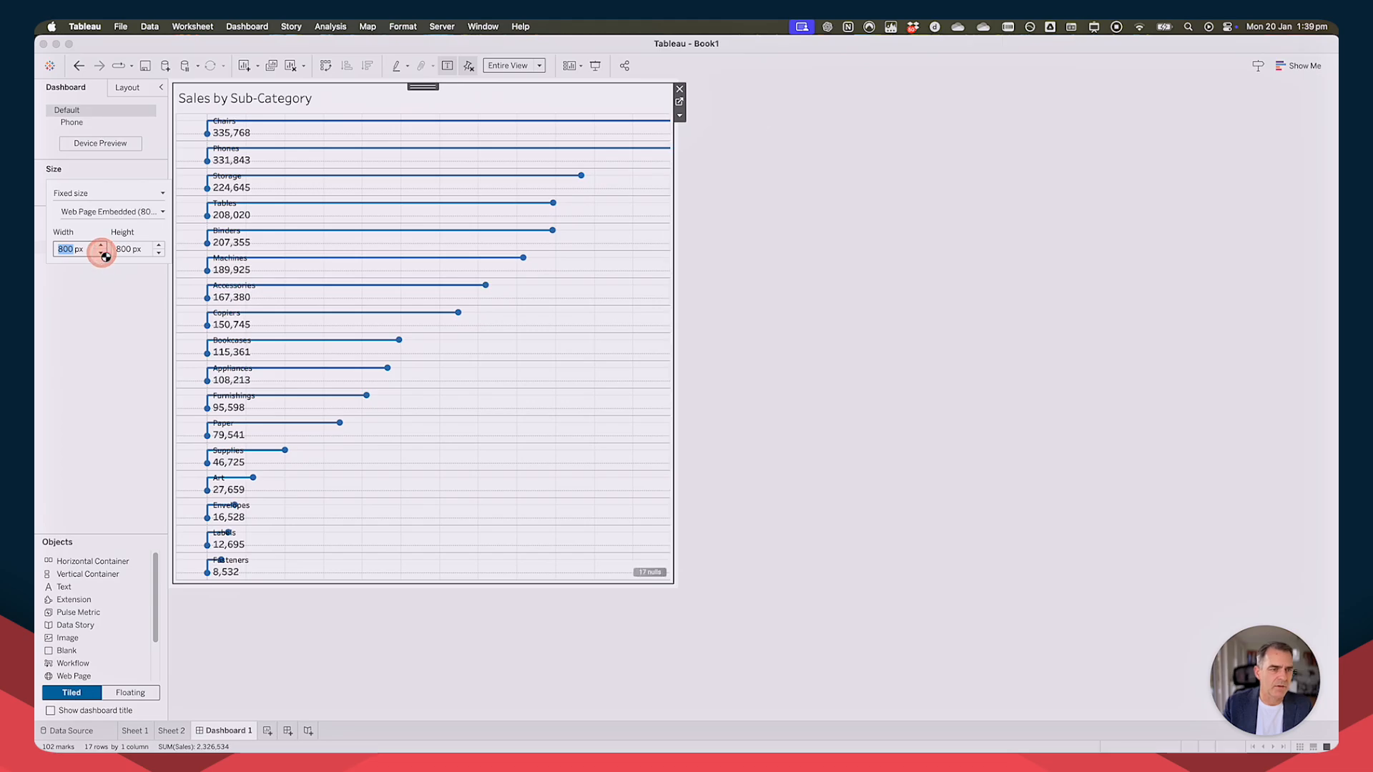
click(101, 254)
click(102, 254)
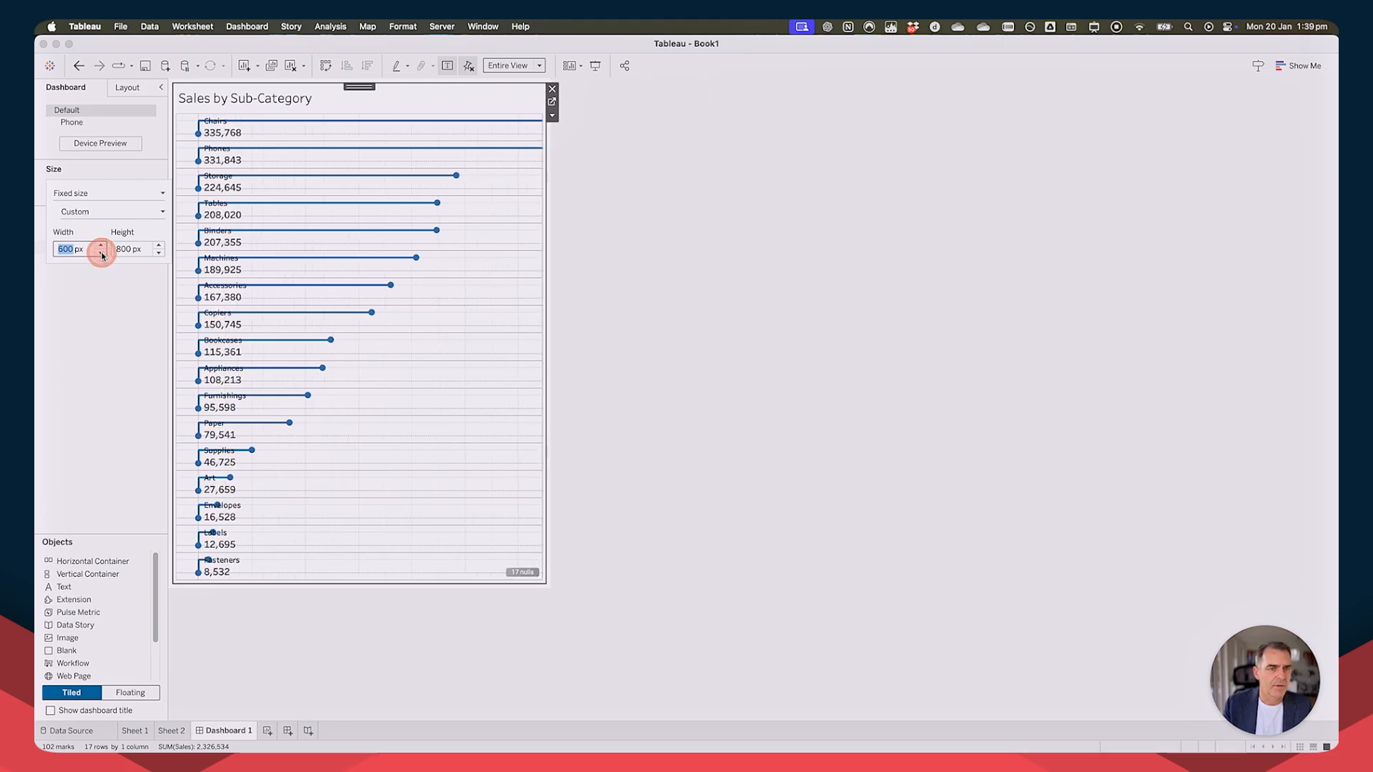
click(158, 245)
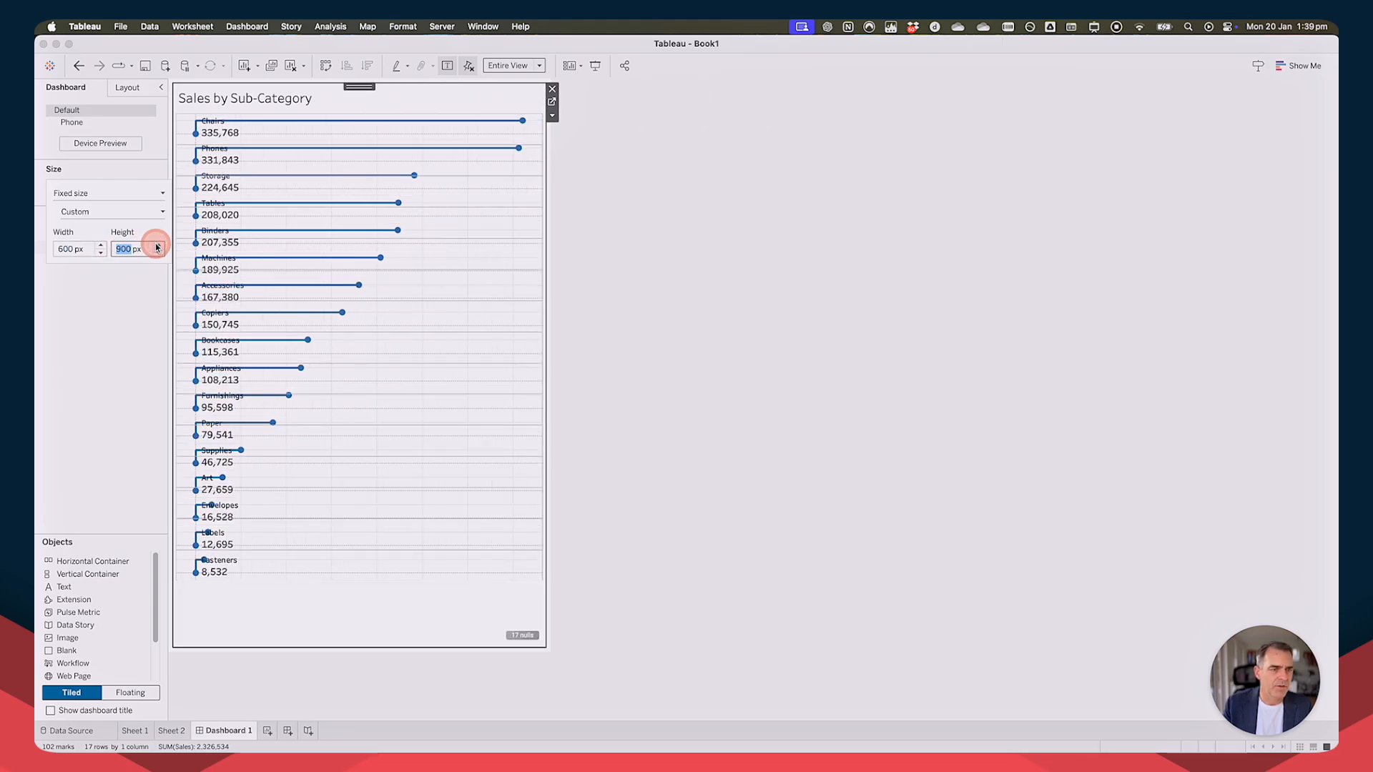
click(158, 245)
click(158, 245)
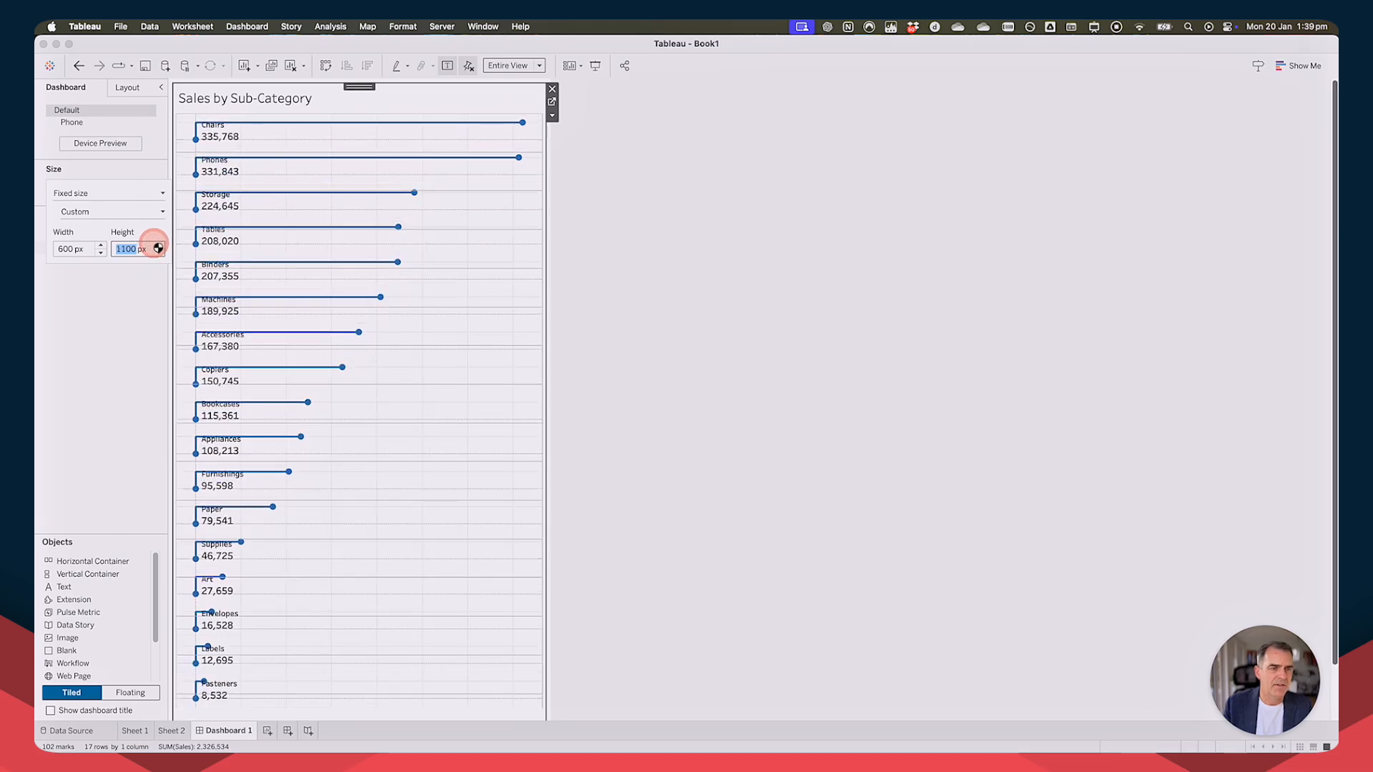
click(170, 733)
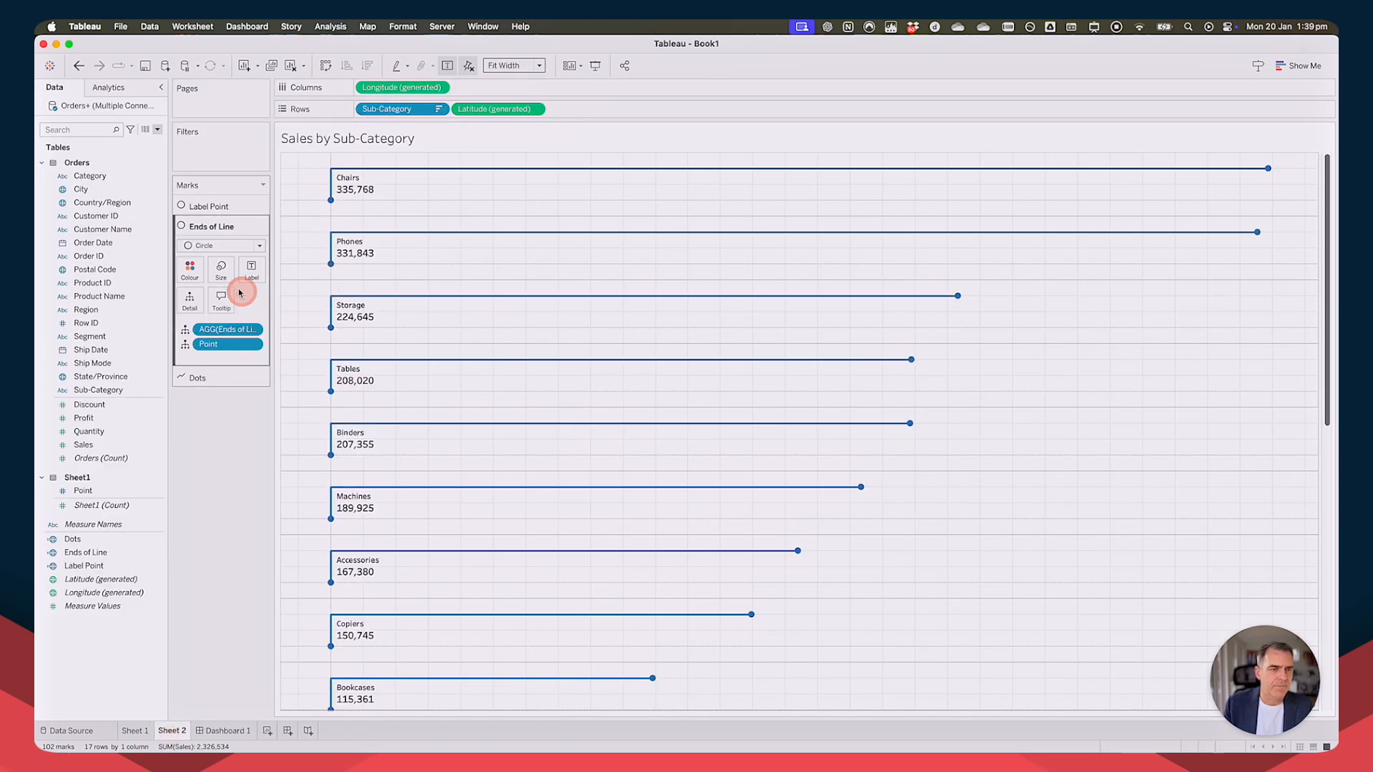
click(209, 206)
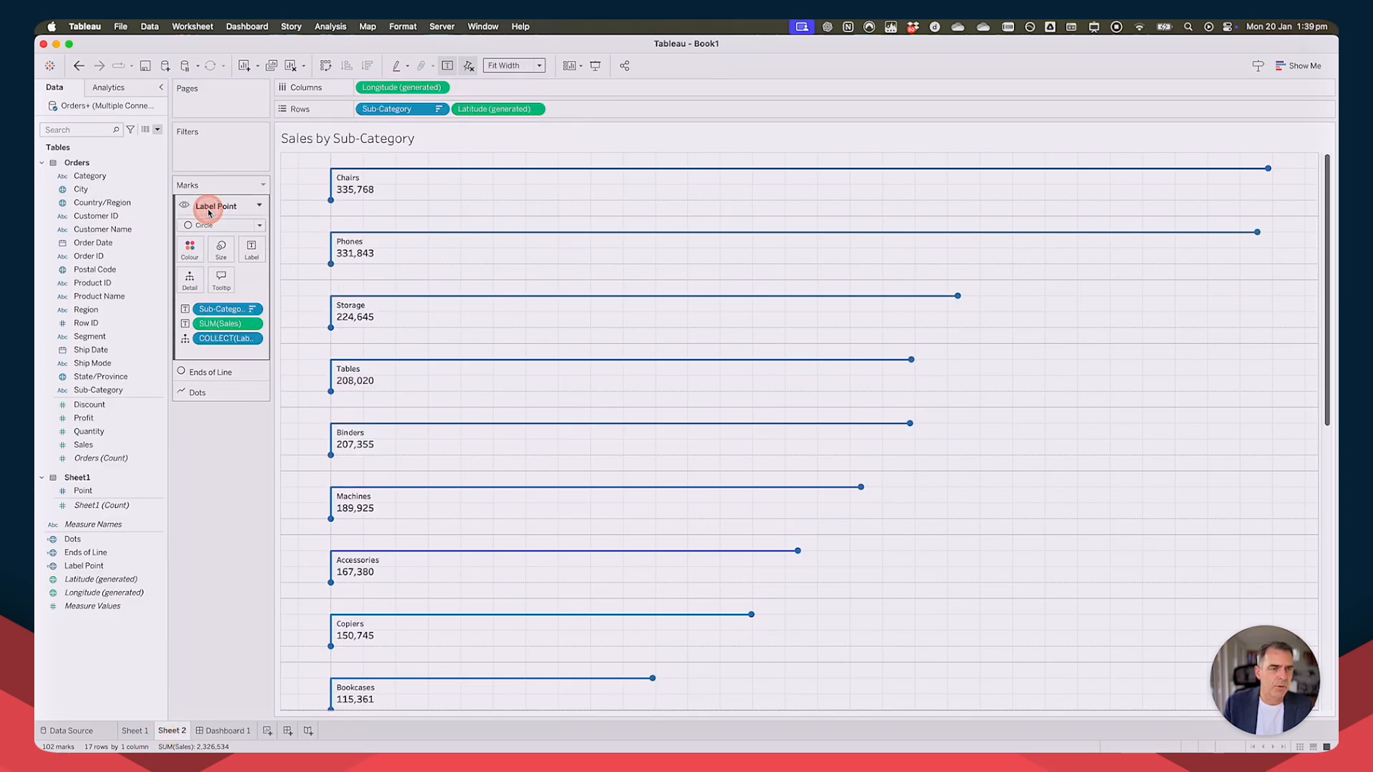
click(251, 250)
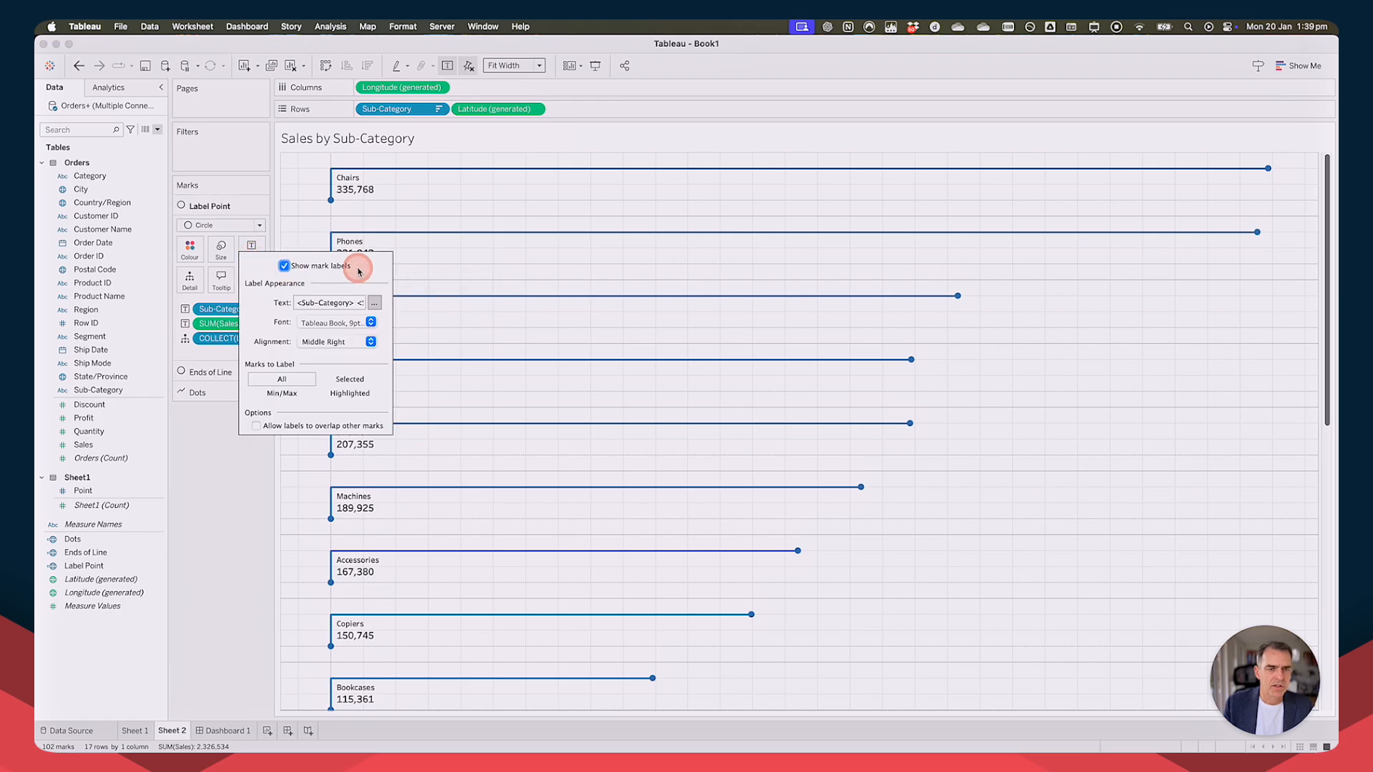
click(376, 307)
click(754, 329)
click(944, 424)
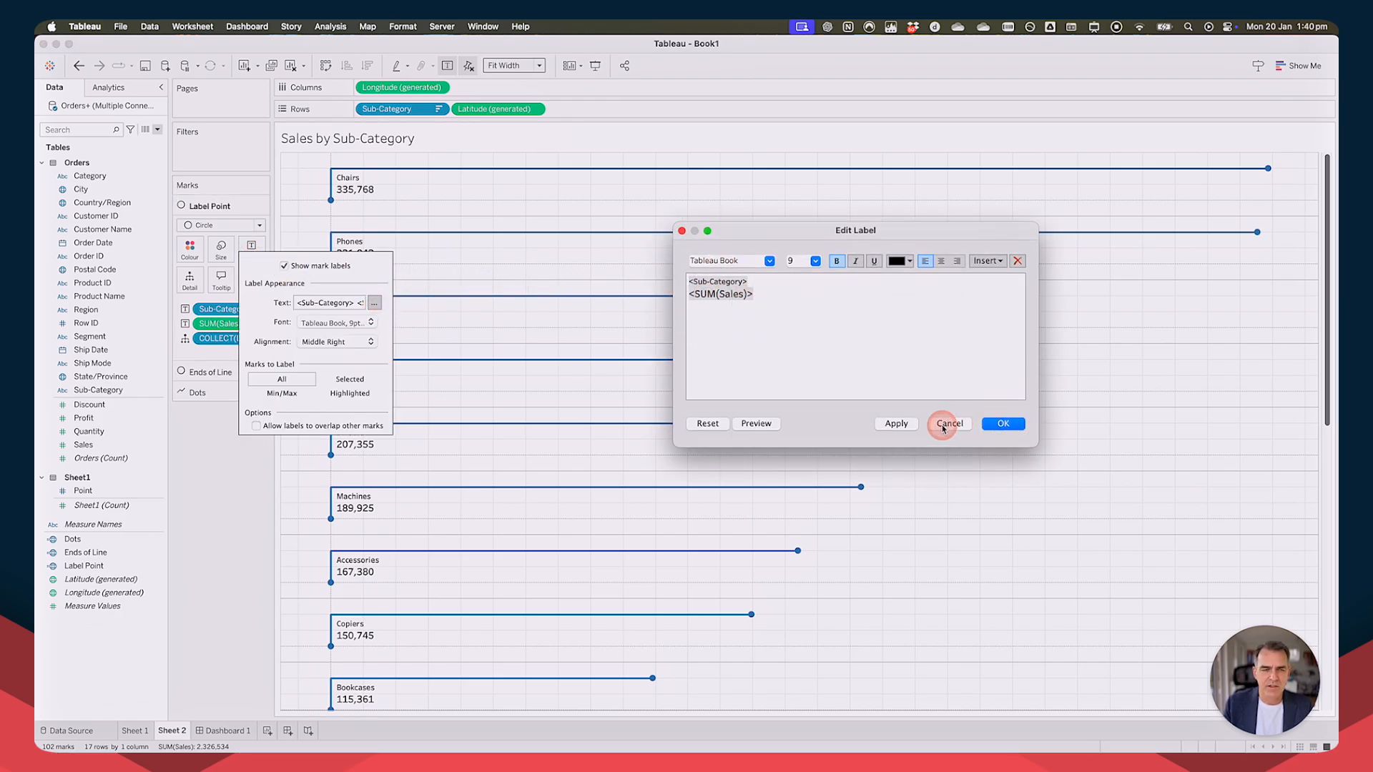
click(224, 730)
click(272, 353)
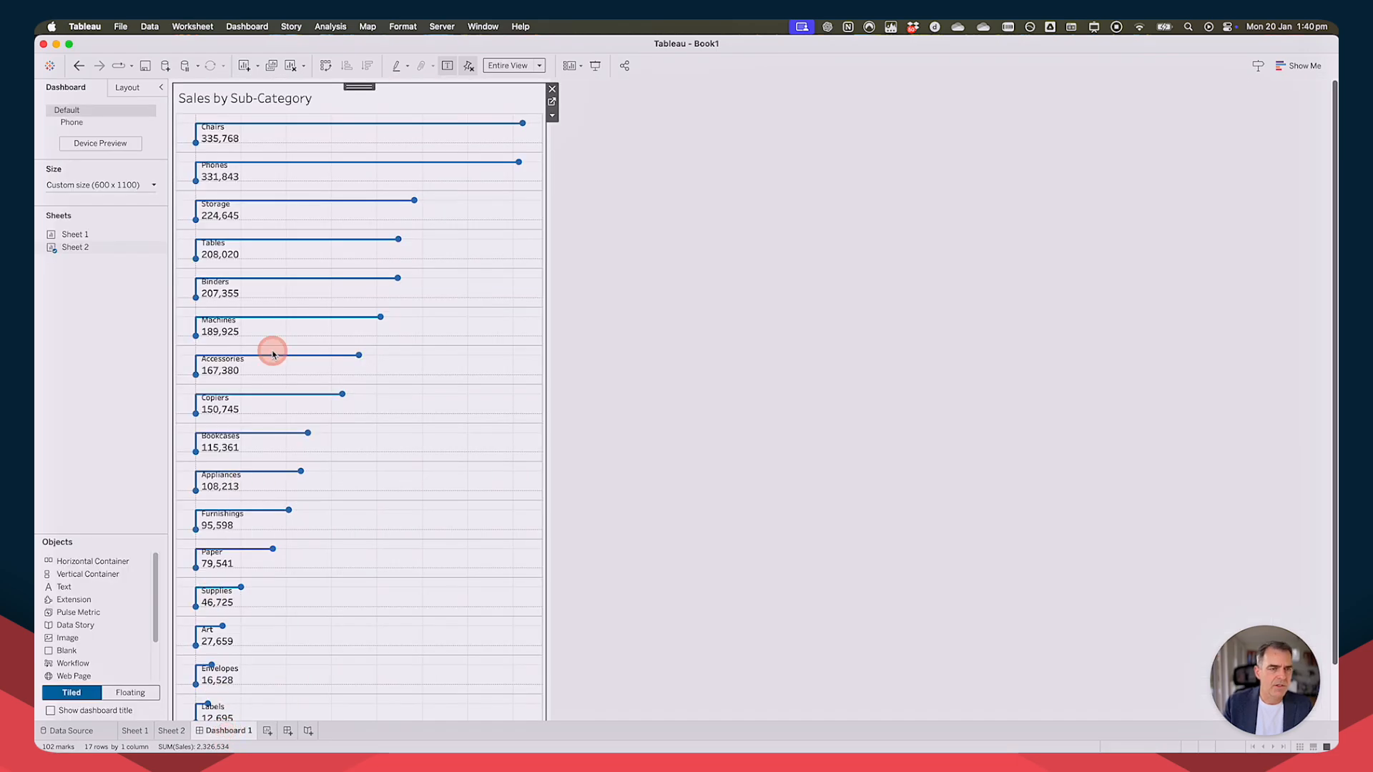
Increase the dashboard's fixed height to 1300 px.
click(129, 184)
click(157, 266)
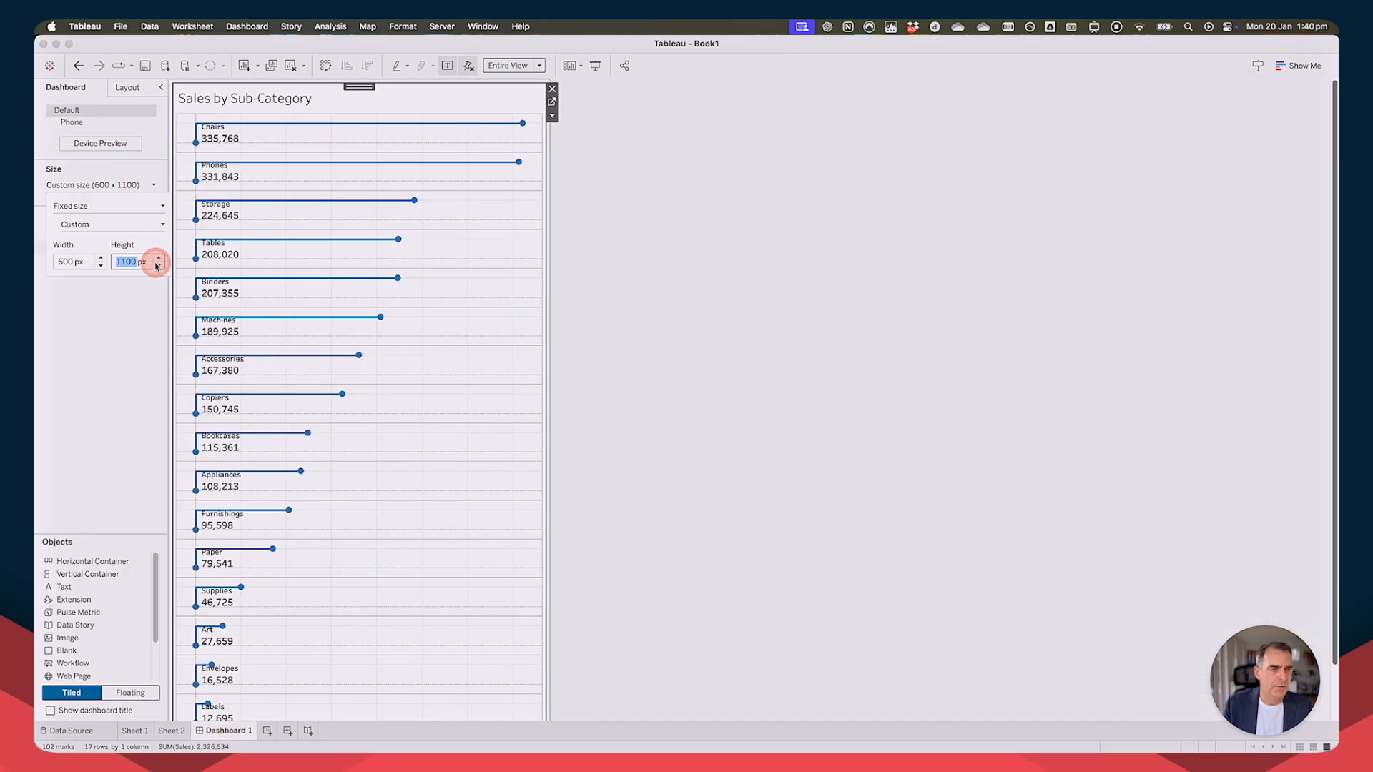
click(158, 259)
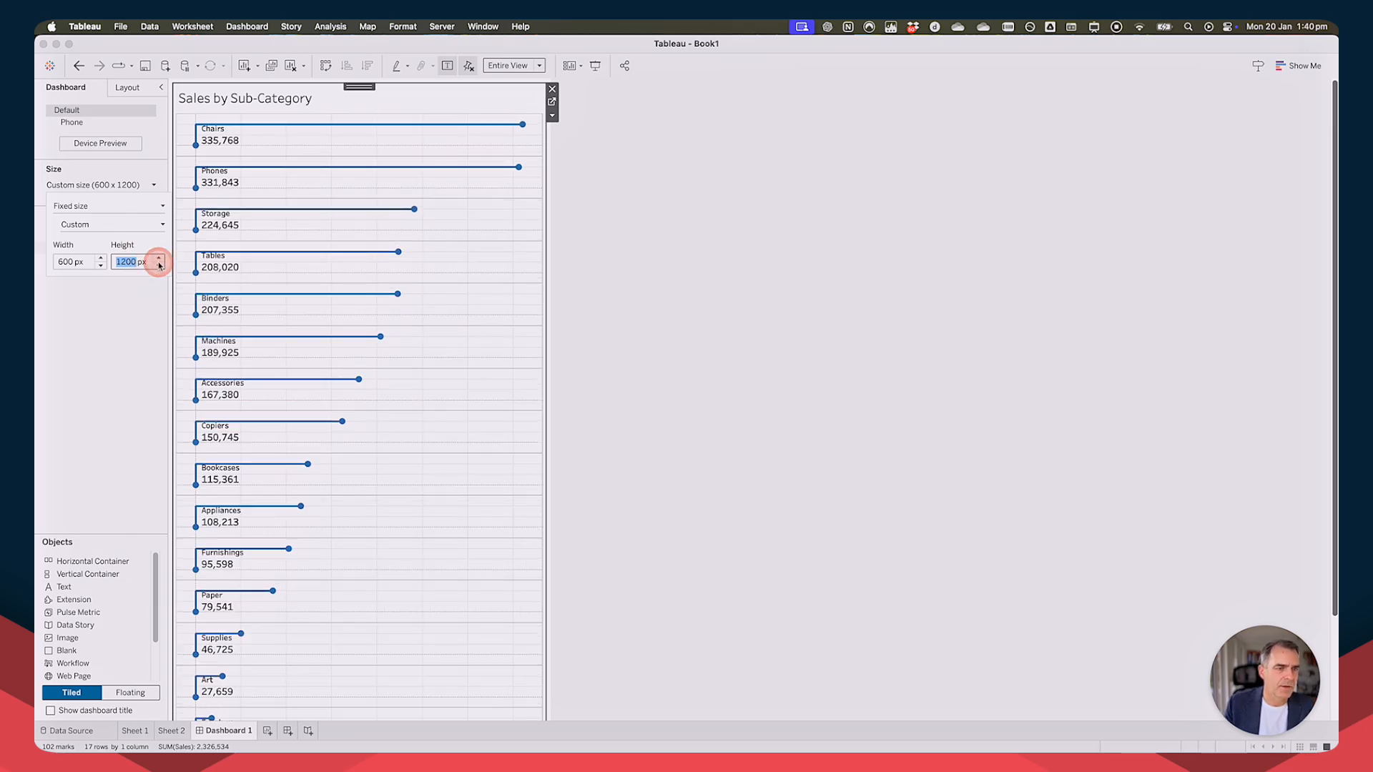
click(159, 260)
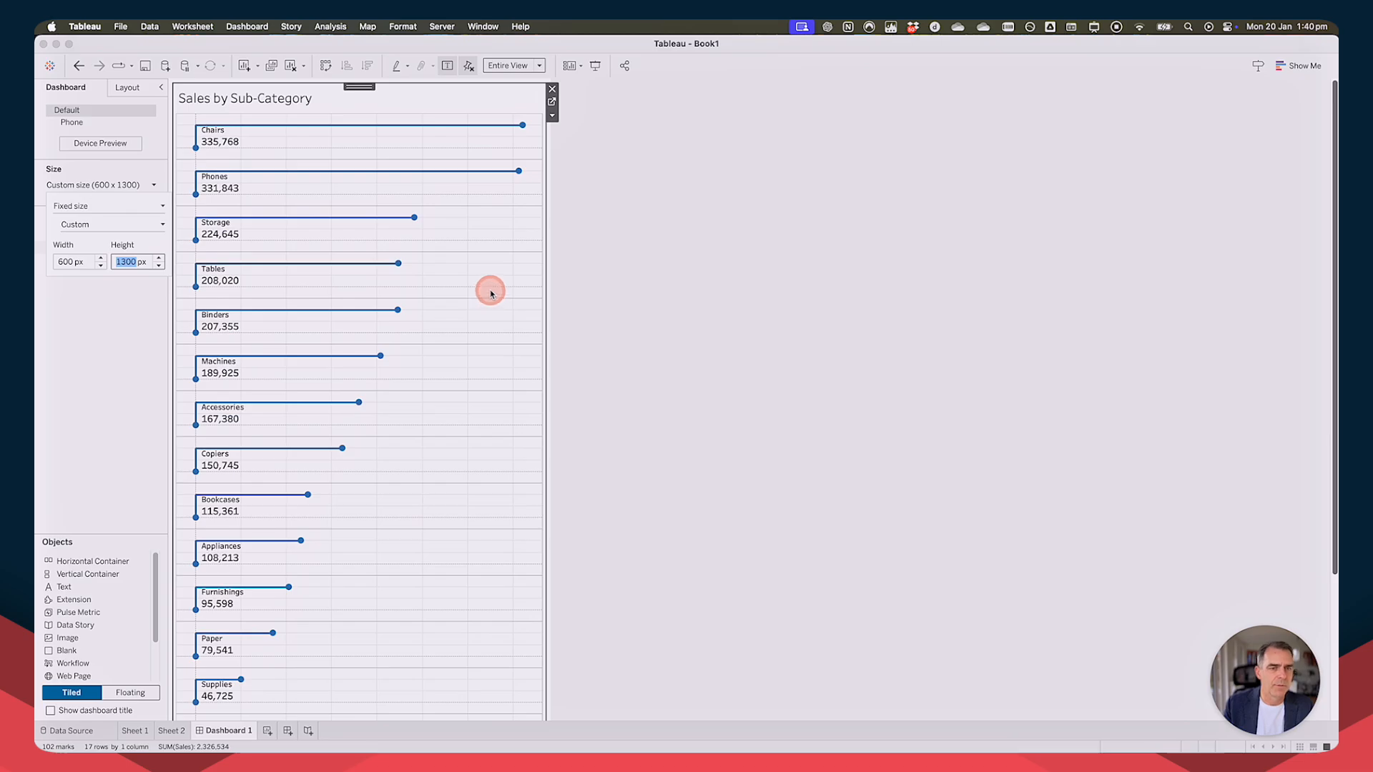
click(475, 283)
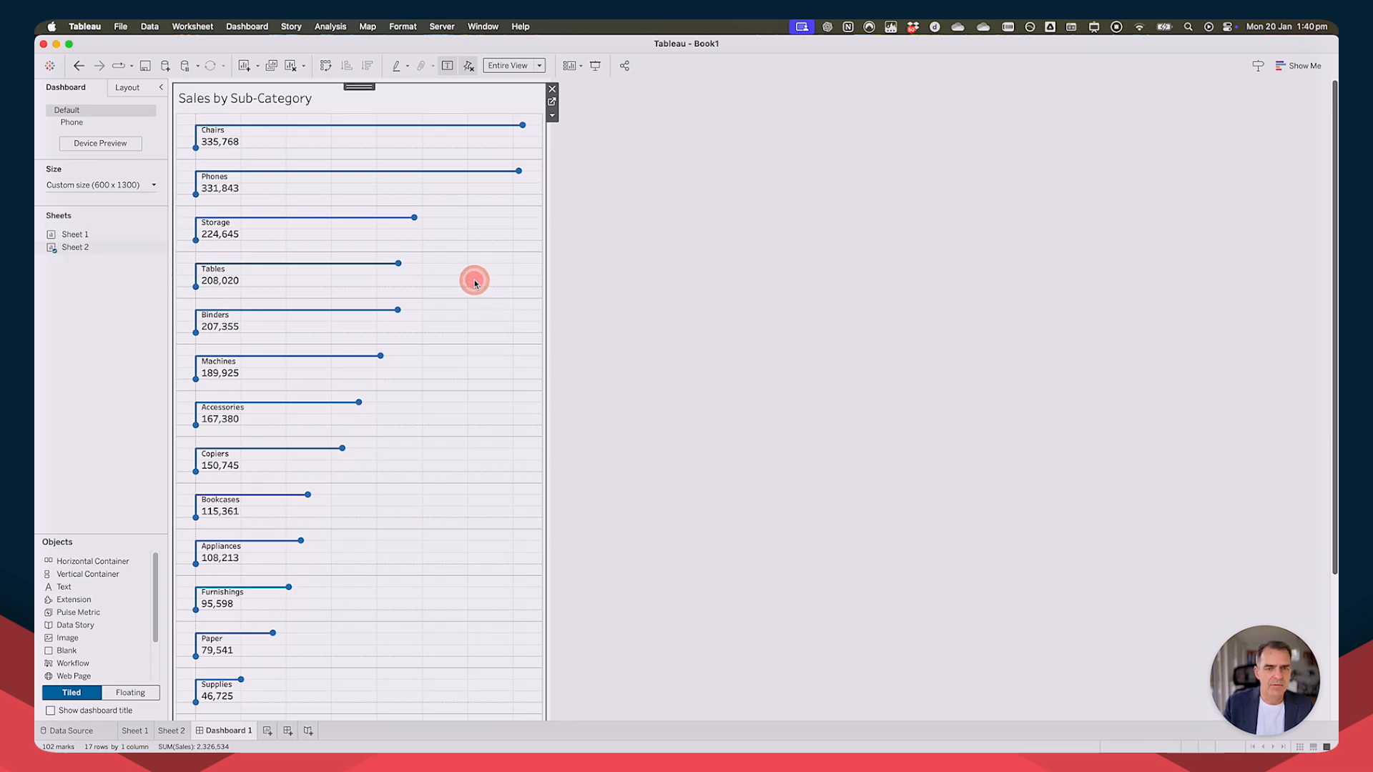
Format the chart's lines on the dashboard so that grid lines and zero lines are set to None.
right_click(475, 283)
click(492, 334)
click(112, 109)
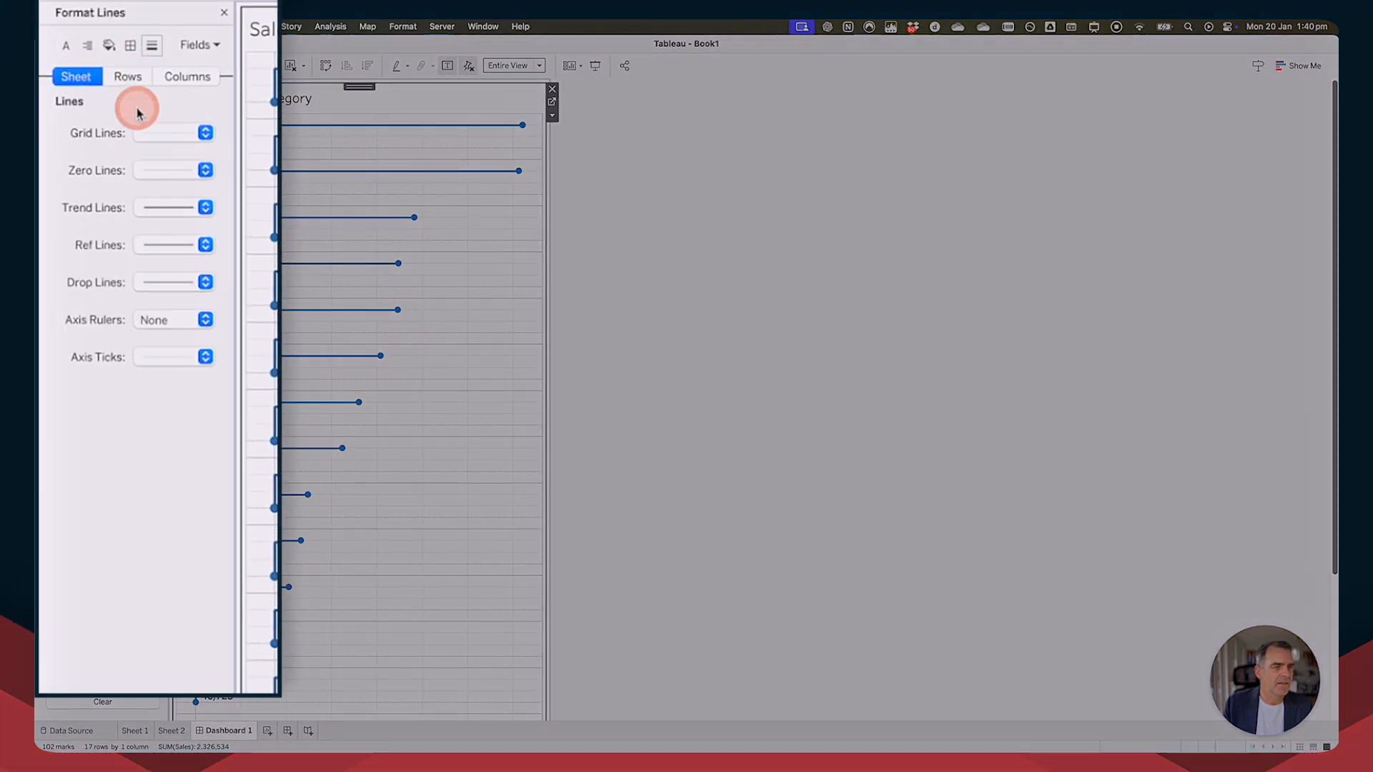
click(110, 170)
click(169, 174)
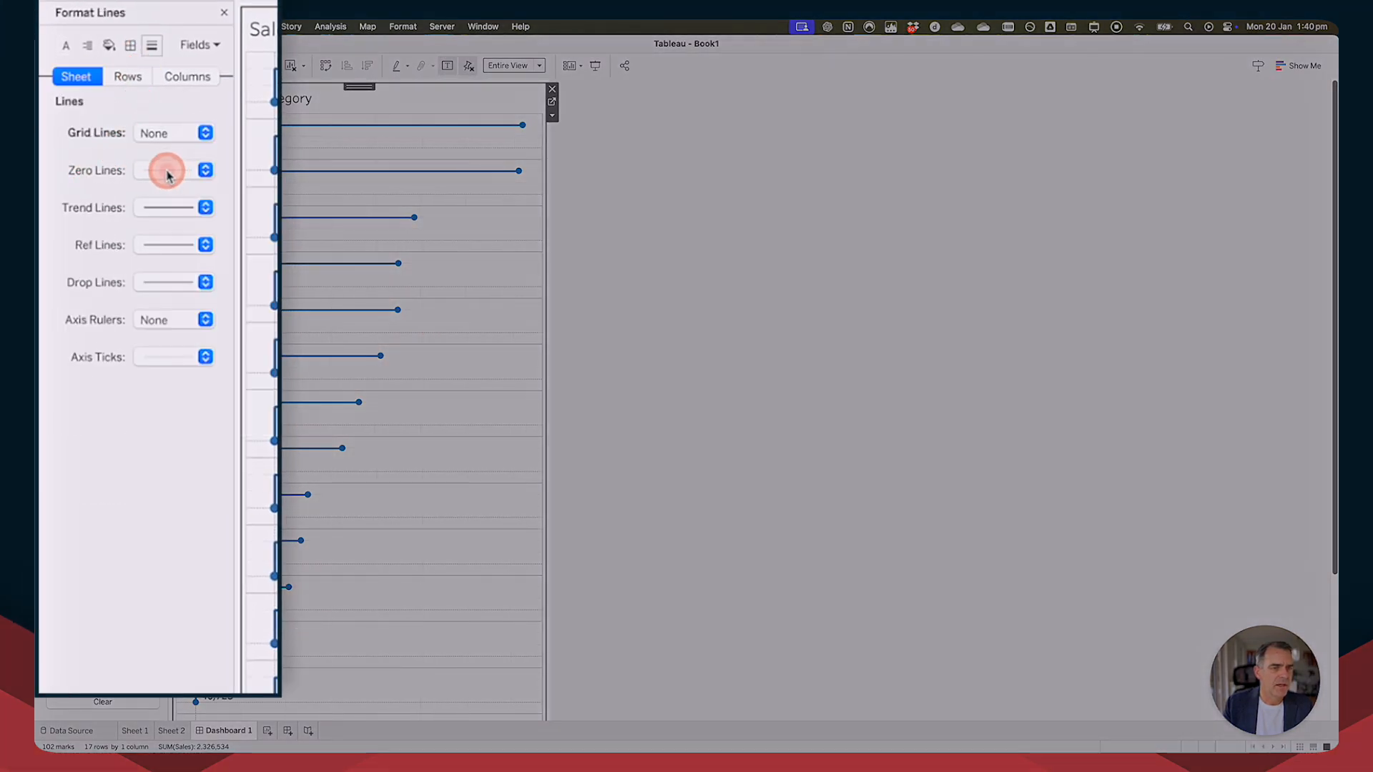
click(172, 179)
click(101, 198)
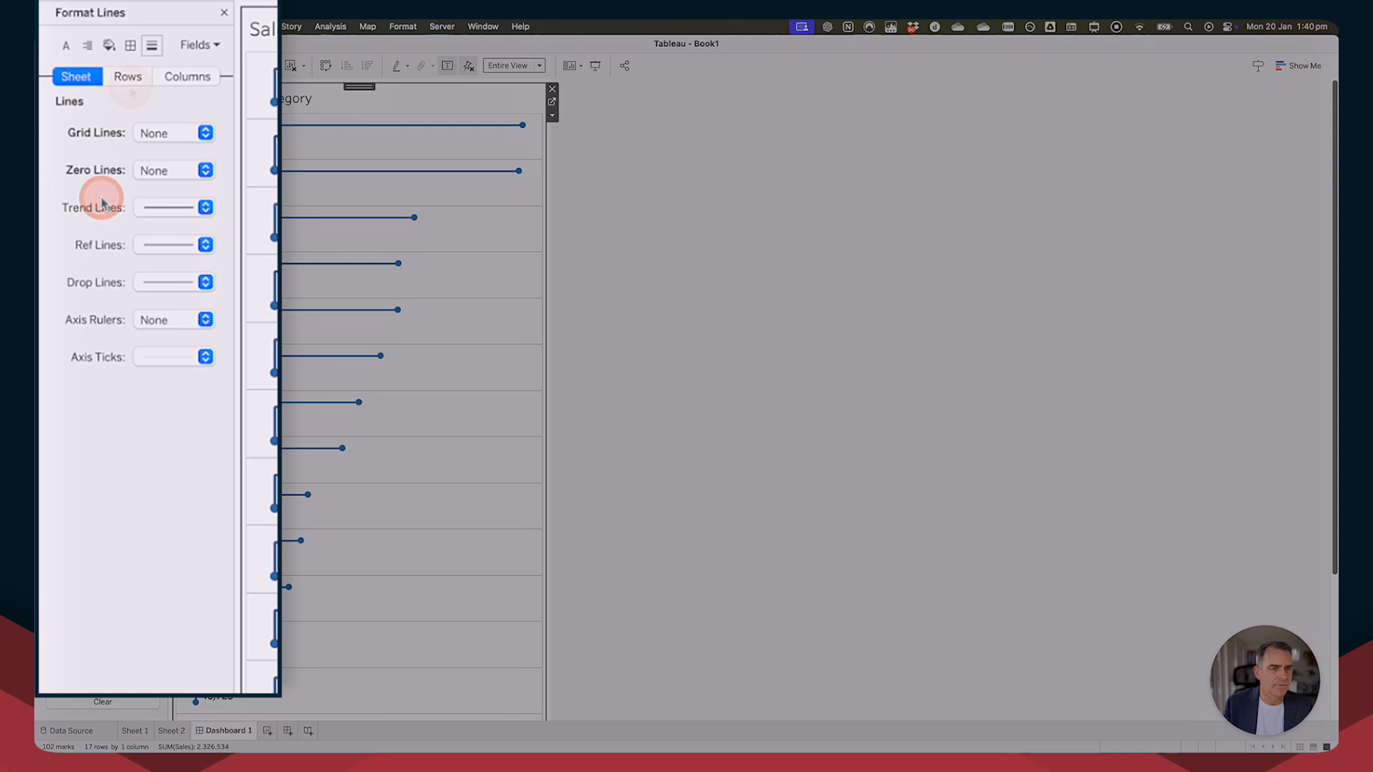
Remove the chart's borders by setting the row divider and column divider panes to None.
click(131, 47)
click(175, 488)
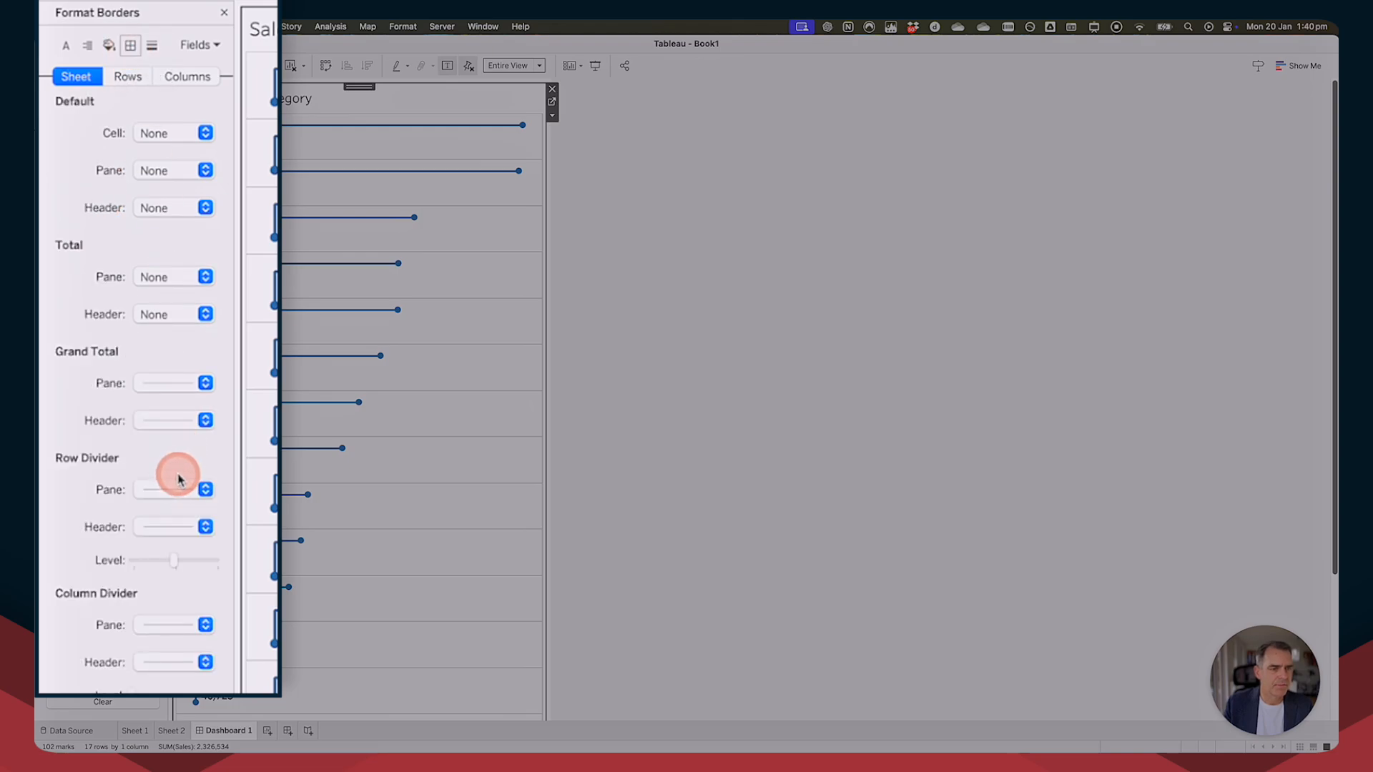
click(96, 527)
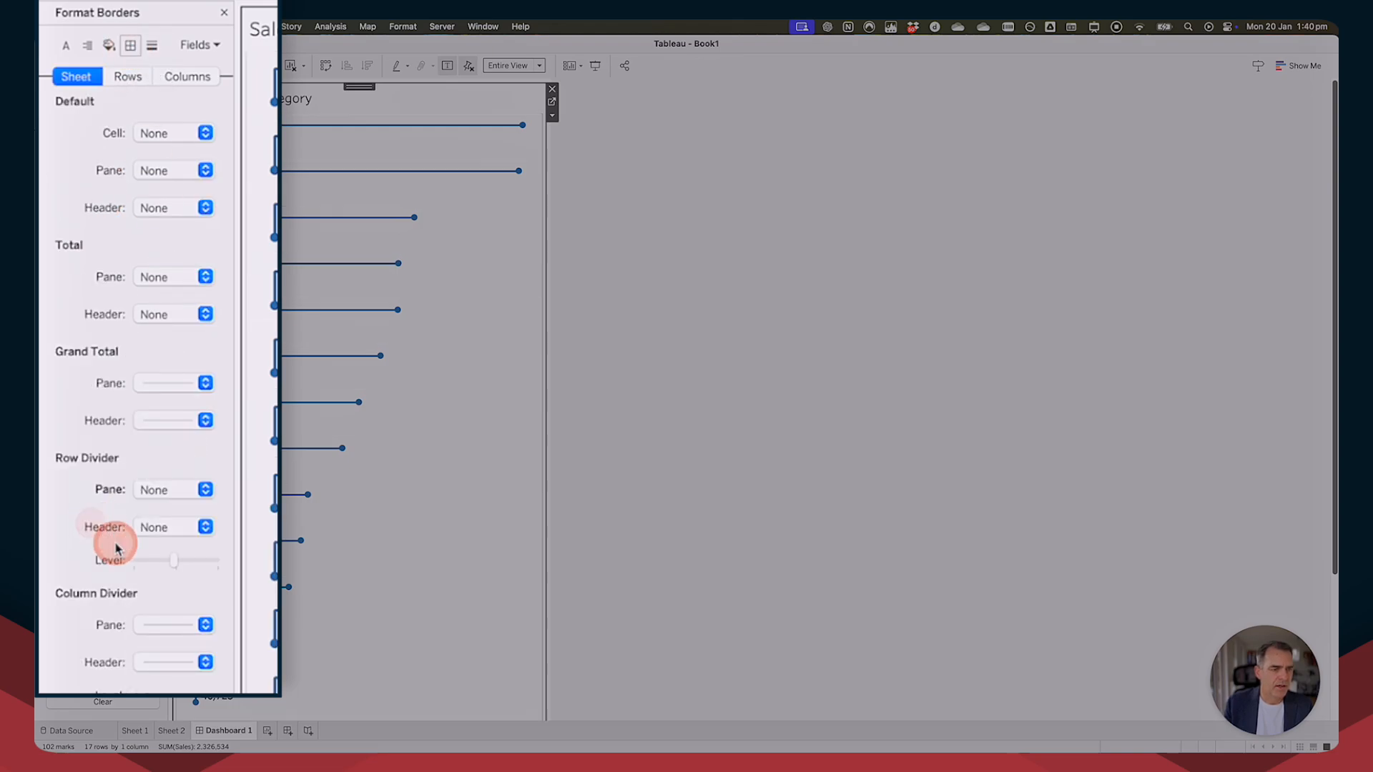
click(175, 624)
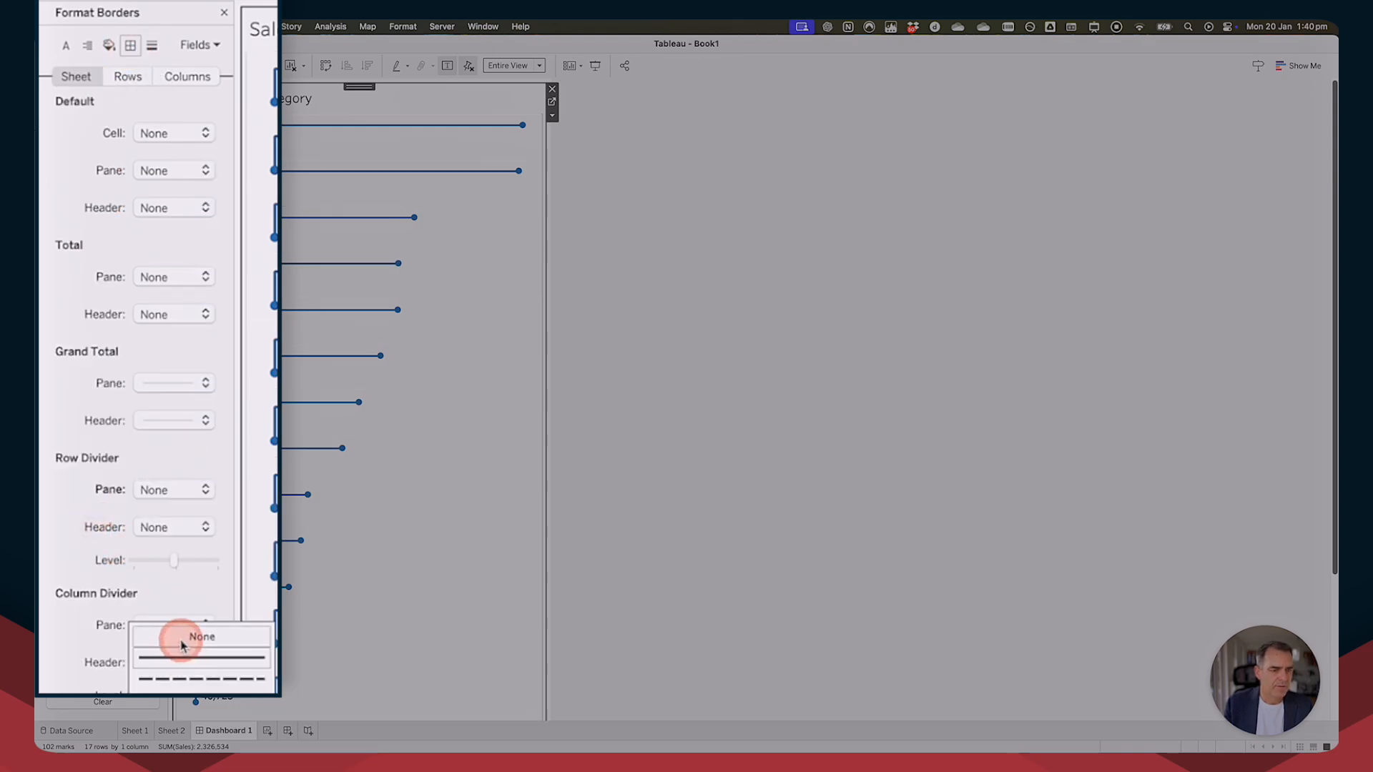
click(754, 374)
click(441, 381)
scroll(442, 382, down, 5)
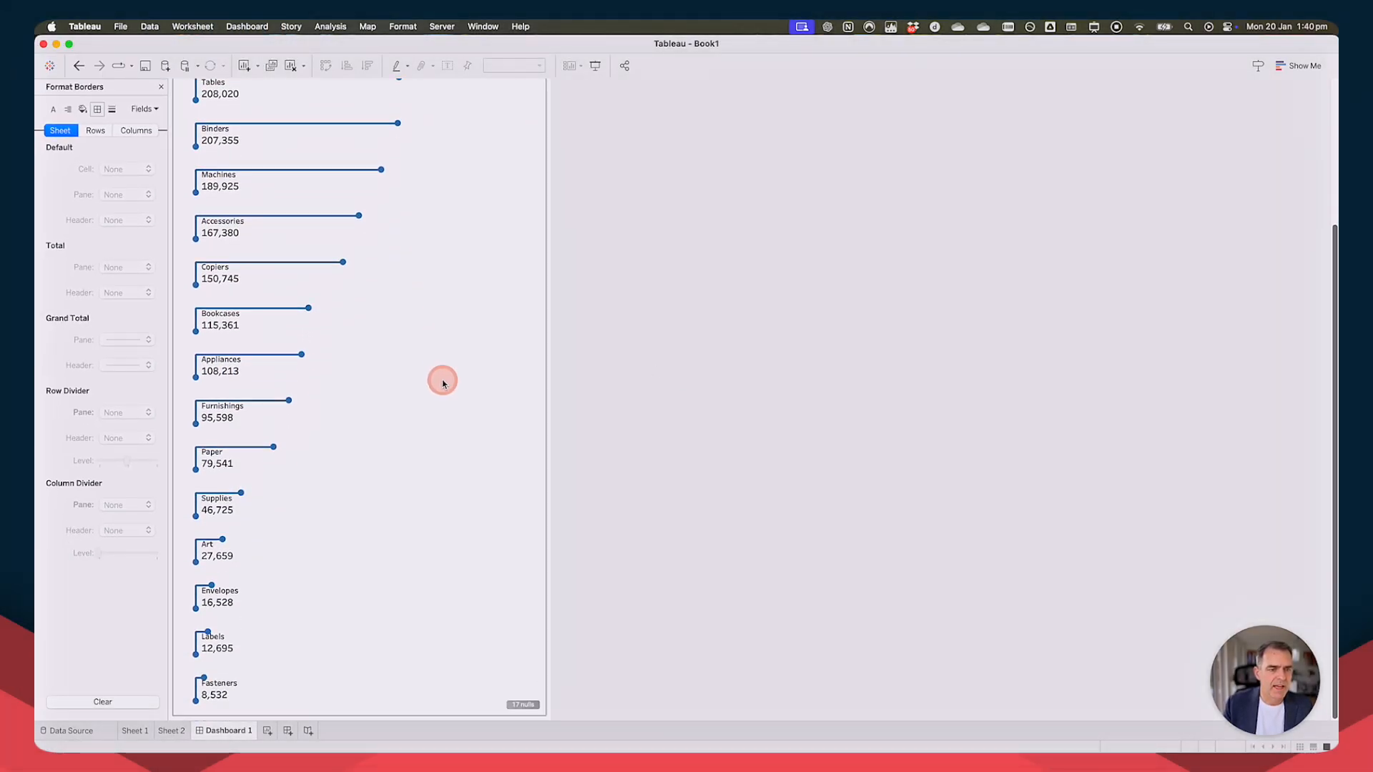
scroll(442, 383, up, 5)
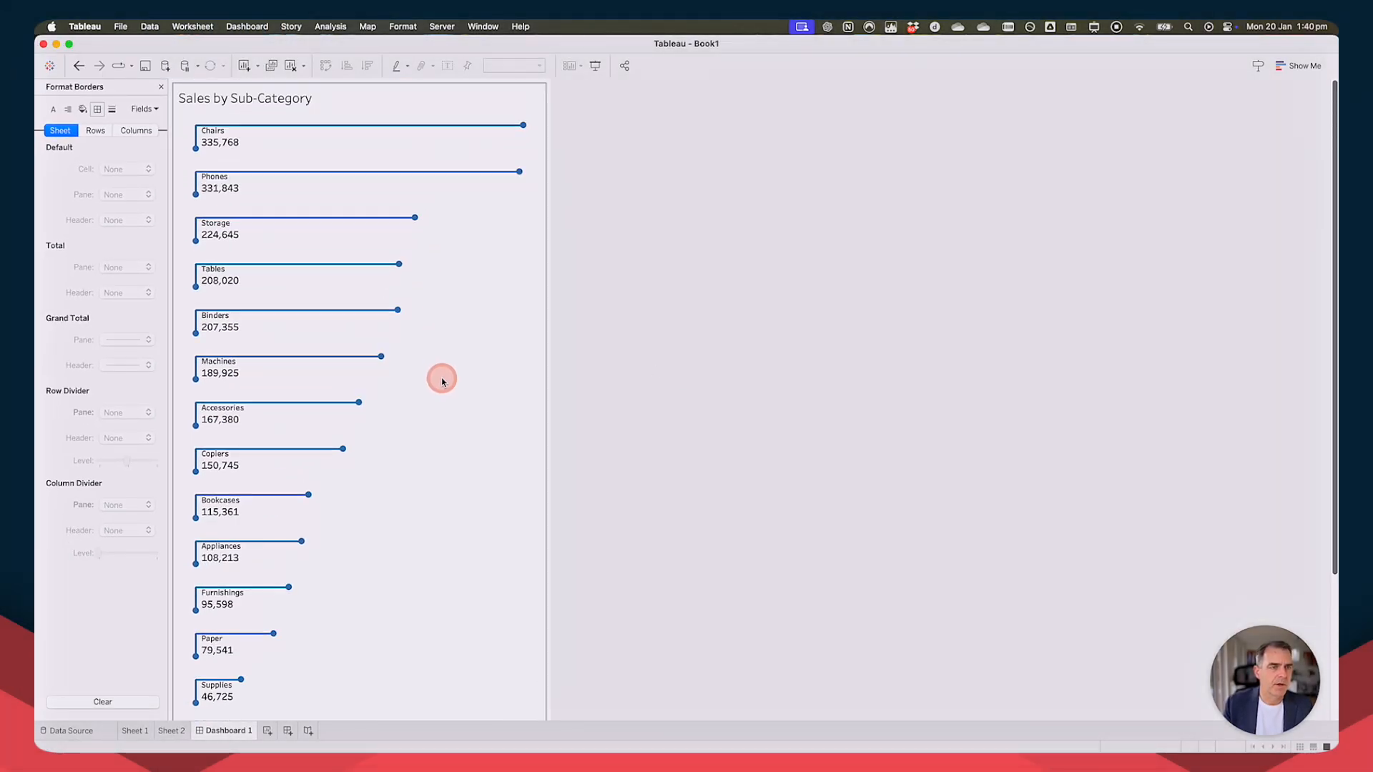
Edit Sheet 2's Label Point label to the single line <Sub-Category> | <SUM(Sales)> and return to the dashboard.
mouse_move(179, 737)
click(178, 731)
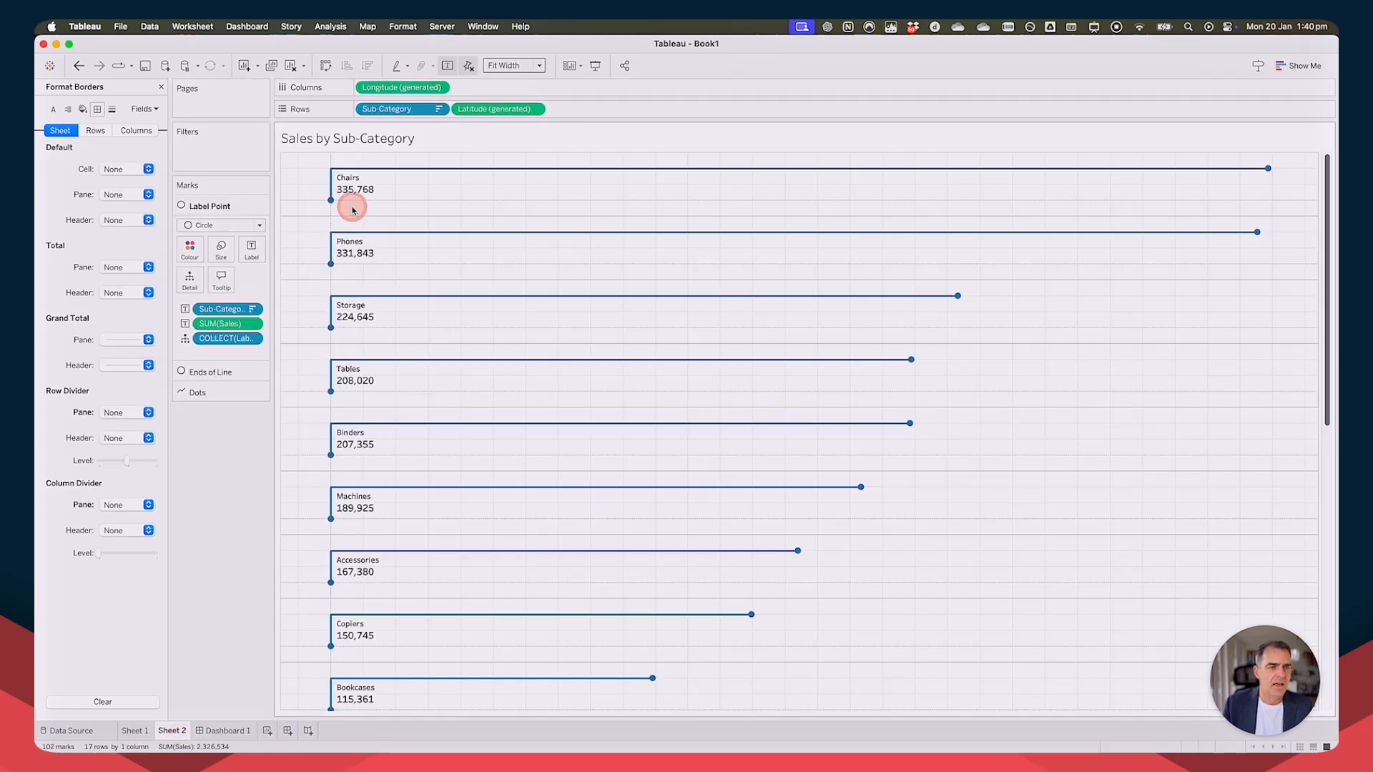
click(252, 251)
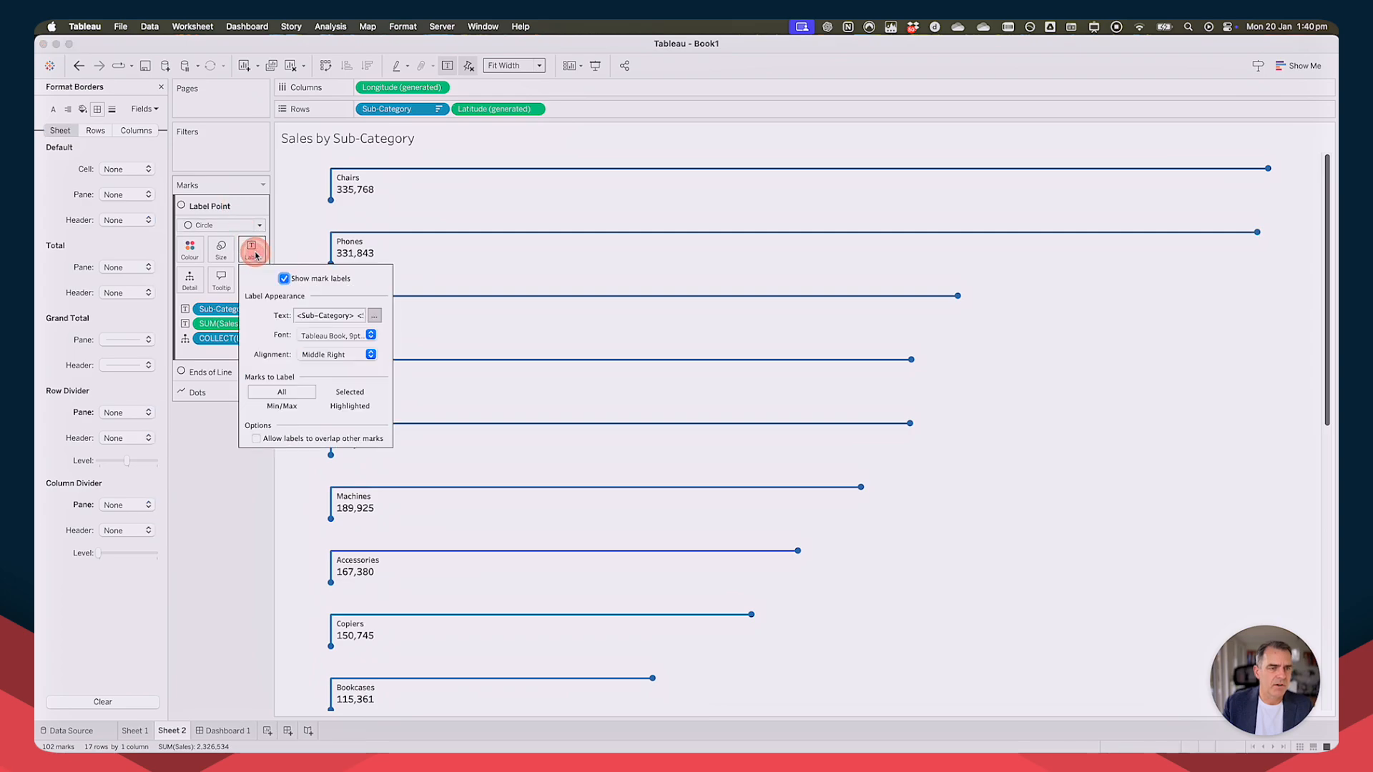
click(375, 316)
key(Down)
key(BackSpace)
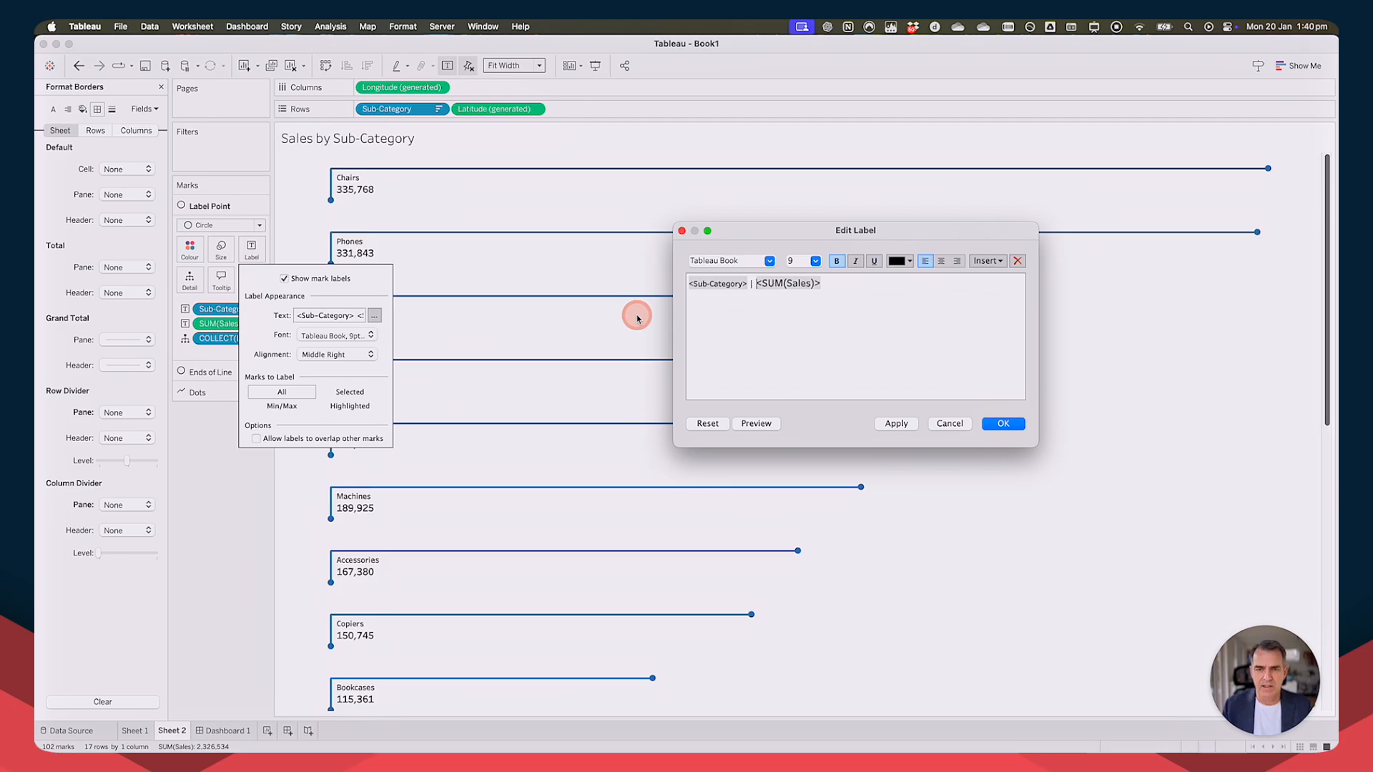
text(|)
click(1008, 425)
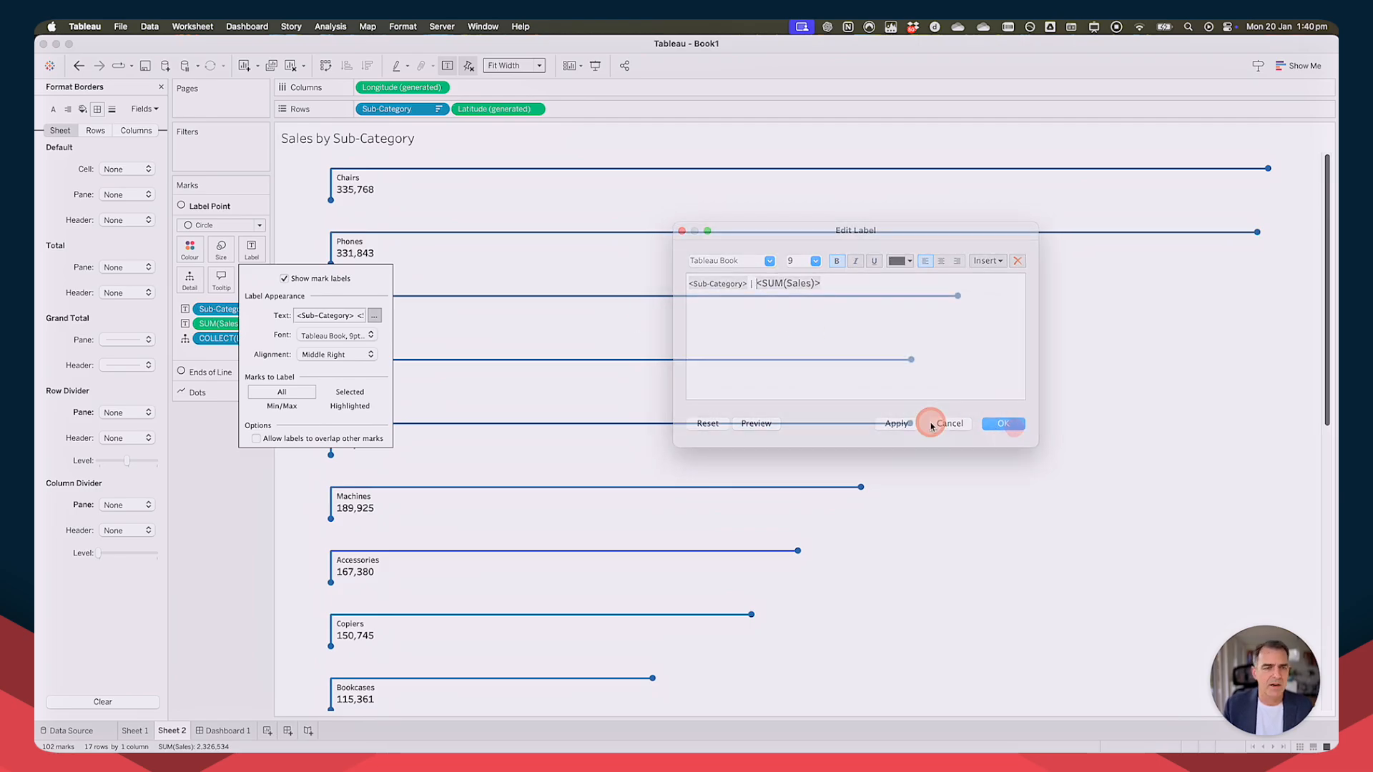
click(223, 730)
click(715, 513)
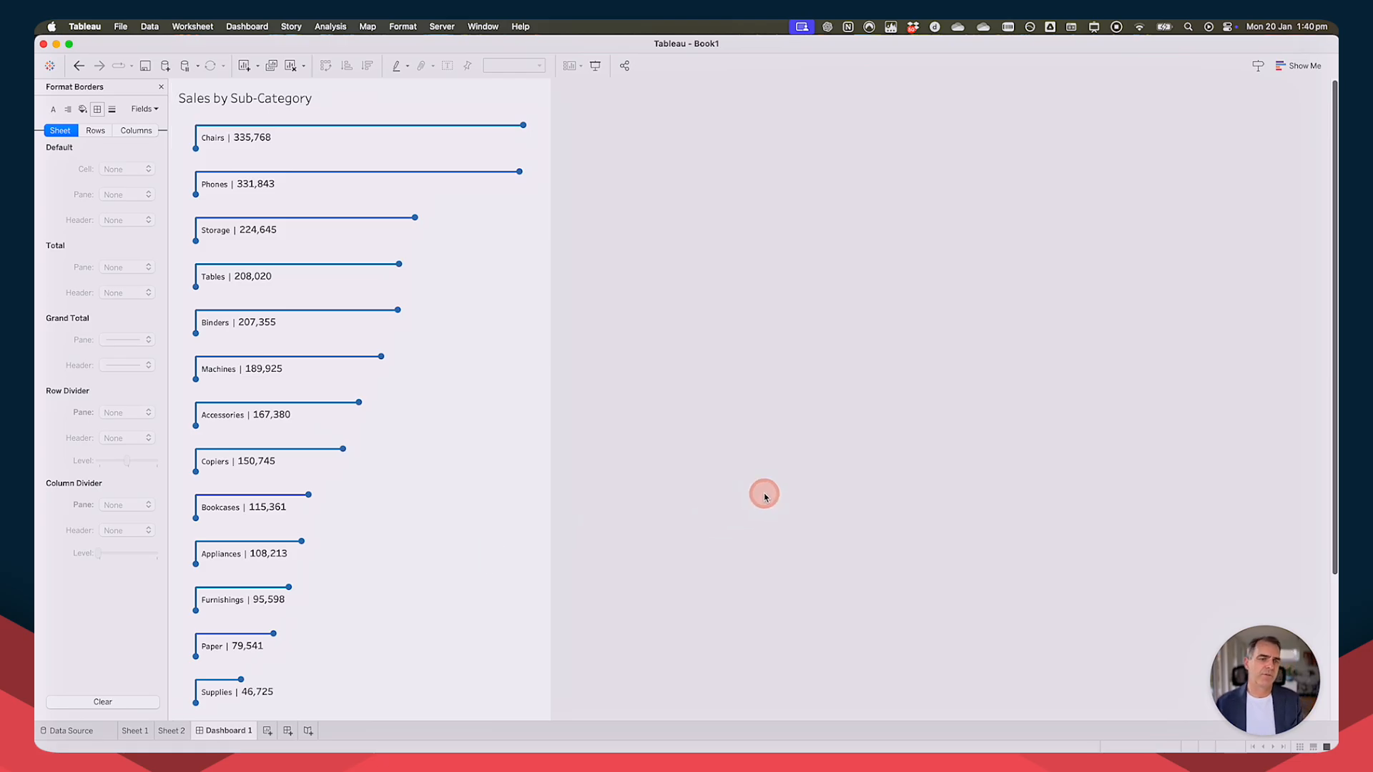